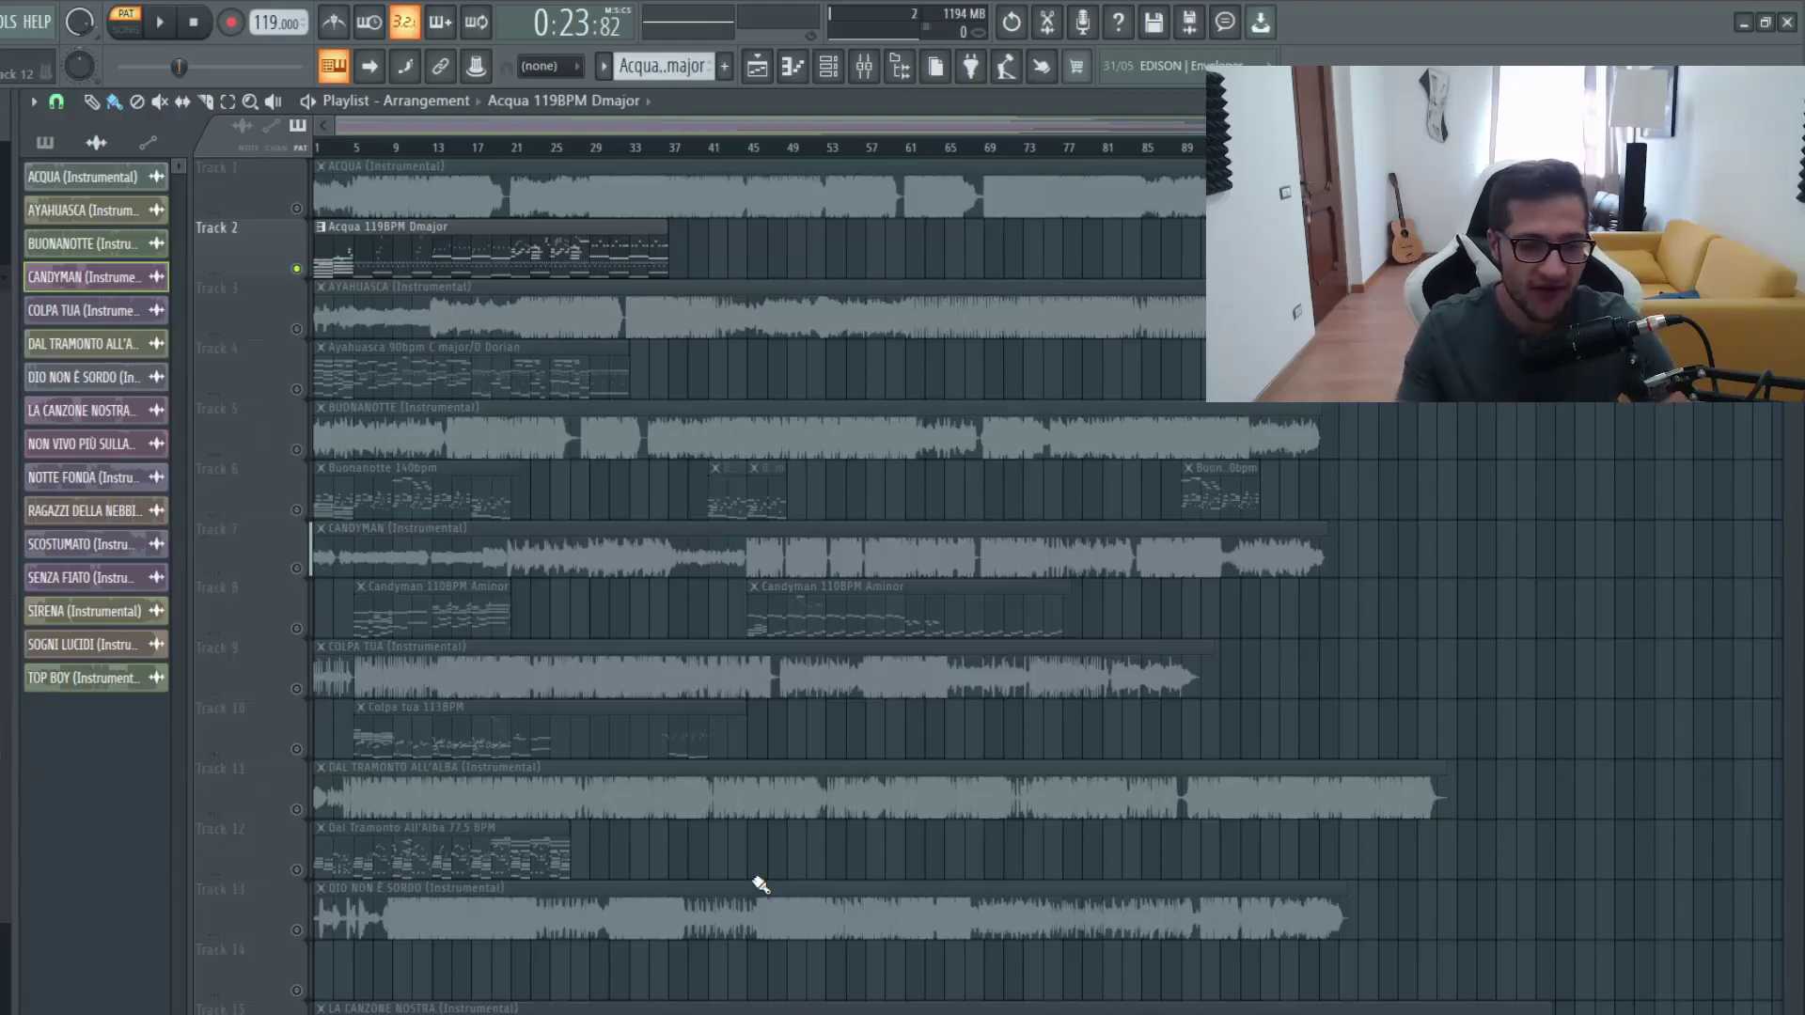
# Look over the instrumental and MIDI tracks in the playlist and switch playback to song mode
pyautogui.scroll(-3, 759, 884)
pyautogui.scroll(-1, 757, 865)
pyautogui.scroll(2, 765, 816)
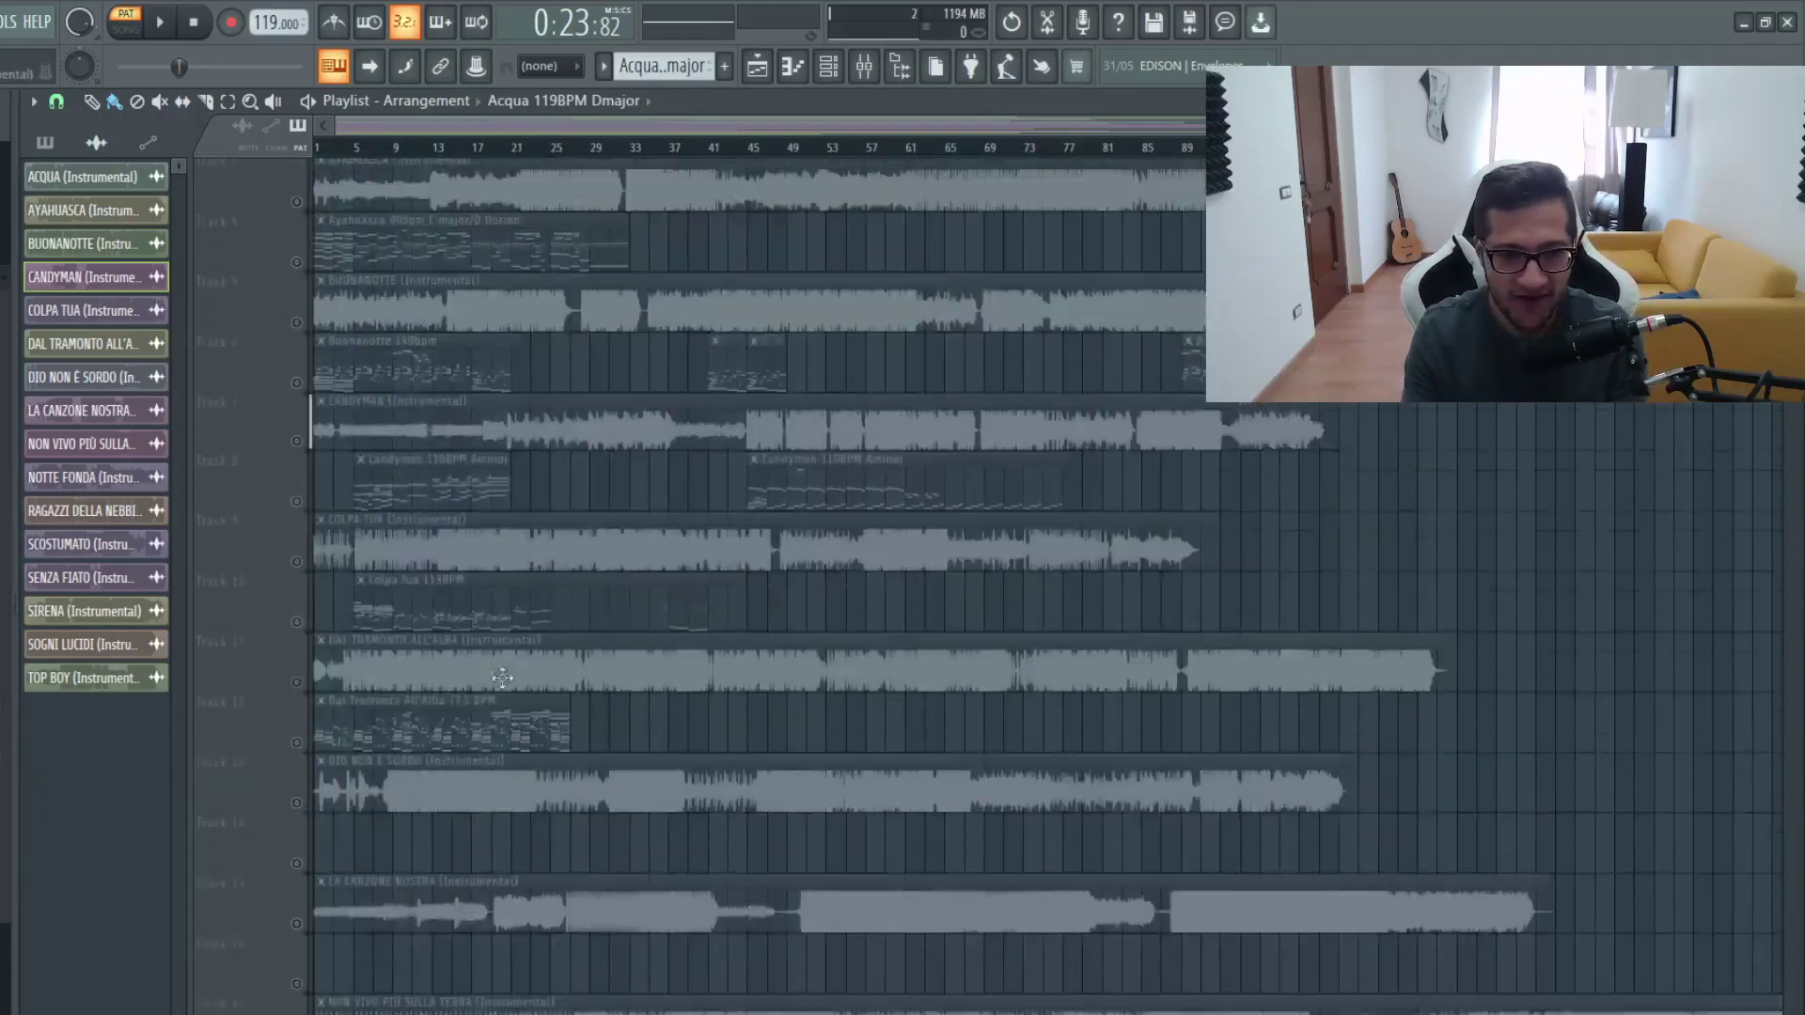
pyautogui.scroll(2, 501, 677)
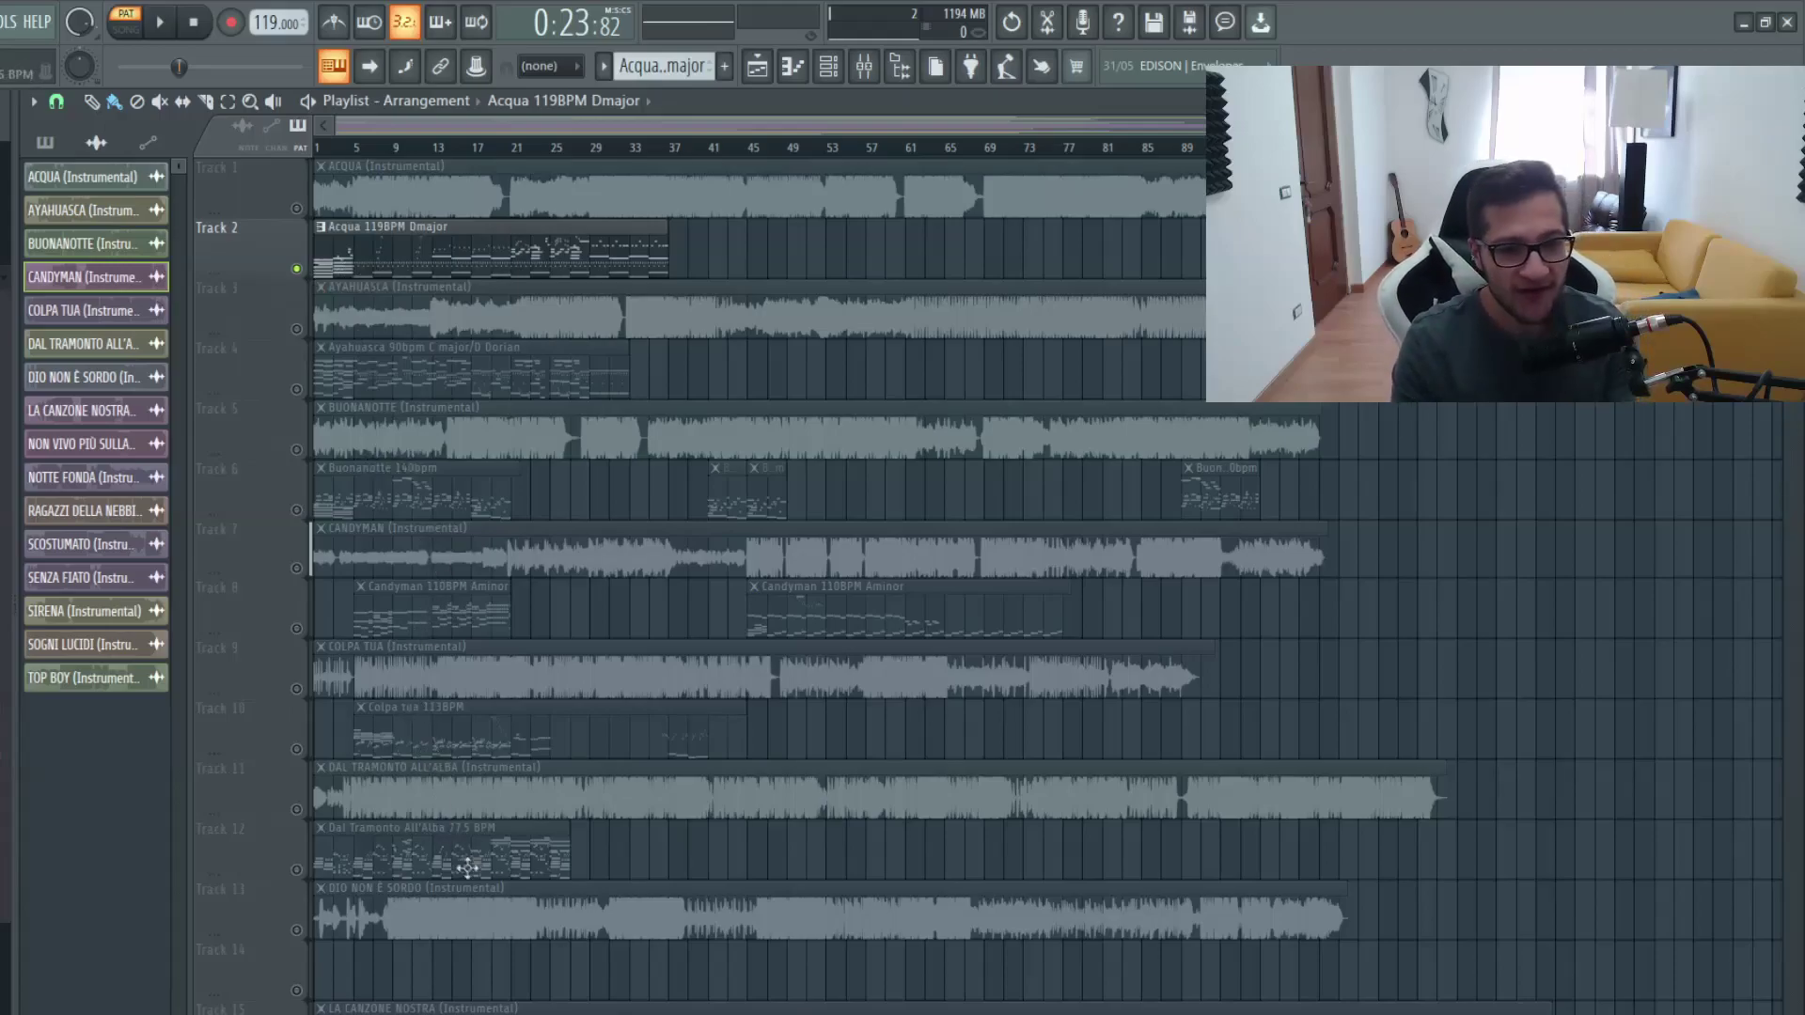
pyautogui.press('l')
pyautogui.scroll(2, 686, 247)
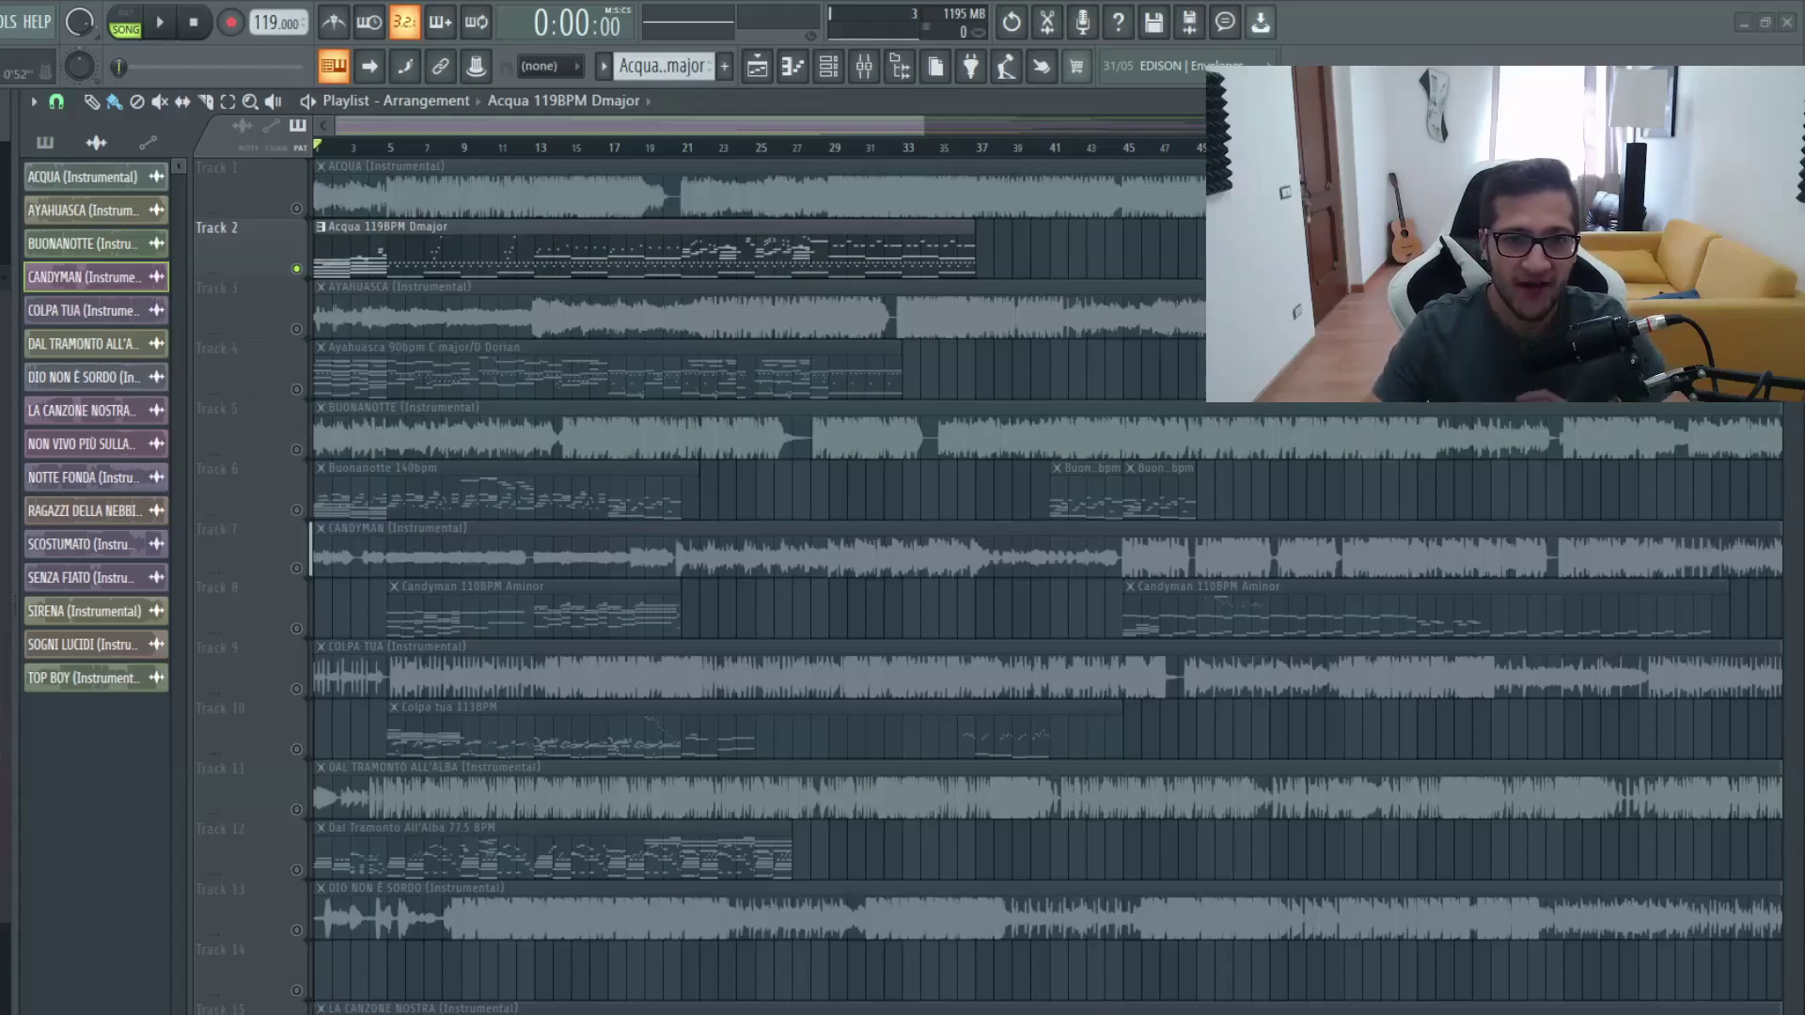
# Show the channel rack and audition the detected G maj7 chord in Scaler 2
pyautogui.click(828, 66)
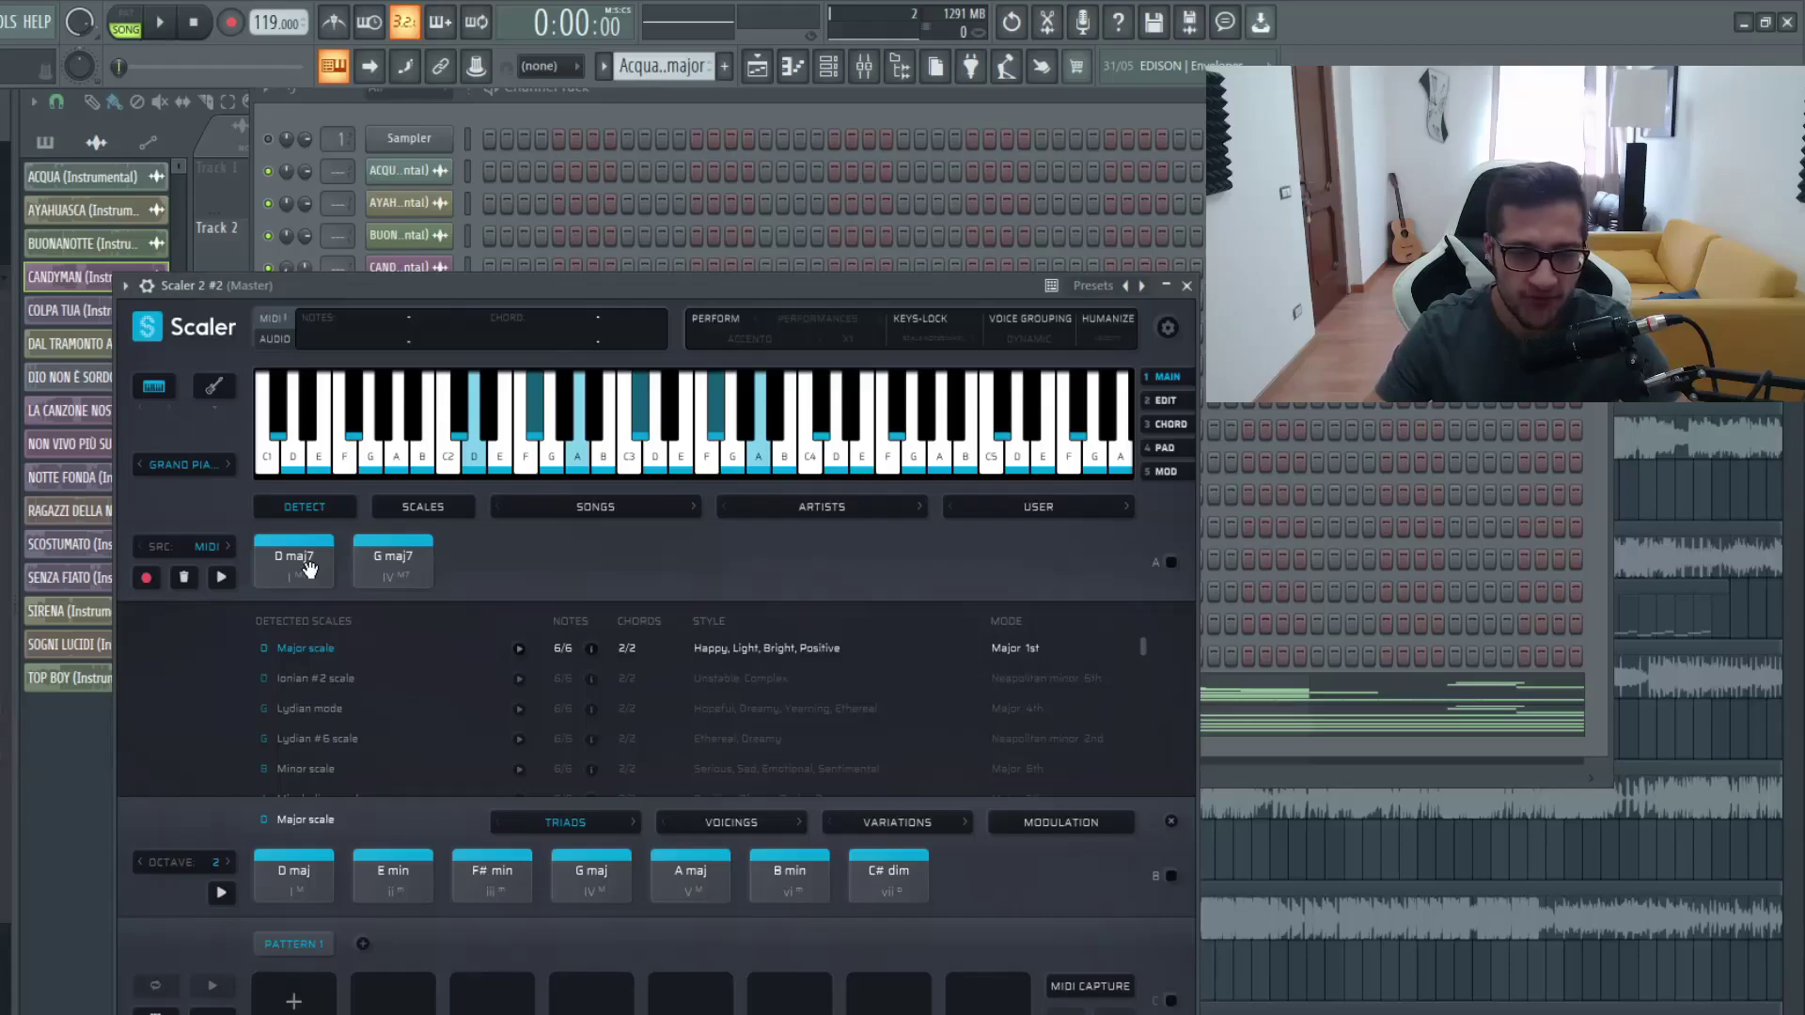
pyautogui.click(388, 548)
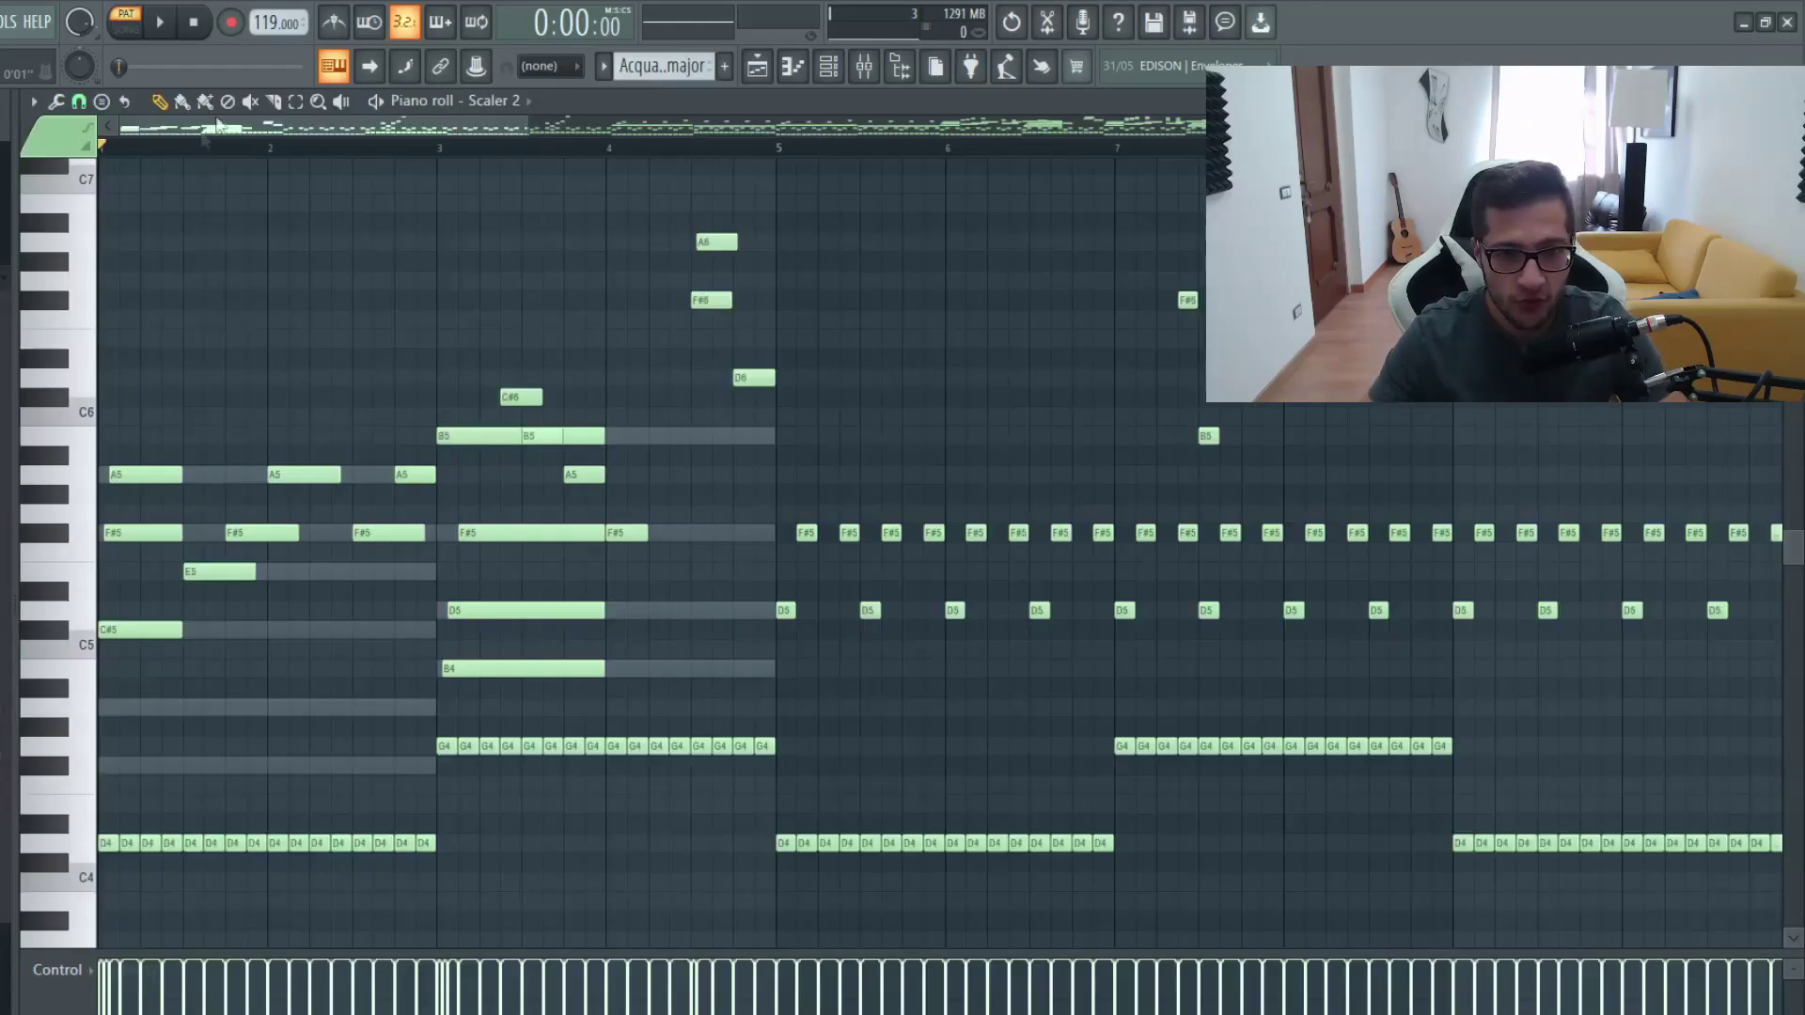
# Mark the repeated D4 and G4 bass notes and the chord notes above them in bars 1 to 4 of the Scaler 2 piano roll
pyautogui.click(295, 100)
pyautogui.moveTo(100, 817); pyautogui.dragTo(451, 869)
pyautogui.moveTo(399, 701); pyautogui.dragTo(776, 771)
pyautogui.moveTo(457, 798); pyautogui.dragTo(113, 903)
pyautogui.moveTo(136, 753); pyautogui.dragTo(192, 442)
pyautogui.click(244, 617)
# Play the opening bars, stop, and select the upper melody notes C#6, B5, A5 and F#5 in bars 3 and 4
pyautogui.press('space')
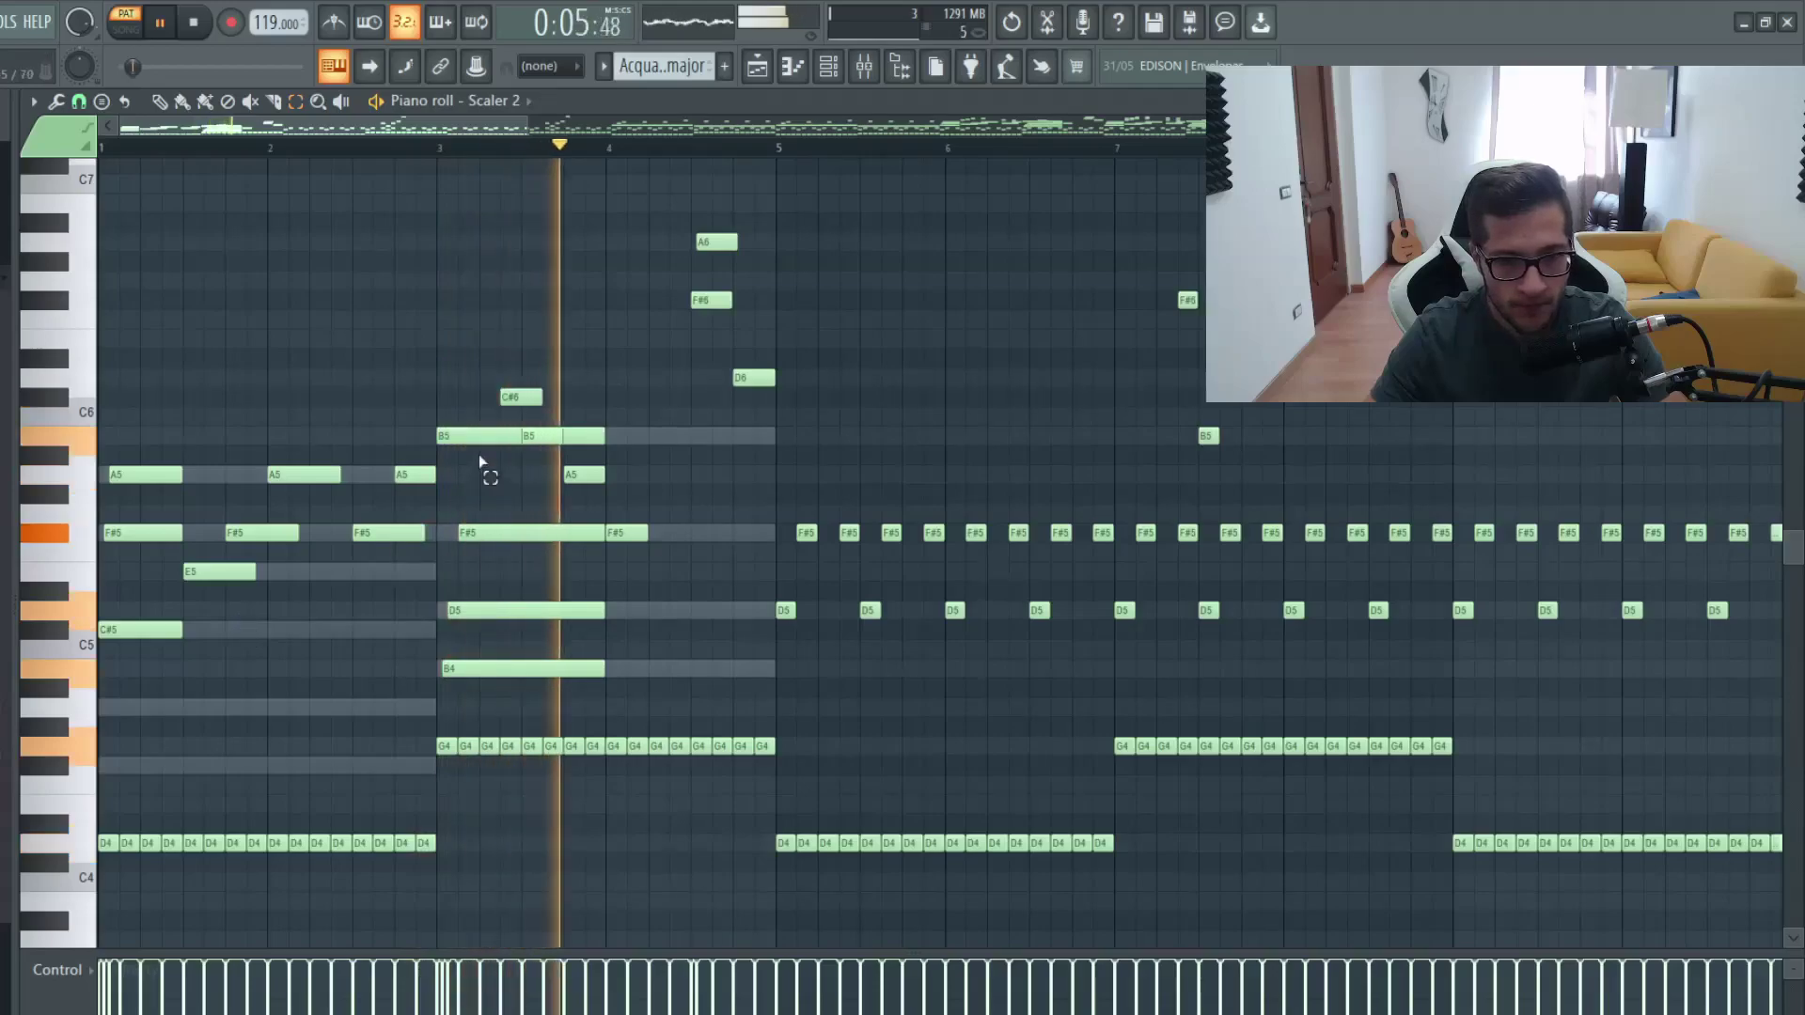
pyautogui.press('space')
pyautogui.moveTo(495, 391); pyautogui.dragTo(616, 504)
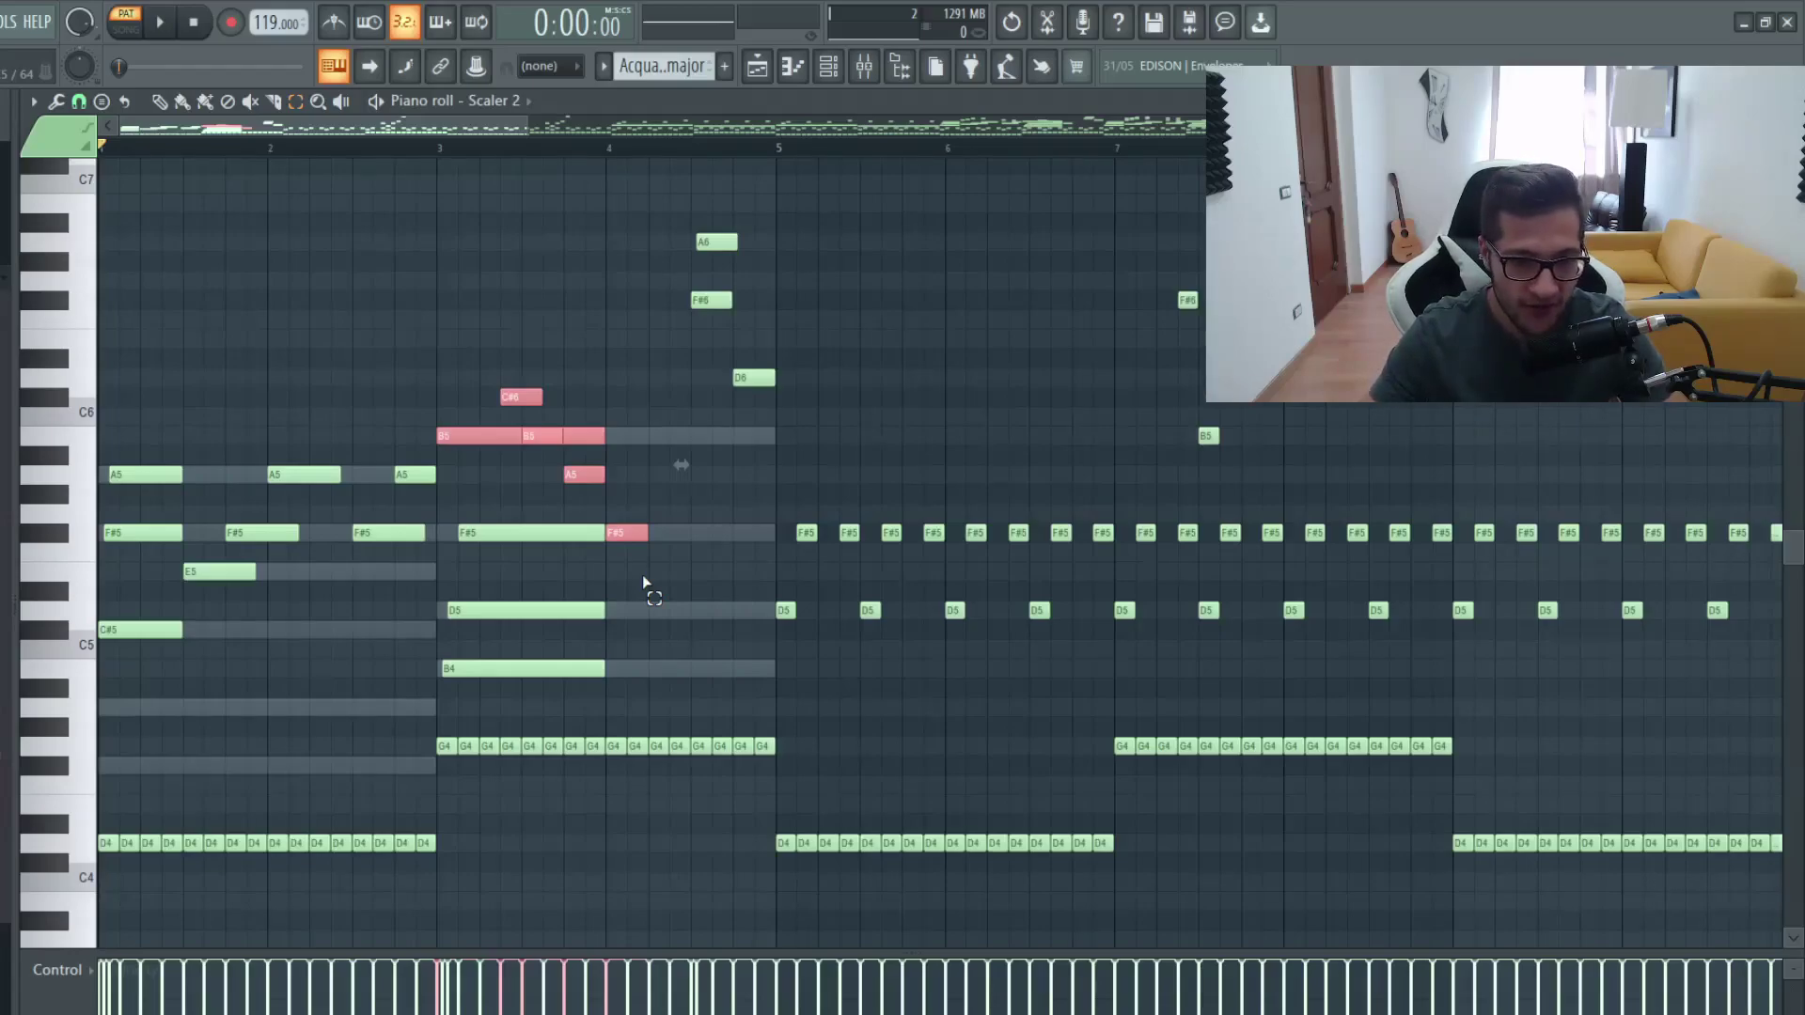
# Shift the first C#5 note up an octave and back down
pyautogui.click(139, 628)
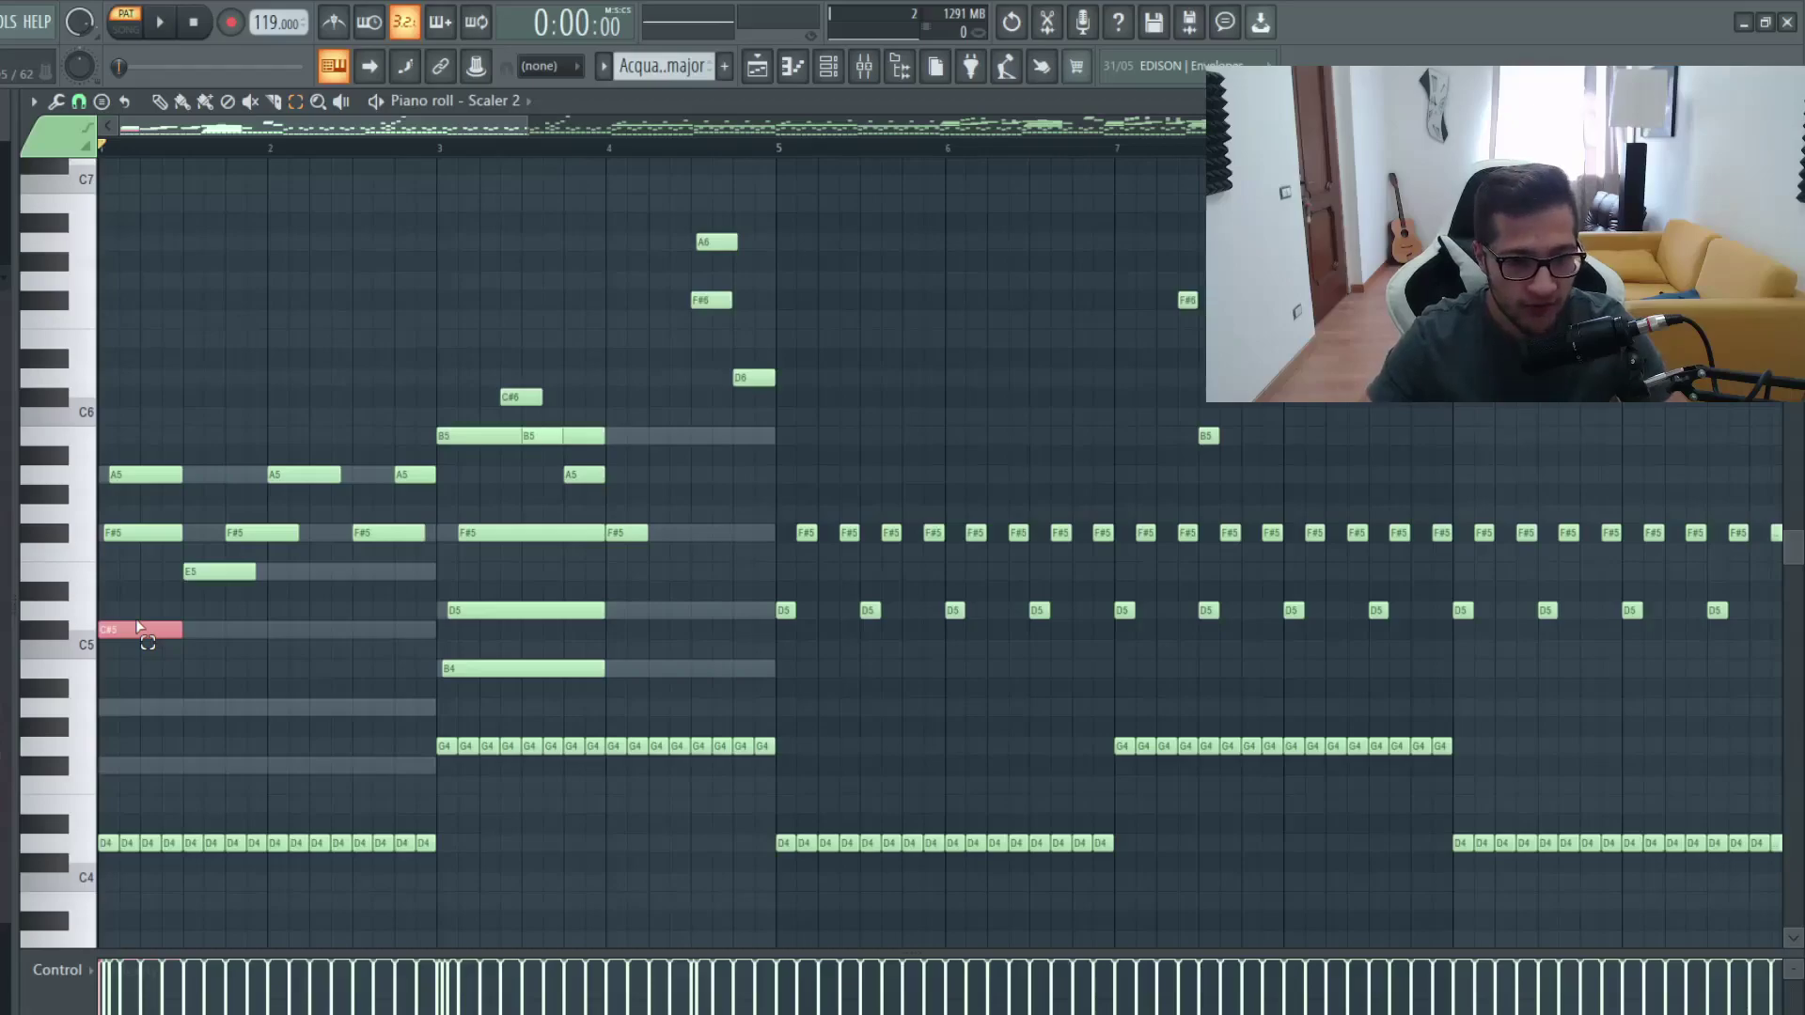
pyautogui.moveTo(109, 583)
pyautogui.mouseDown()
pyautogui.moveTo(159, 764)
pyautogui.moveTo(133, 596)
pyautogui.mouseUp()
pyautogui.hotkey('ctrl', 'Up')
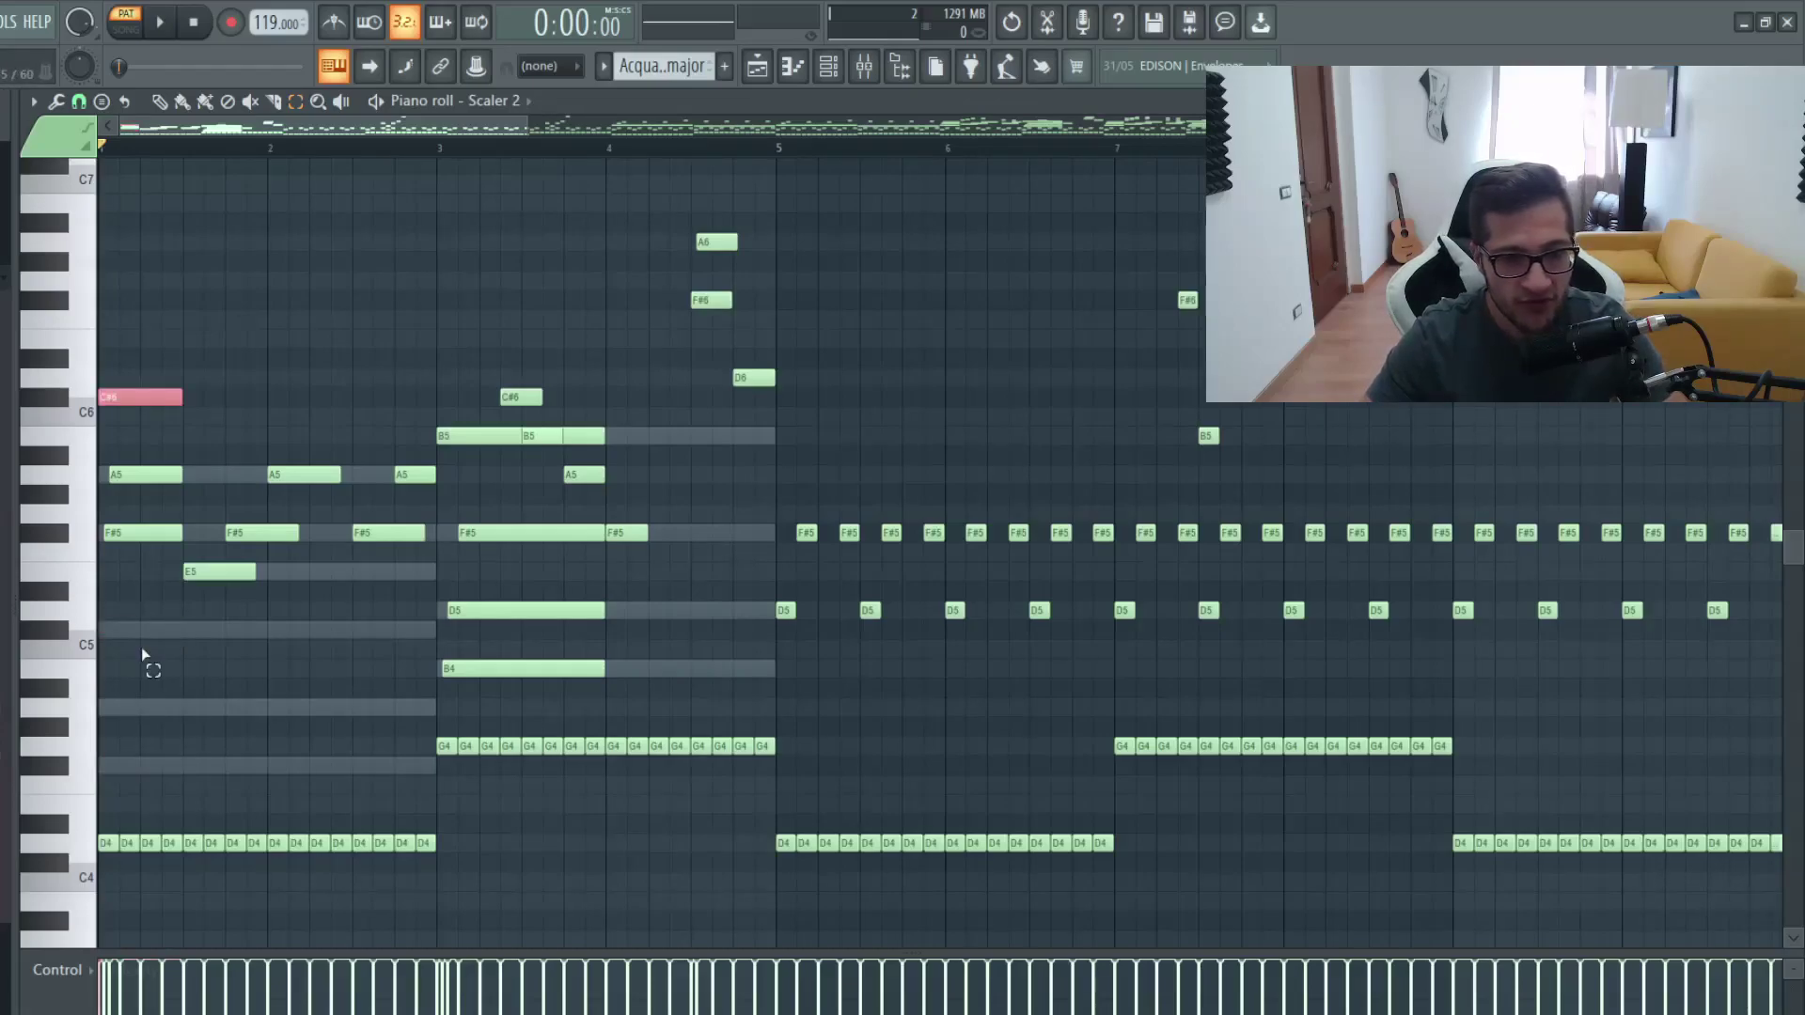
pyautogui.hotkey('ctrl', 'Down')
# Try the opening F#5 and A5 notes and the following E5 an octave lower, and return them to their original octave
pyautogui.moveTo(172, 411); pyautogui.dragTo(136, 675)
pyautogui.hotkey('ctrl', 'Down')
pyautogui.moveTo(144, 603); pyautogui.dragTo(220, 543)
pyautogui.hotkey('ctrl', 'Down')
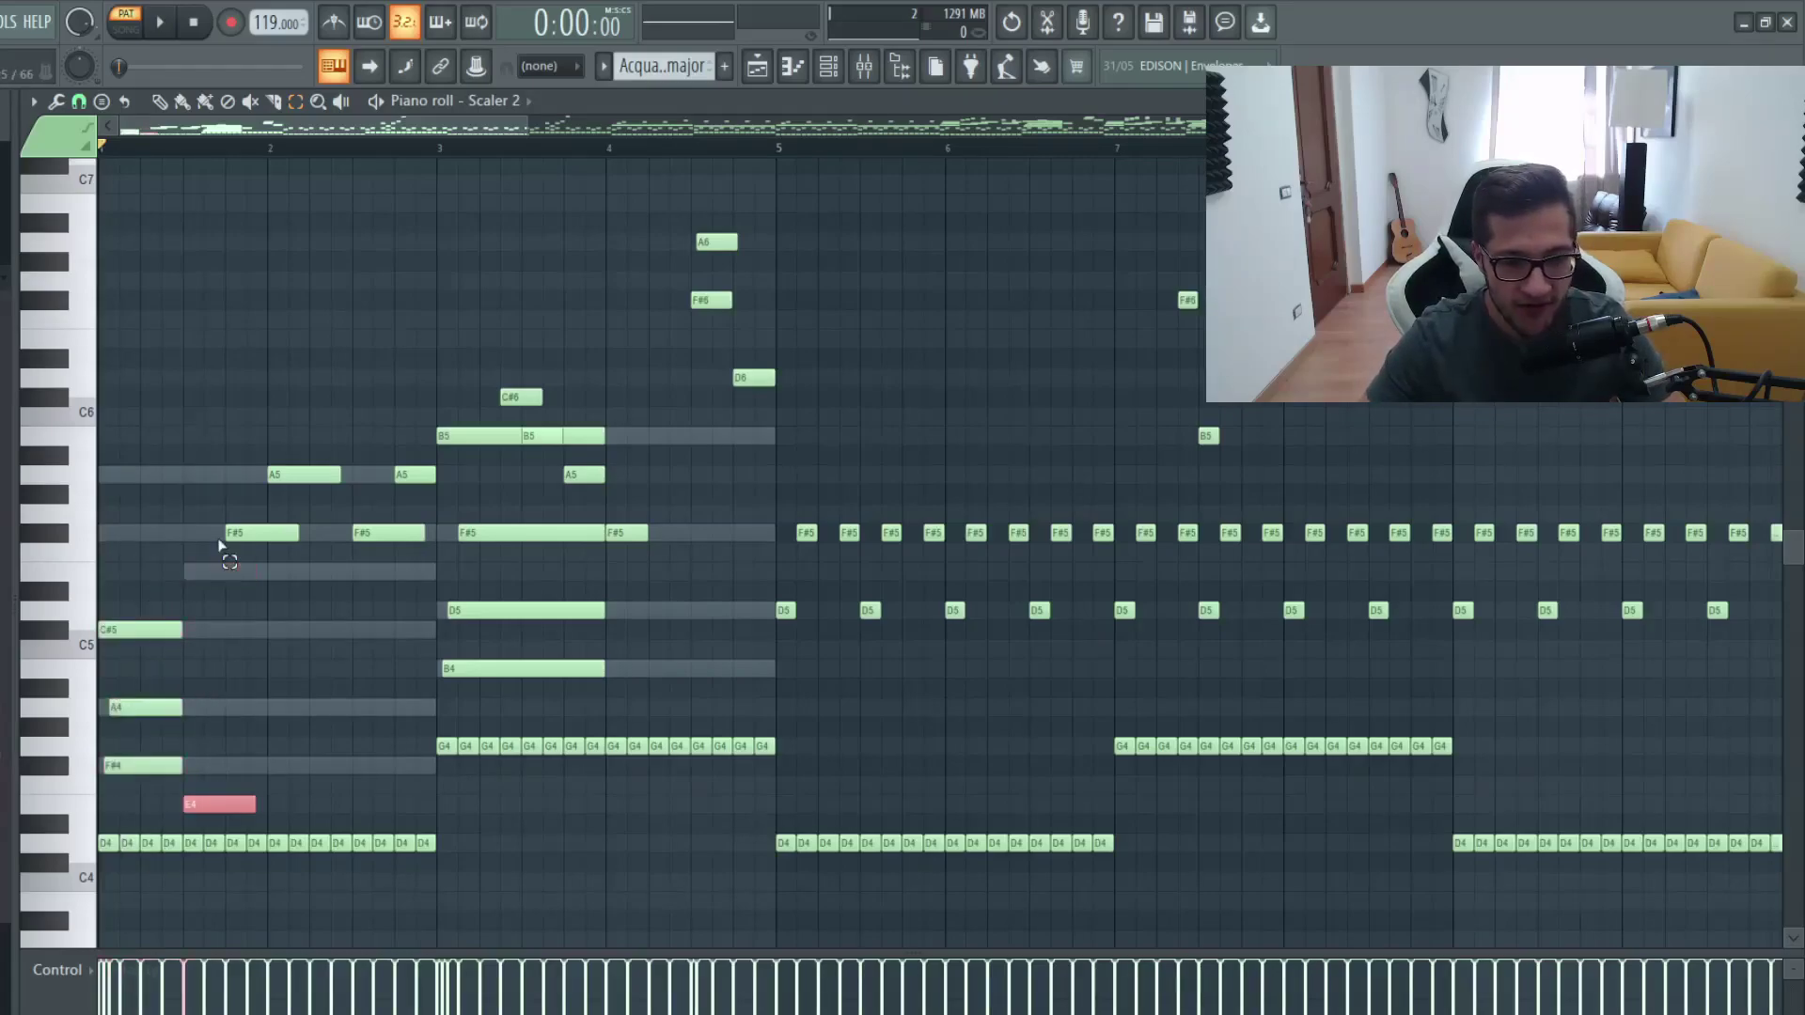
pyautogui.hotkey('ctrl', 'Up')
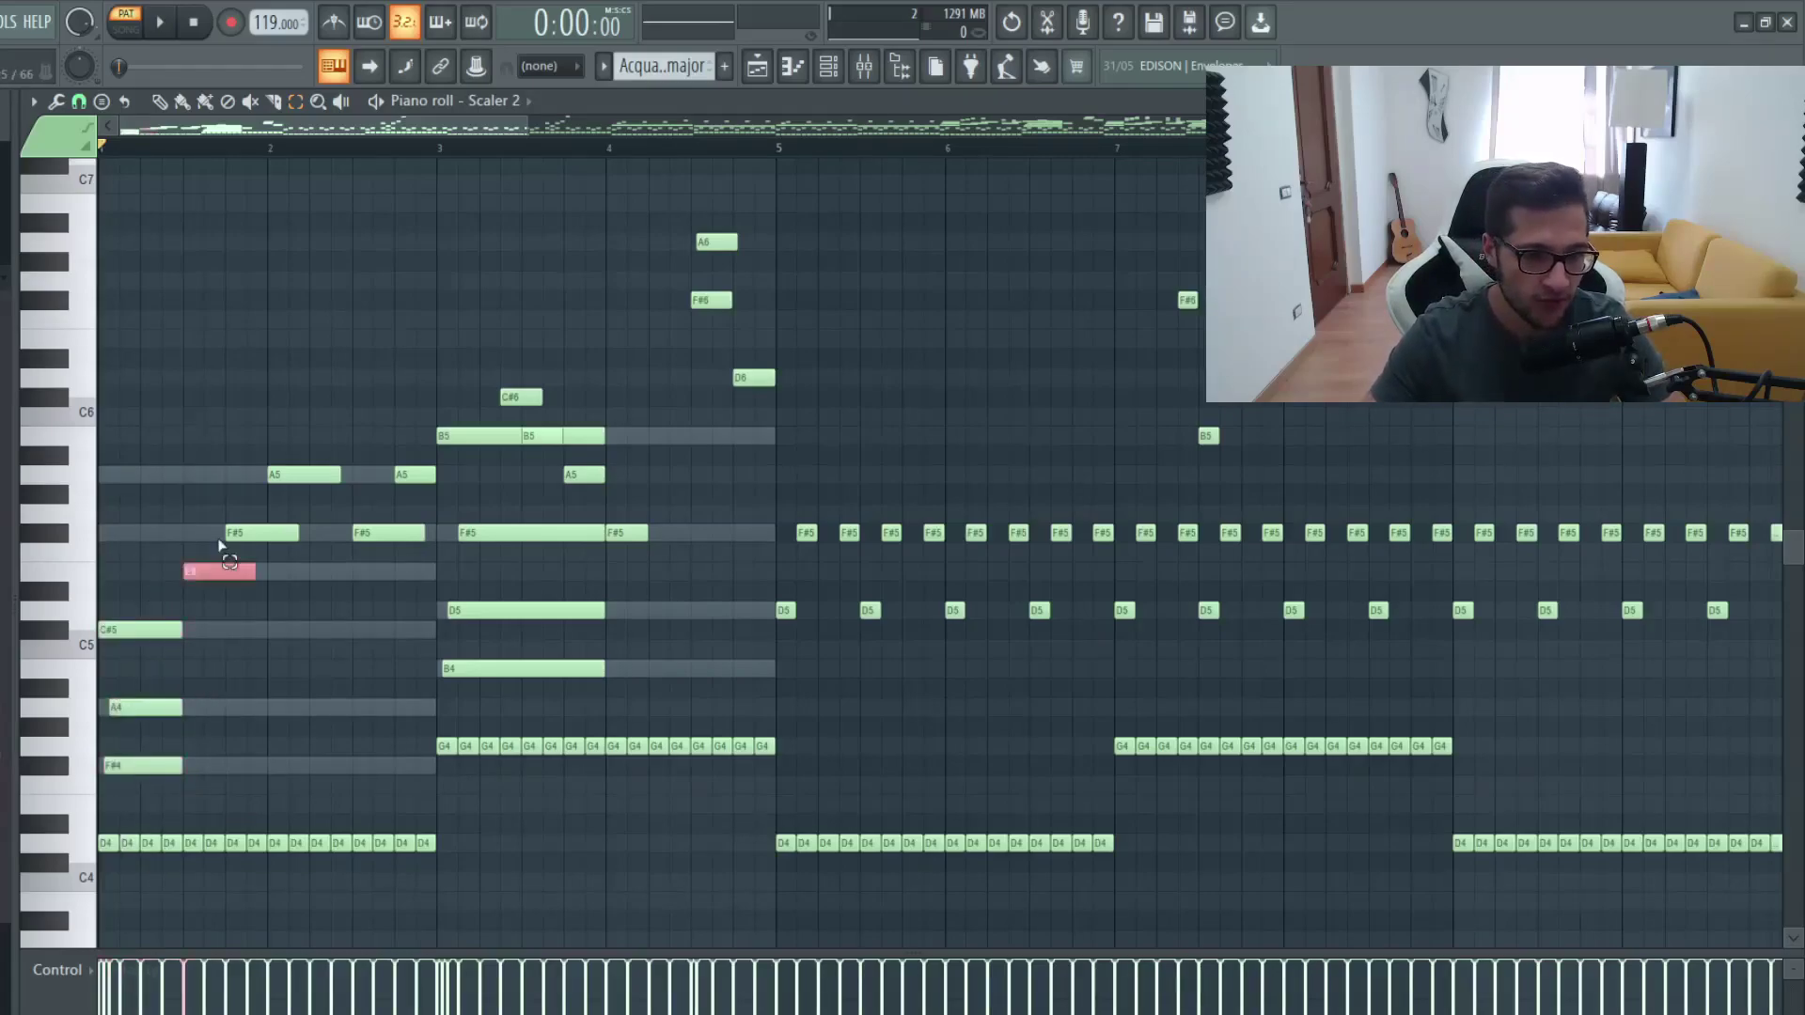
pyautogui.moveTo(182, 689); pyautogui.dragTo(134, 775)
pyautogui.hotkey('ctrl', 'Up')
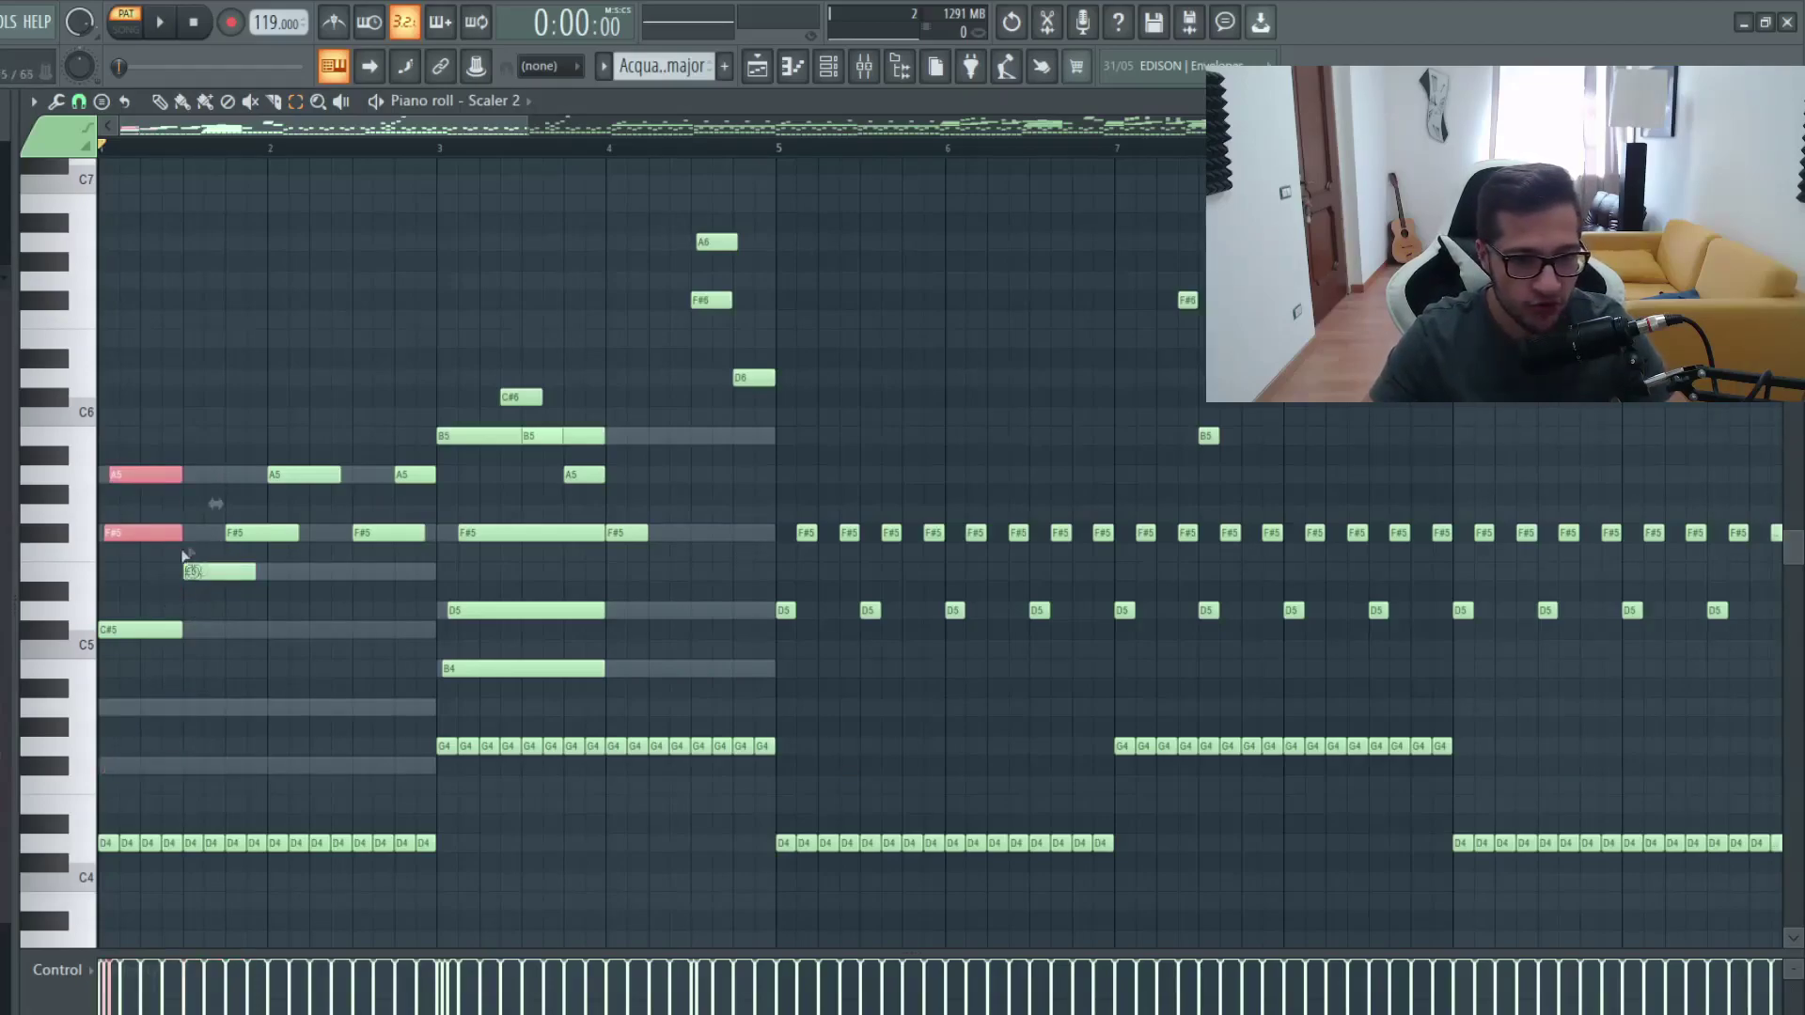
# Select the B4, D5, F#5 and B5 chord notes at bar 3 and try the top B5 an octave lower and back
pyautogui.moveTo(437, 371); pyautogui.dragTo(467, 658)
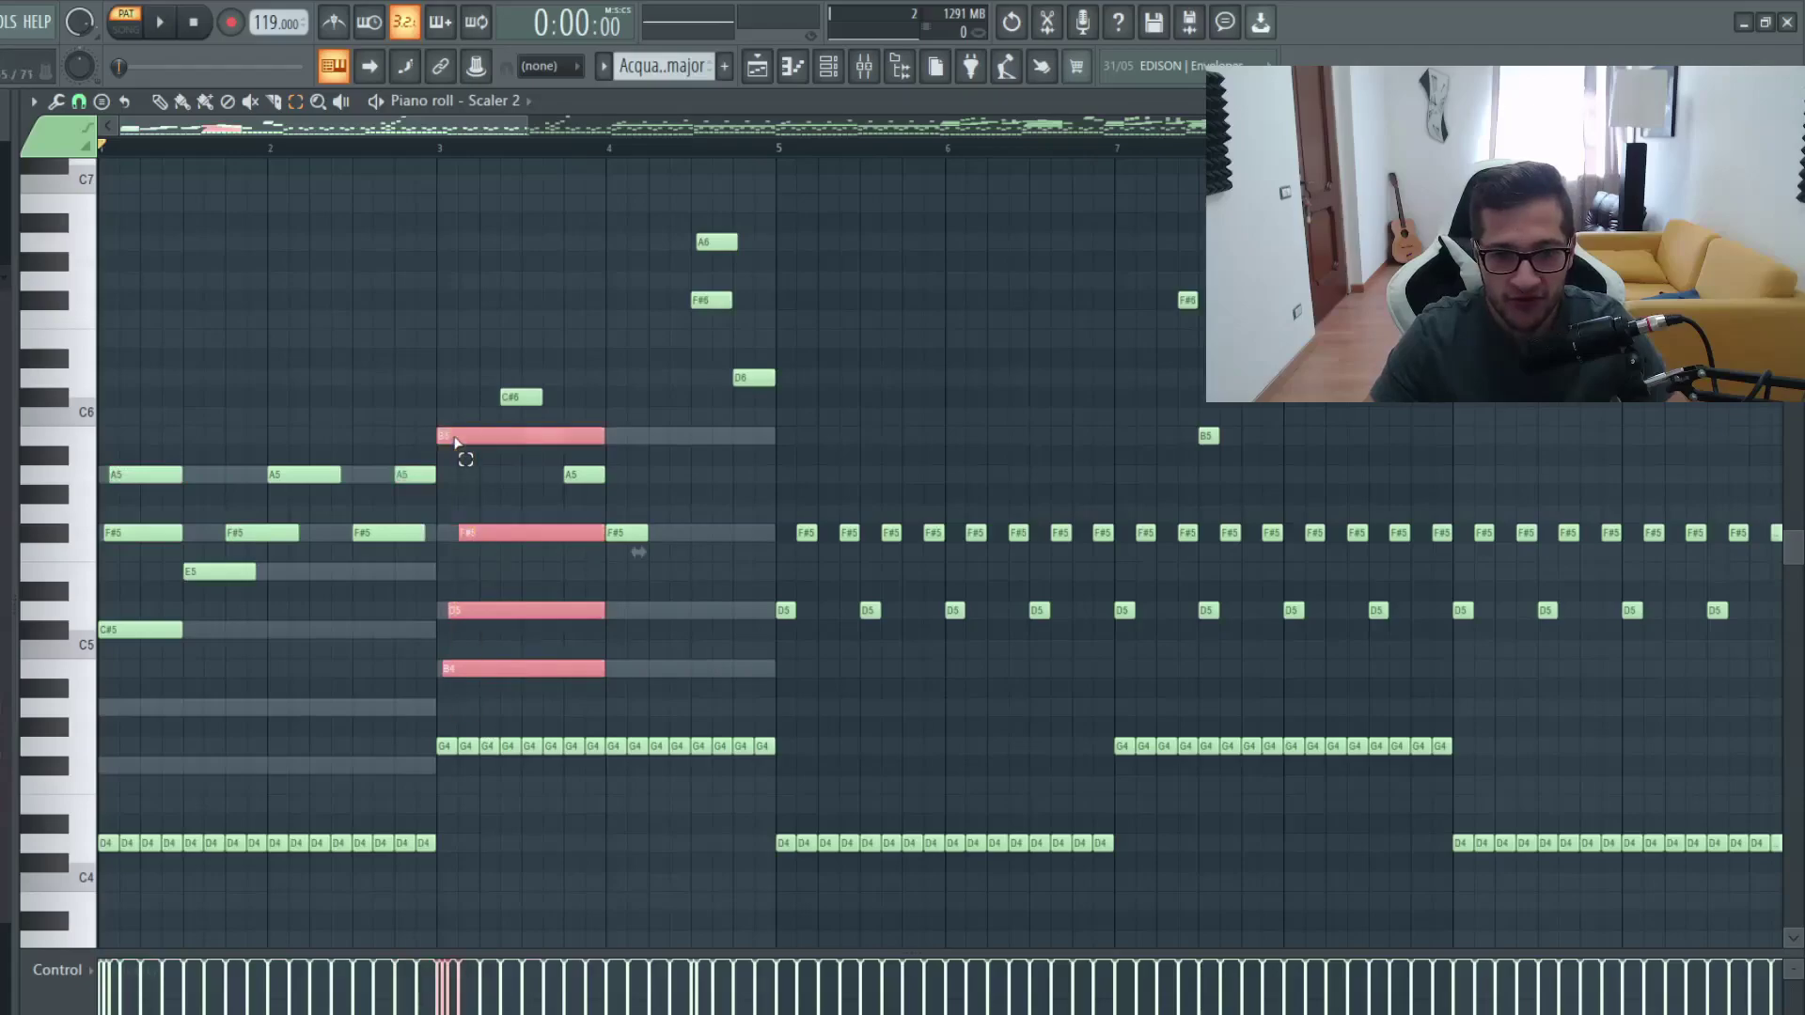
pyautogui.scroll(2, 455, 536)
pyautogui.scroll(2, 357, 724)
pyautogui.click(381, 438)
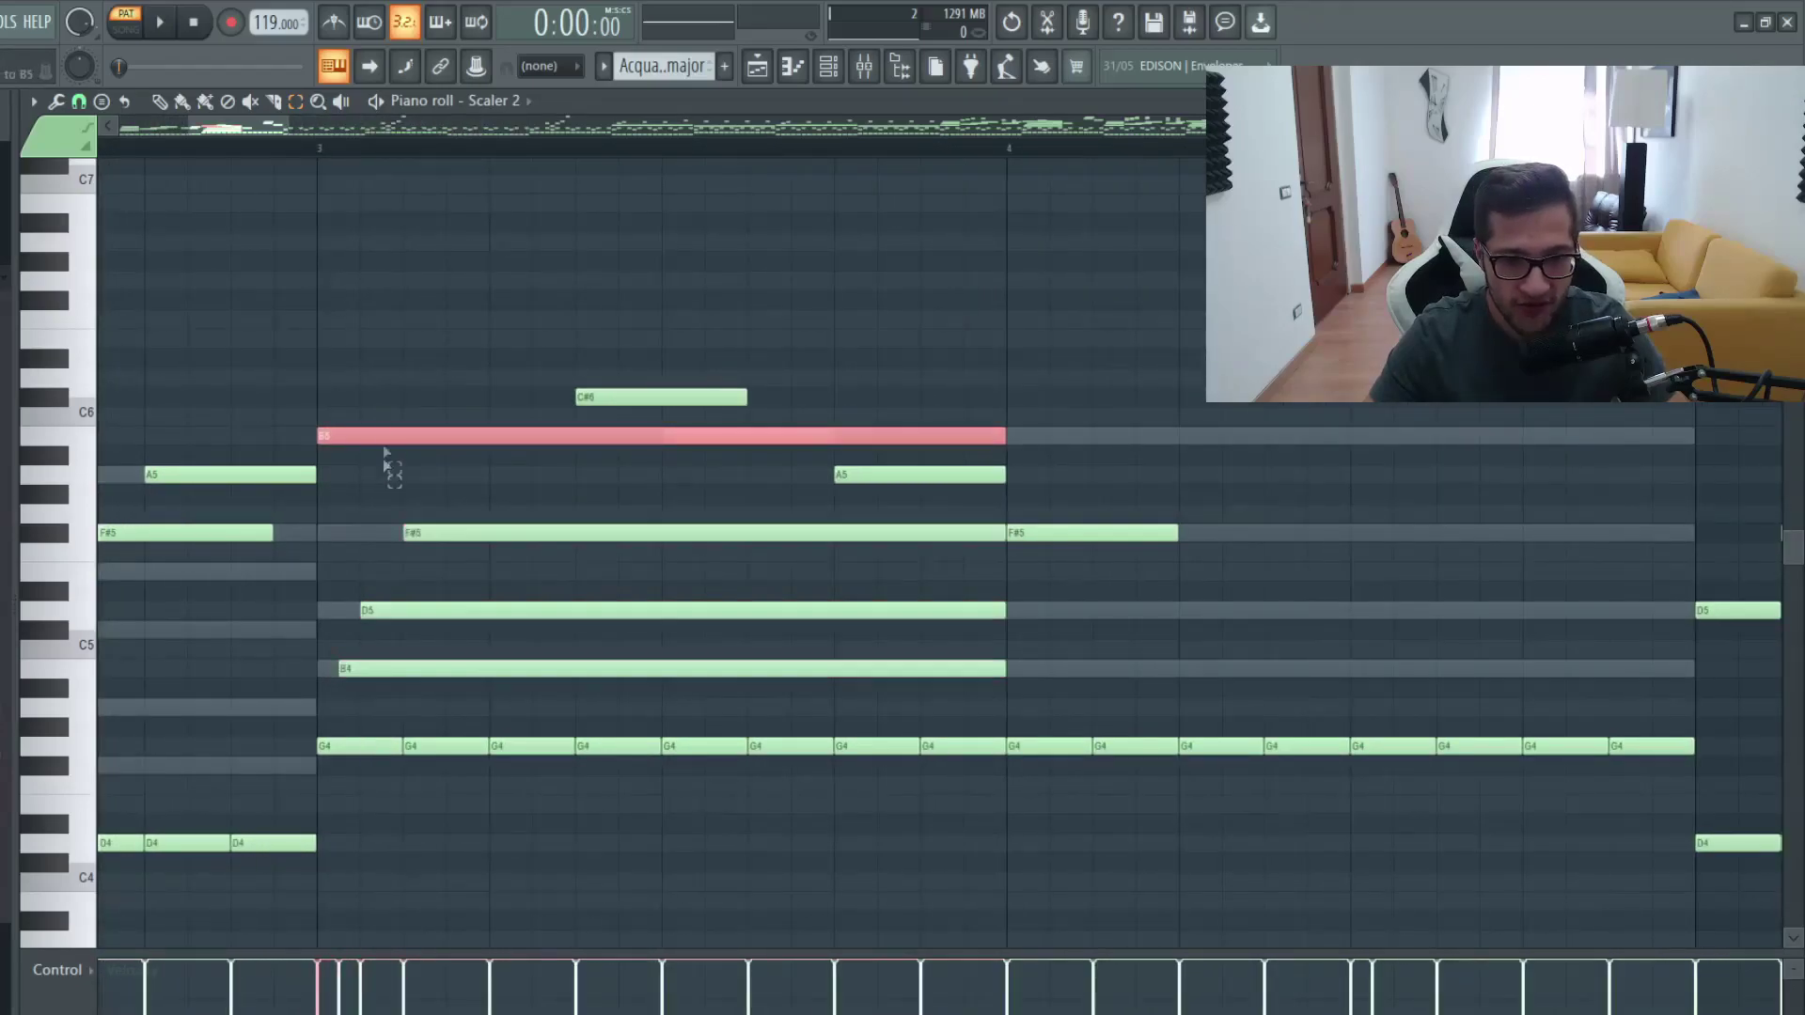
pyautogui.hotkey('ctrl', 'Down')
pyautogui.hotkey('ctrl', 'c')
pyautogui.hotkey('ctrl', 'v')
pyautogui.hotkey('ctrl', 'Up')
pyautogui.scroll(-3, 385, 468)
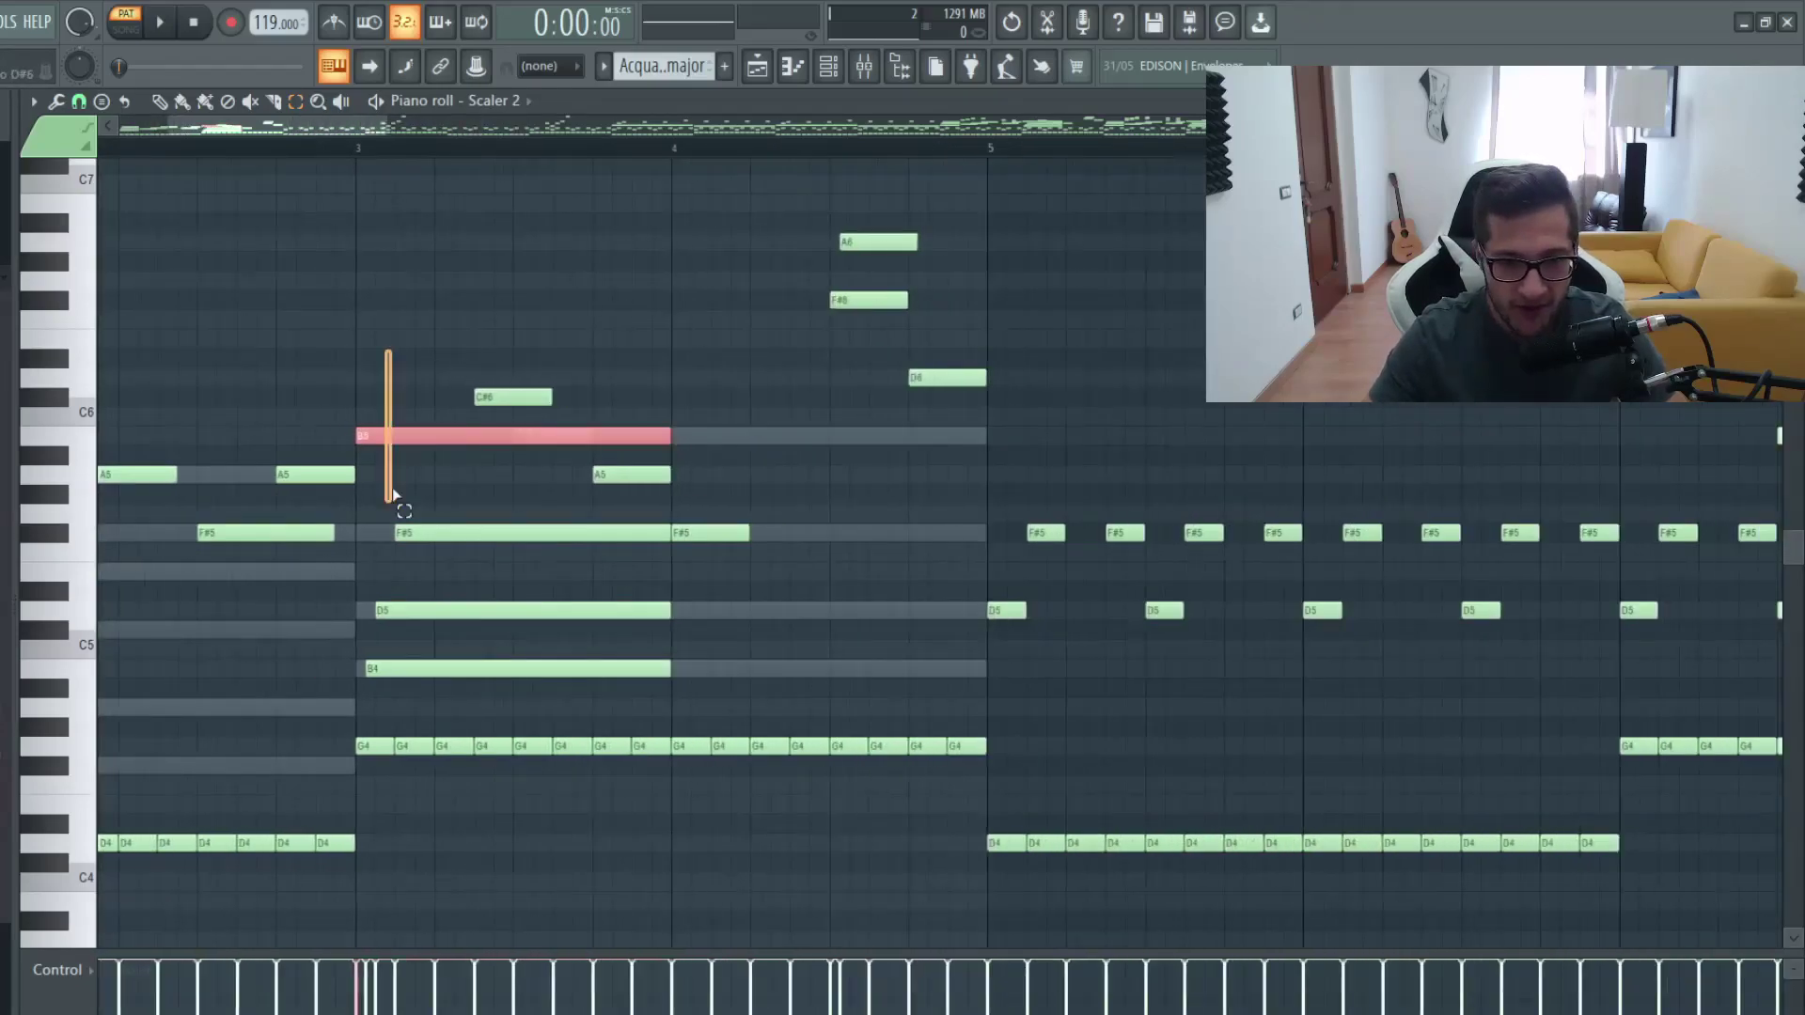
# Mark the C#6 and A5 melody notes and the surrounding chord notes of bar 3, and clear the selection
pyautogui.click(417, 402)
pyautogui.moveTo(416, 403); pyautogui.dragTo(395, 470)
pyautogui.moveTo(471, 372); pyautogui.dragTo(604, 483)
pyautogui.scroll(-2, 604, 483)
pyautogui.click(525, 515)
pyautogui.moveTo(458, 460); pyautogui.dragTo(428, 584)
pyautogui.click(411, 640)
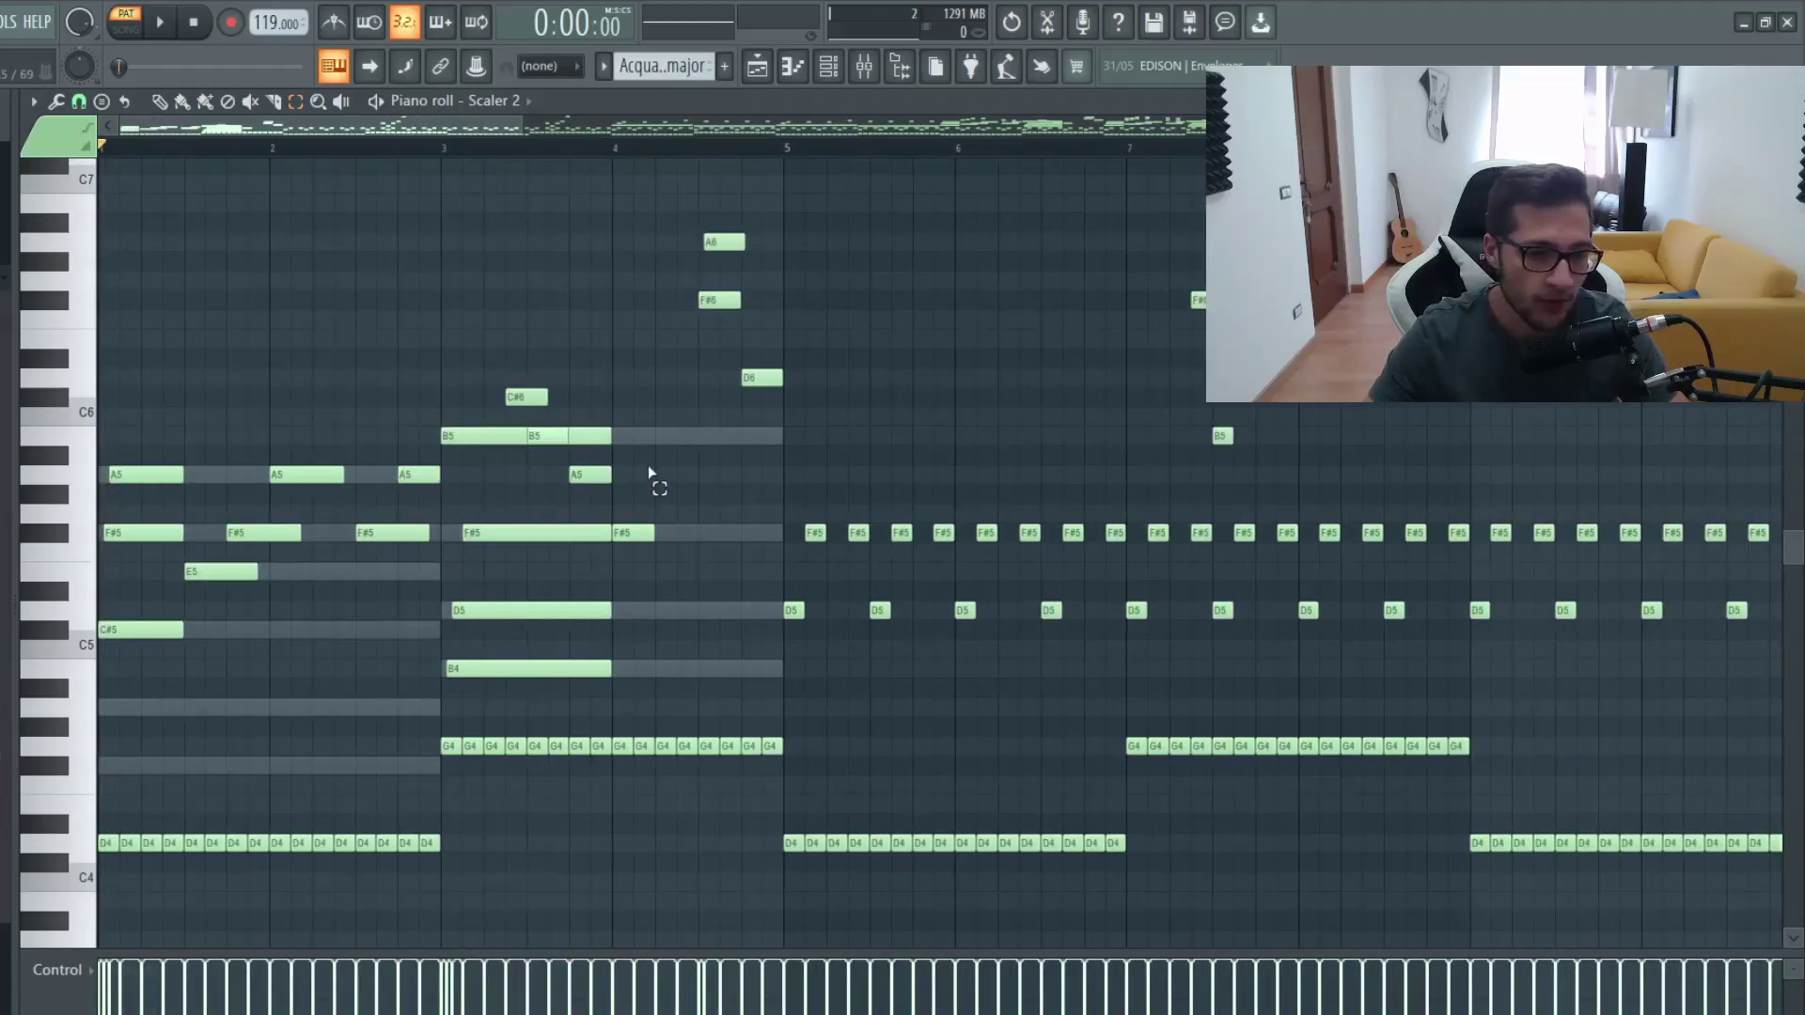
# Set the playback position to bar 5 and play the repeated D5 and F#5 pattern up to bar 7
pyautogui.scroll(-2, 649, 473)
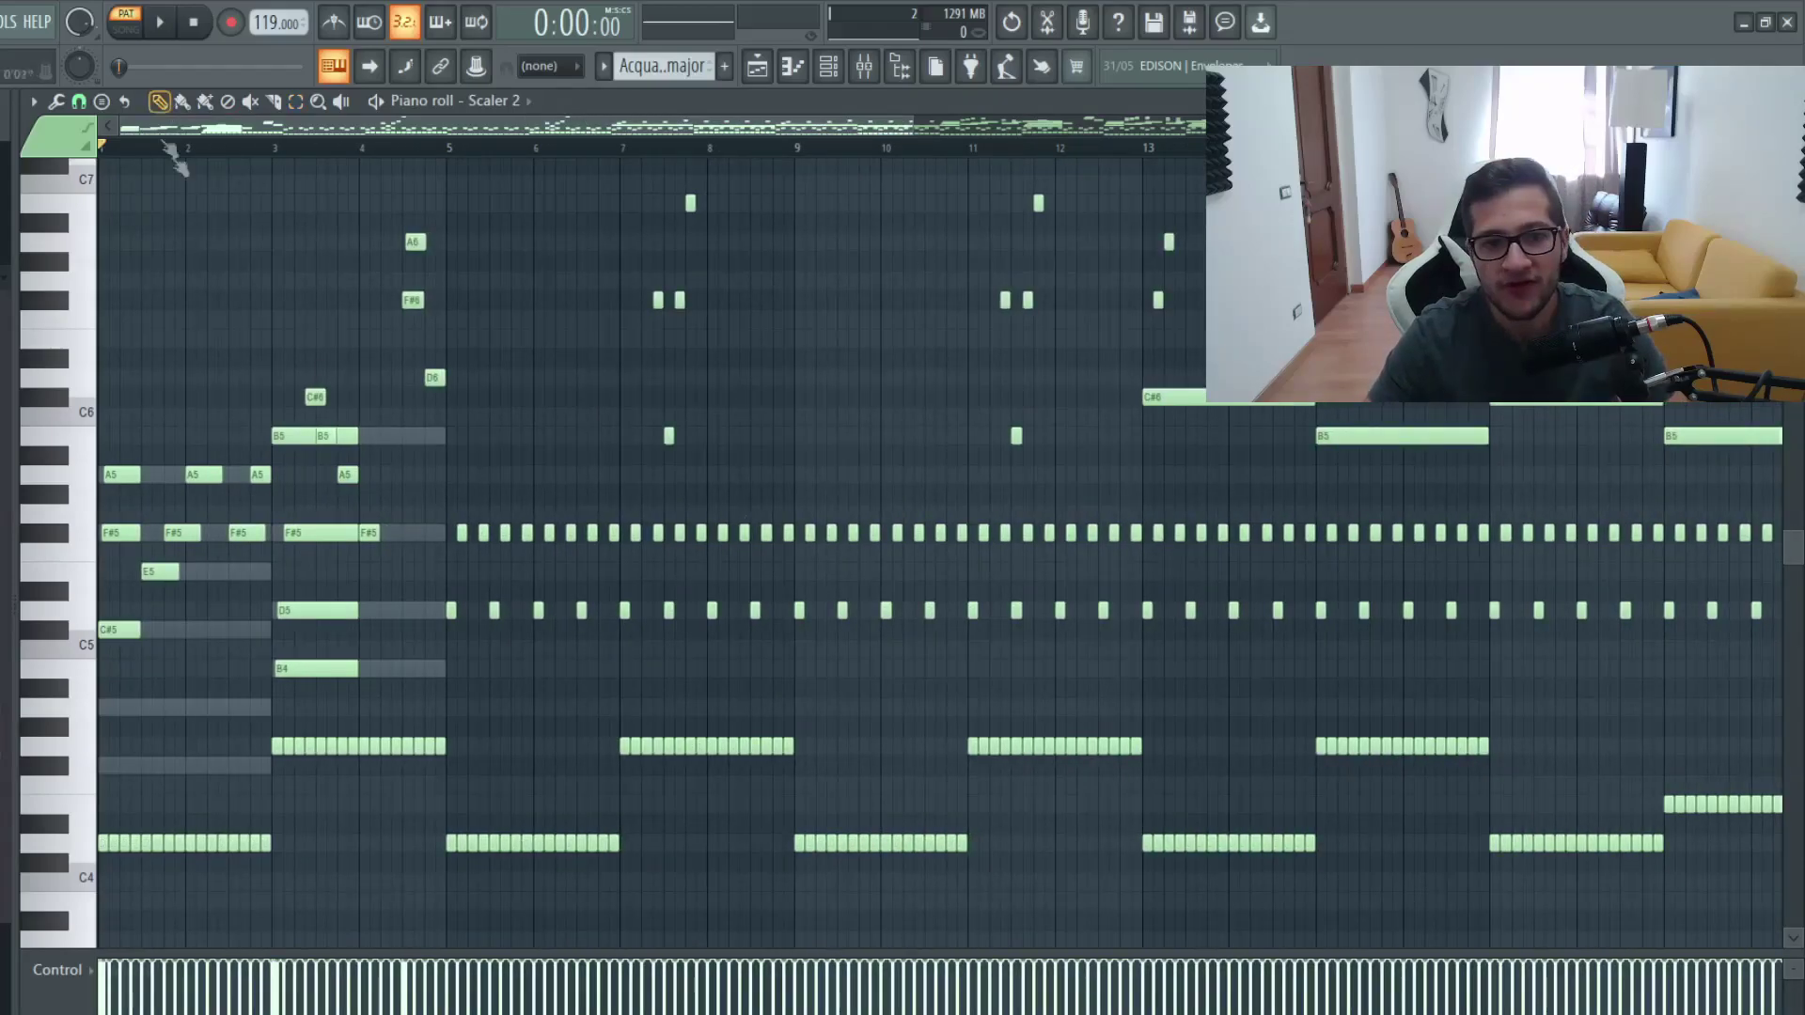
pyautogui.click(447, 146)
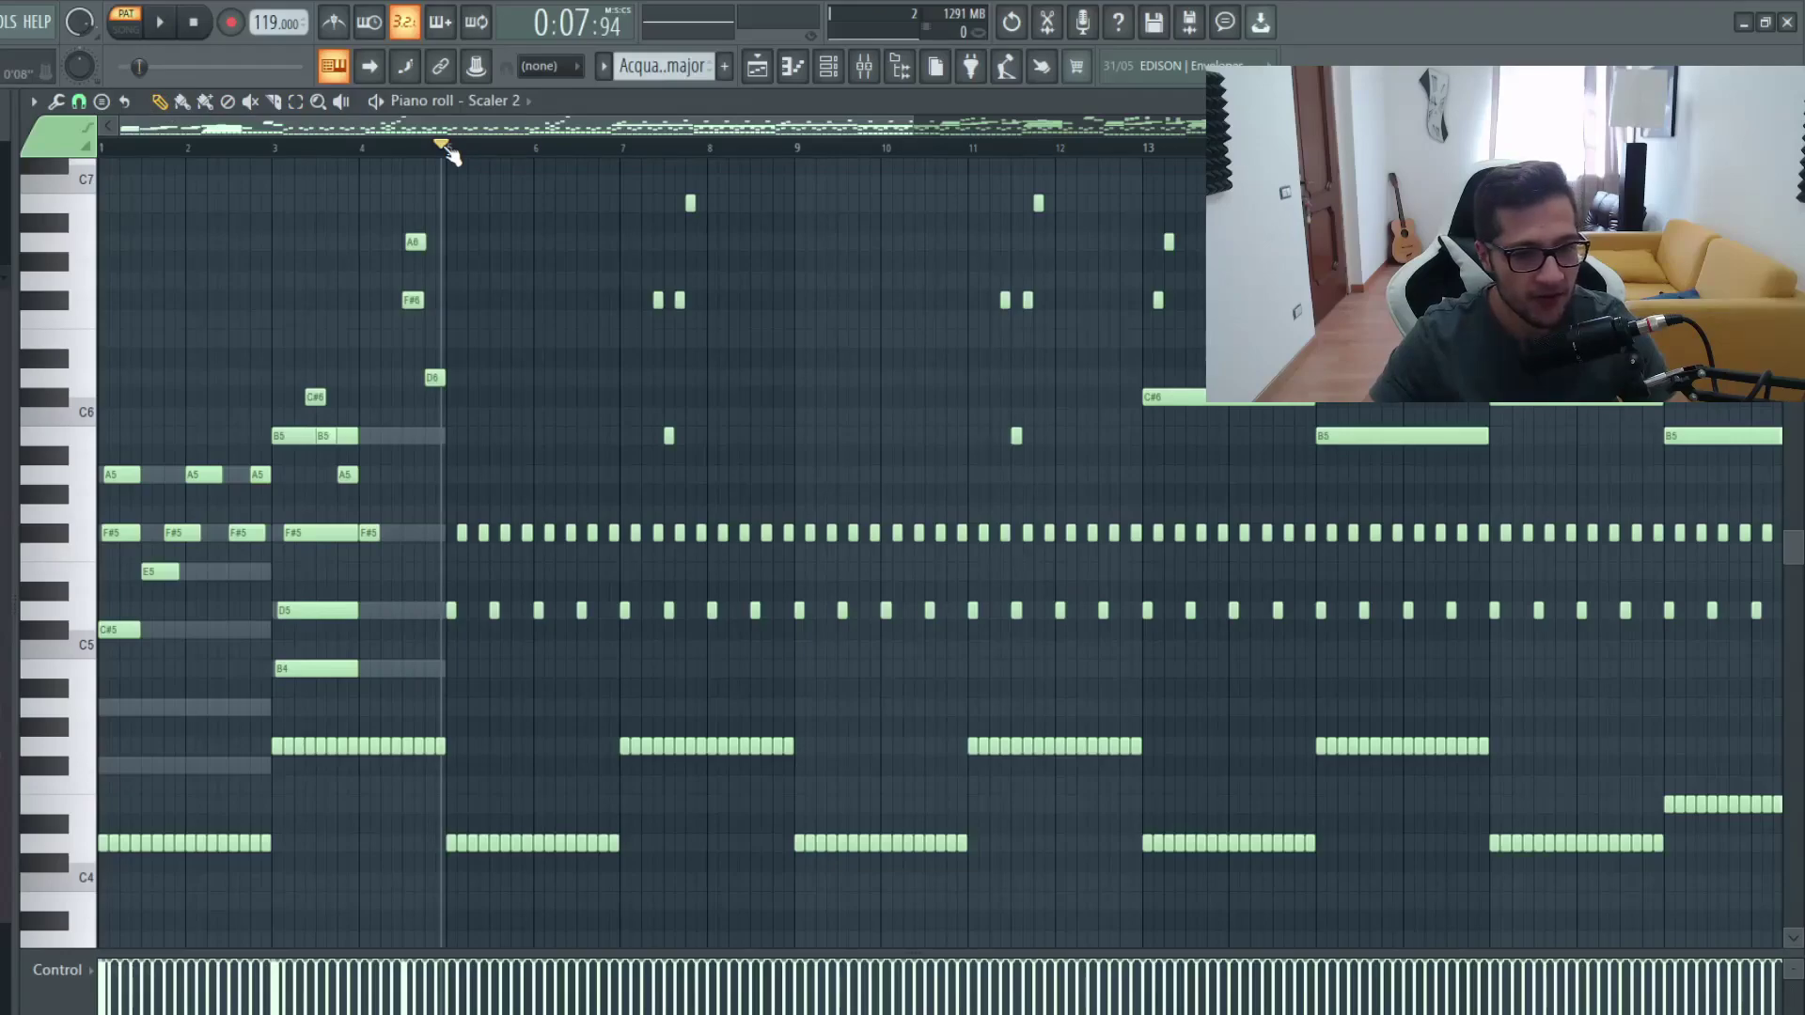
pyautogui.scroll(4, 449, 153)
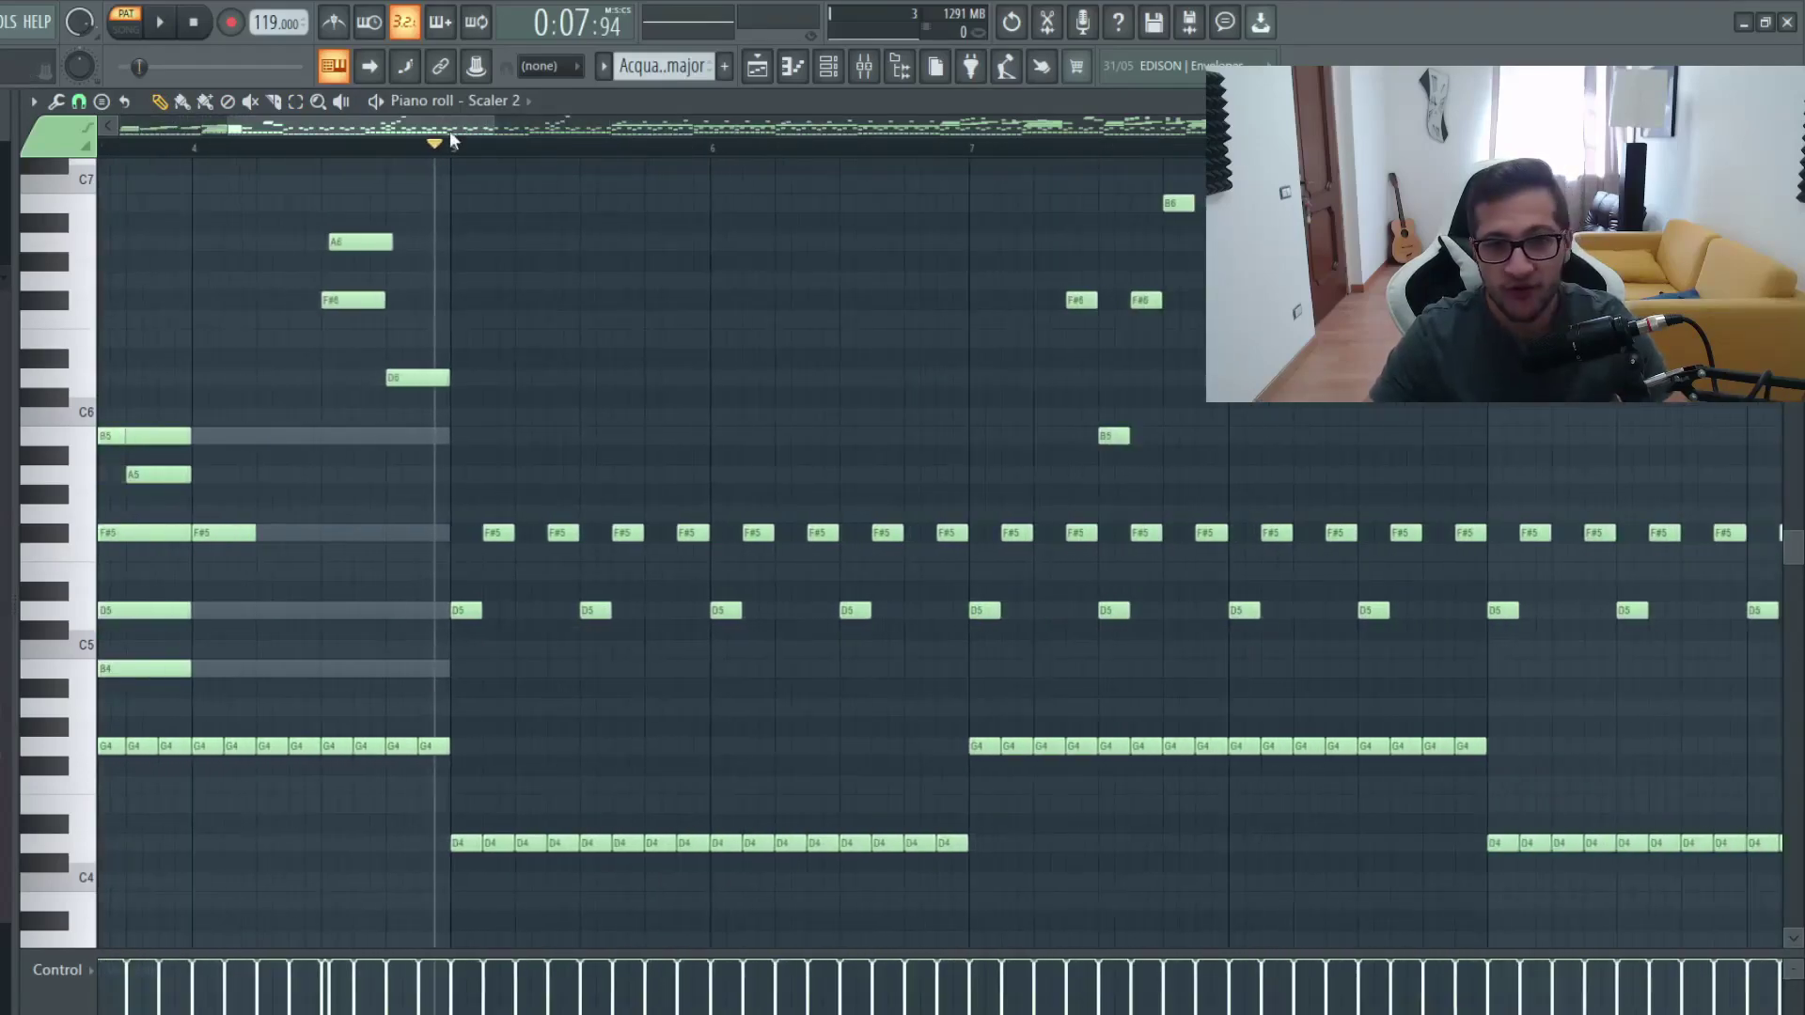
pyautogui.click(454, 147)
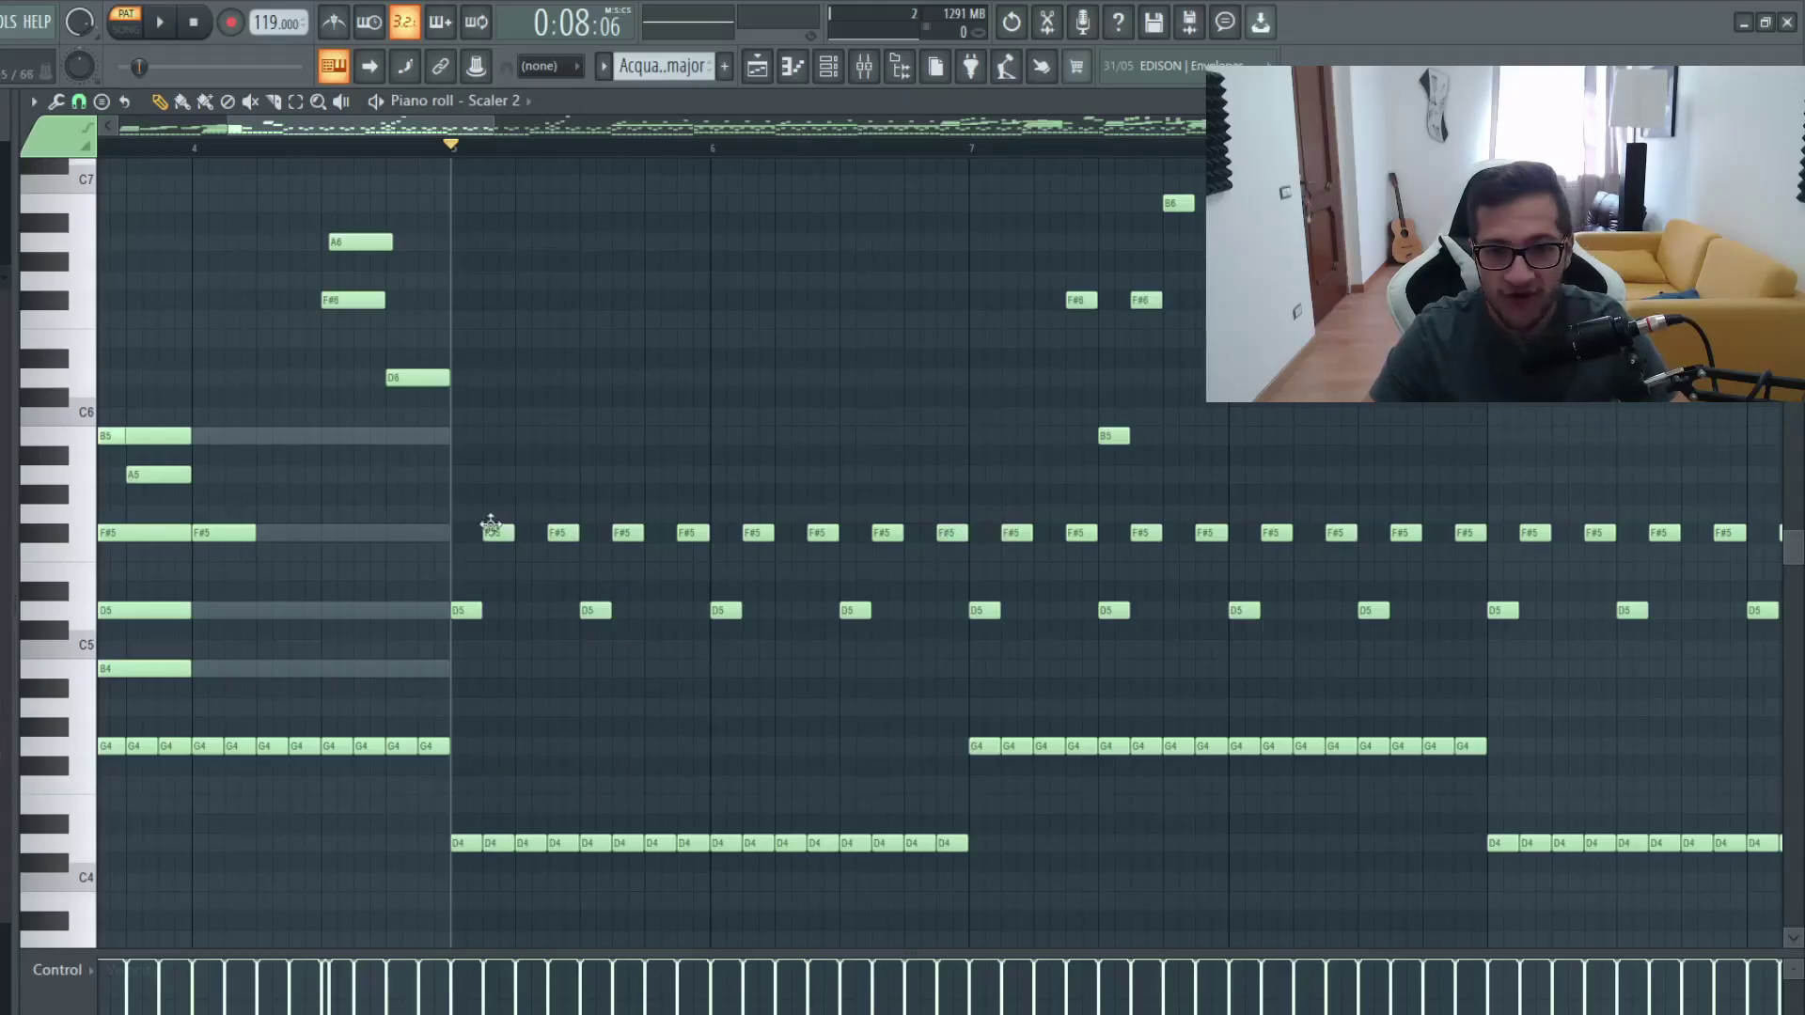
pyautogui.press('space')
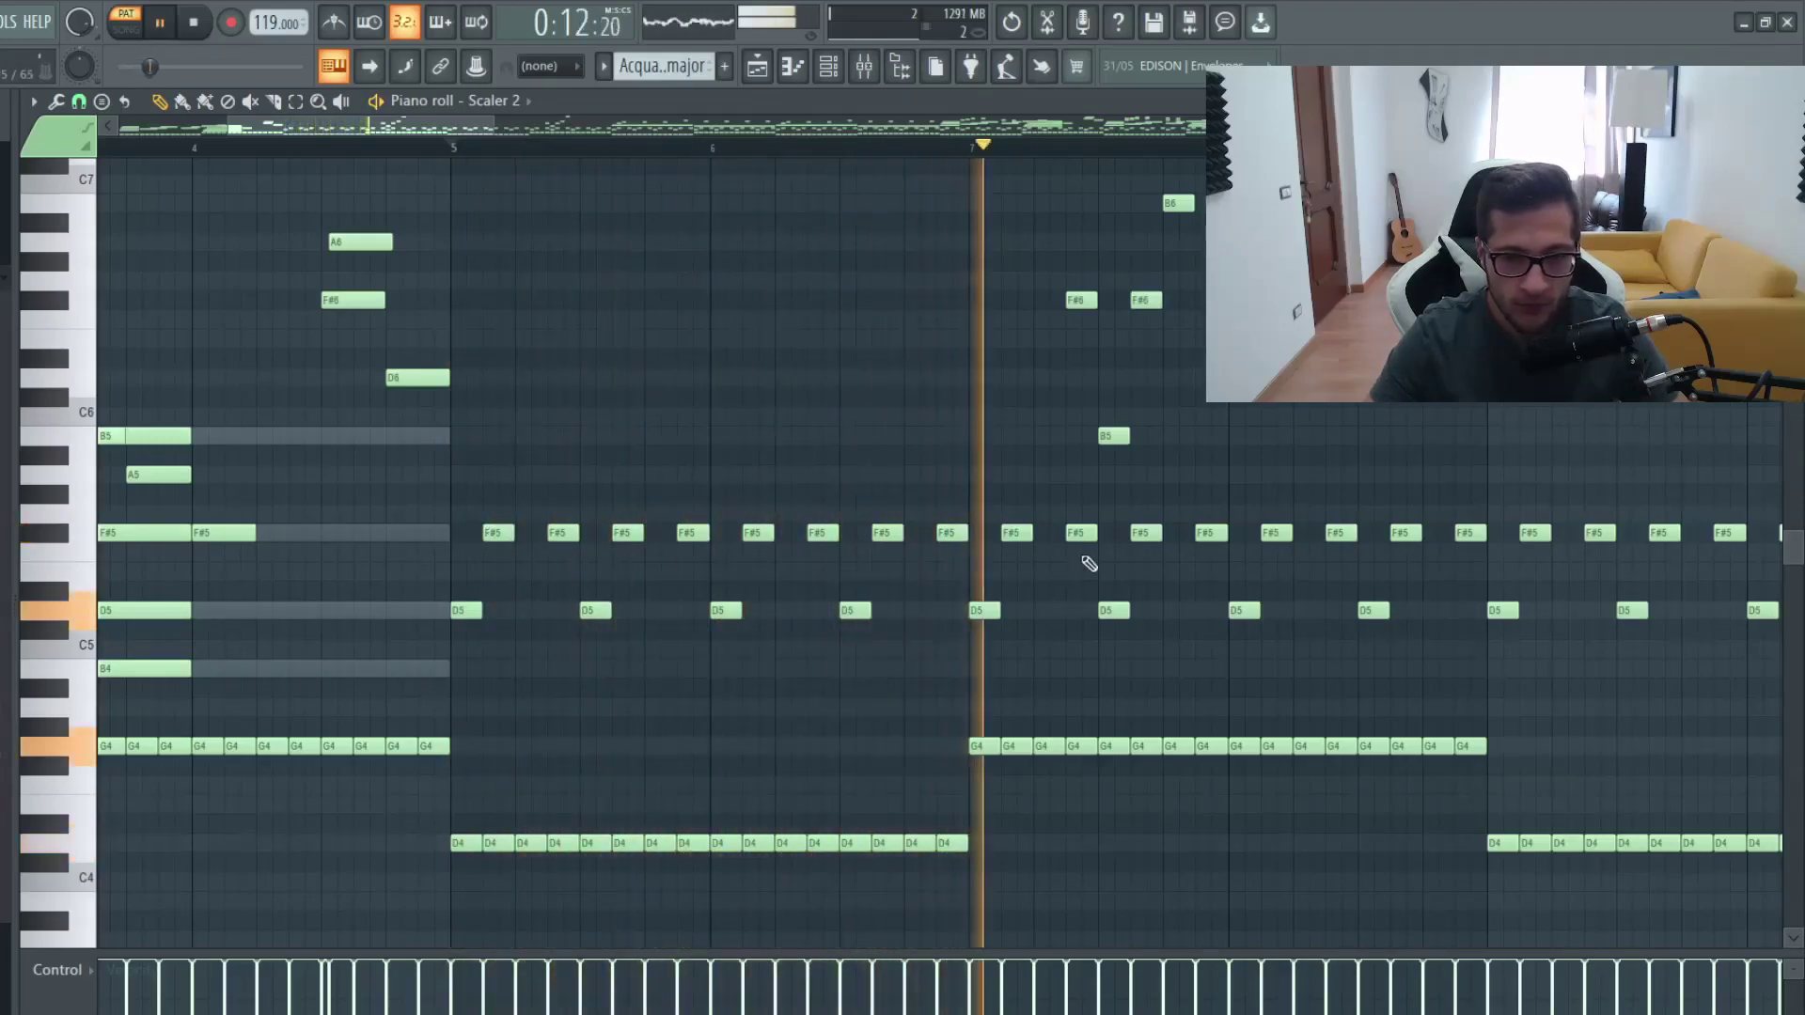
pyautogui.press('space')
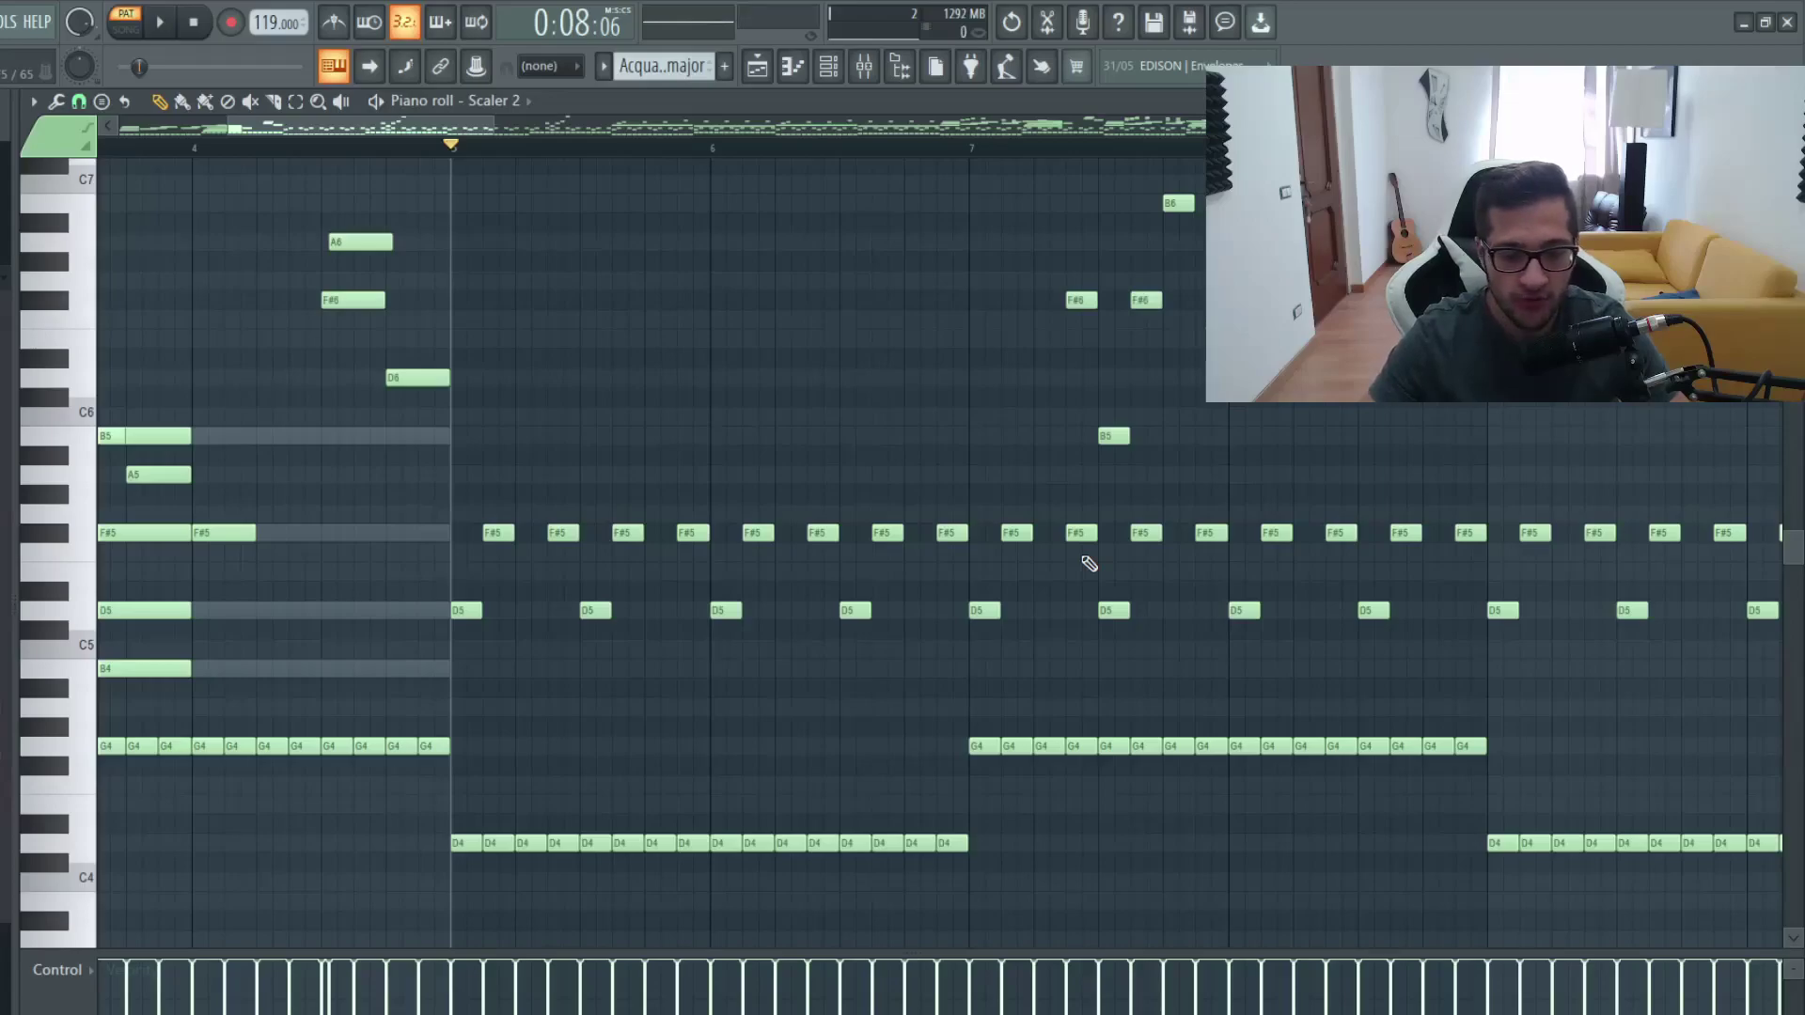
# Set the playback position to bar 7 and examine the F#6, B5 and B6 melody notes above the G4 bass
pyautogui.scroll(6, 677, 194)
pyautogui.click(645, 144)
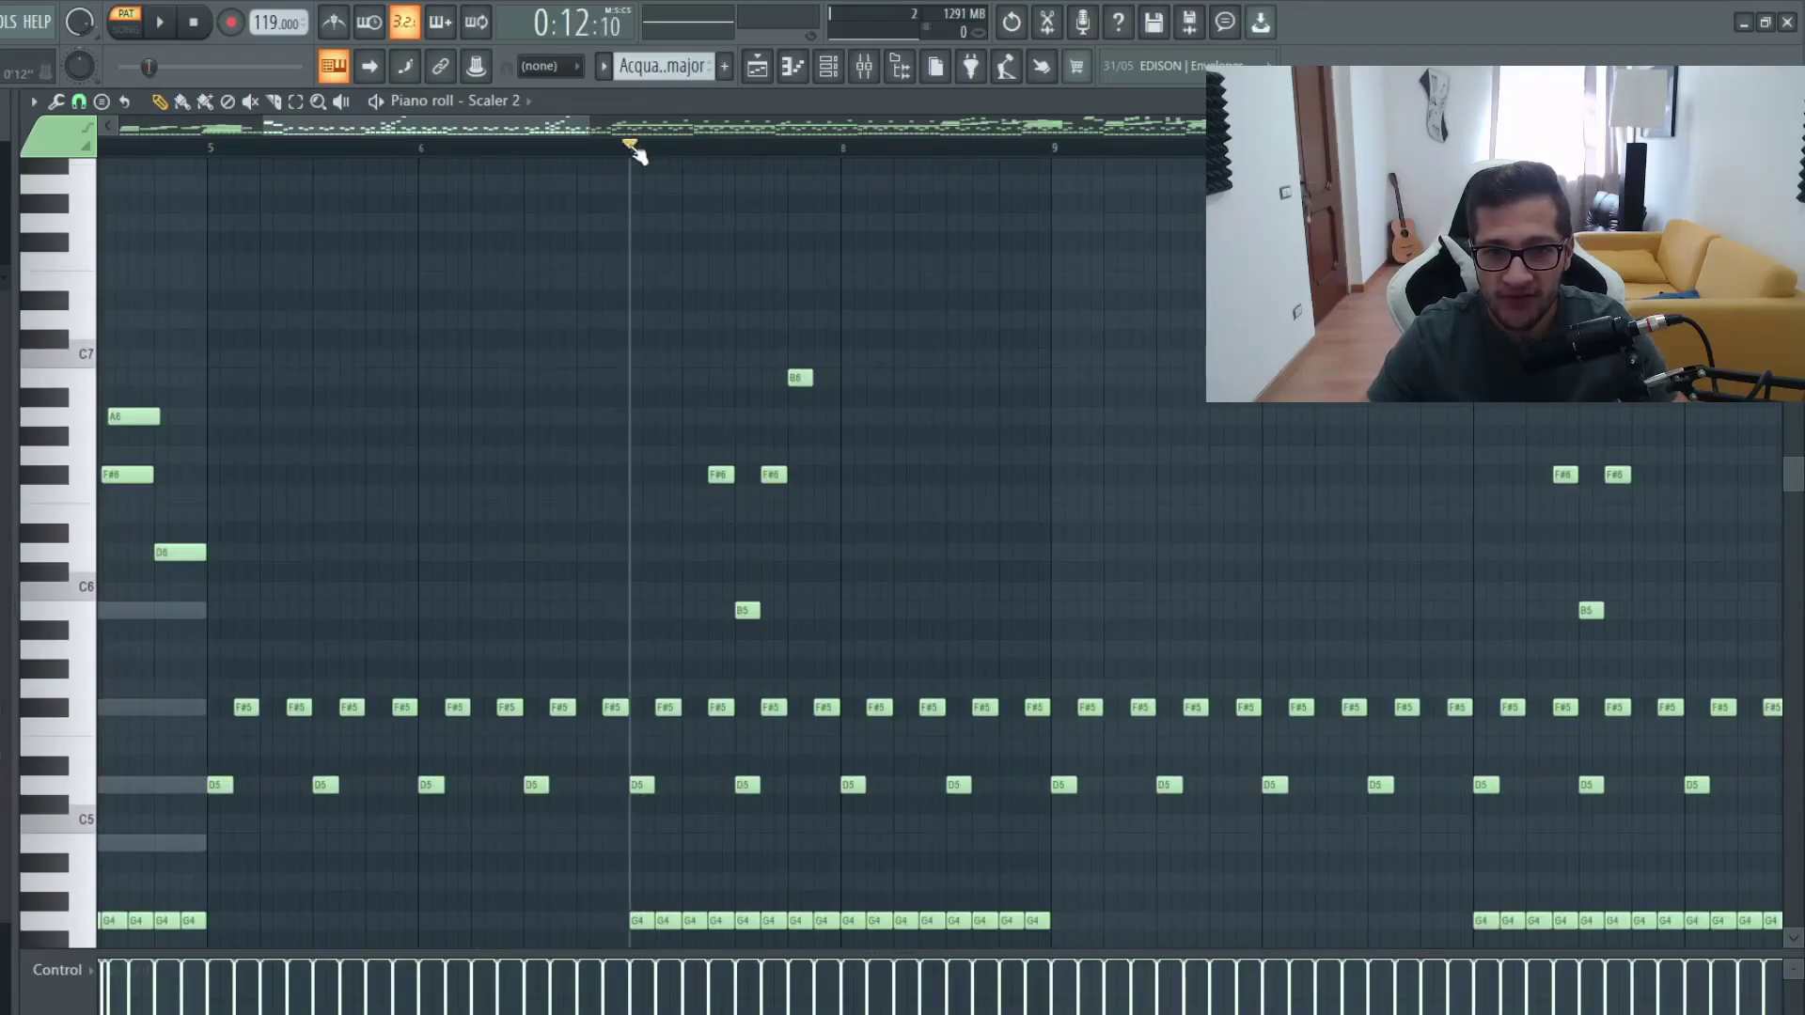
pyautogui.scroll(-1, 733, 424)
pyautogui.scroll(-3, 733, 424)
pyautogui.scroll(3, 678, 234)
pyautogui.scroll(4, 750, 360)
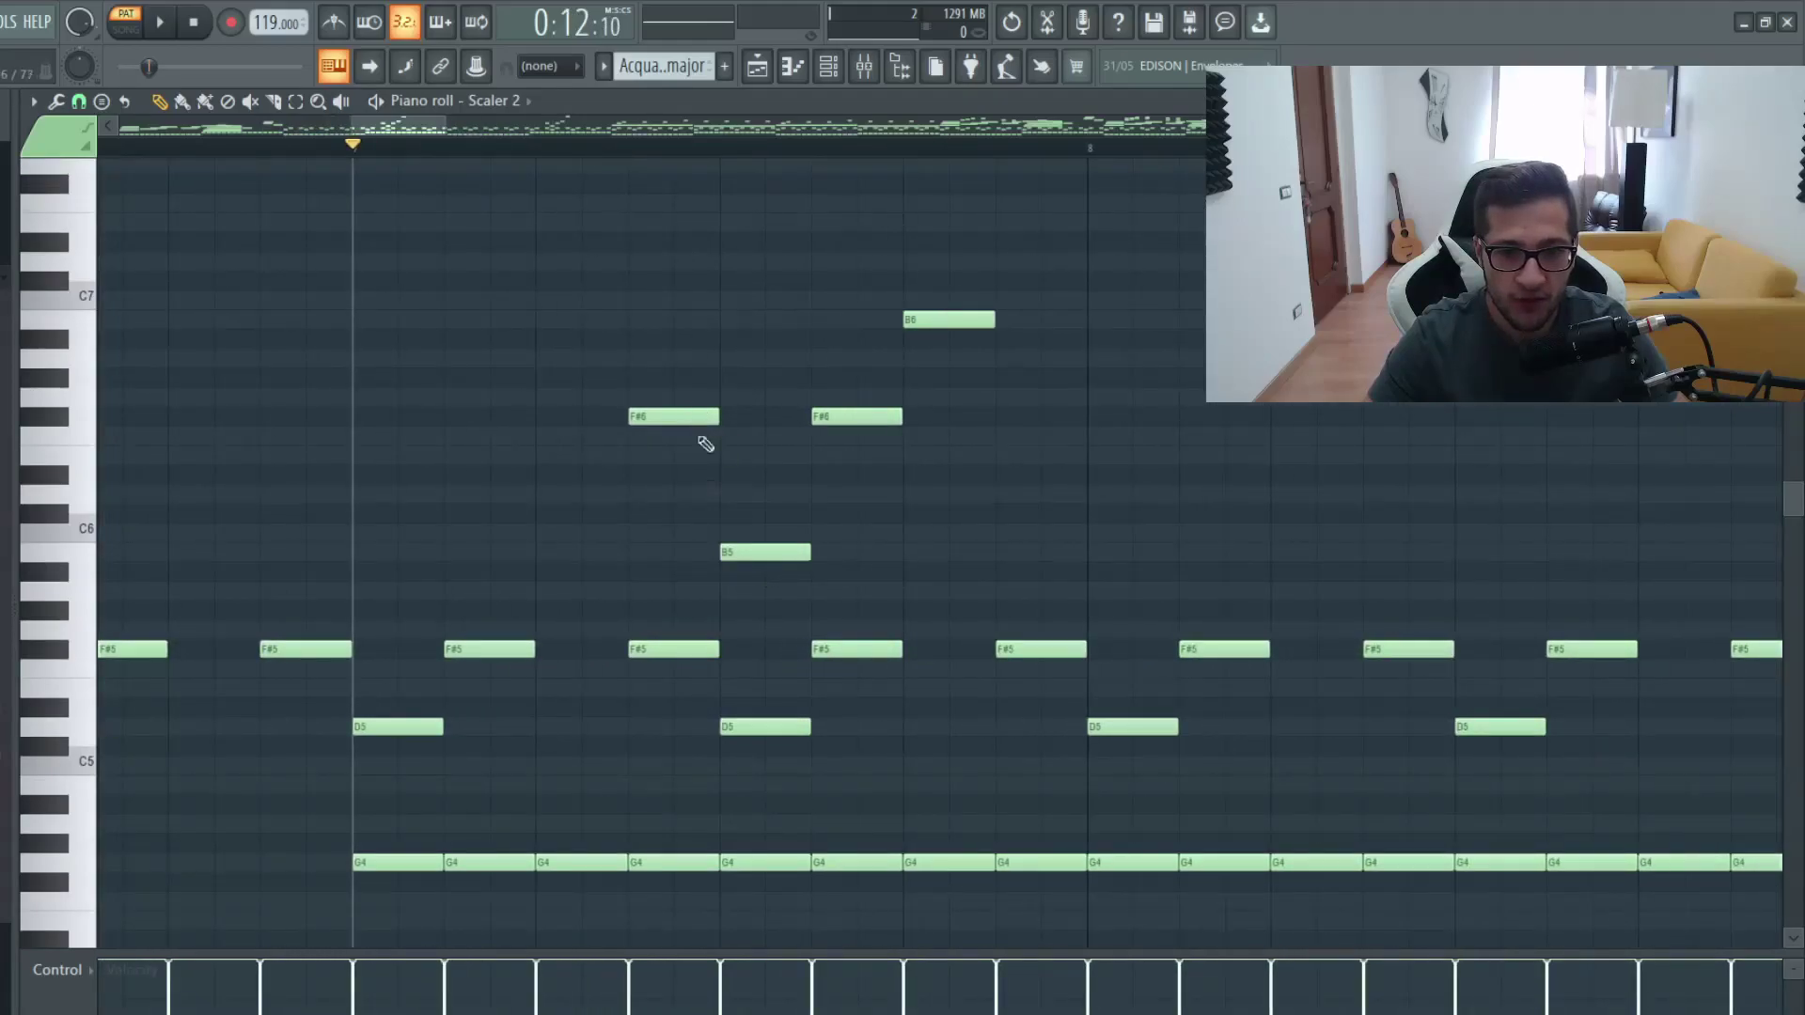
pyautogui.scroll(-4, 727, 501)
pyautogui.scroll(4, 821, 242)
pyautogui.scroll(-6, 730, 379)
# Play the melody phrase from bar 7 to bar 9 and stop playback
pyautogui.press('space')
pyautogui.scroll(2, 779, 414)
pyautogui.scroll(-4, 758, 435)
pyautogui.scroll(-4, 774, 467)
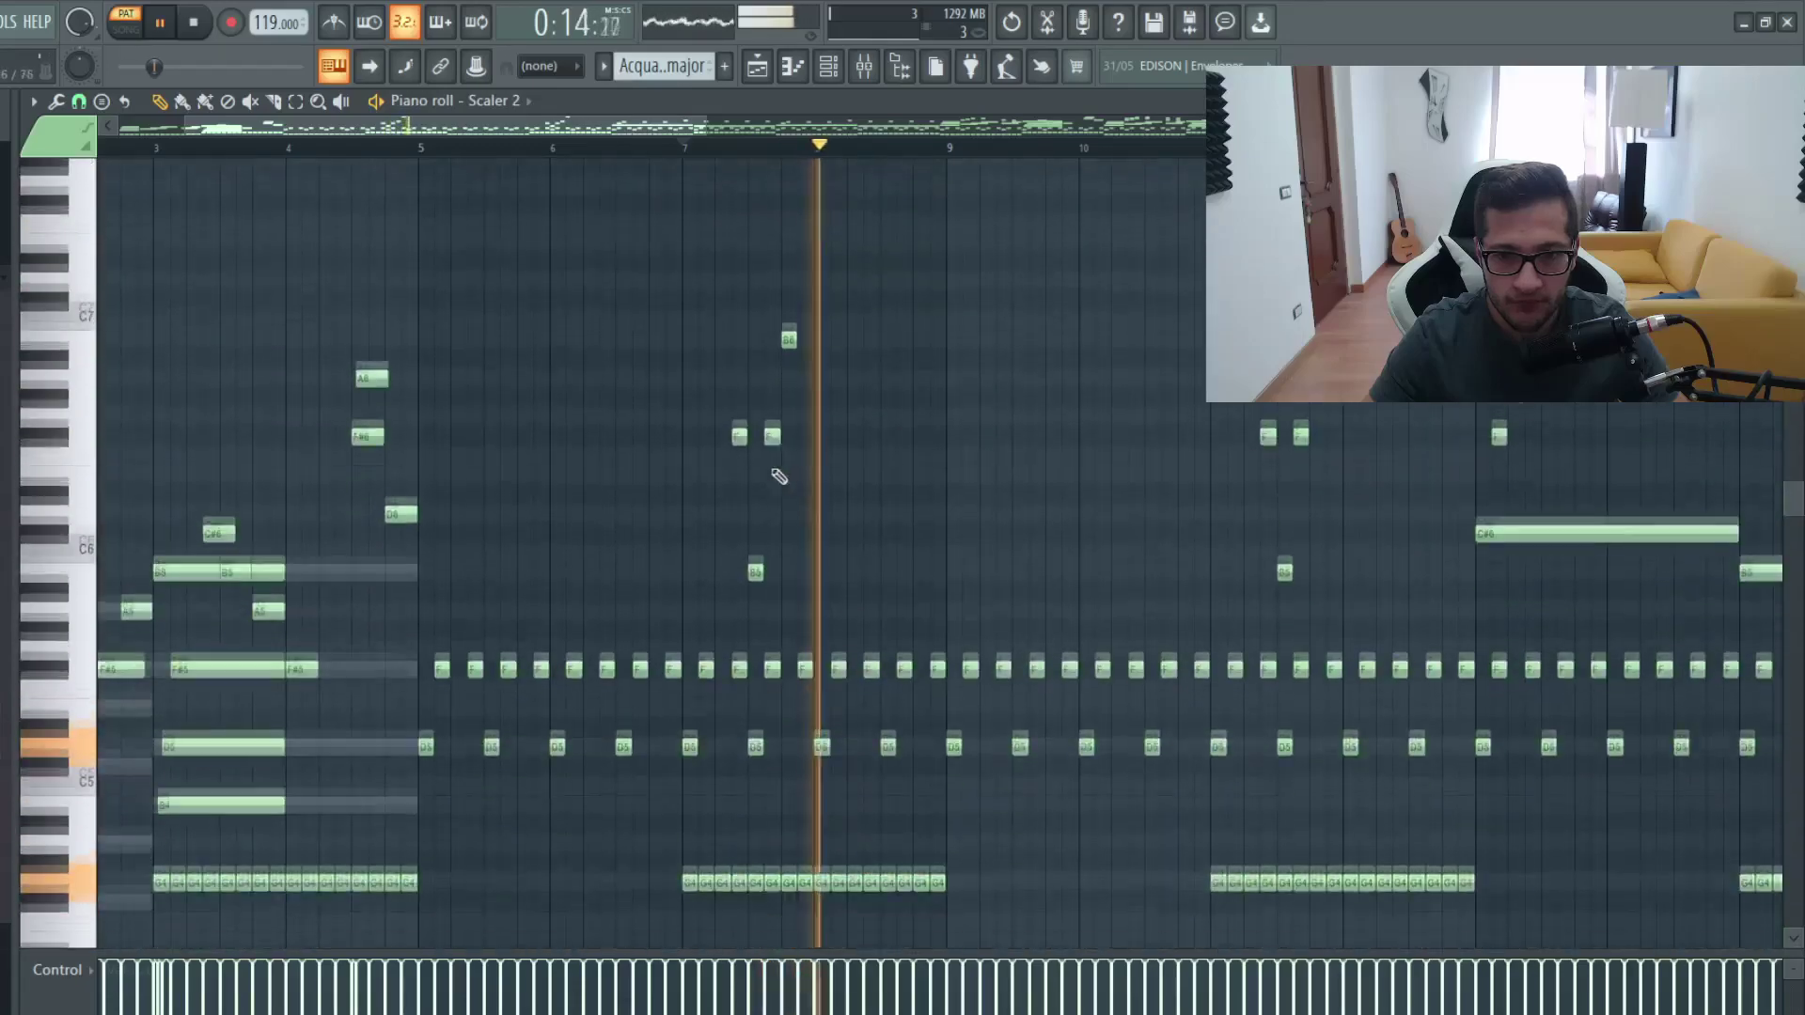
pyautogui.scroll(-3, 797, 467)
pyautogui.scroll(4, 668, 407)
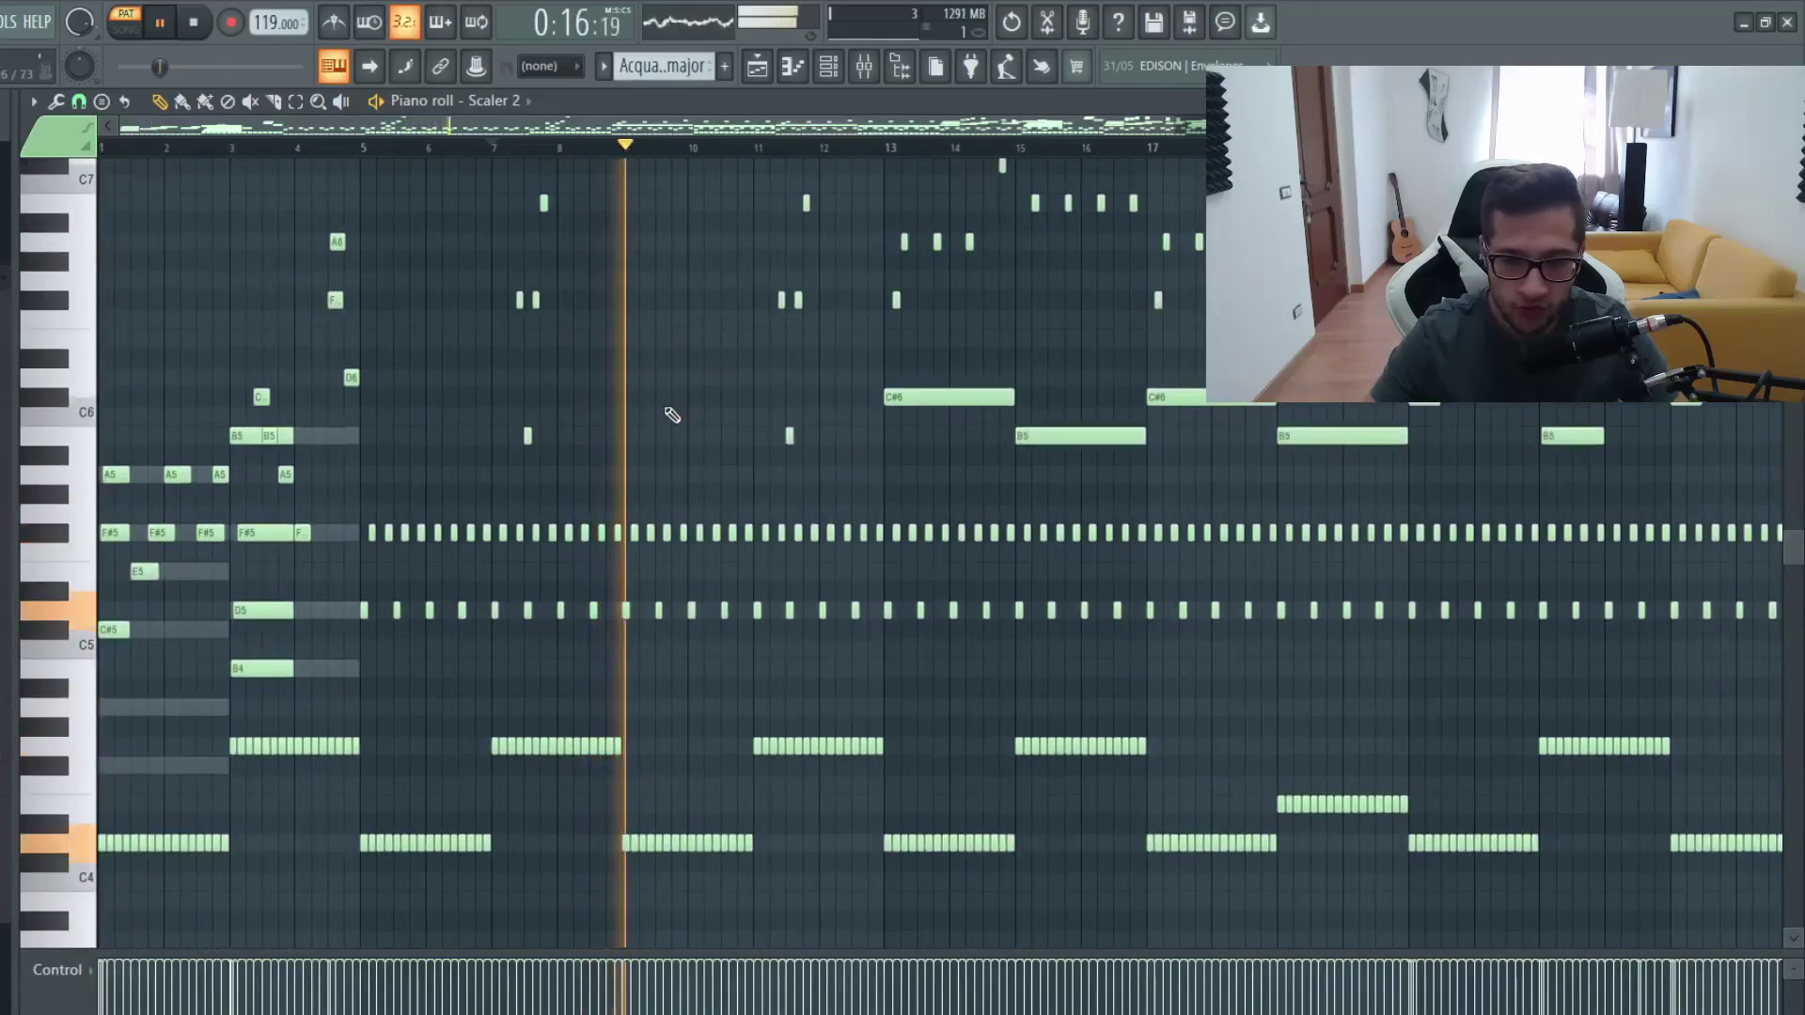
pyautogui.press('space')
# Set the playback position to bar 13 and examine the long C#6 and B5 notes and the melody above them
pyautogui.scroll(2, 834, 150)
pyautogui.click(874, 148)
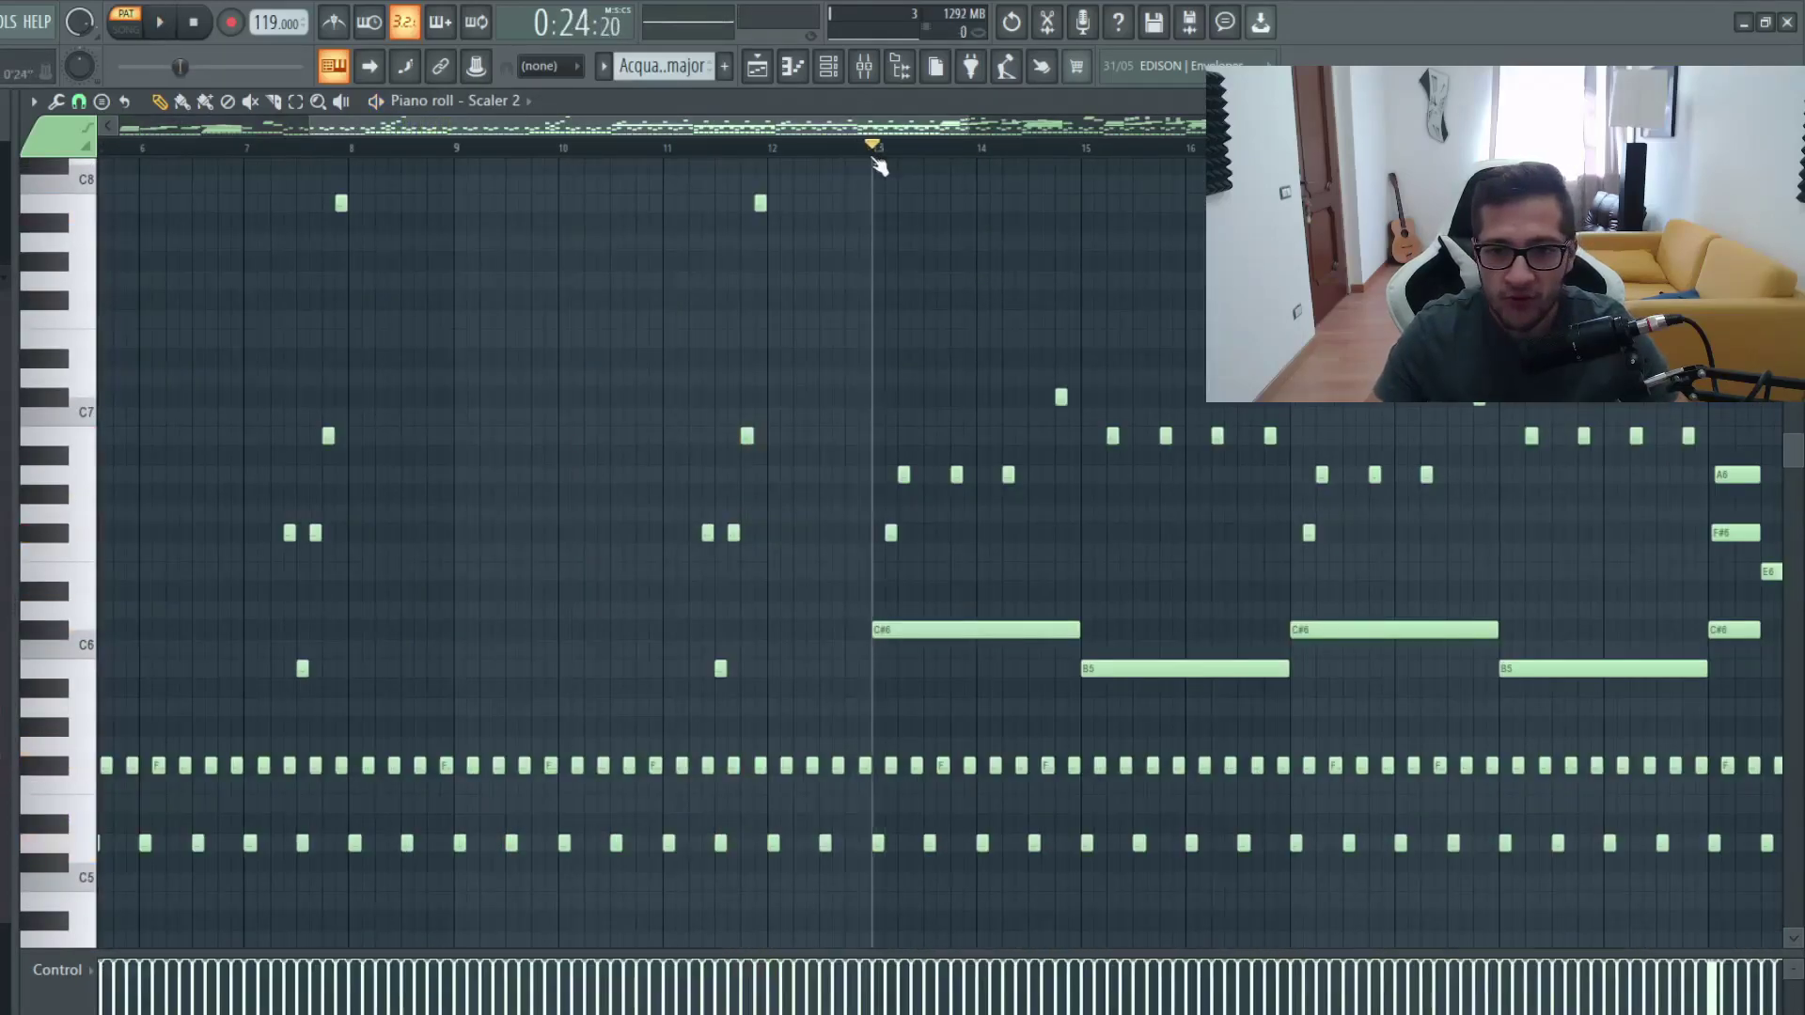
pyautogui.scroll(-2, 1015, 685)
pyautogui.scroll(2, 823, 642)
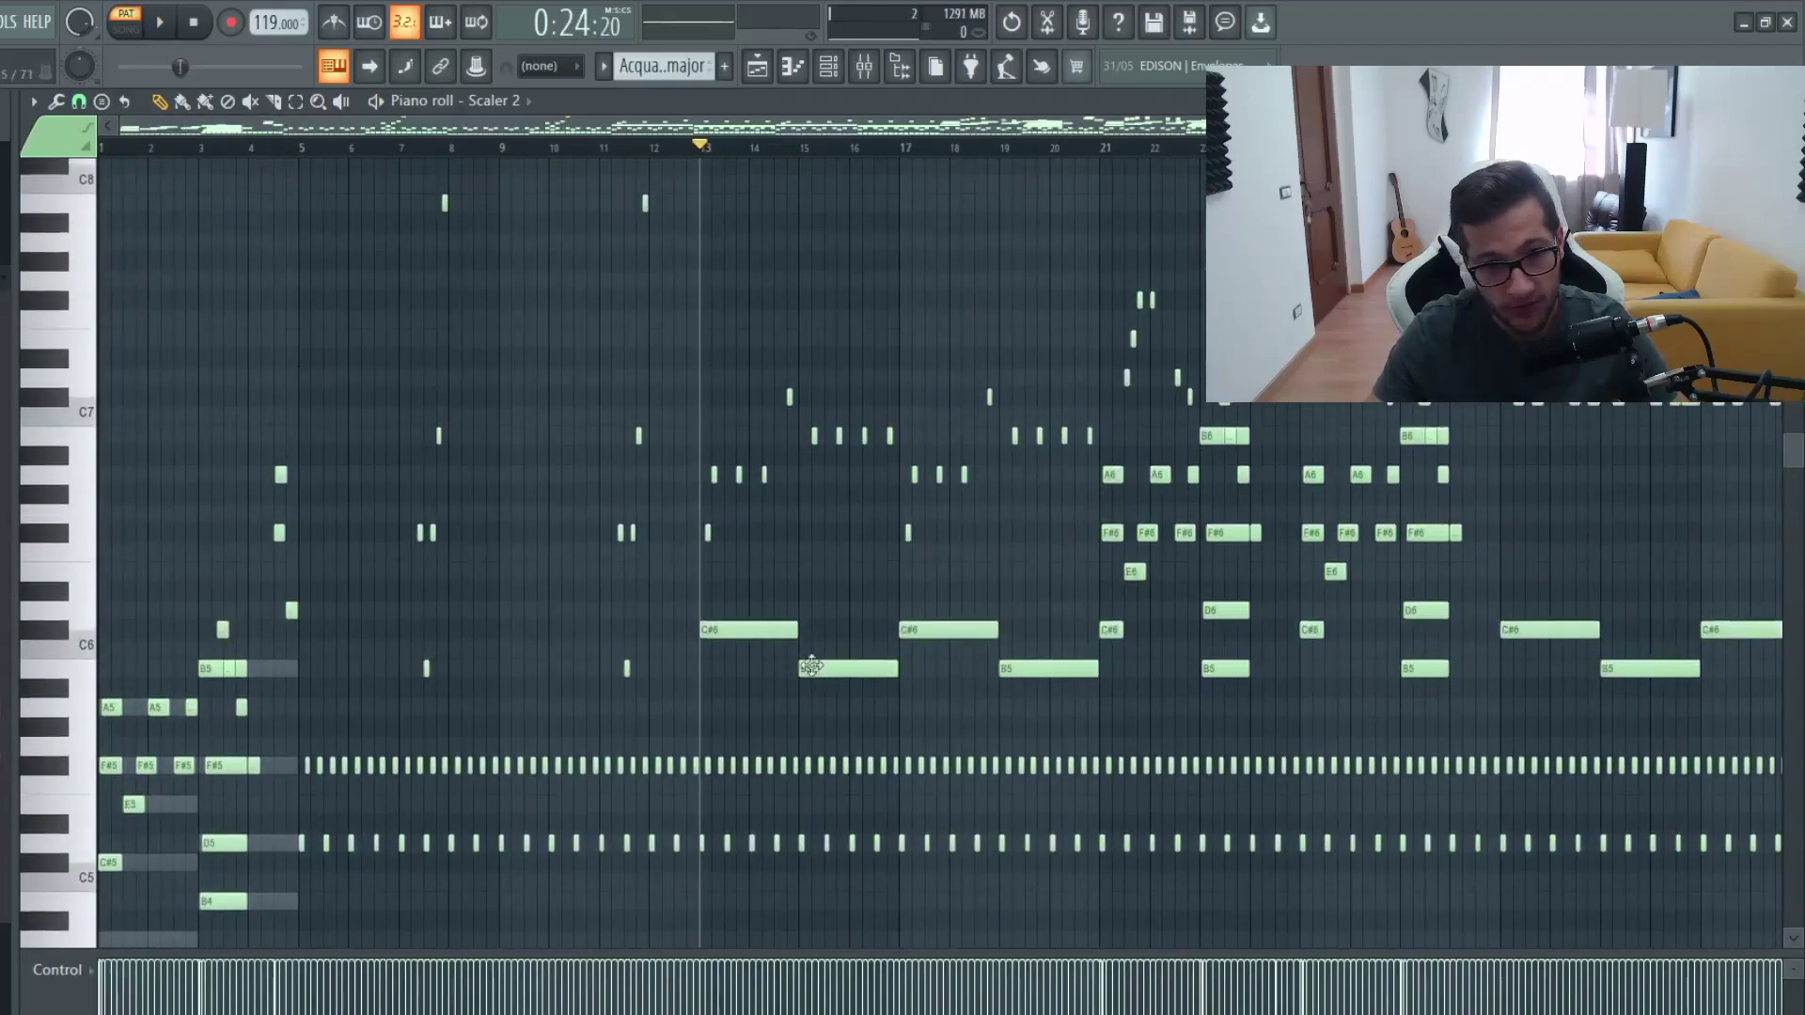
pyautogui.scroll(2, 711, 583)
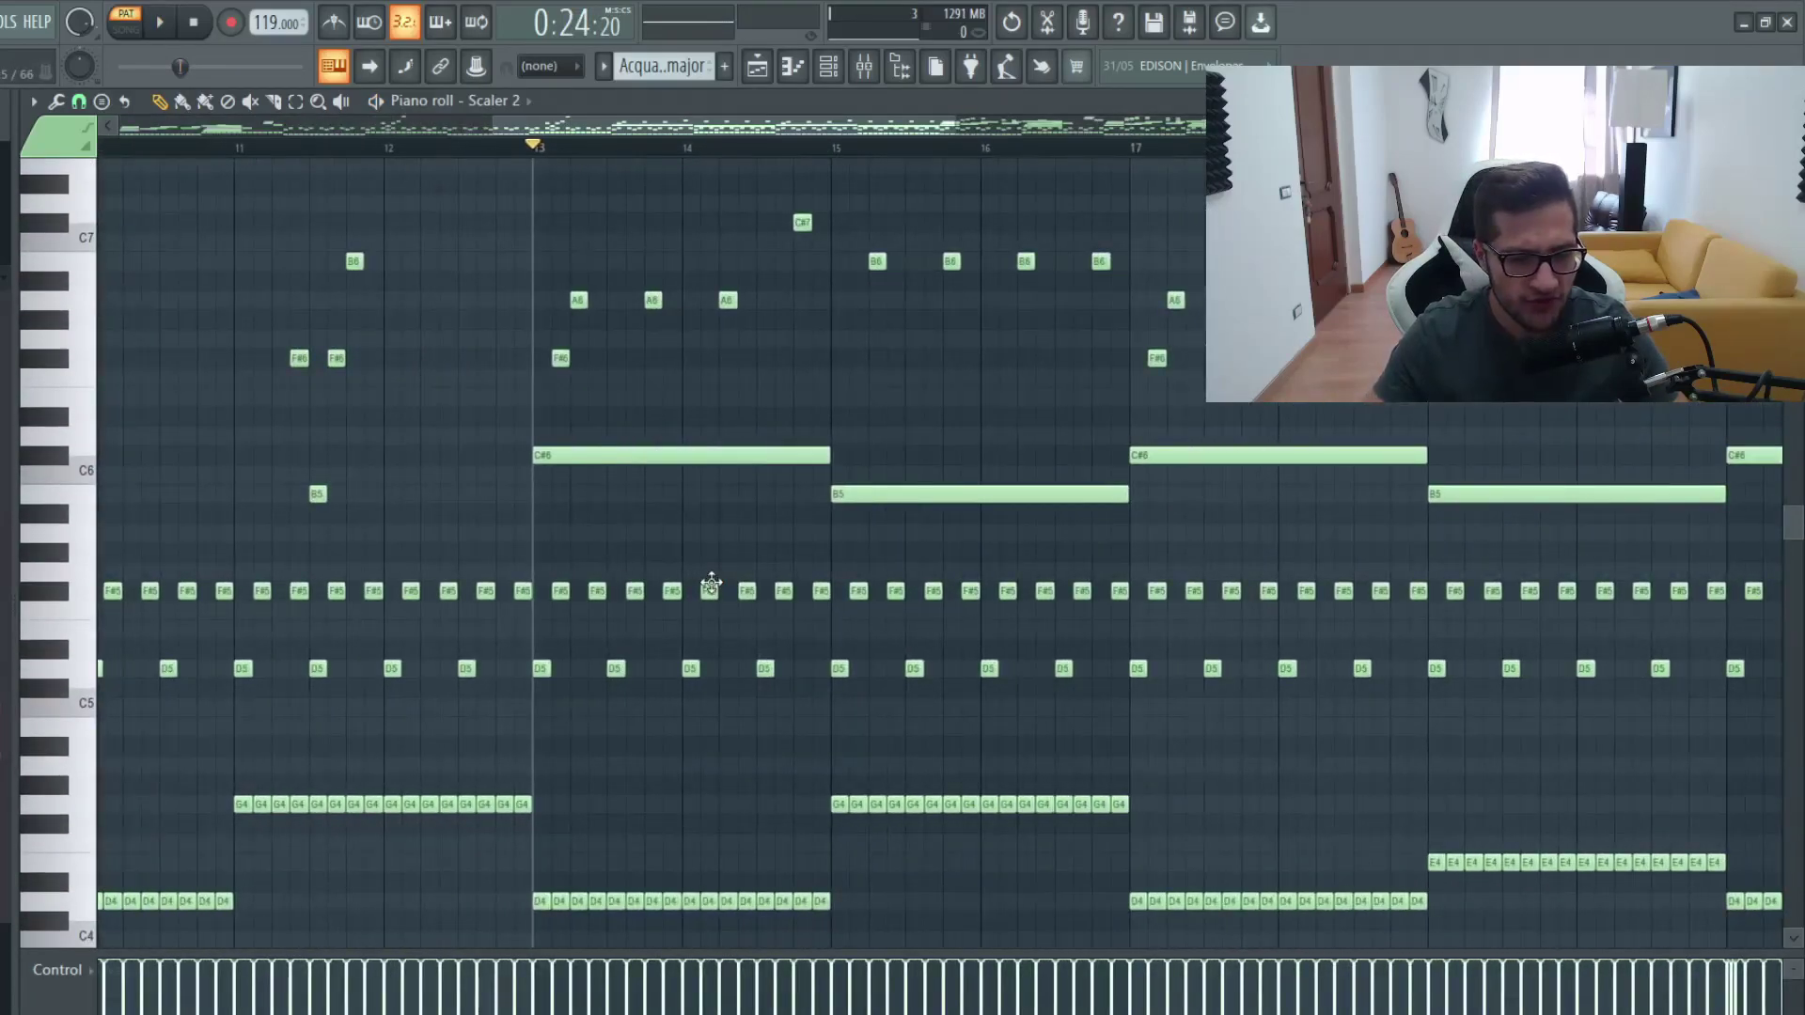
pyautogui.scroll(2, 719, 590)
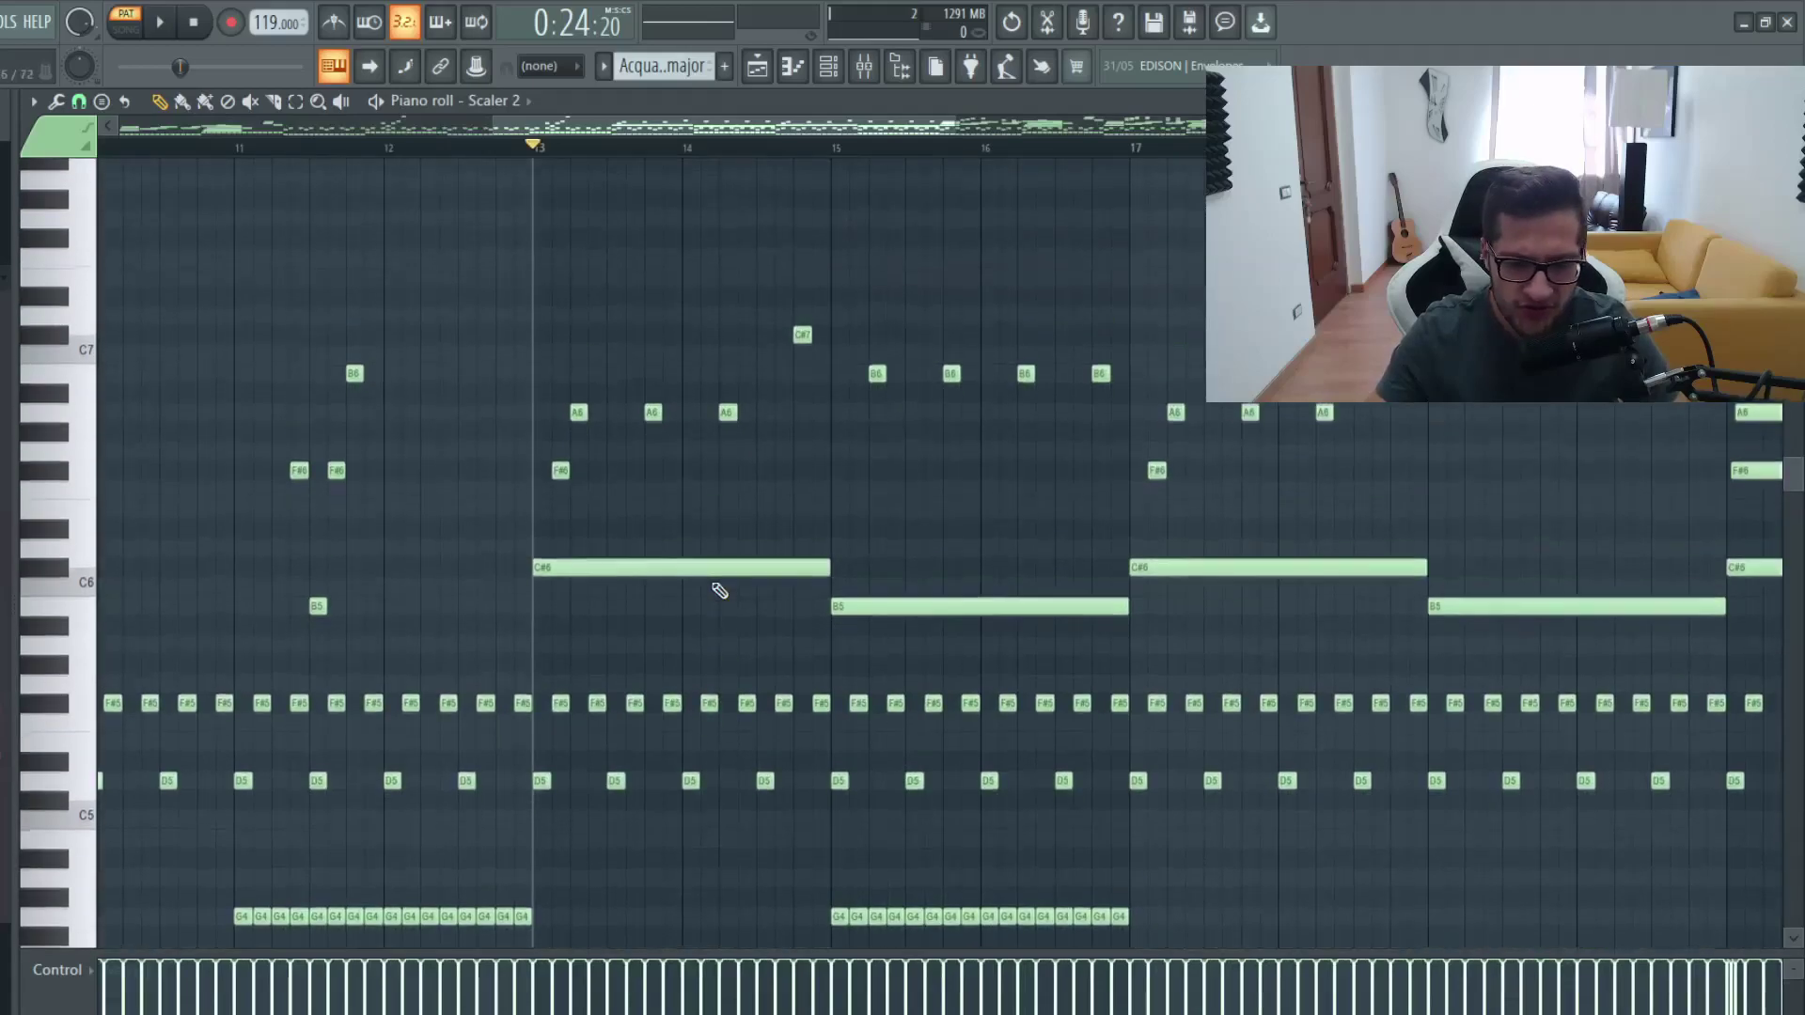
pyautogui.scroll(-1, 719, 588)
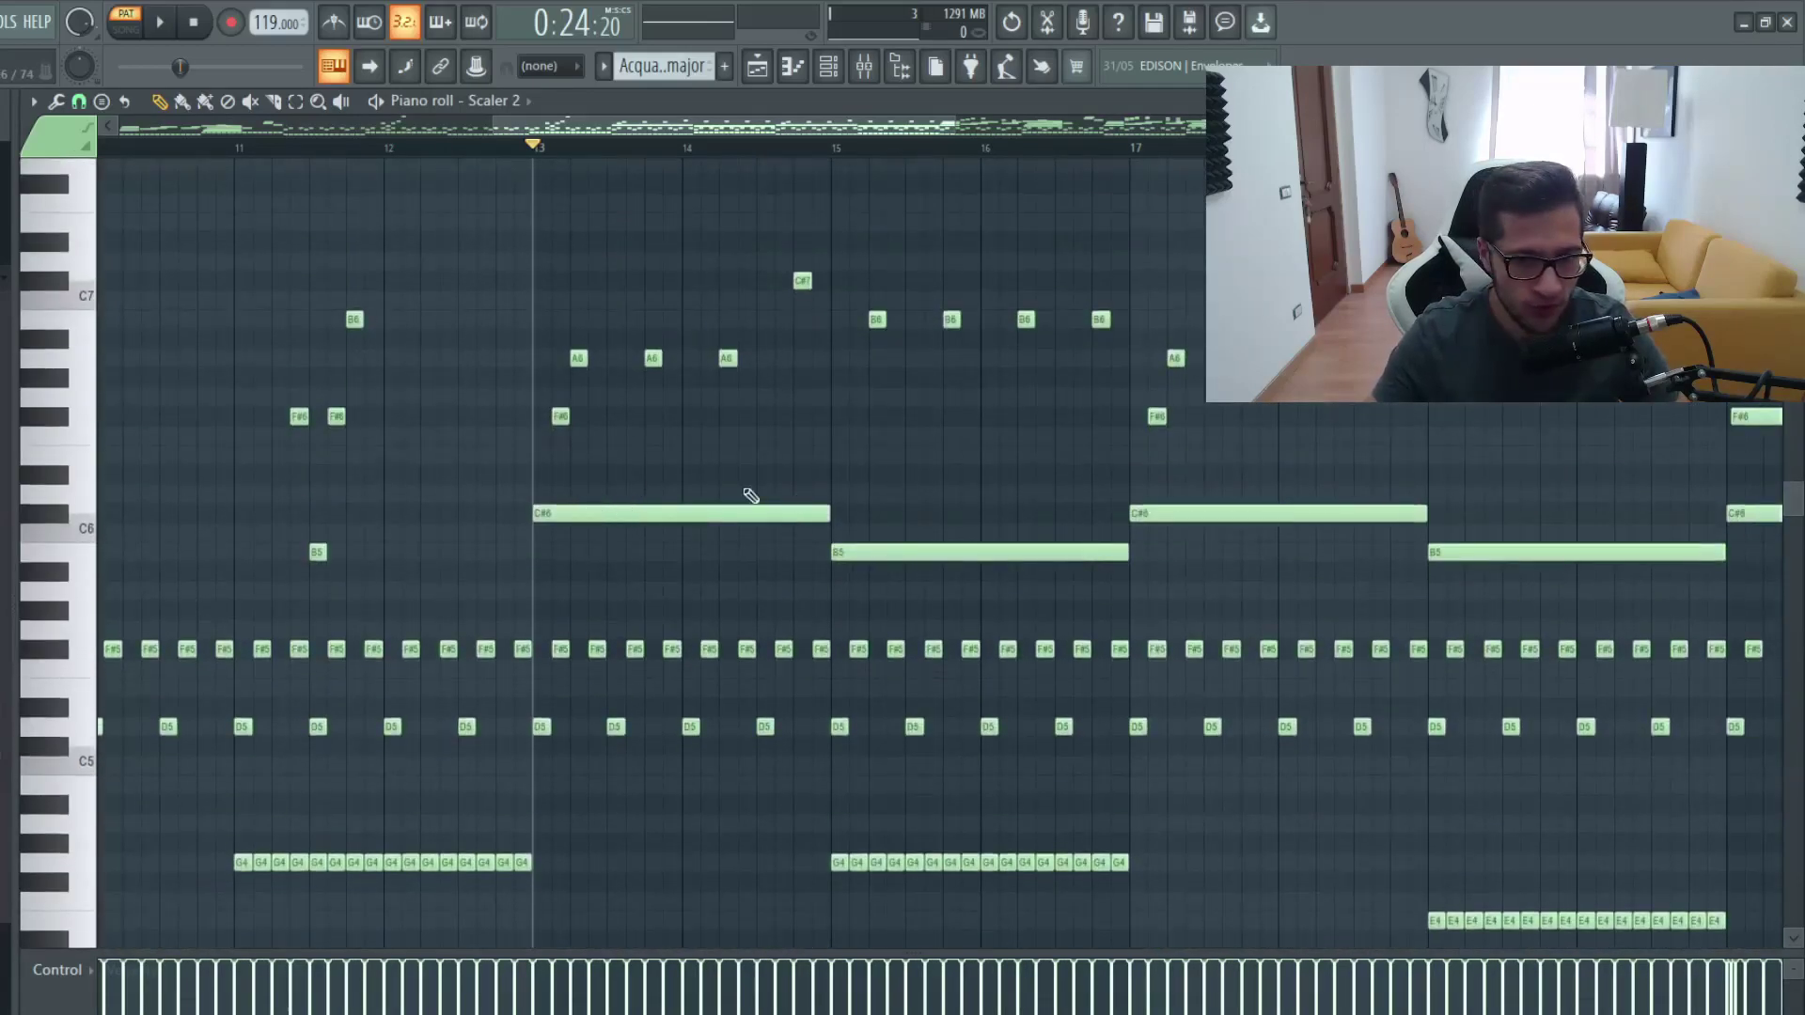
pyautogui.scroll(3, 574, 354)
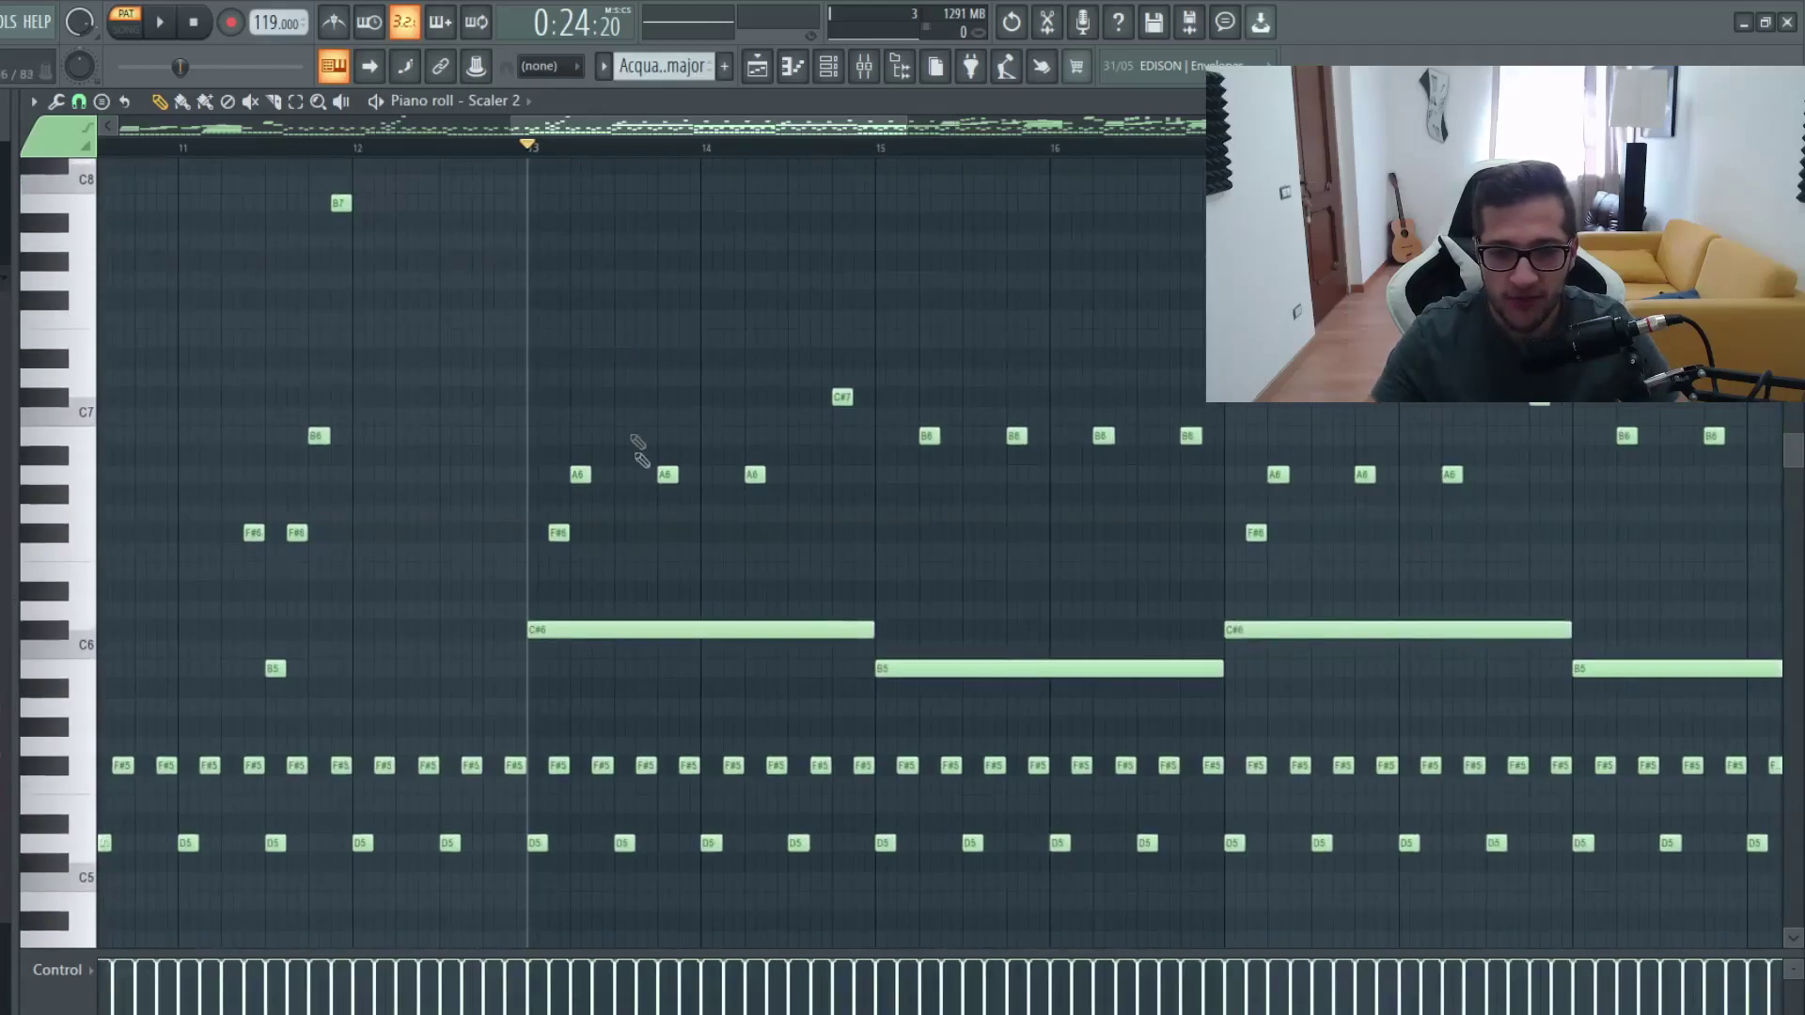
pyautogui.scroll(-4, 629, 419)
pyautogui.scroll(2, 644, 523)
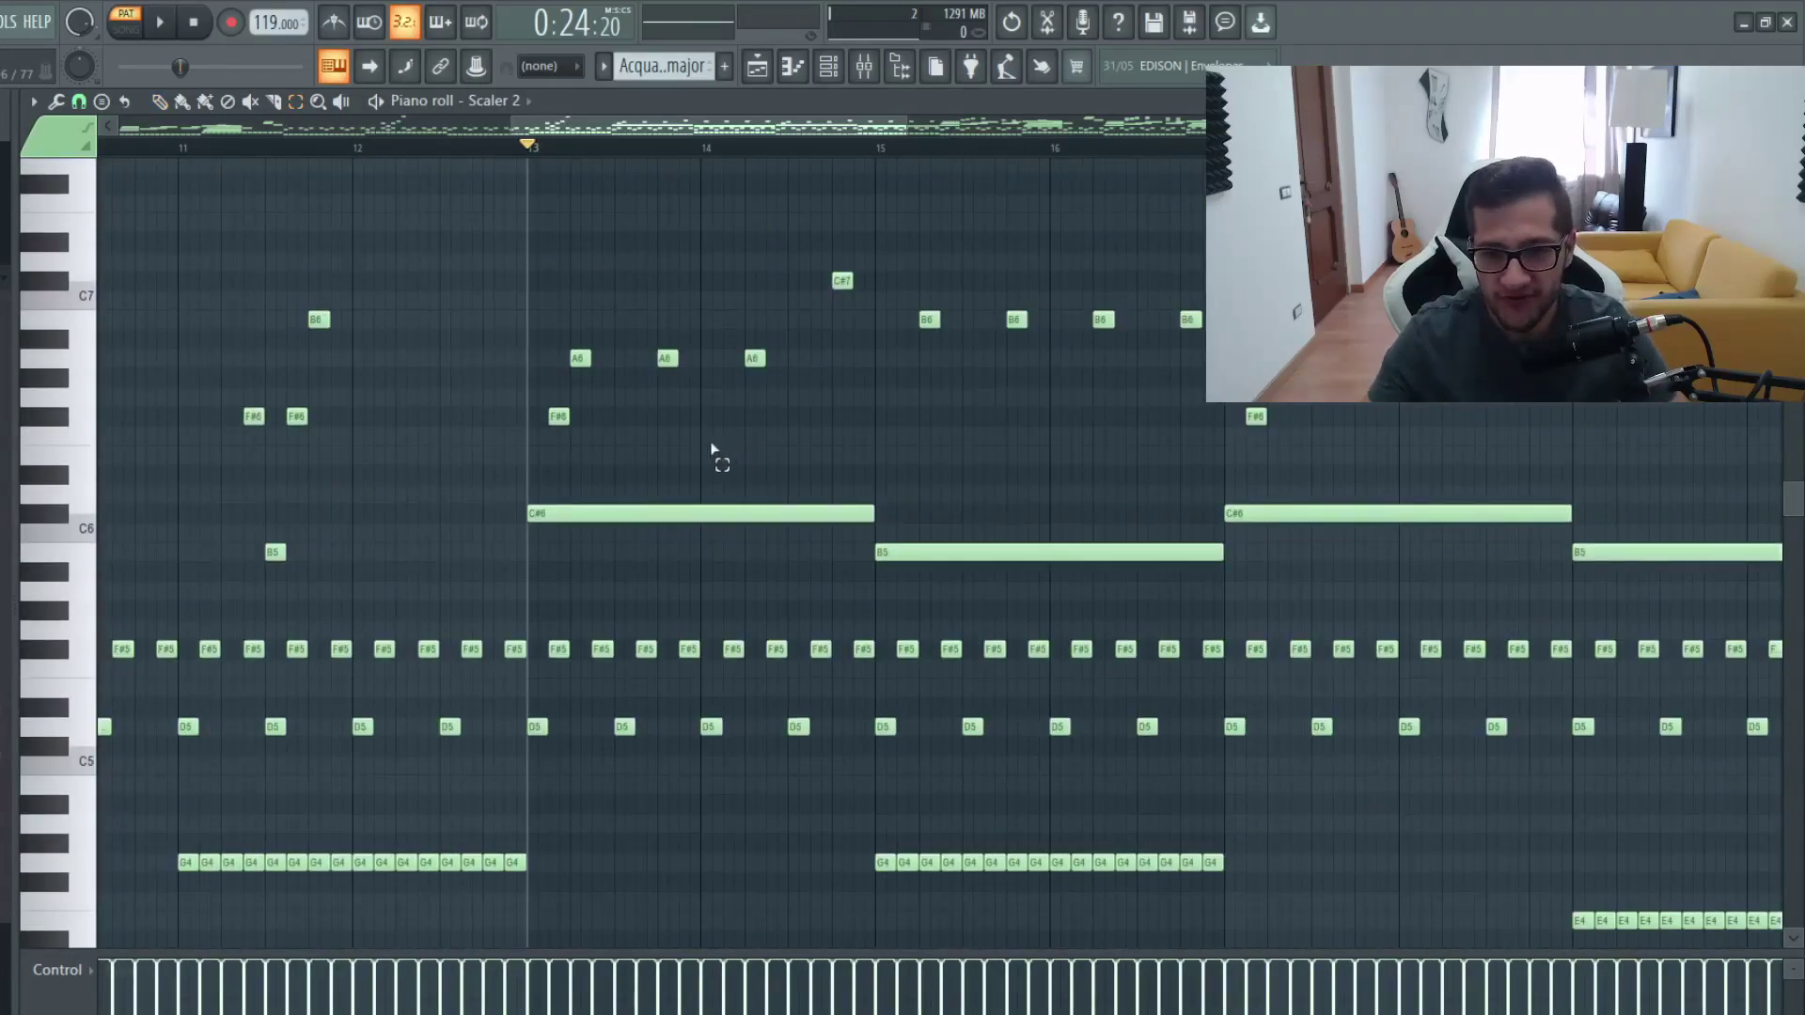
# Transpose the long C#6 and B5 notes in bars 13 to 16 down an octave
pyautogui.moveTo(707, 431); pyautogui.dragTo(888, 560)
pyautogui.scroll(-6, 846, 541)
pyautogui.hotkey('ctrl', 'Down')
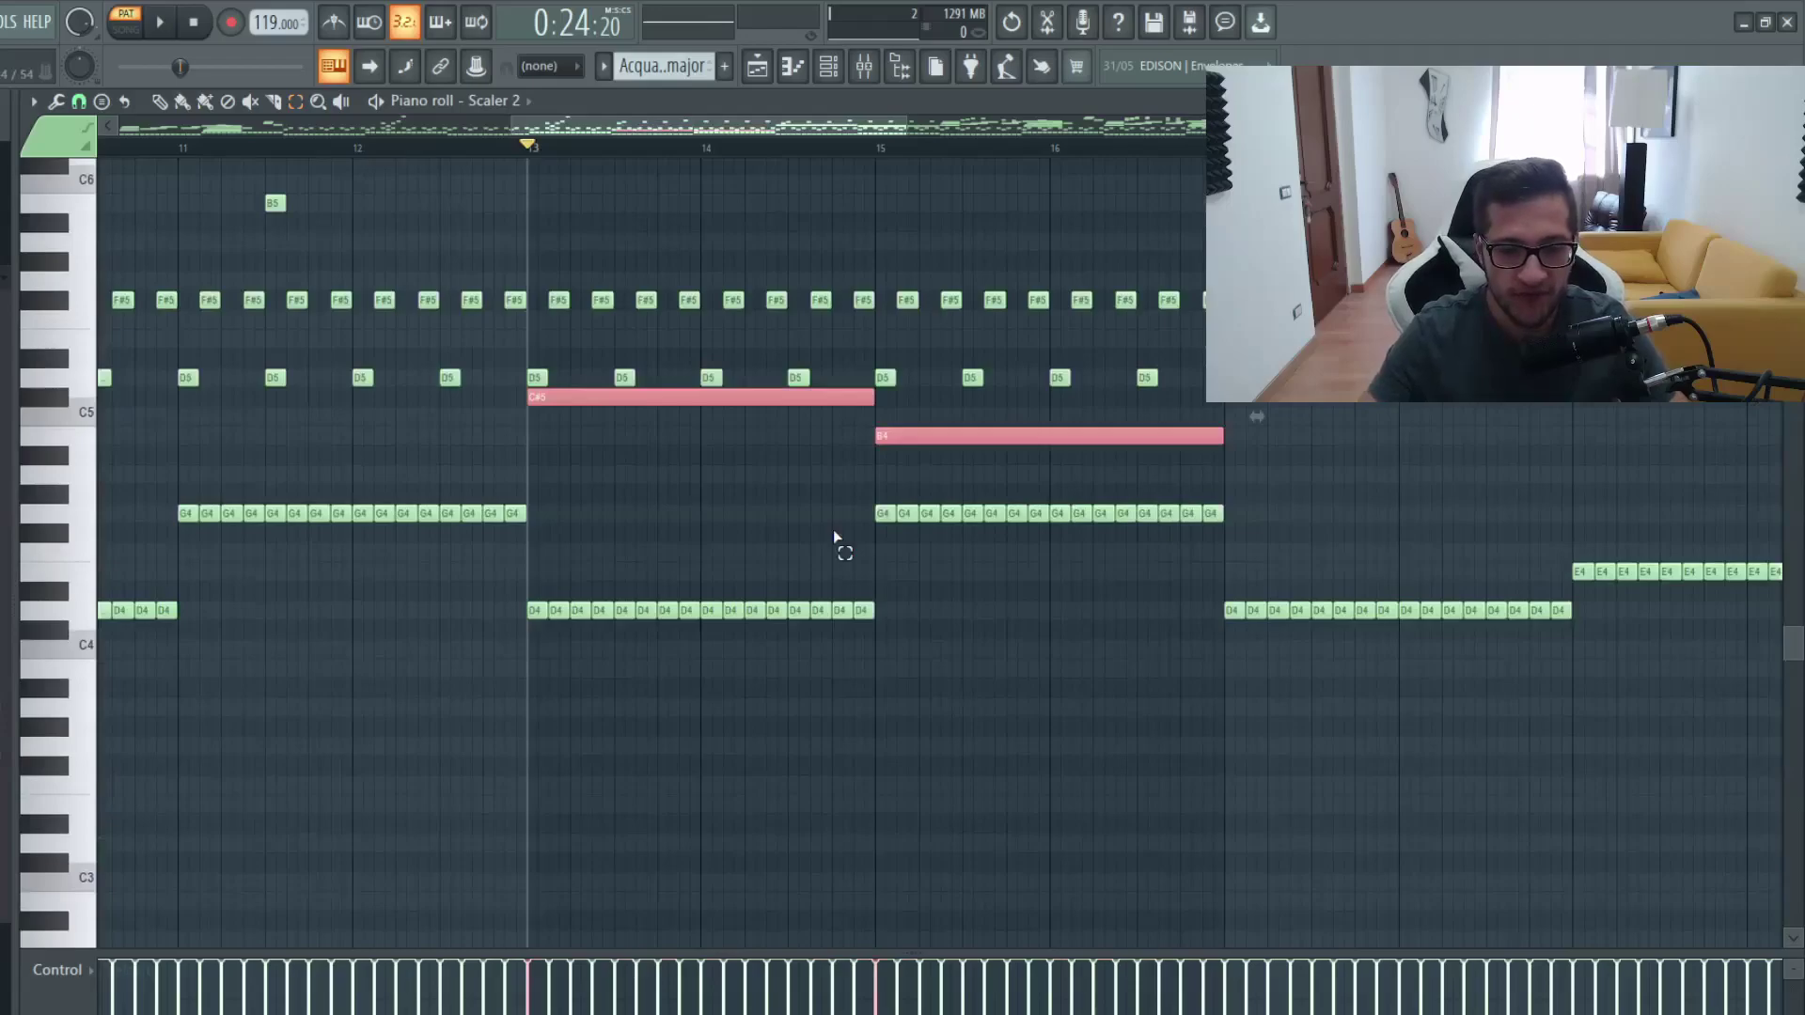
pyautogui.scroll(-4, 282, 456)
pyautogui.scroll(2, 143, 495)
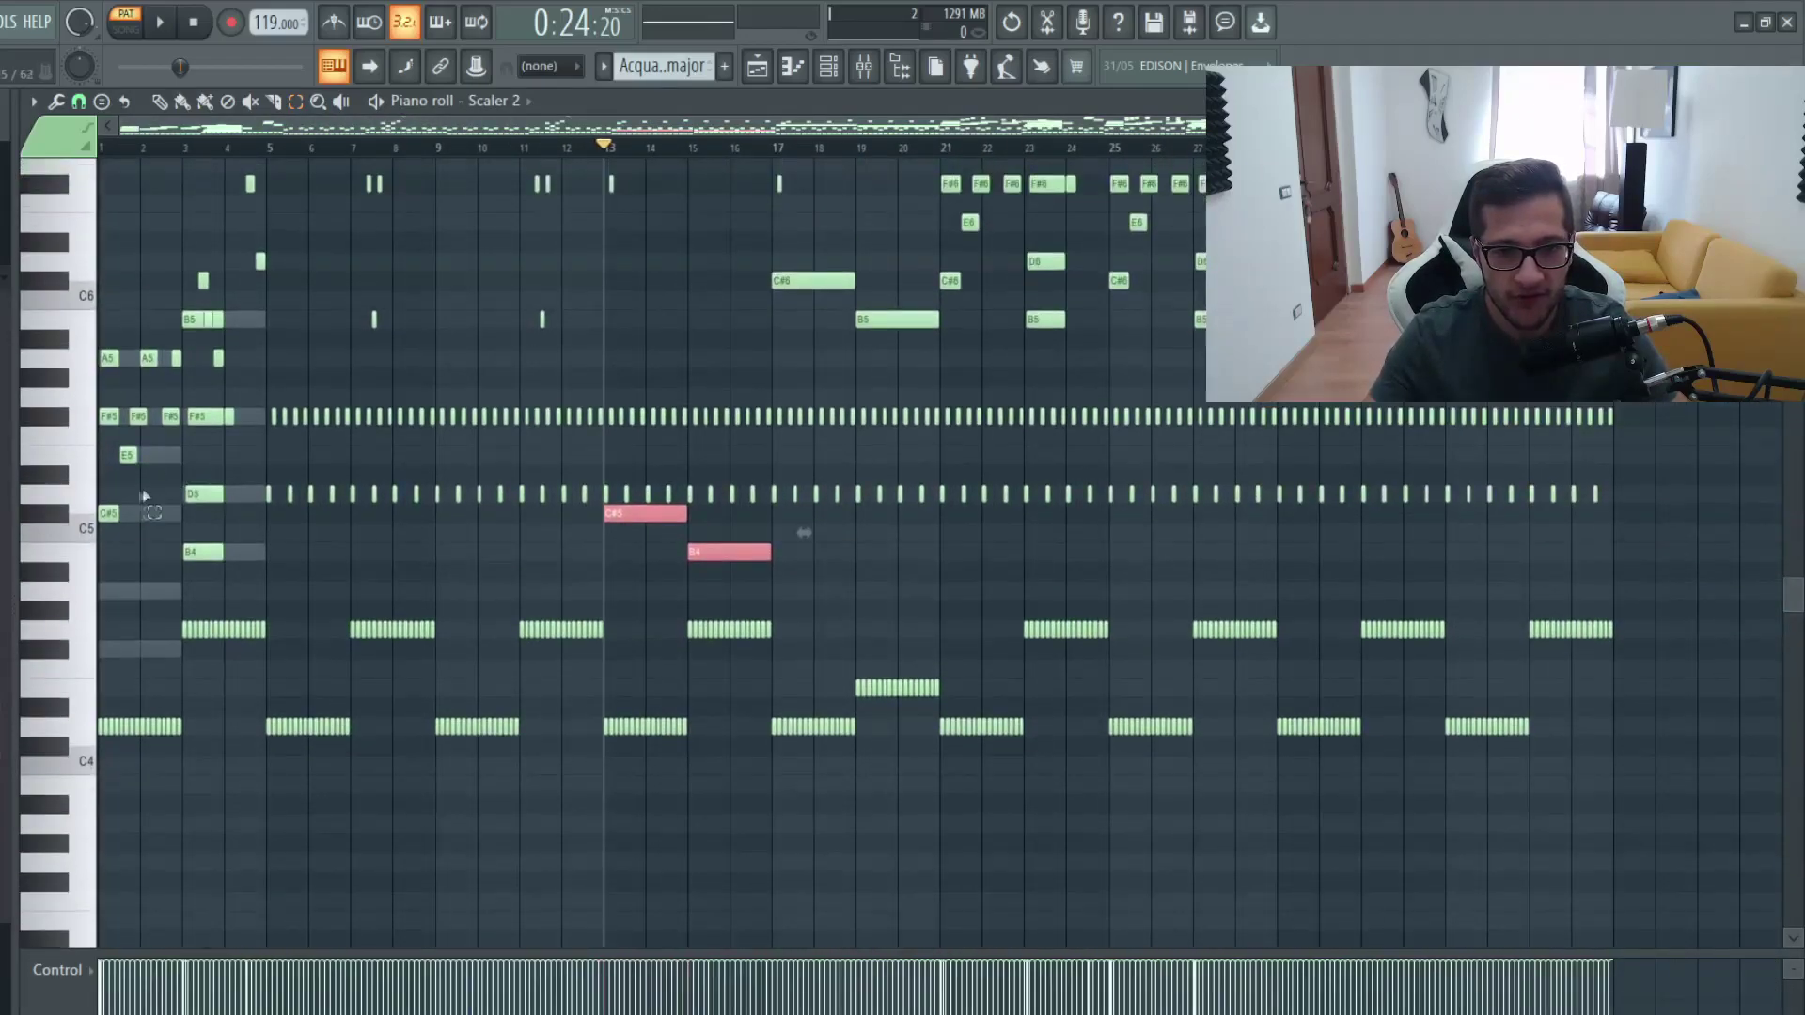
# Transpose the long C#5 and B4 notes in bars 13 to 16 back up an octave and deselect them
pyautogui.scroll(2, 291, 524)
pyautogui.scroll(3, 685, 677)
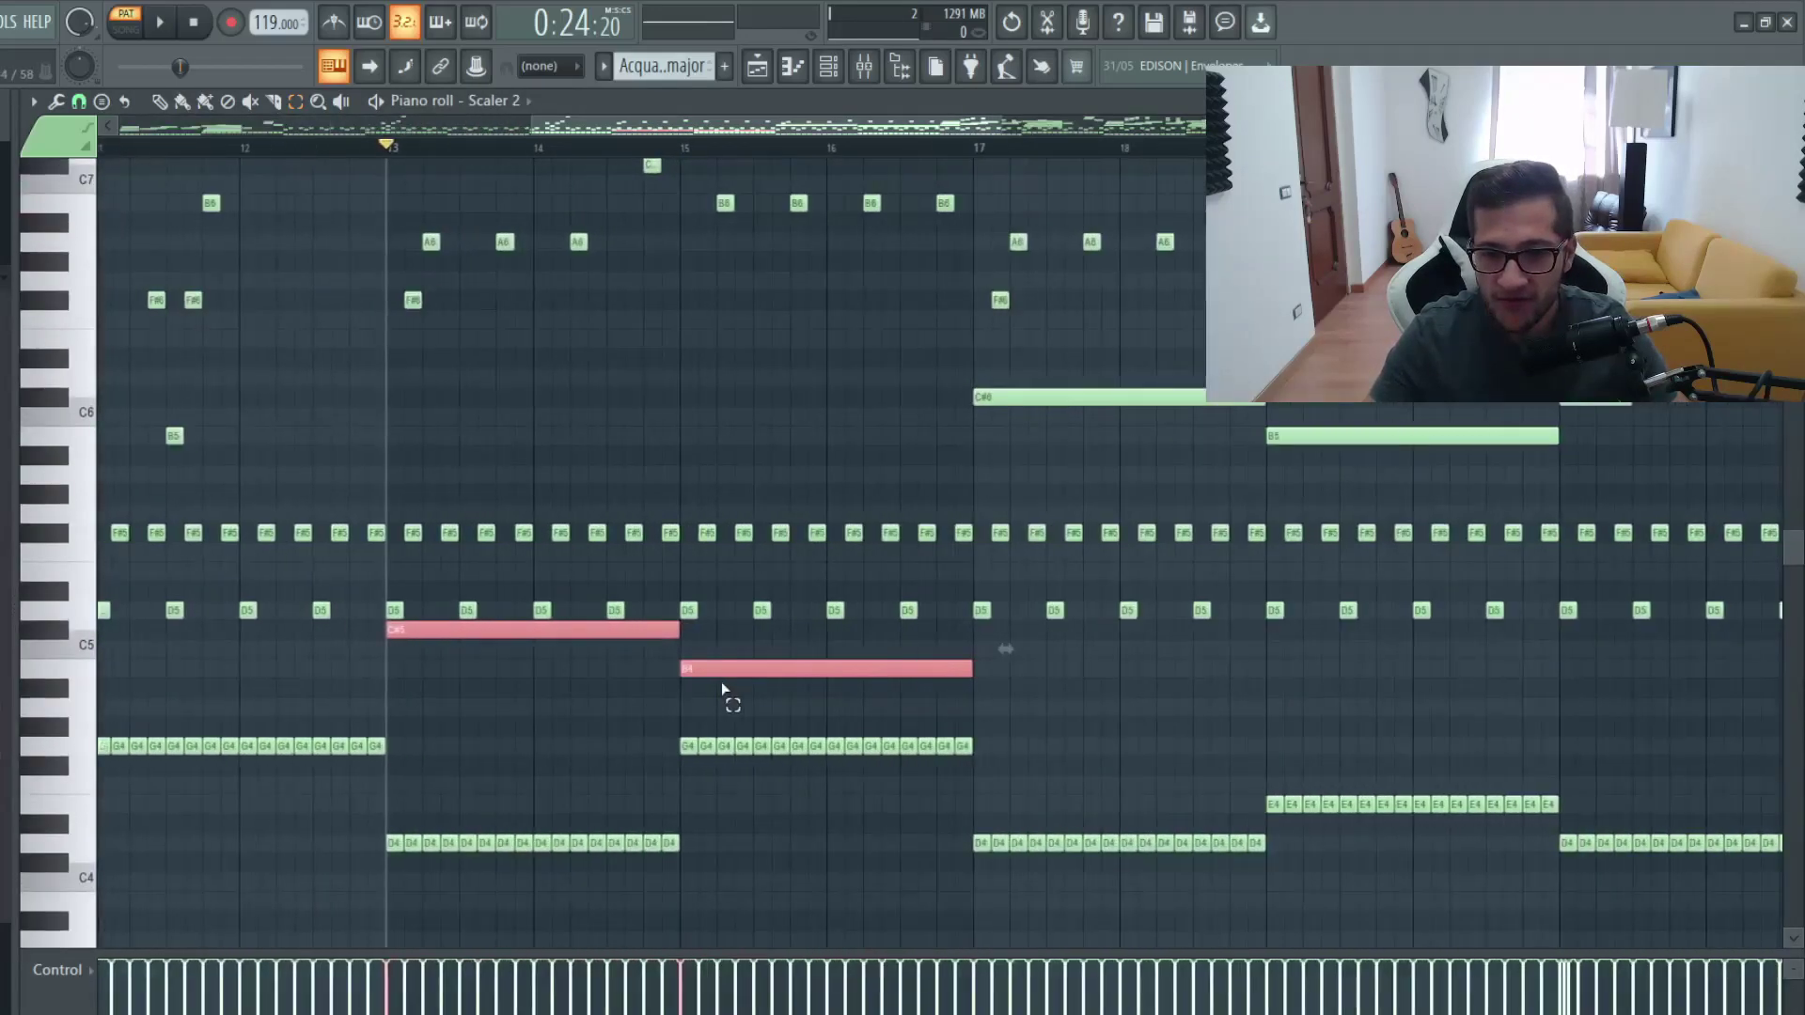
pyautogui.scroll(-2, 721, 681)
pyautogui.hotkey('ctrl', 'Up')
pyautogui.click(726, 693)
# Try the F#5 note at the start of bar 13 an octave lower and return it to its octave
pyautogui.scroll(4, 556, 625)
pyautogui.scroll(-5, 456, 479)
pyautogui.click(451, 533)
pyautogui.hotkey('ctrl', 'Down')
pyautogui.hotkey('ctrl', 'Up')
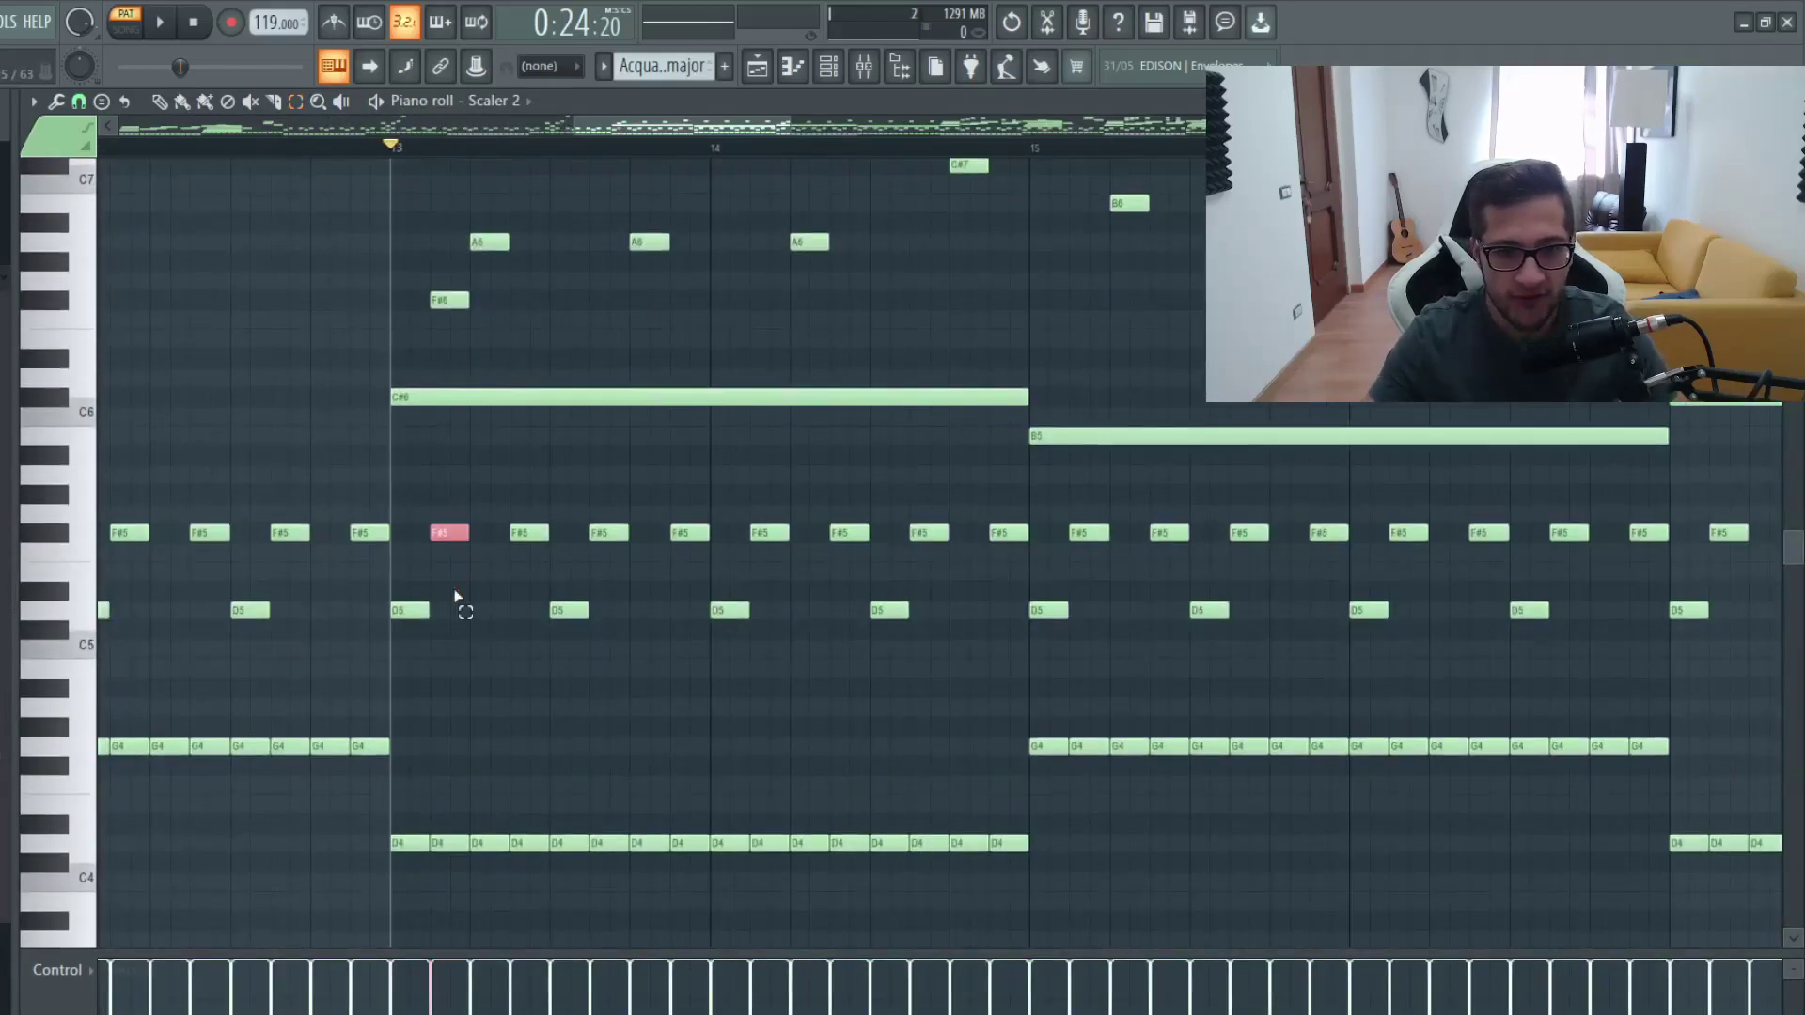
# Select the three A6 melody notes in bars 13 and 14, try them two octaves lower and move them back up
pyautogui.scroll(3, 455, 596)
pyautogui.moveTo(471, 567); pyautogui.dragTo(816, 275)
pyautogui.scroll(-3, 810, 553)
pyautogui.hotkey('ctrl', 'Down')
pyautogui.hotkey('ctrl', 'Down')
pyautogui.hotkey('ctrl', 'Up')
pyautogui.hotkey('ctrl', 'Up')
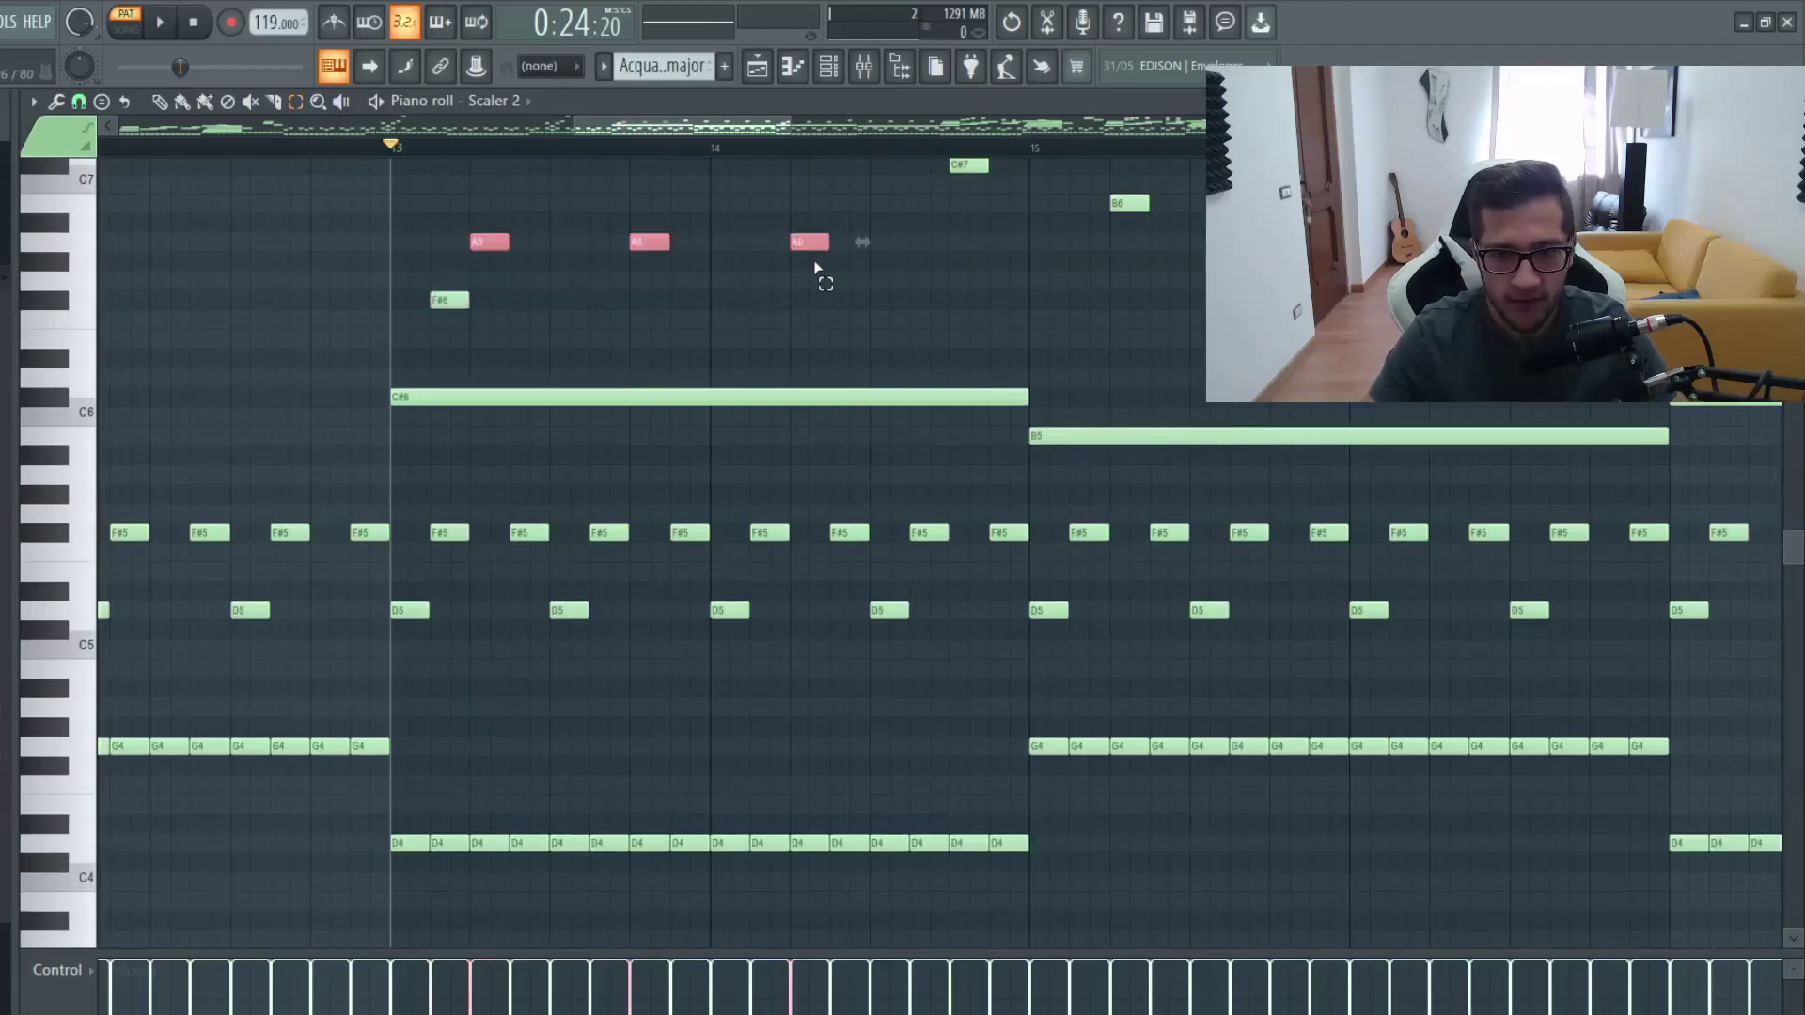
# Select the B6 melody notes in bars 15 and 16, compare them in lower octaves and return them to B6
pyautogui.scroll(-2, 814, 268)
pyautogui.scroll(3, 919, 270)
pyautogui.moveTo(945, 312); pyautogui.dragTo(1260, 392)
pyautogui.hotkey('ctrl', 'Down')
pyautogui.hotkey('ctrl', 'Up')
pyautogui.scroll(-3, 1260, 393)
pyautogui.hotkey('ctrl', 'Down')
pyautogui.hotkey('ctrl', 'Down')
pyautogui.hotkey('ctrl', 'Up')
pyautogui.hotkey('ctrl', 'Up')
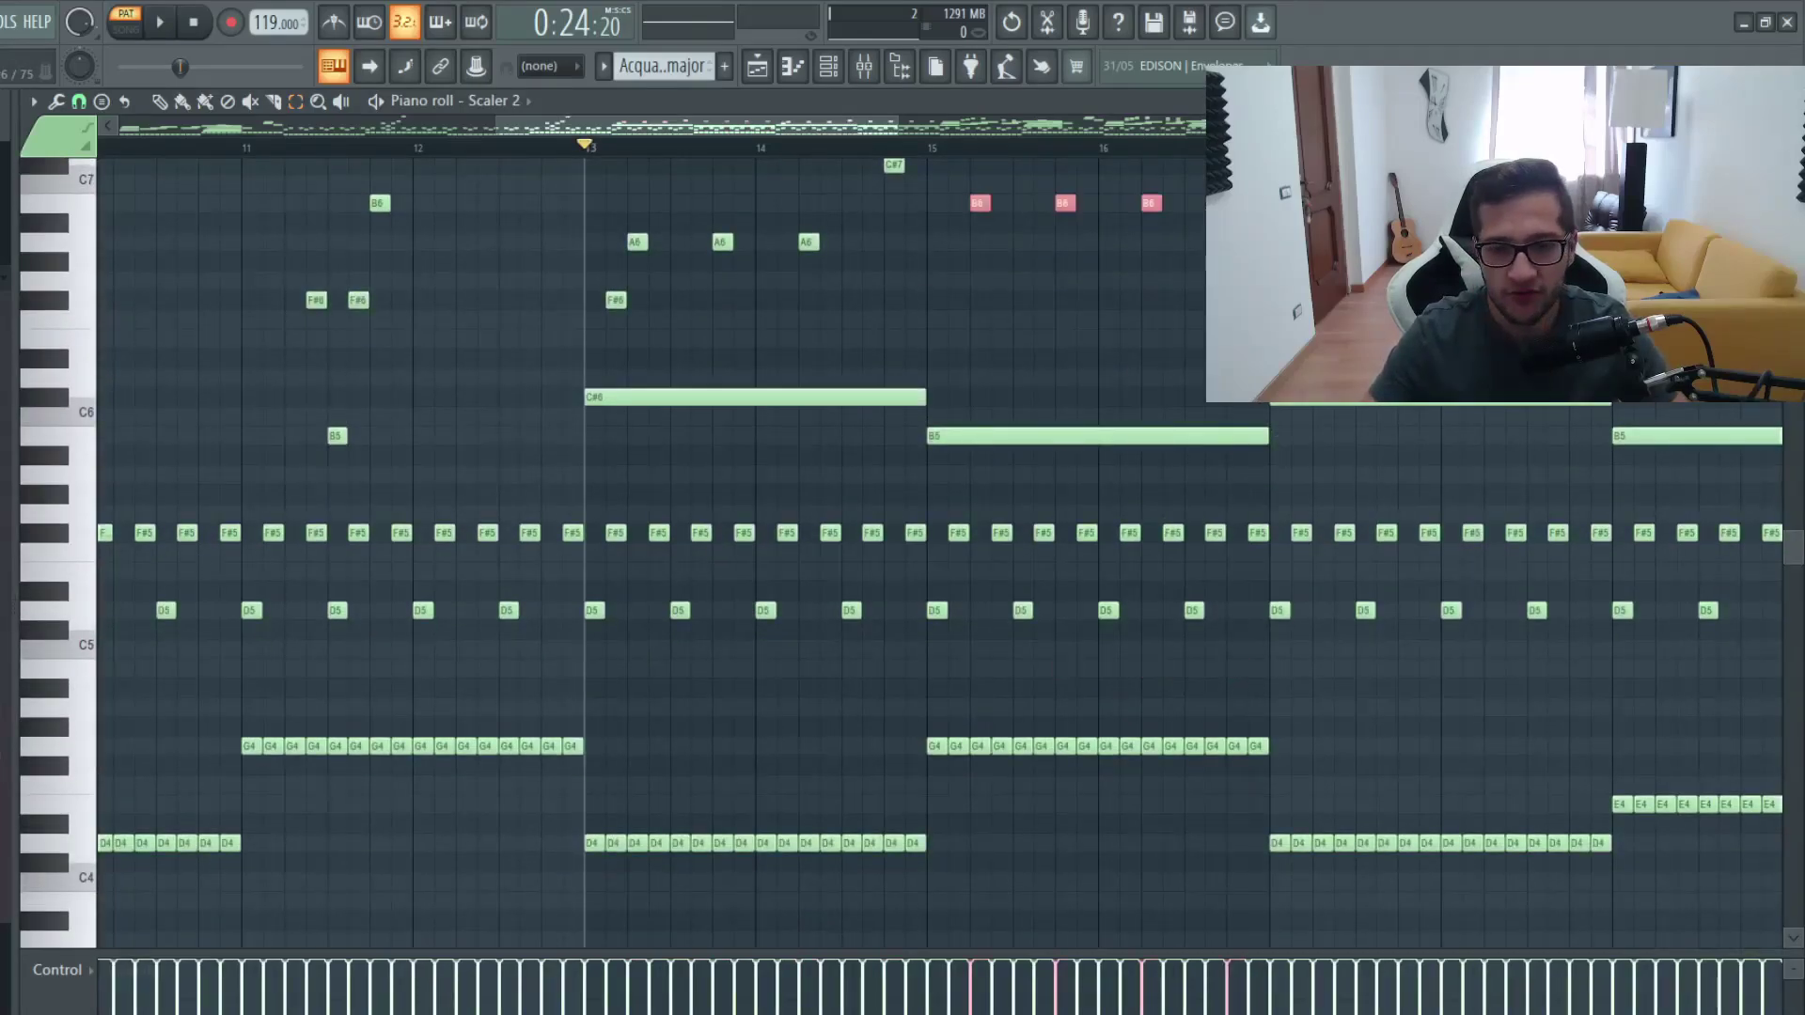
# Select all notes, play the section from bar 13 into bar 17 and stop playback
pyautogui.scroll(-3, 658, 376)
pyautogui.scroll(3, 376, 159)
pyautogui.hotkey('ctrl', 'a')
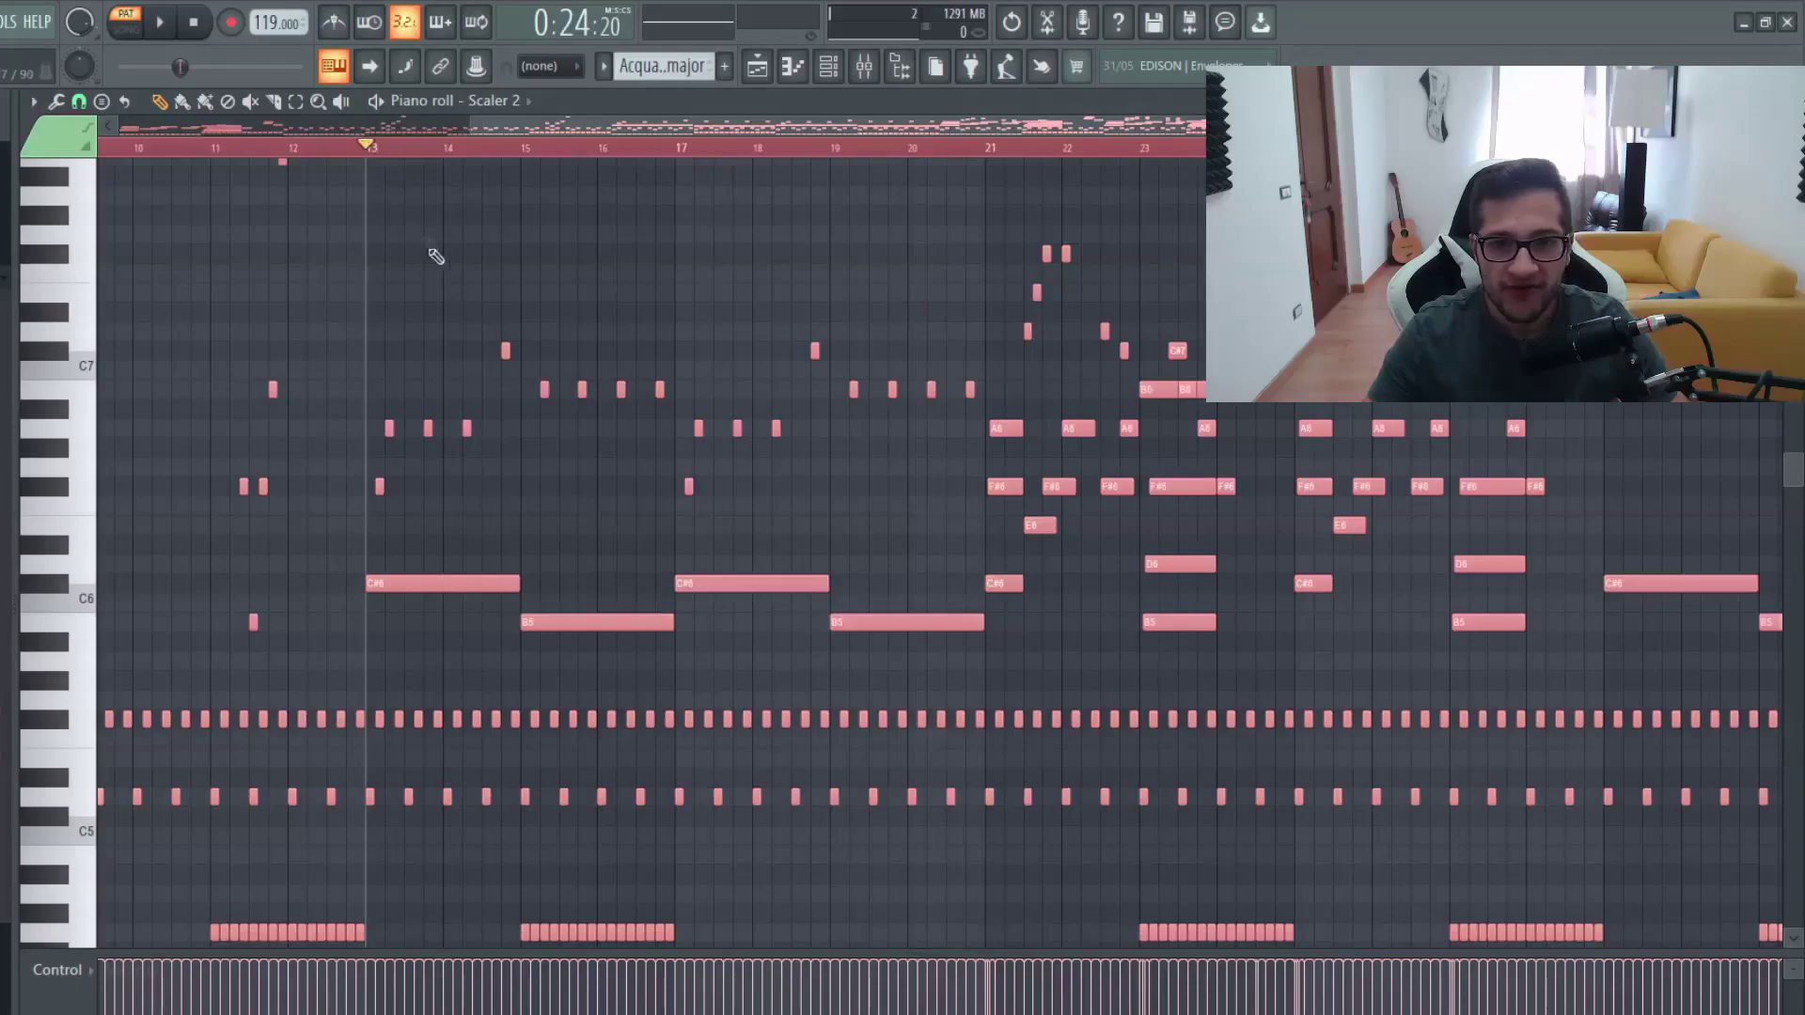
pyautogui.press('space')
pyautogui.scroll(-3, 472, 391)
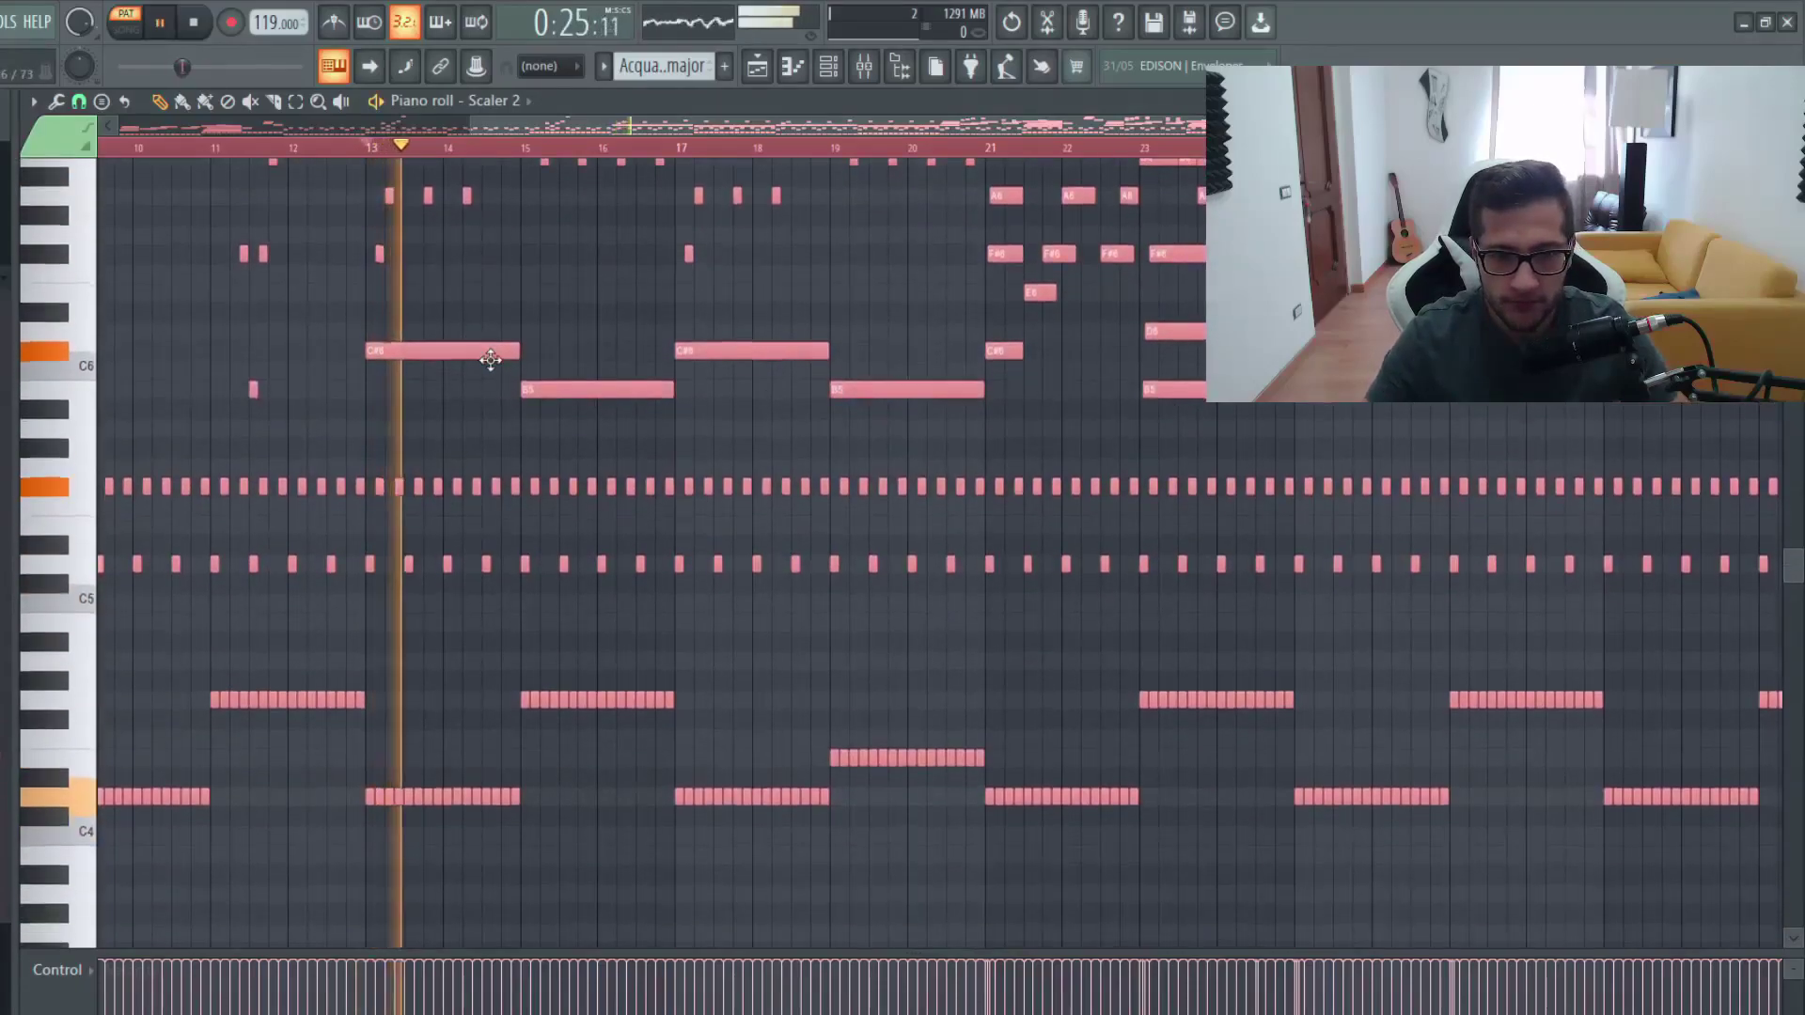
pyautogui.scroll(-3, 488, 362)
pyautogui.scroll(3, 683, 399)
pyautogui.scroll(-2, 777, 425)
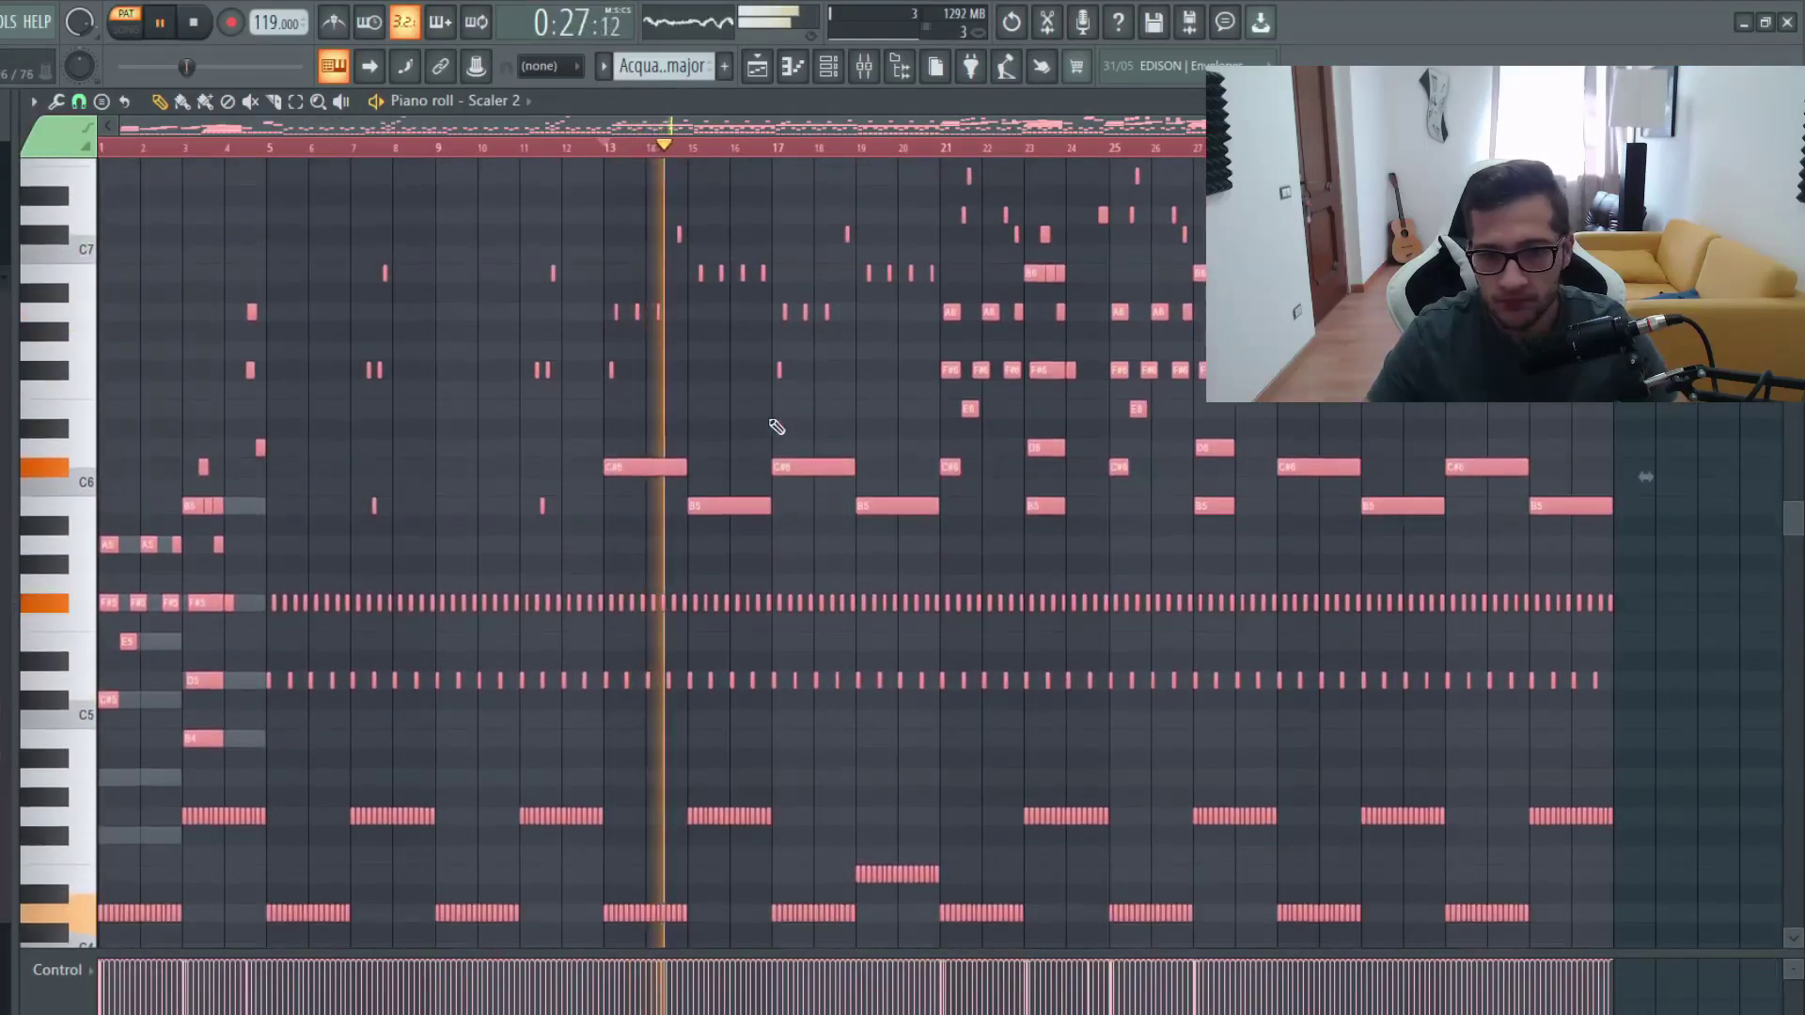
pyautogui.scroll(3, 693, 419)
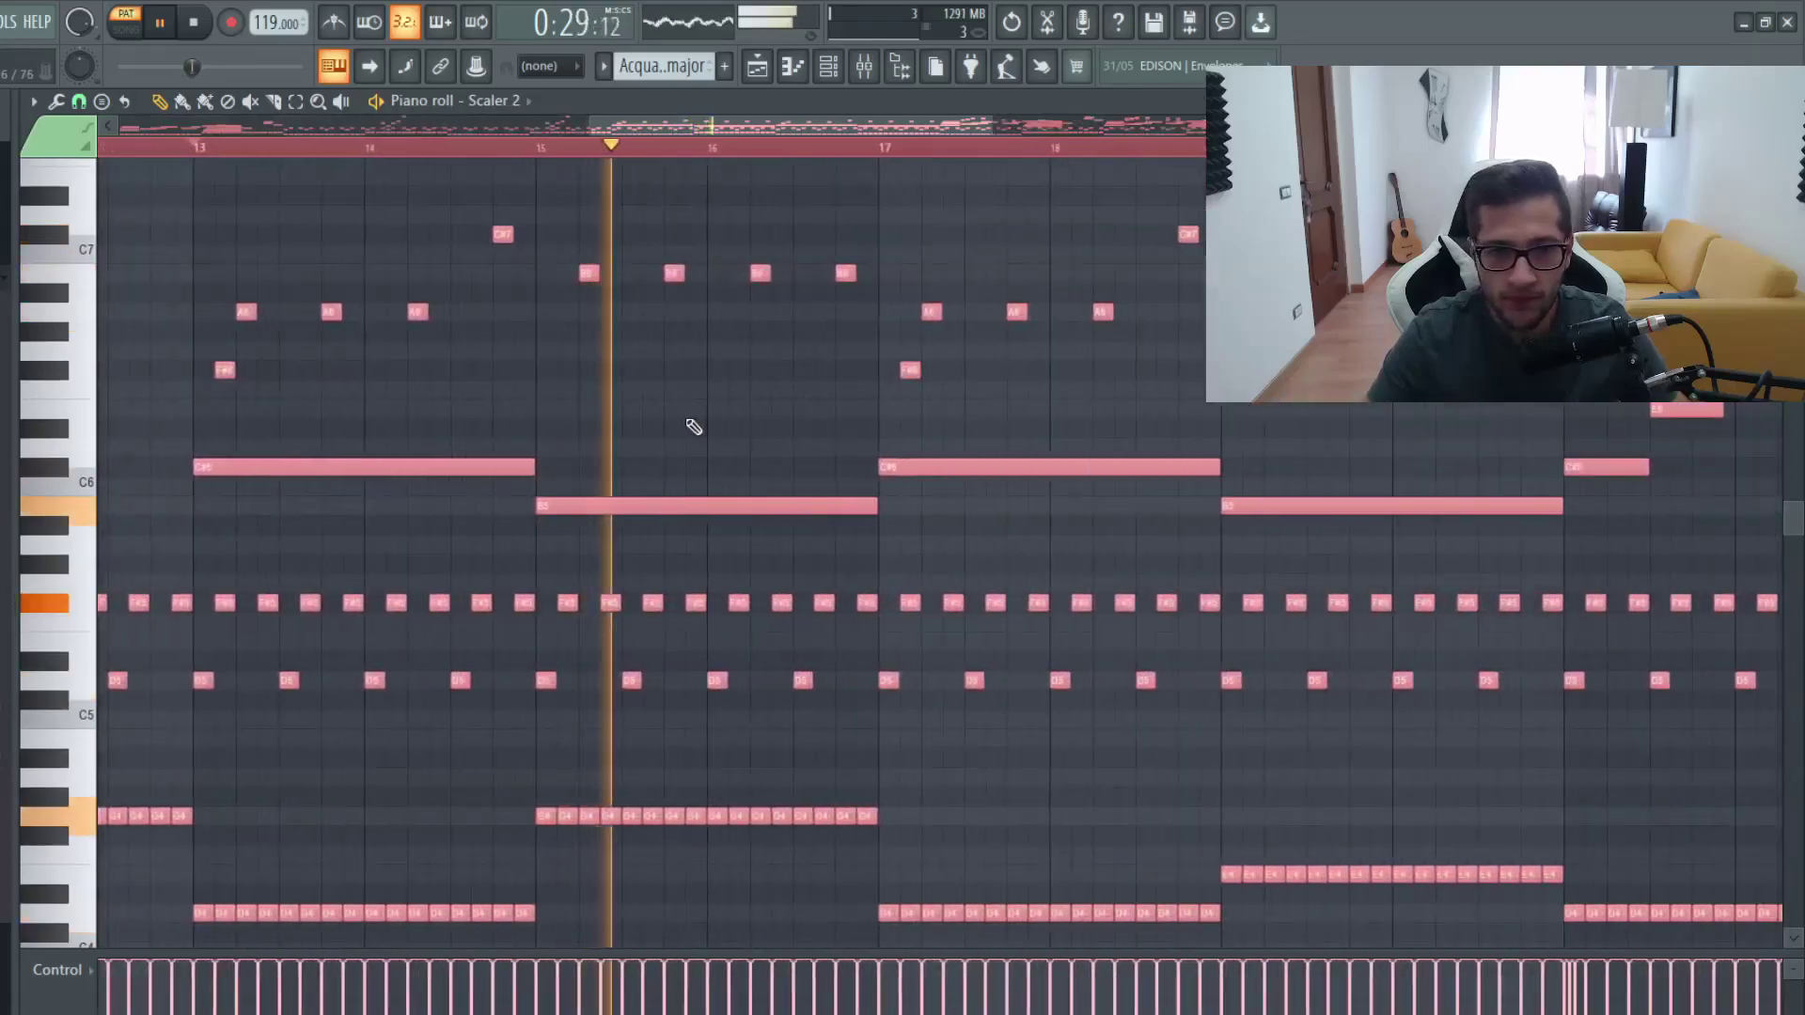
pyautogui.scroll(1, 714, 312)
pyautogui.scroll(-1, 714, 312)
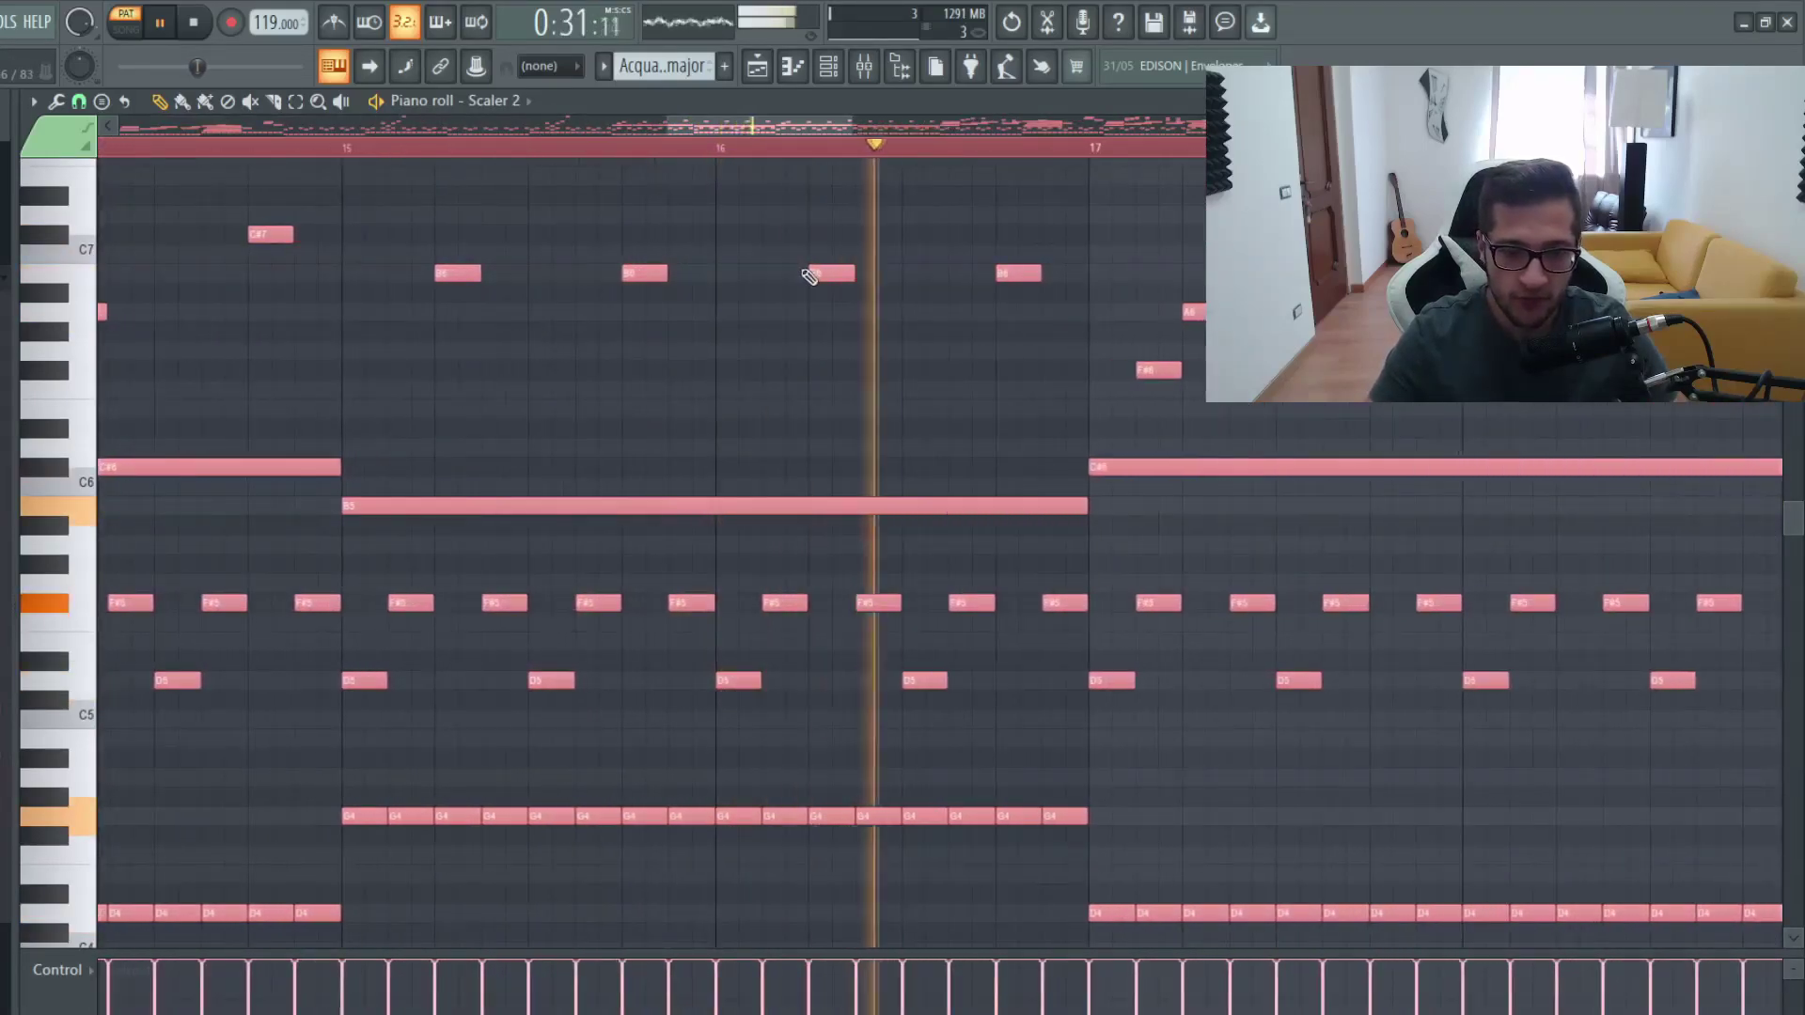
pyautogui.scroll(-2, 948, 515)
pyautogui.scroll(2, 1172, 504)
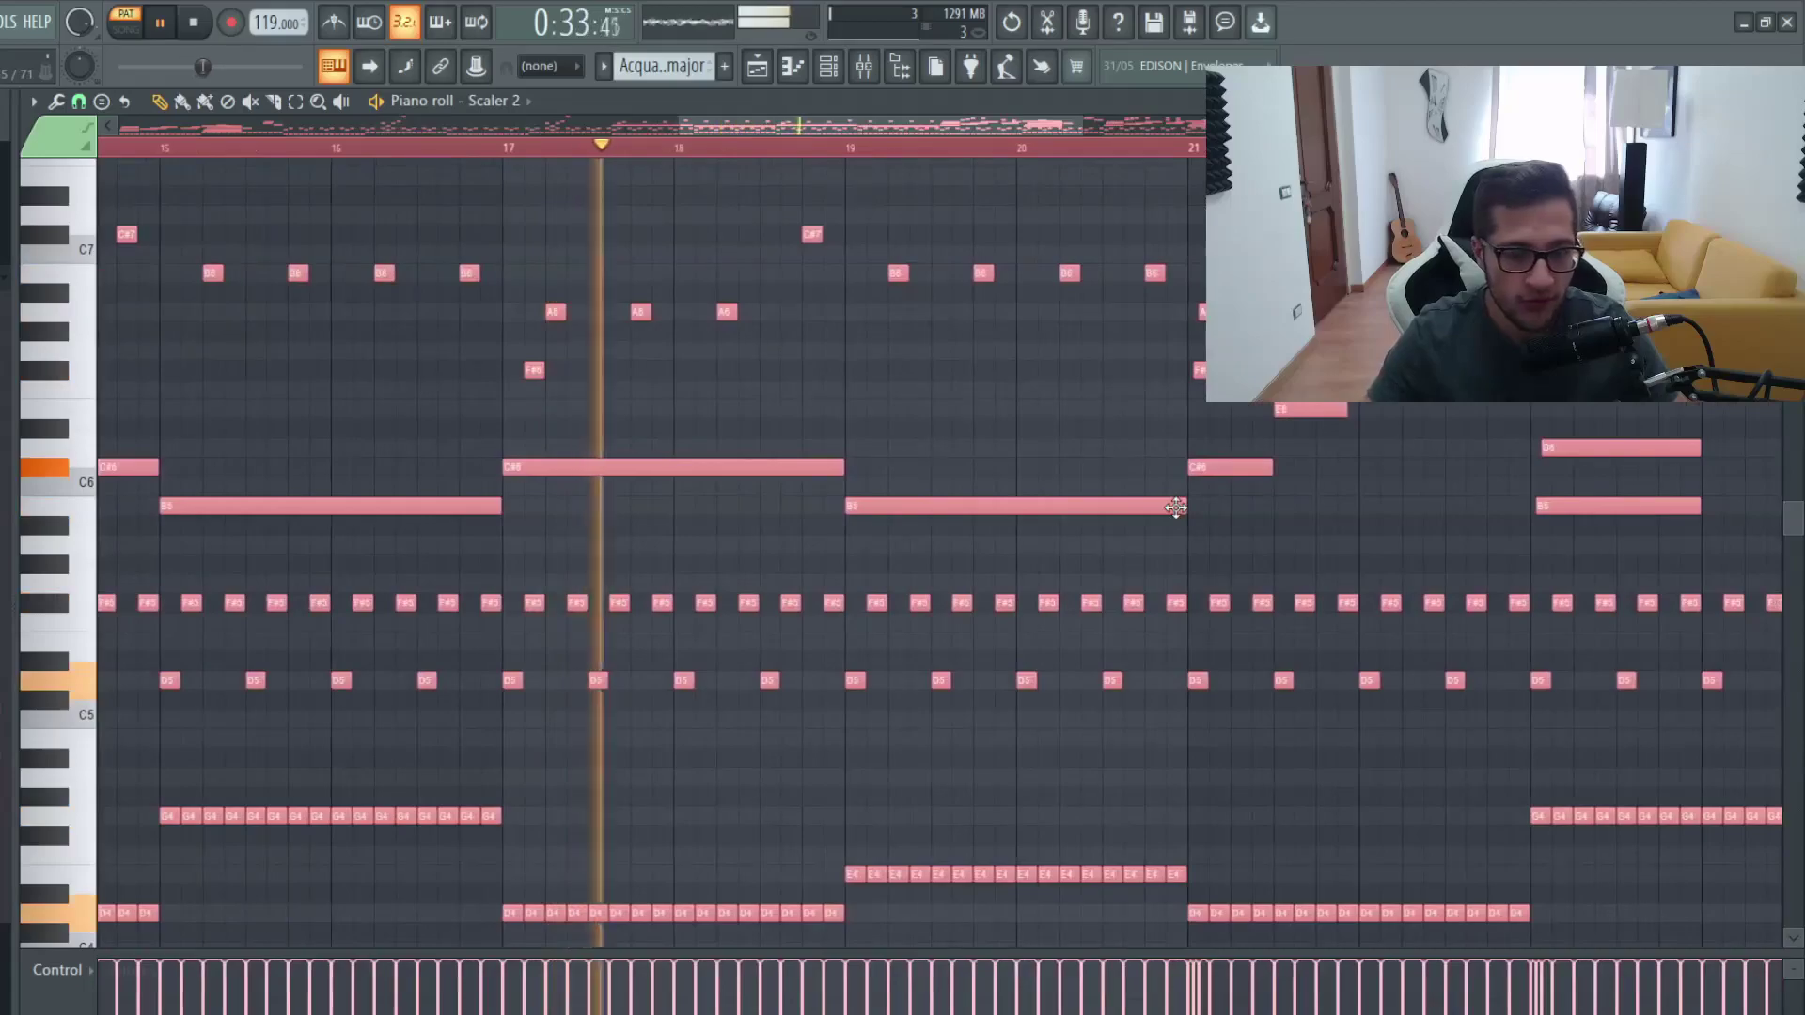
pyautogui.press('space')
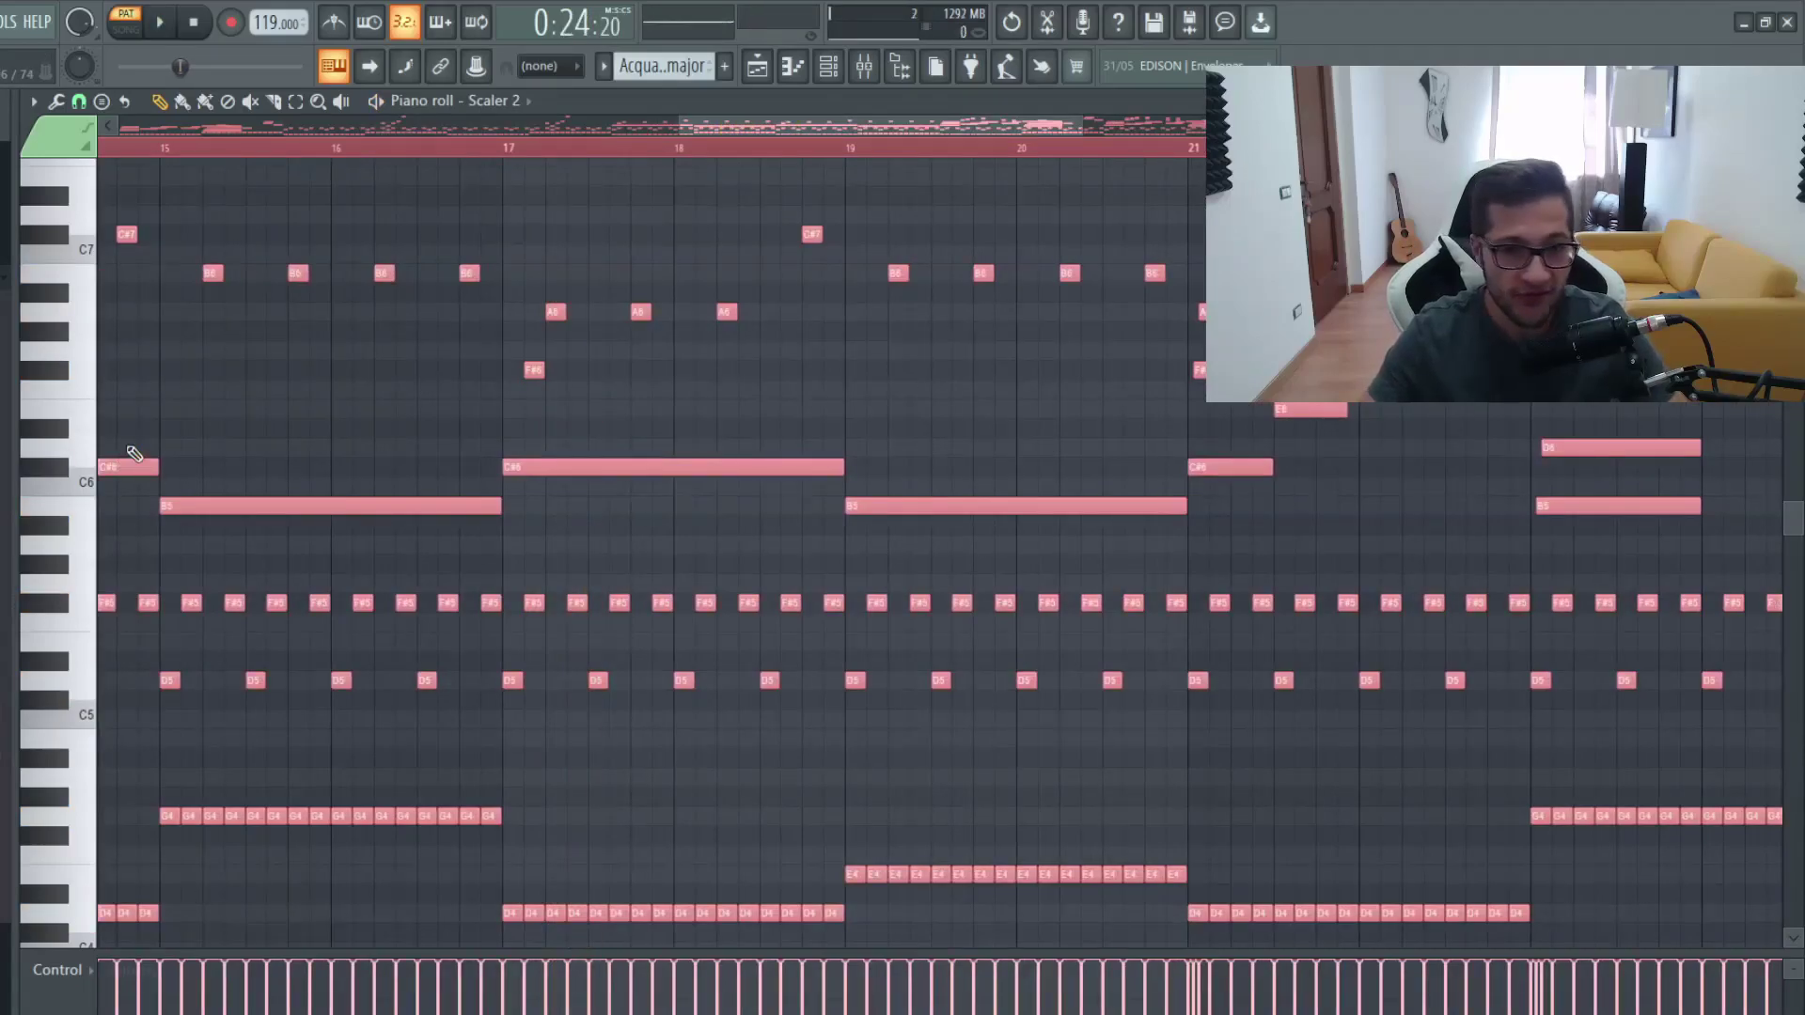
# Set the playback position to bar 21 and examine the chord and upper melody notes in bars 21 to 28
pyautogui.scroll(-2, 249, 564)
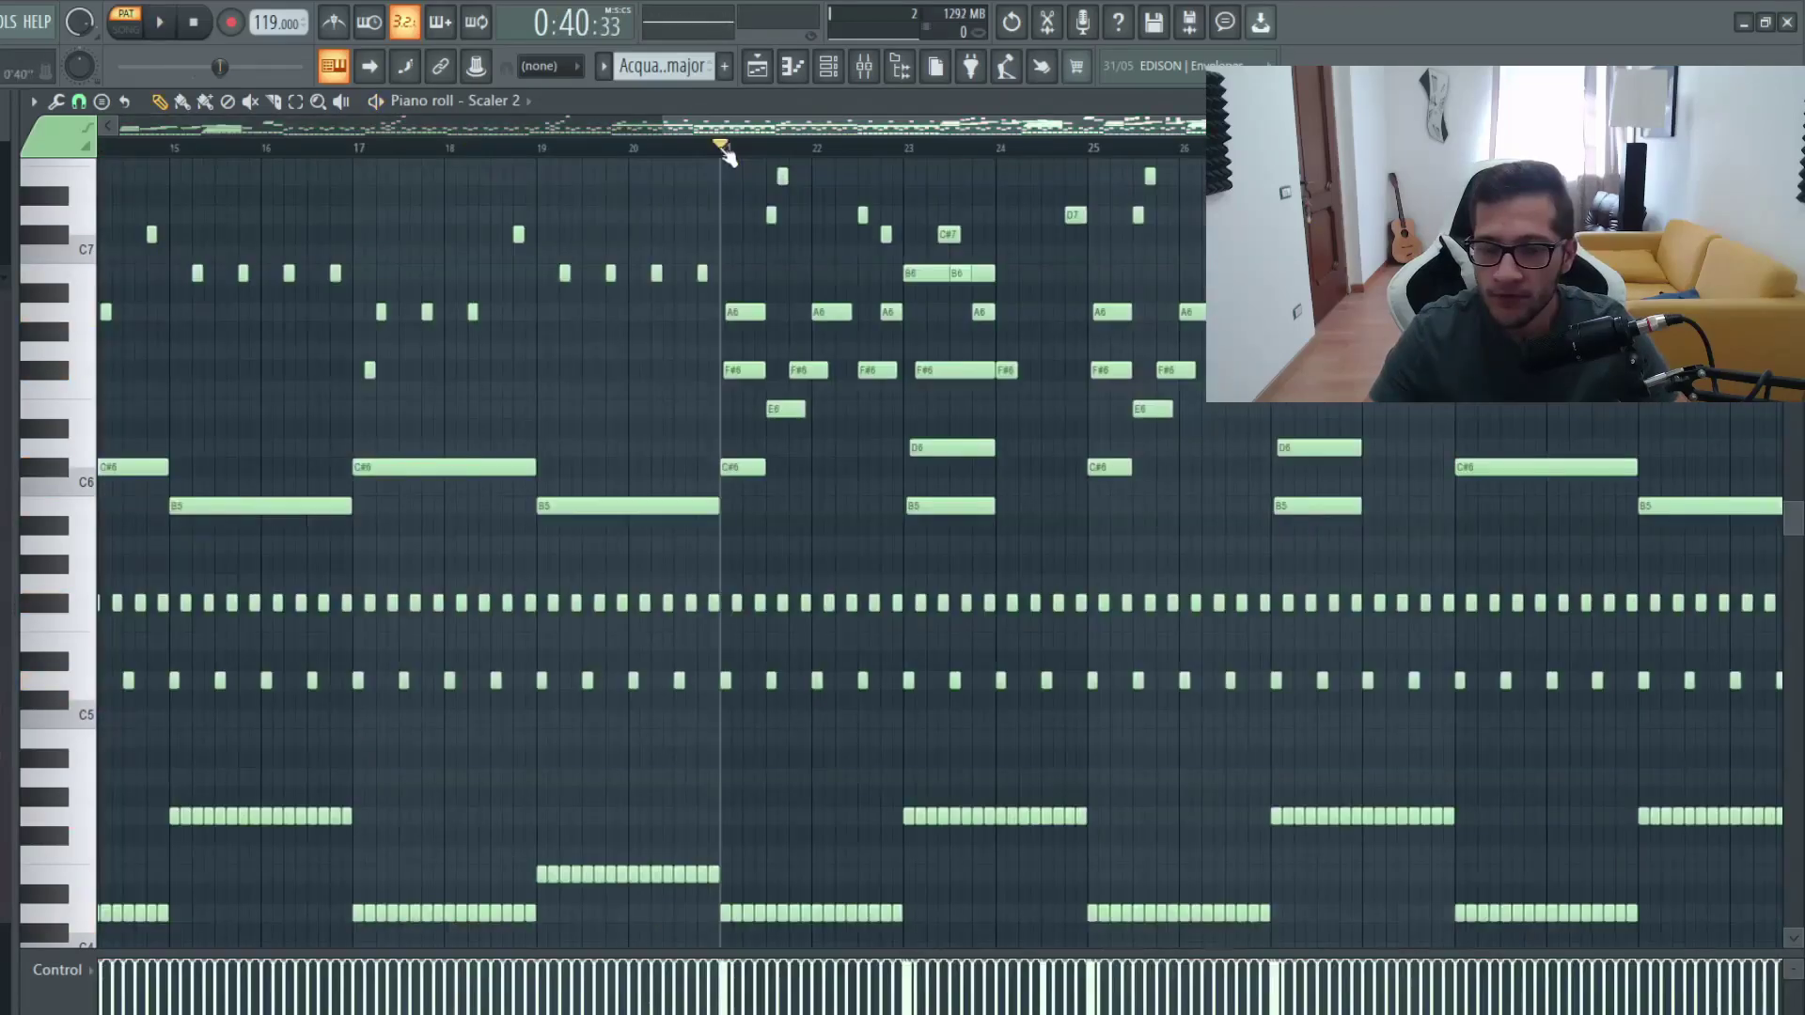
pyautogui.scroll(3, 923, 484)
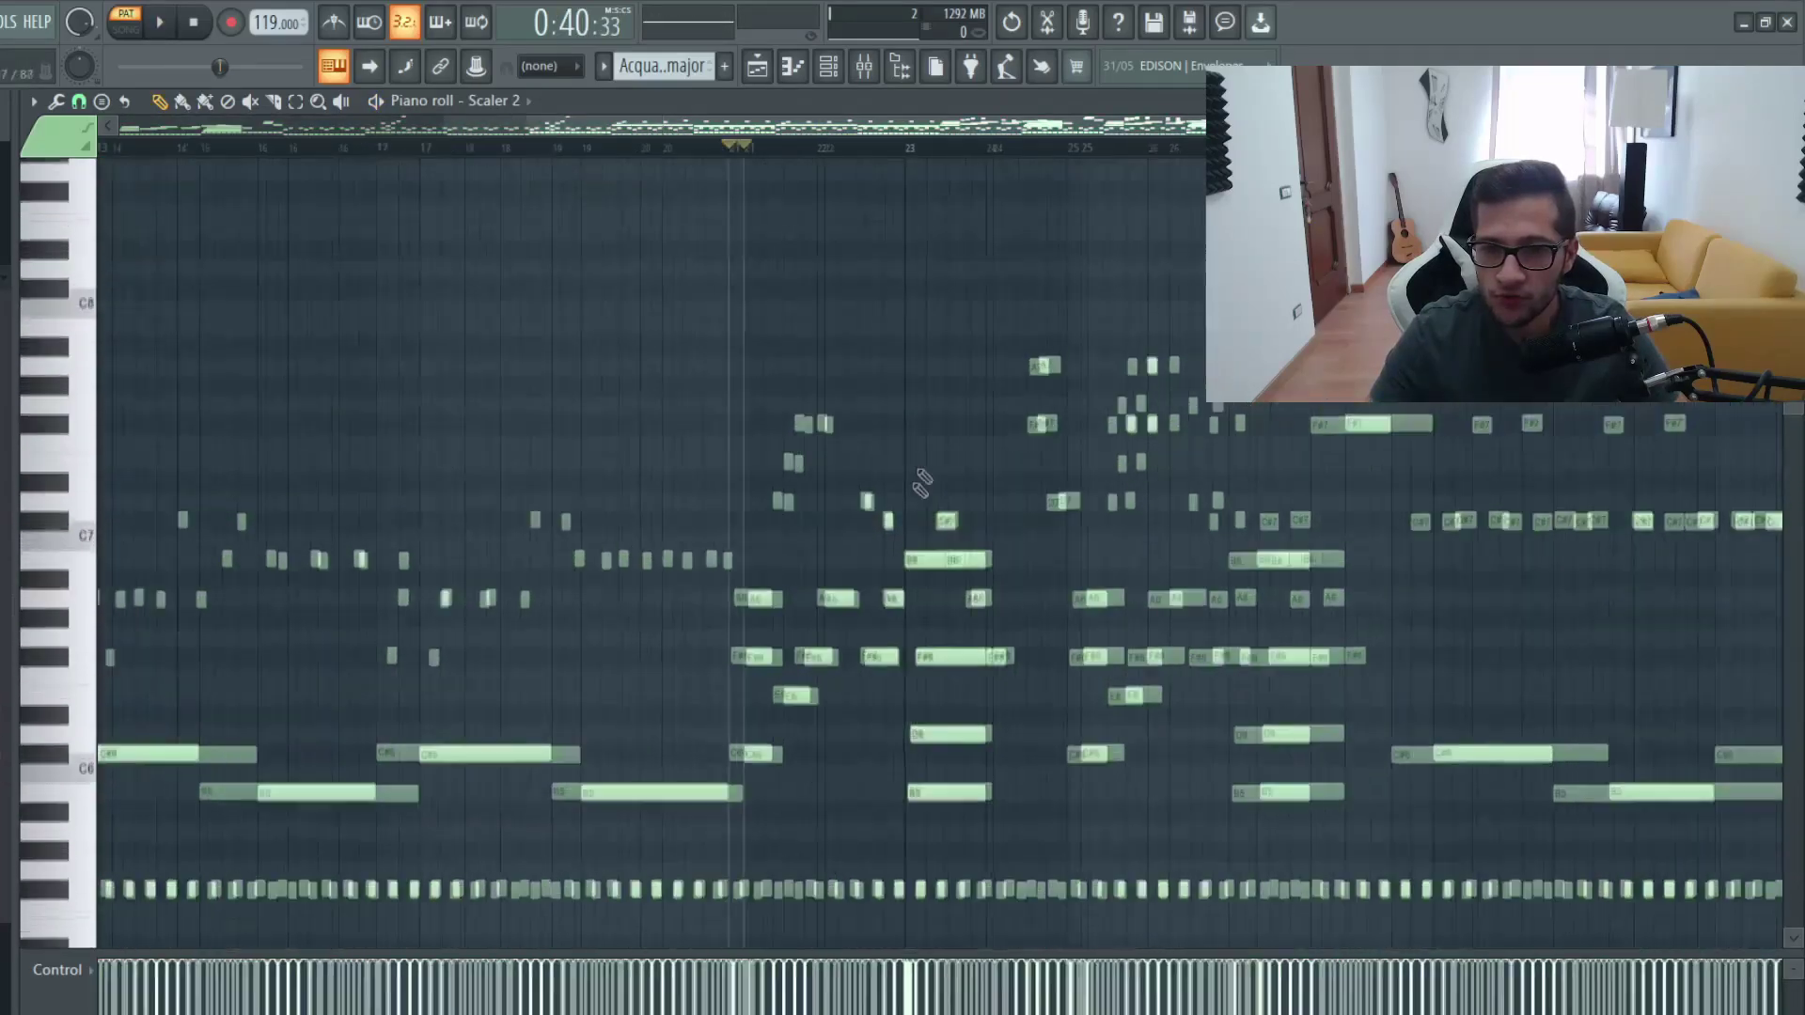
pyautogui.scroll(-4, 1155, 609)
pyautogui.scroll(2, 1128, 658)
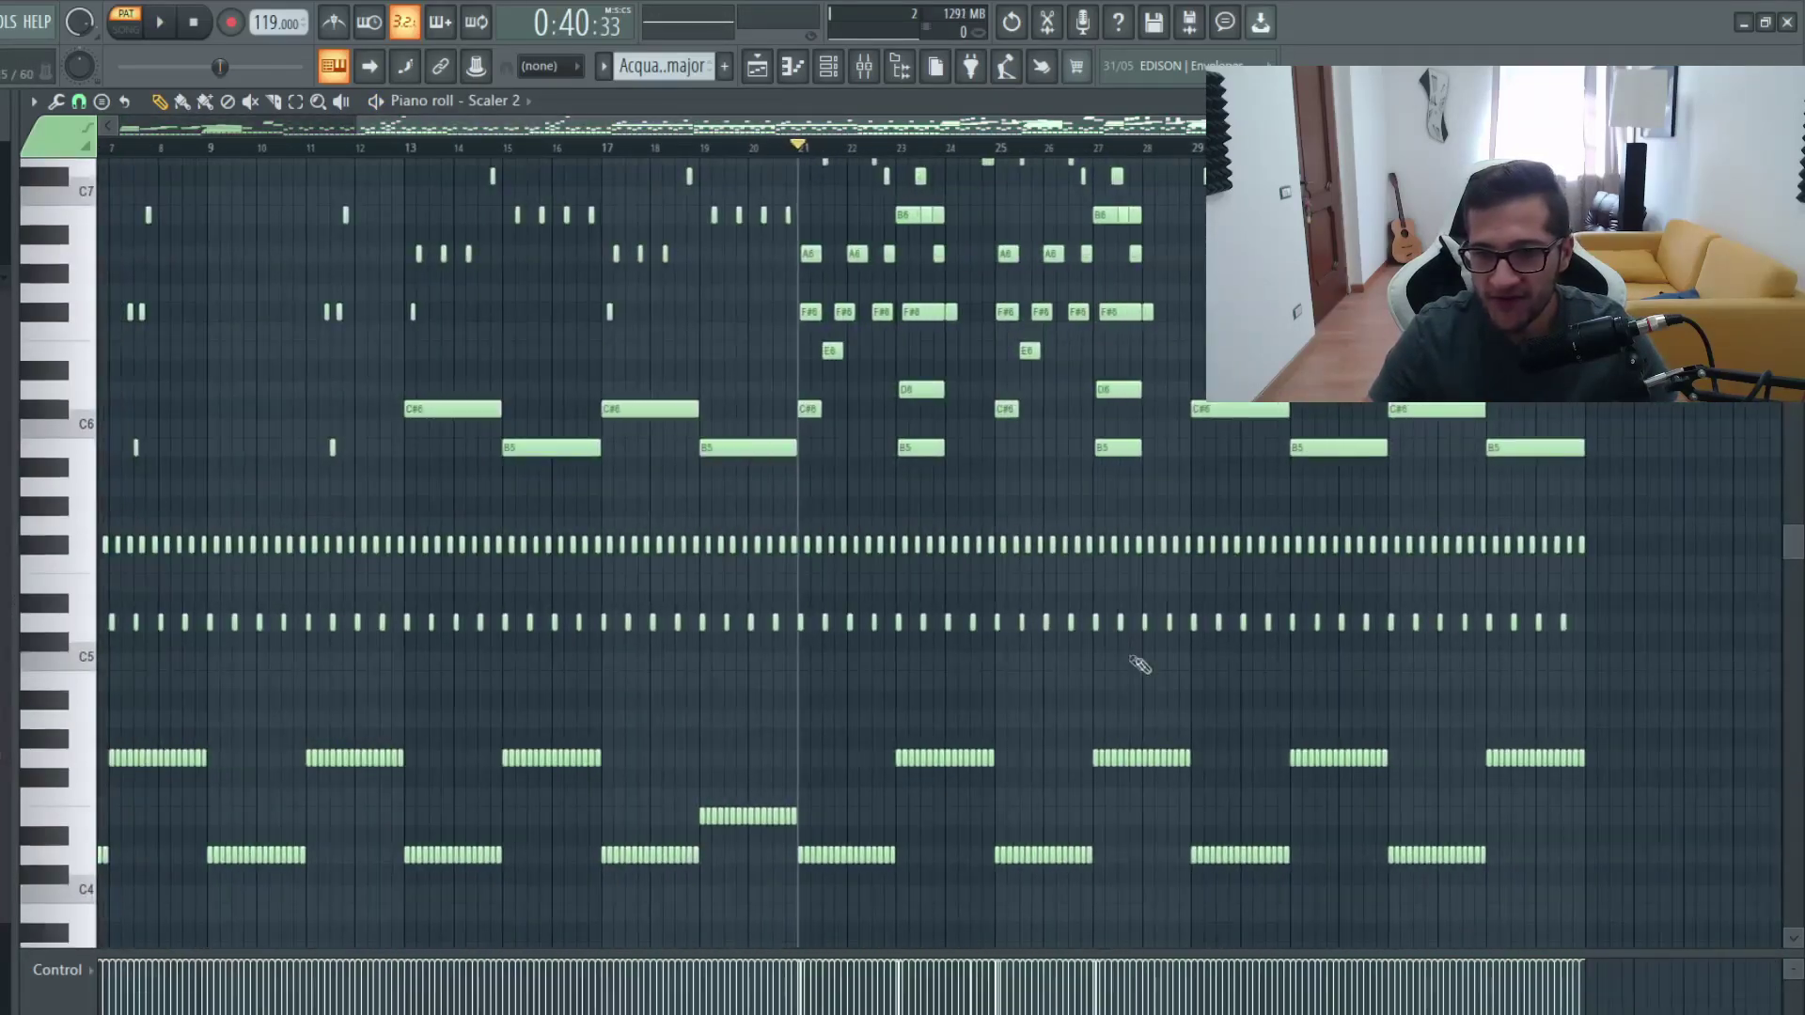
pyautogui.scroll(-3, 1057, 659)
pyautogui.scroll(1, 798, 604)
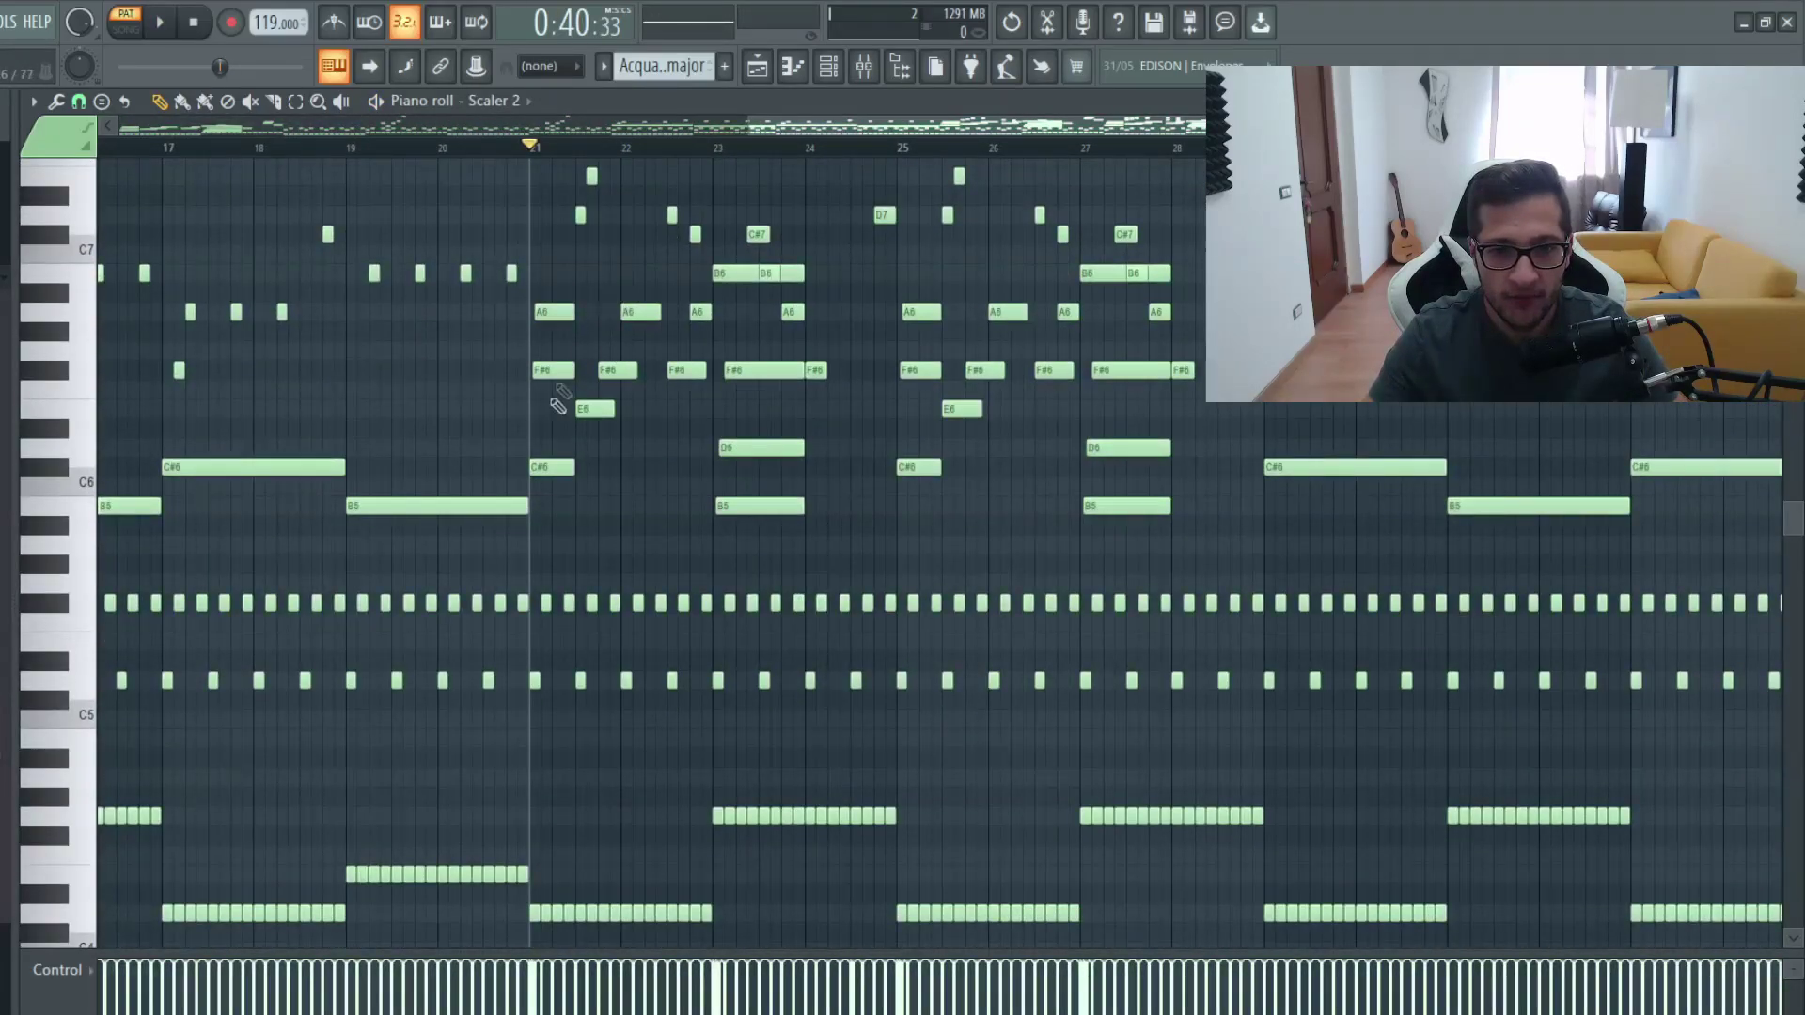
pyautogui.scroll(3, 1096, 713)
pyautogui.scroll(4, 805, 677)
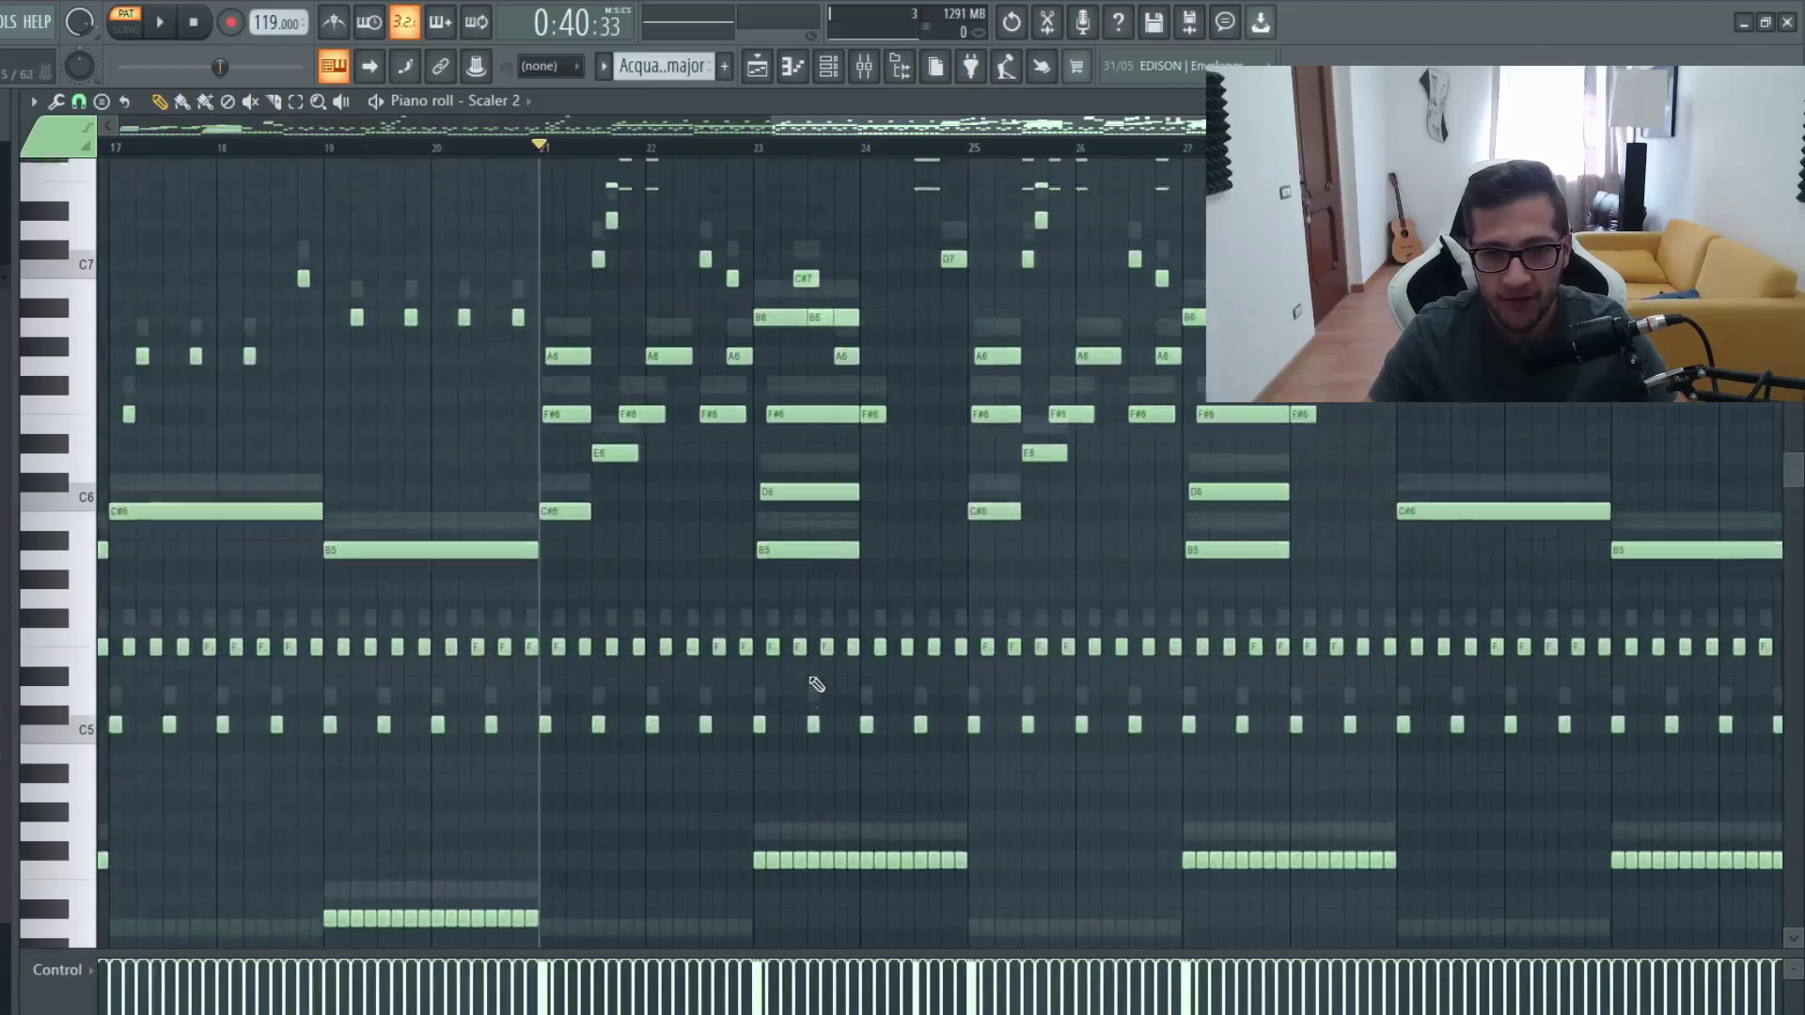
pyautogui.scroll(1, 758, 532)
# Select the short upper melody notes in bars 21 and 22, then play and stop the section
pyautogui.click(295, 101)
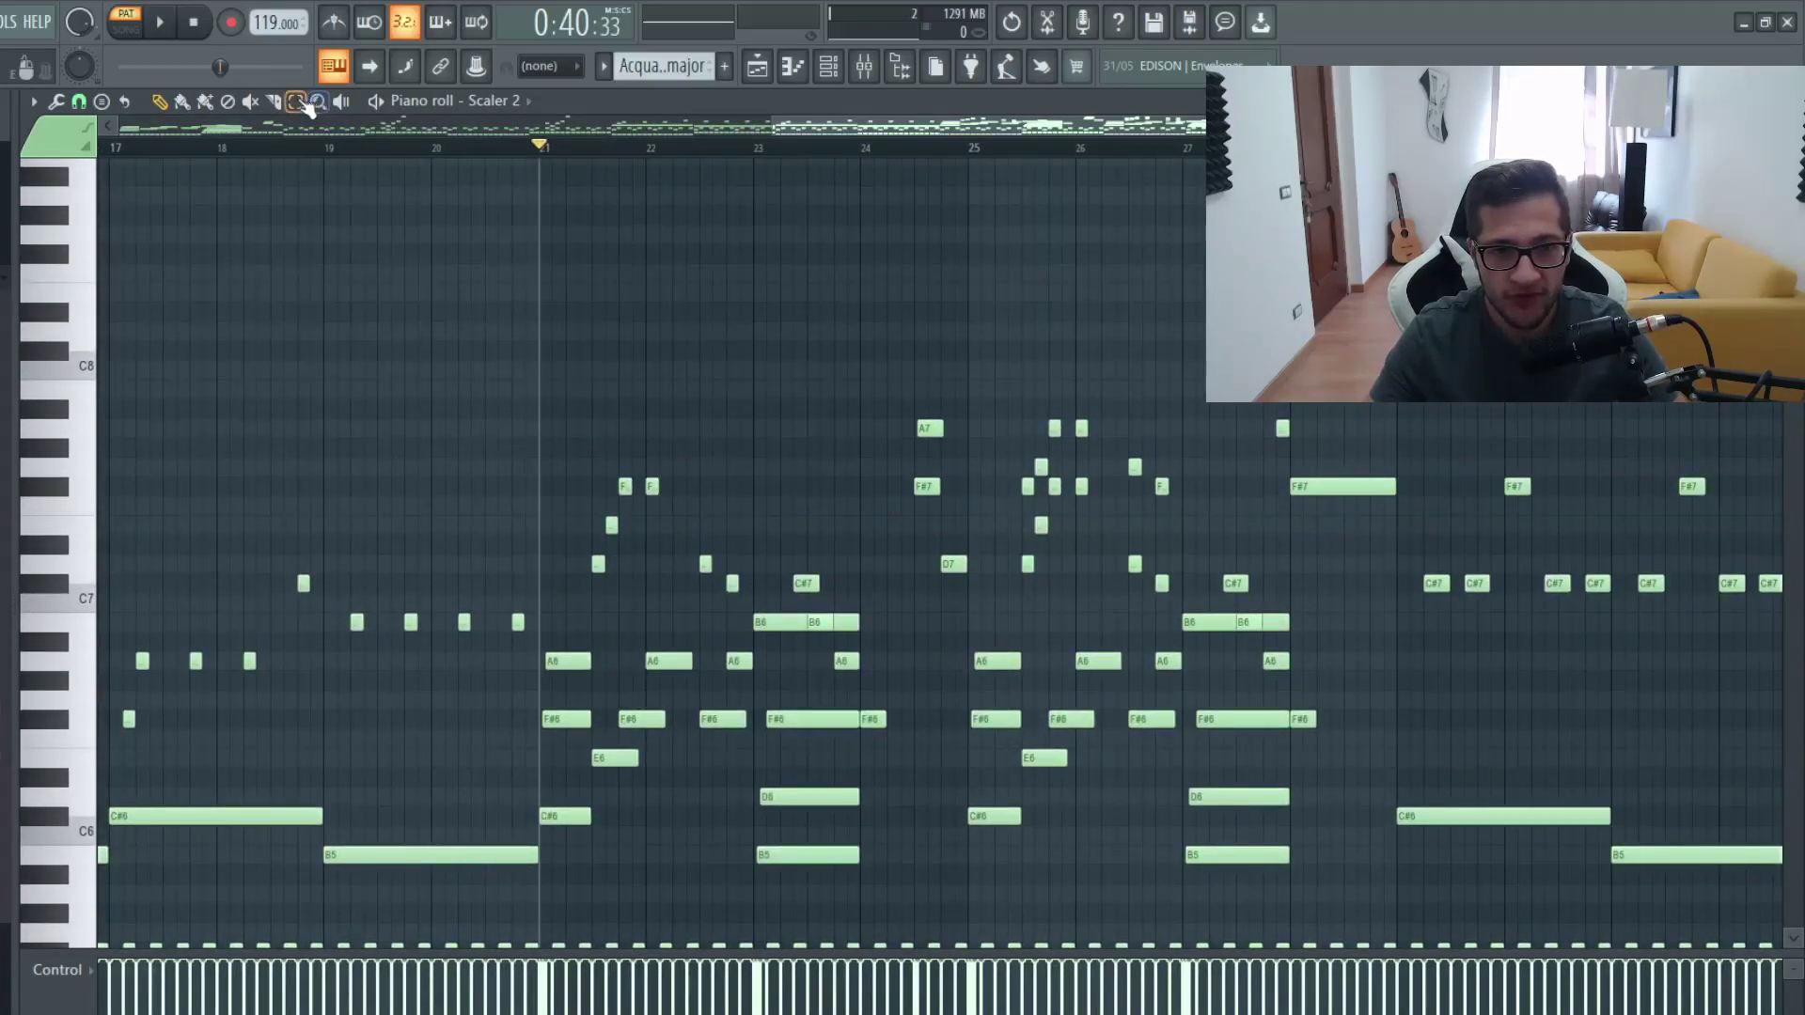
pyautogui.moveTo(588, 460); pyautogui.dragTo(452, 391)
pyautogui.press('space')
pyautogui.scroll(2, 736, 598)
pyautogui.press('space')
# Try the selected D7, E7, F#7 and C#7 notes three octaves lower against the D4 bass and move them back up
pyautogui.scroll(-3, 451, 391)
pyautogui.hotkey('ctrl', 'Down')
pyautogui.hotkey('ctrl', 'Down')
pyautogui.scroll(-4, 652, 527)
pyautogui.hotkey('ctrl', 'Down')
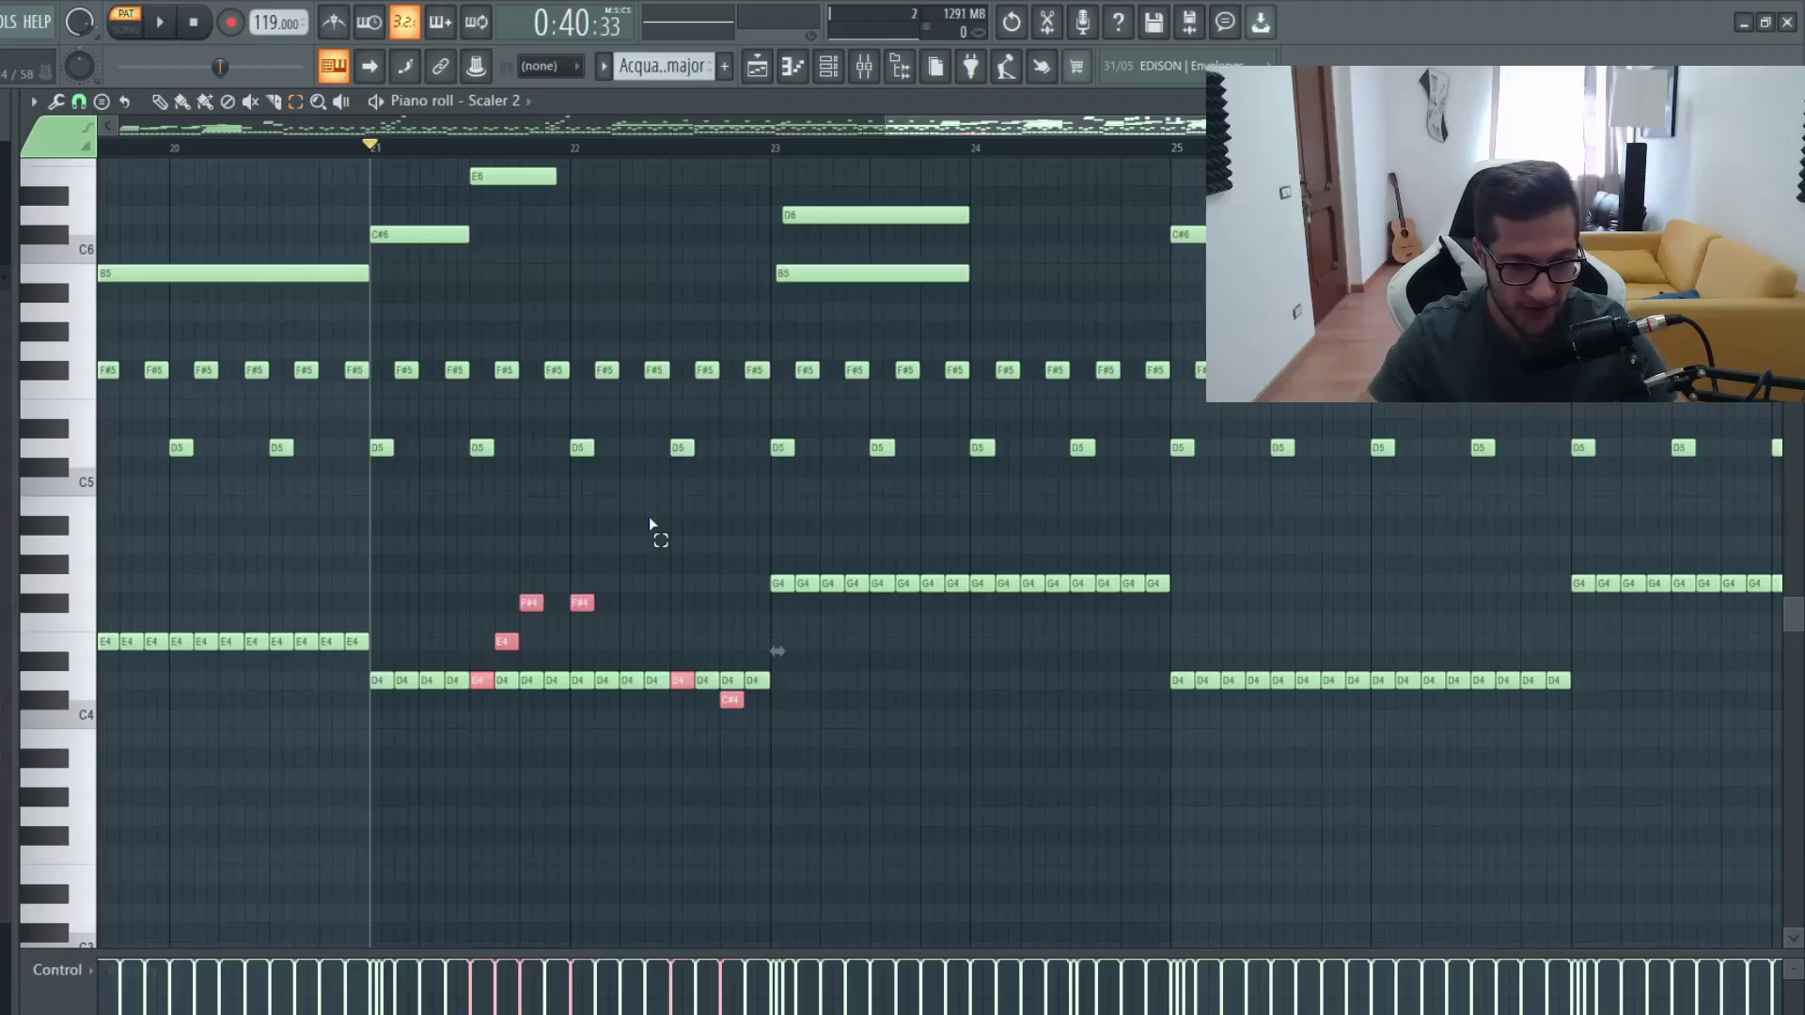
pyautogui.hotkey('ctrl', 'Up')
pyautogui.hotkey('ctrl', 'Up')
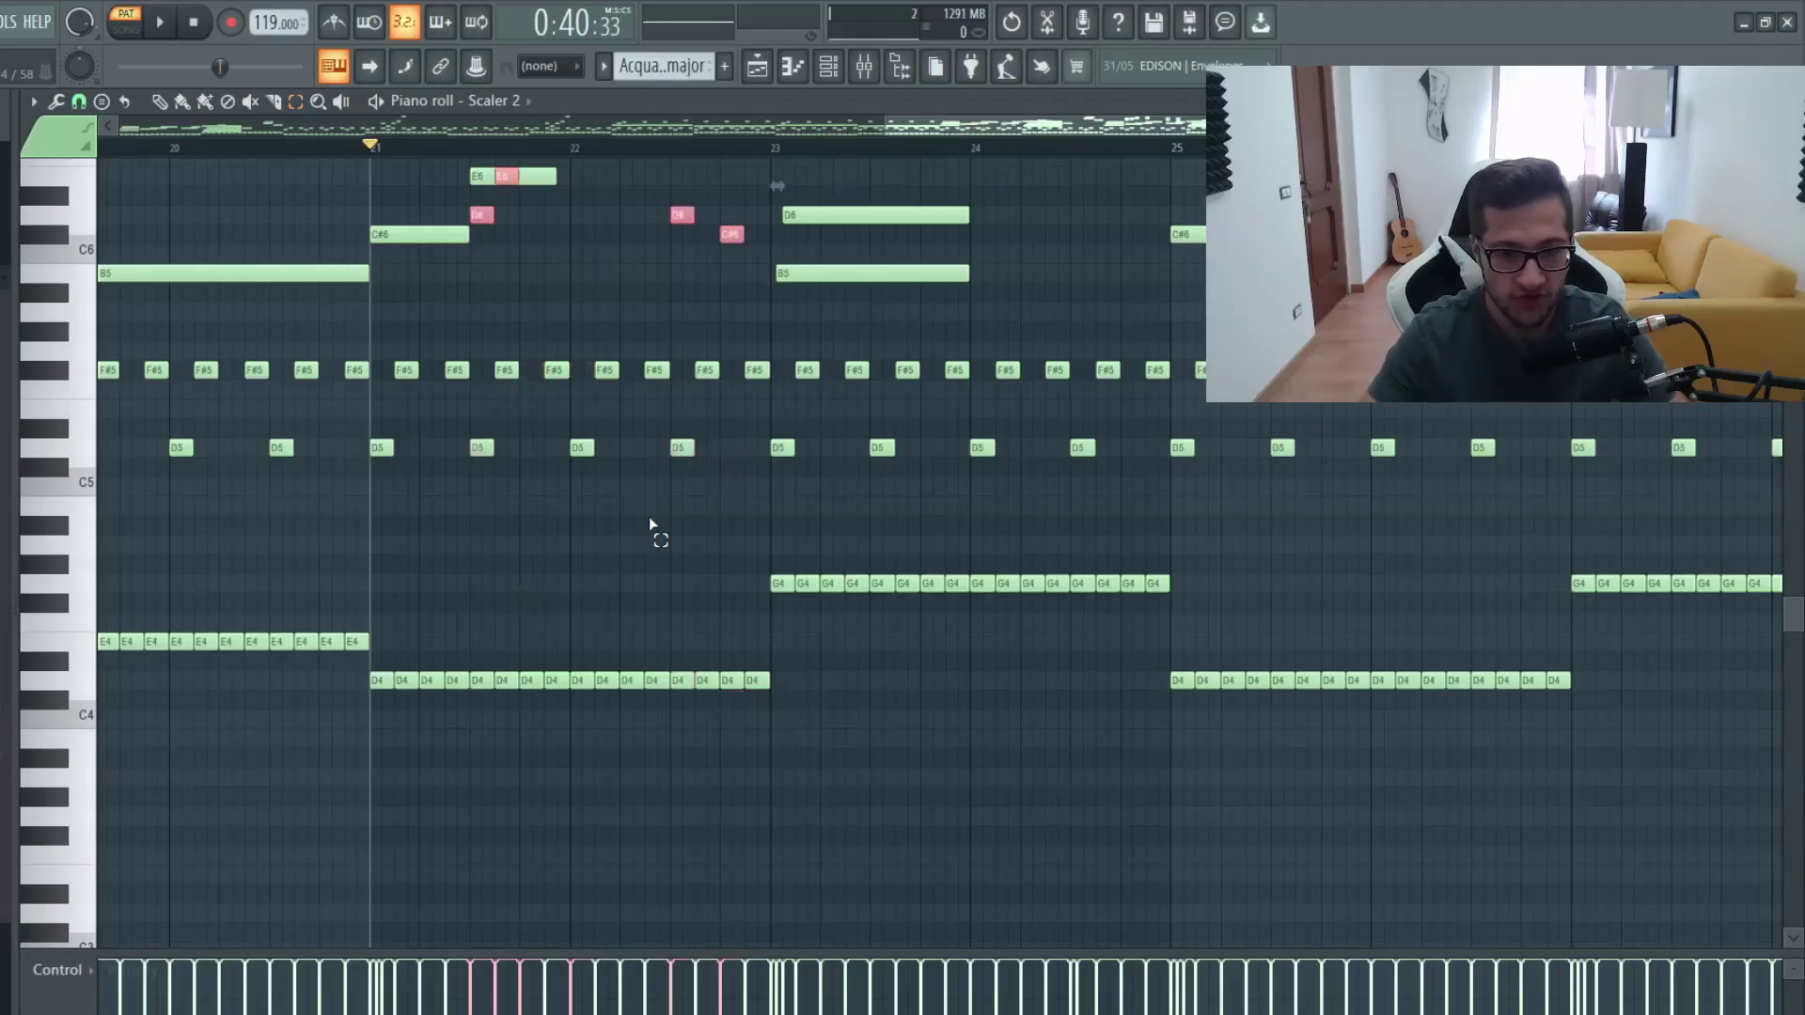
pyautogui.scroll(5, 651, 527)
pyautogui.hotkey('ctrl', 'Up')
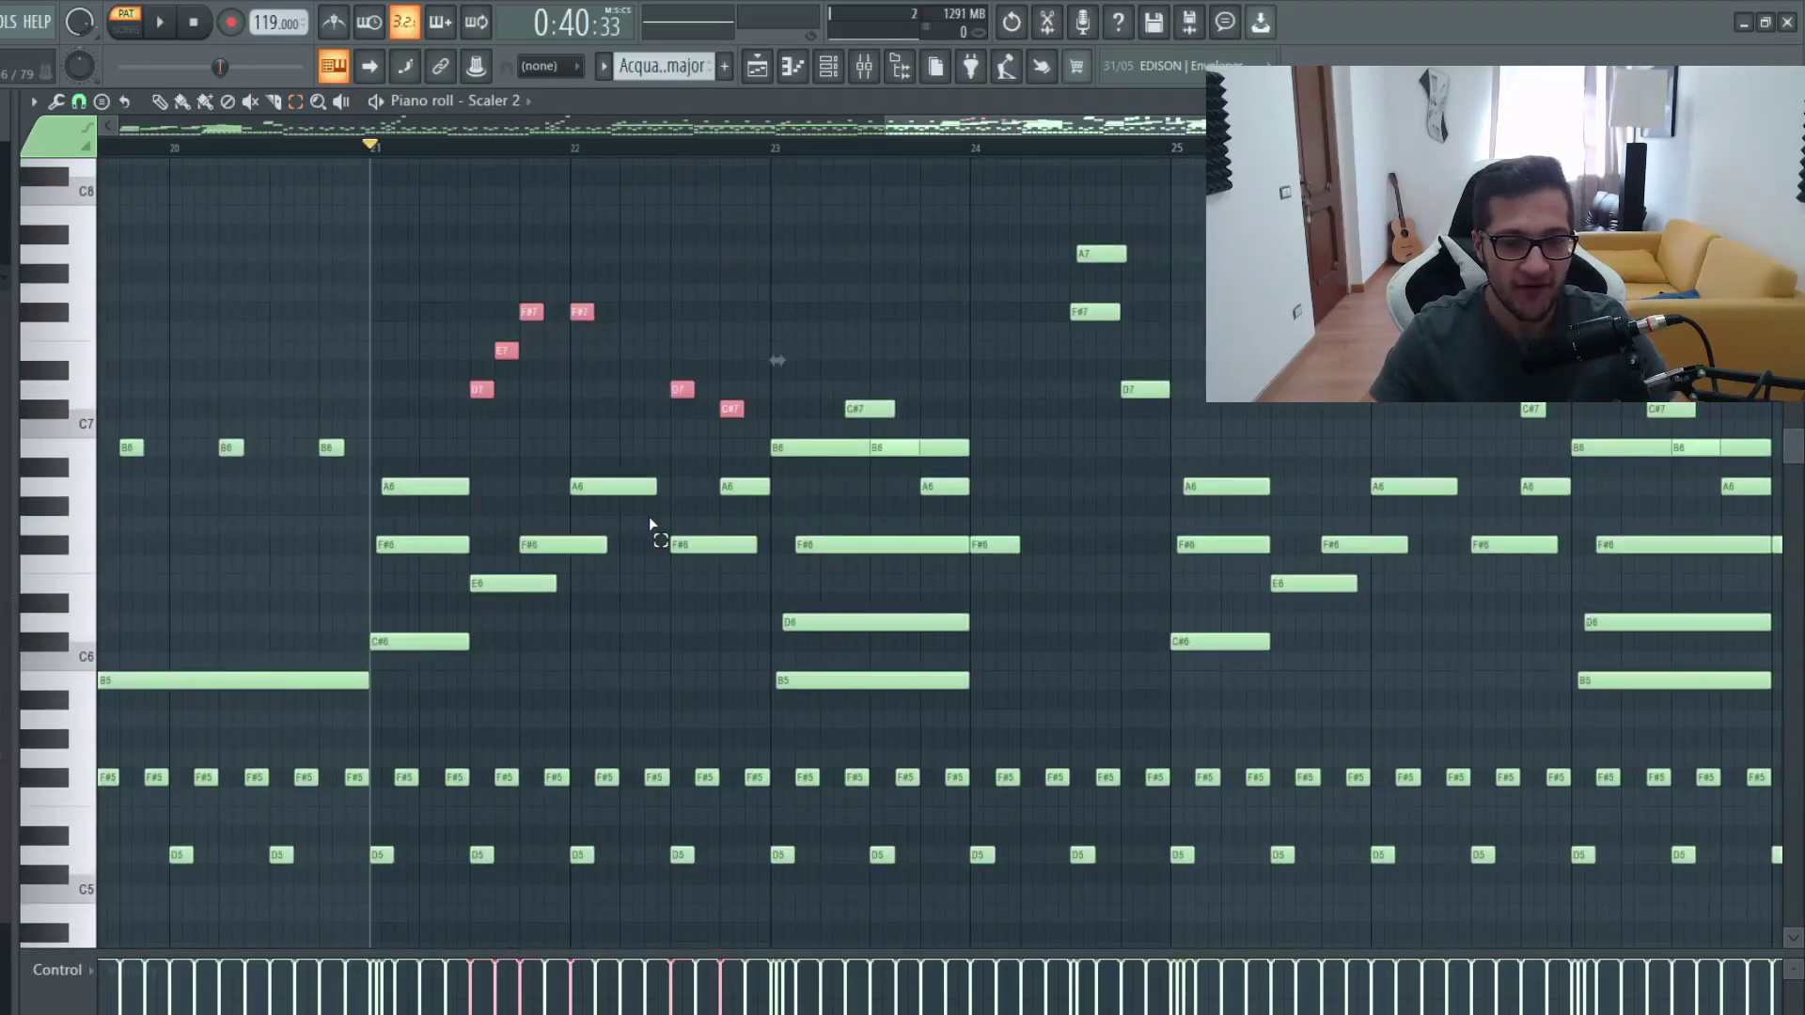
# Examine the D7 and C#7 melody notes in bar 22 individually
pyautogui.click(682, 389)
pyautogui.click(734, 410)
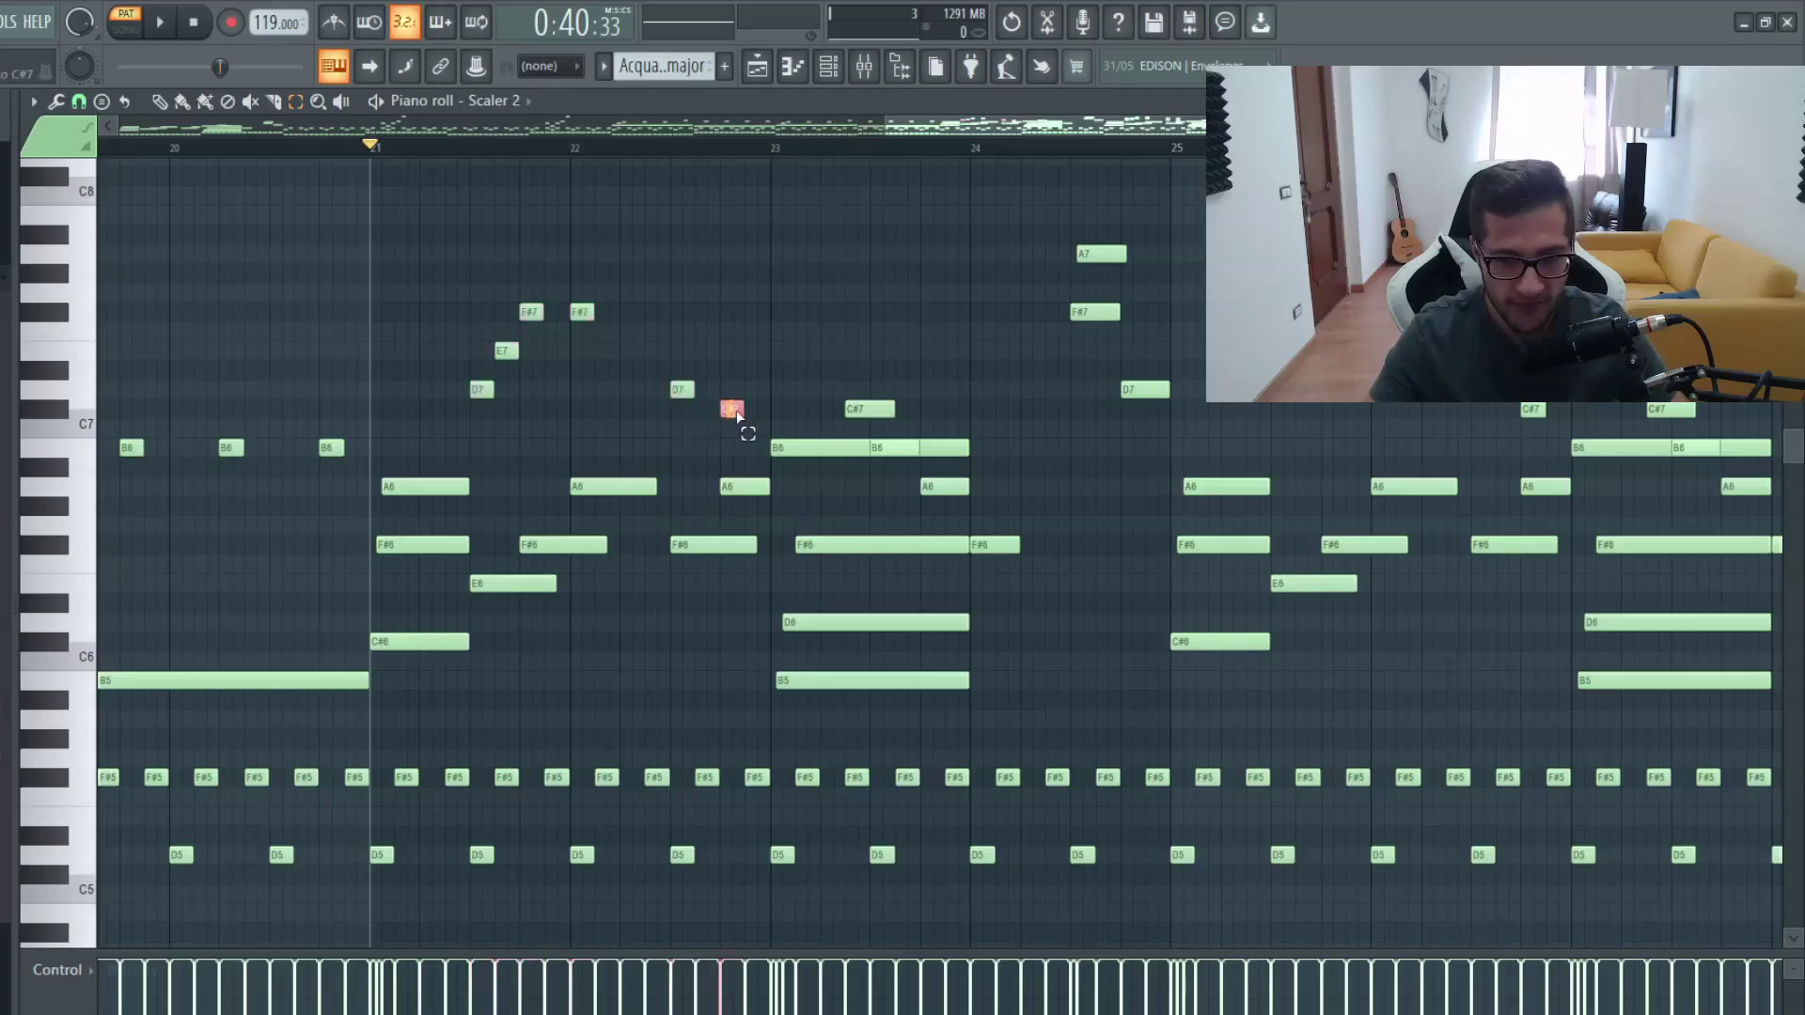
pyautogui.click(677, 384)
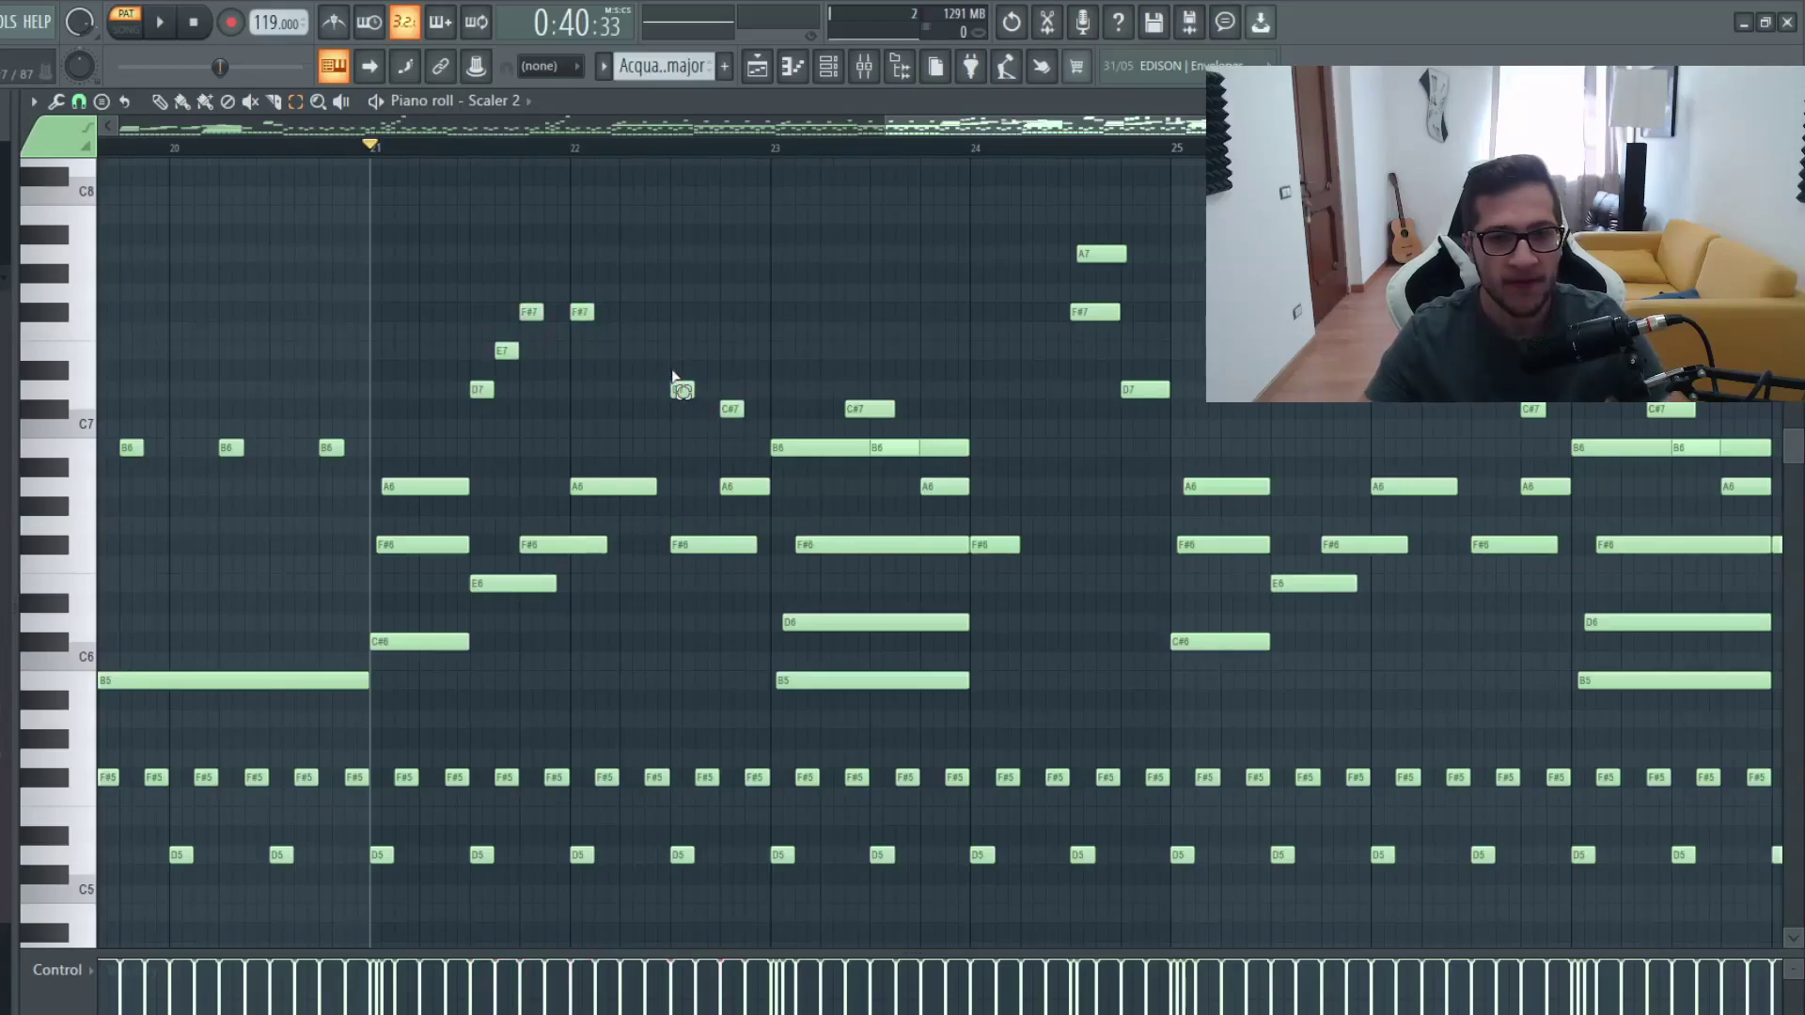
# Play the section from bar 21 through bar 28, stop playback and set the playback position to bar 29
pyautogui.press('space')
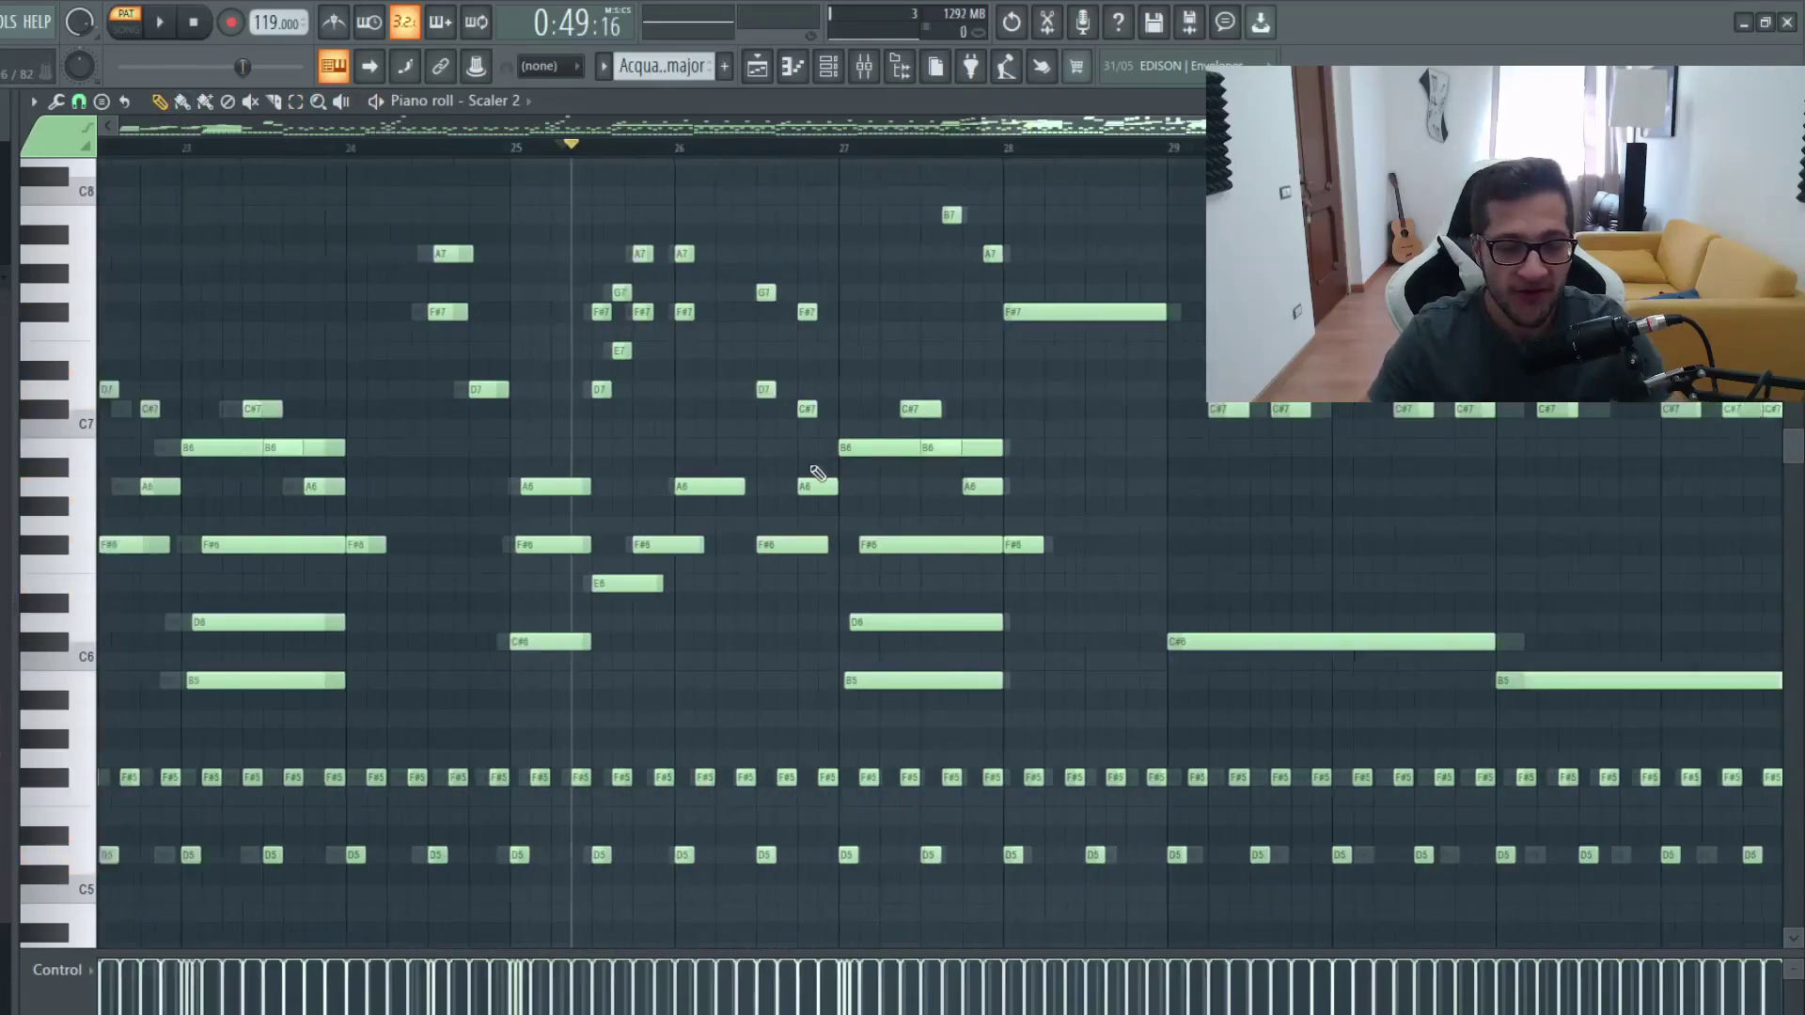
pyautogui.scroll(-2, 816, 475)
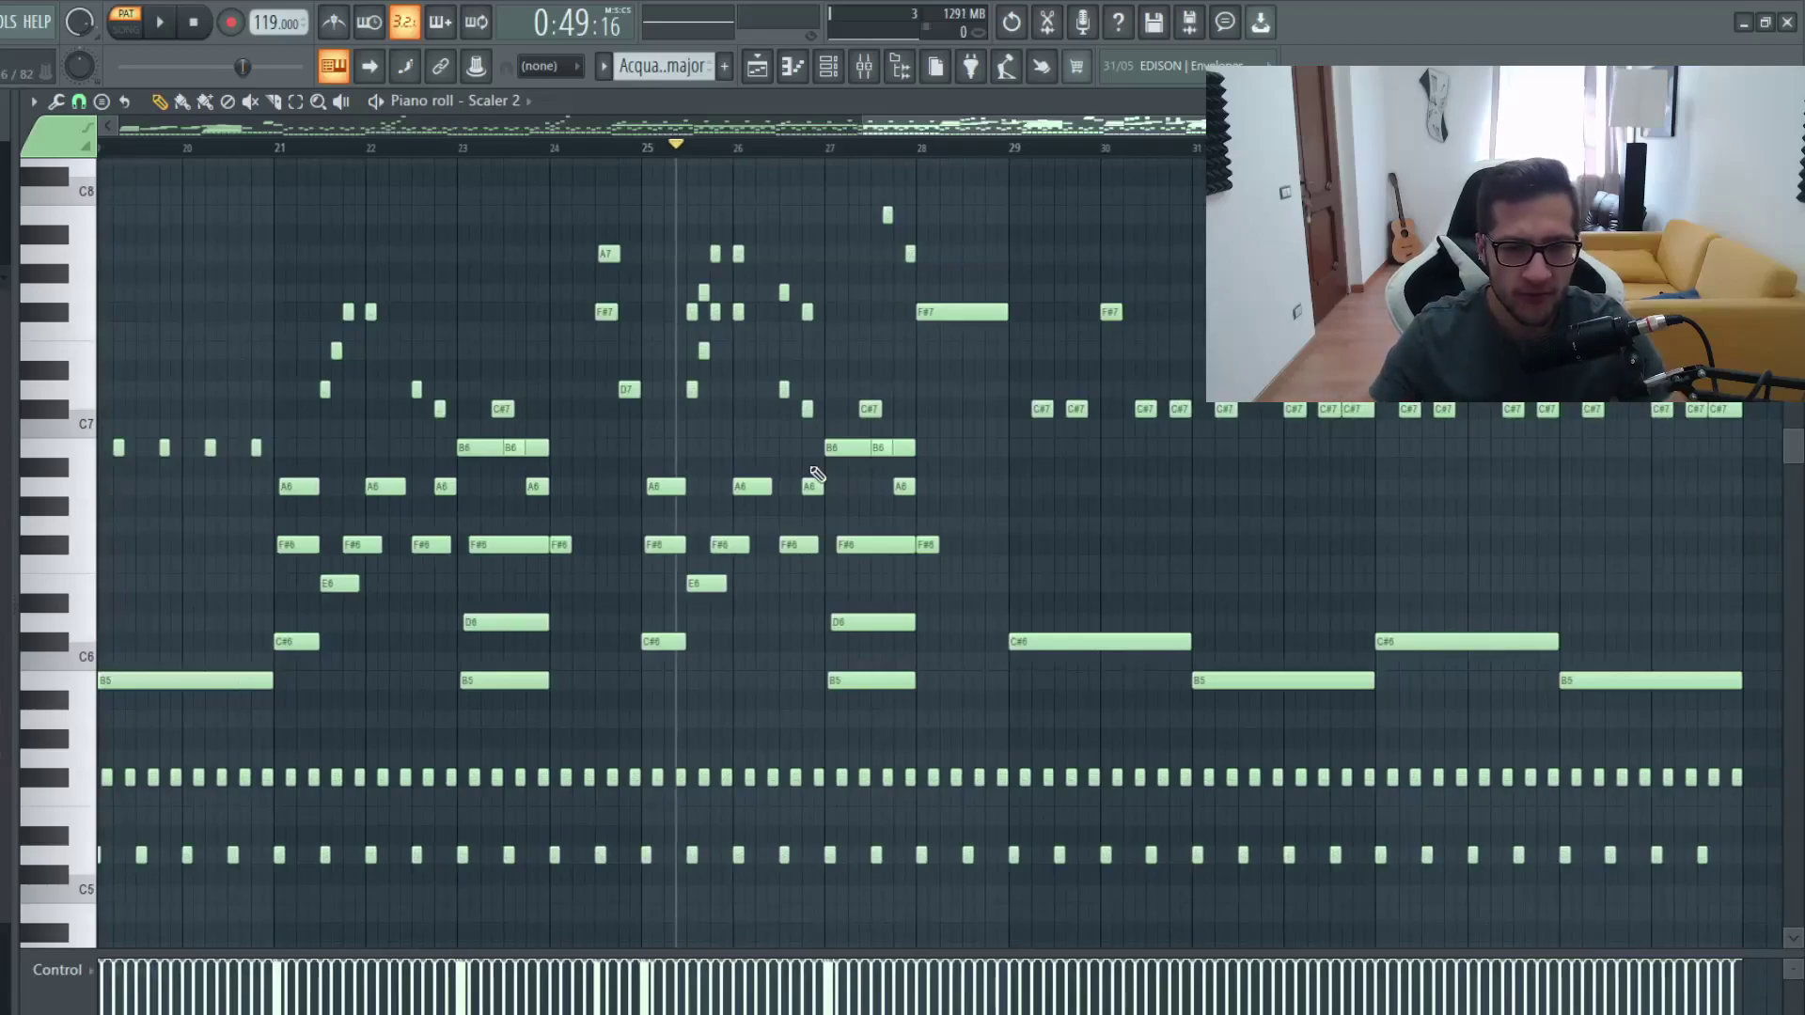
pyautogui.press('space')
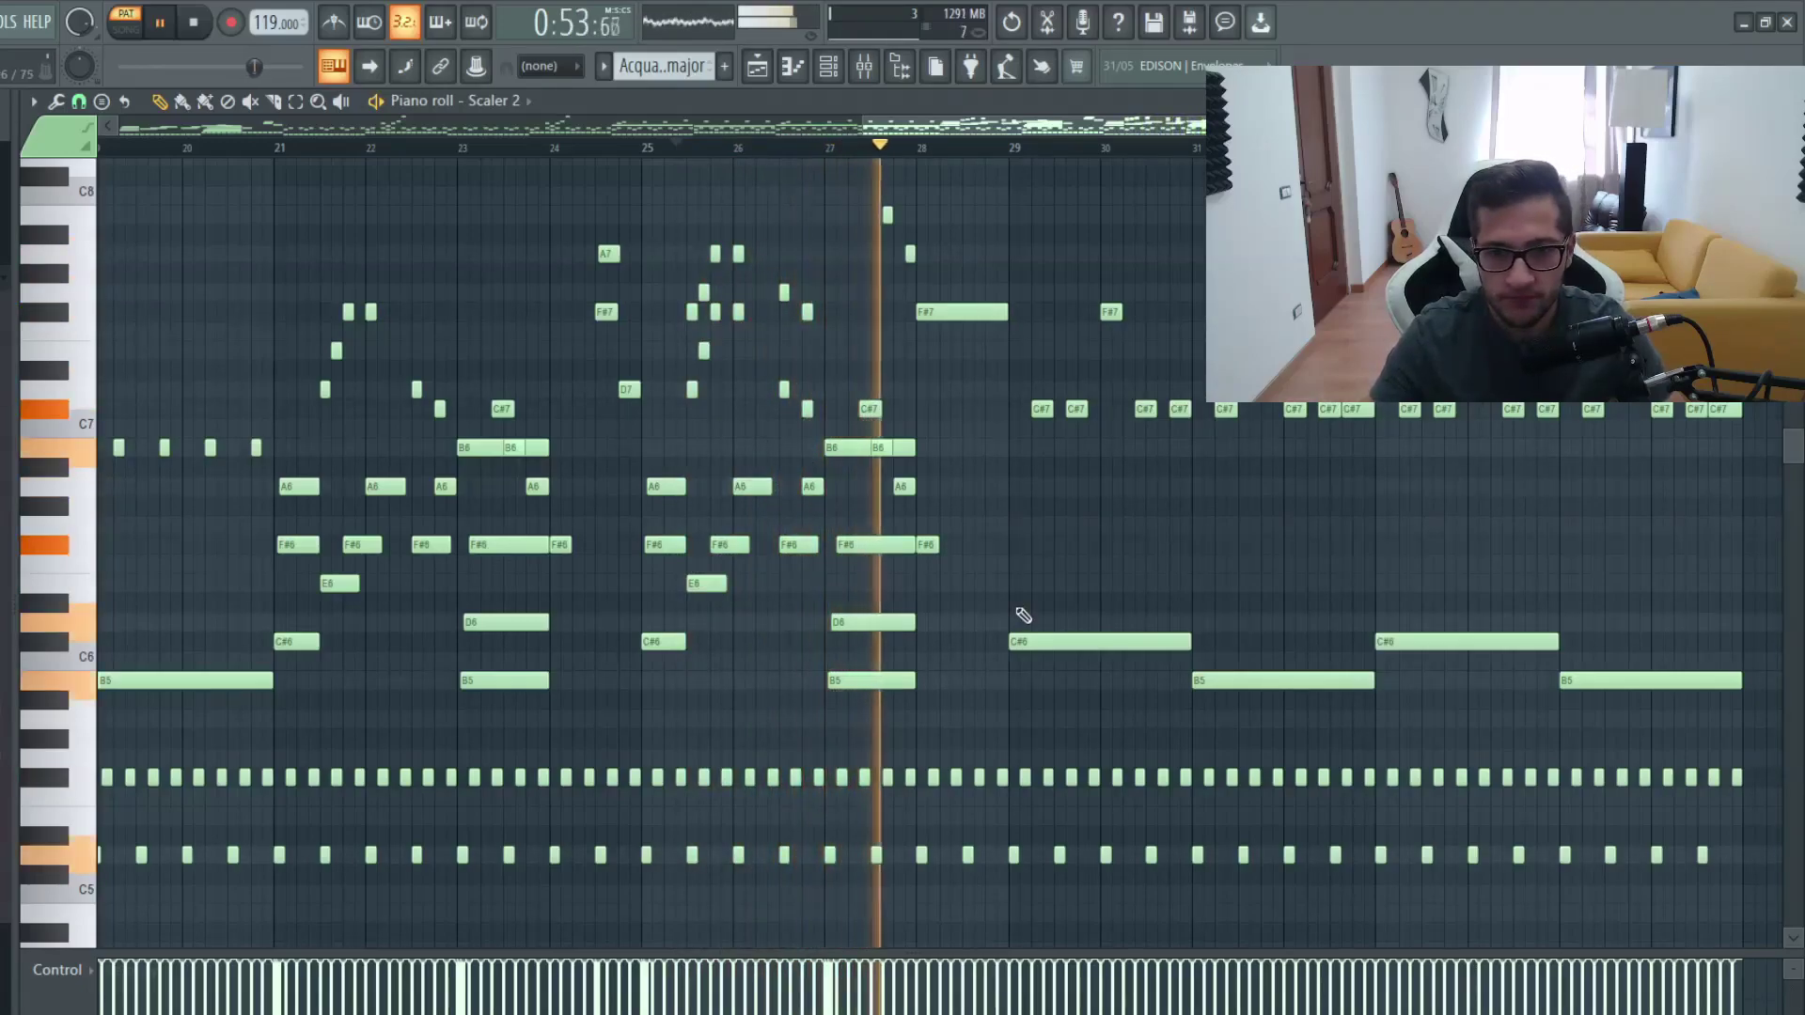
pyautogui.scroll(-3, 1023, 616)
pyautogui.scroll(5, 1543, 733)
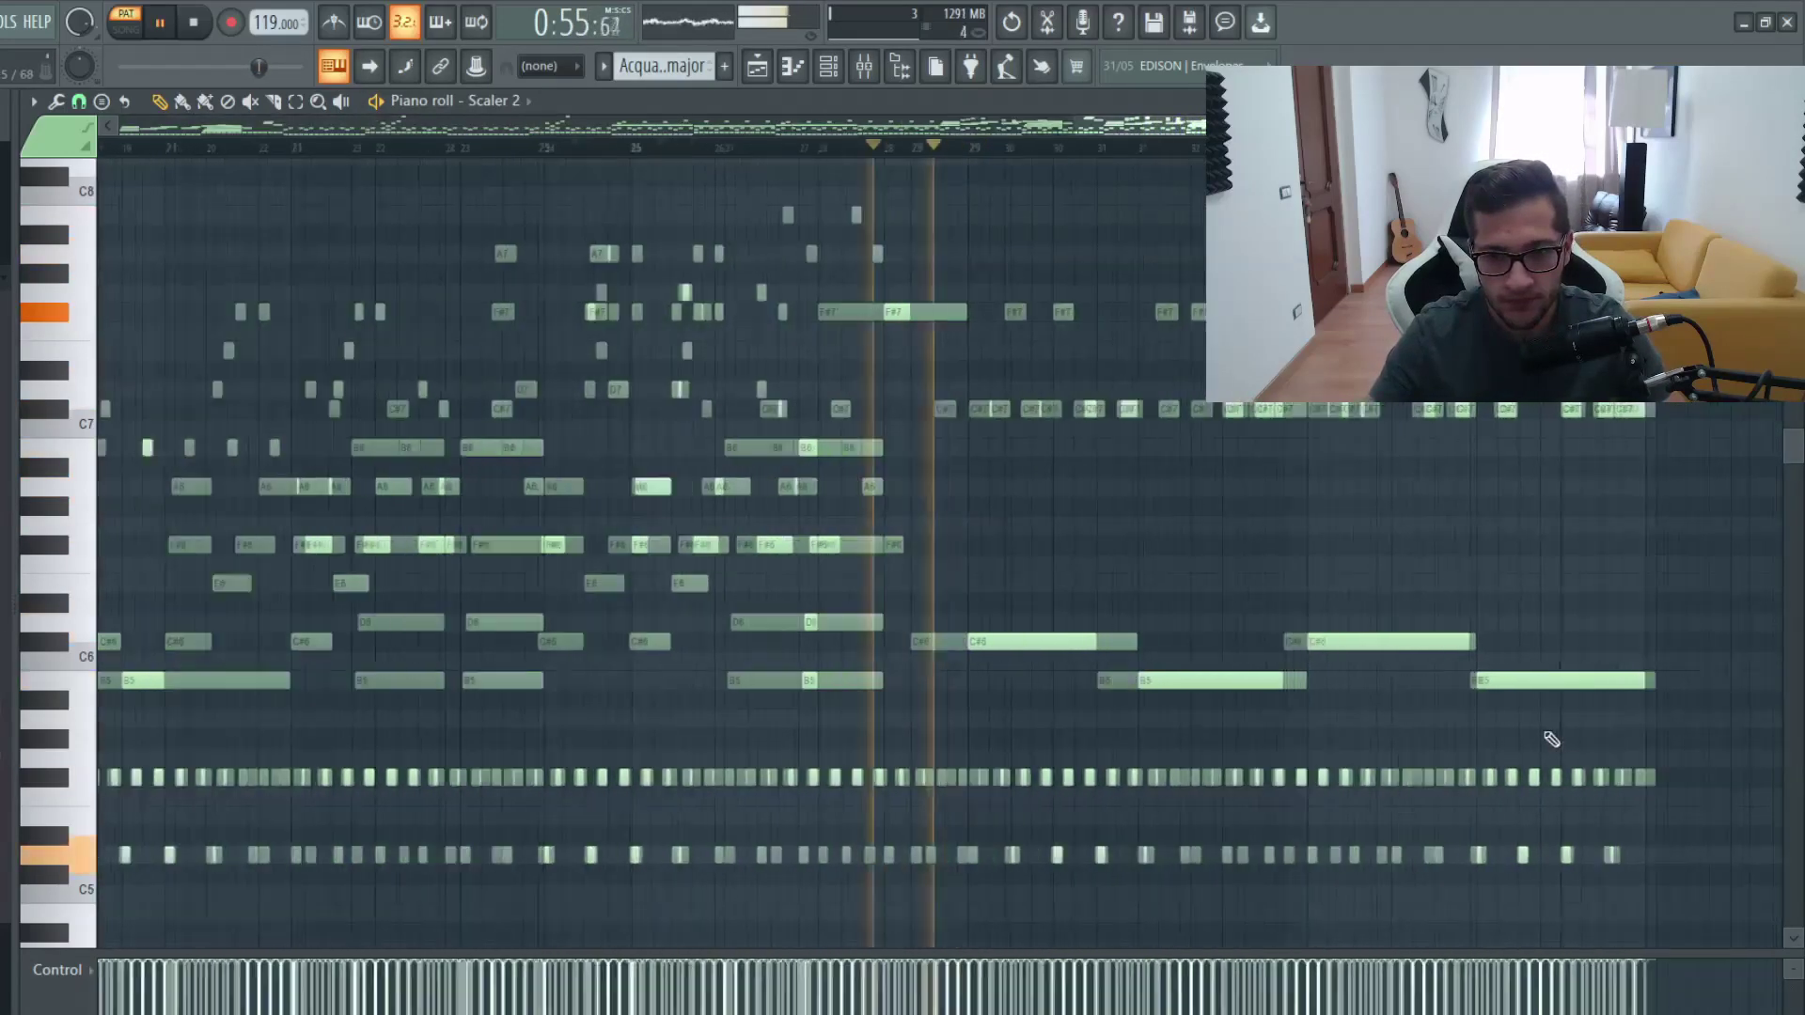
pyautogui.press('space')
pyautogui.click(381, 155)
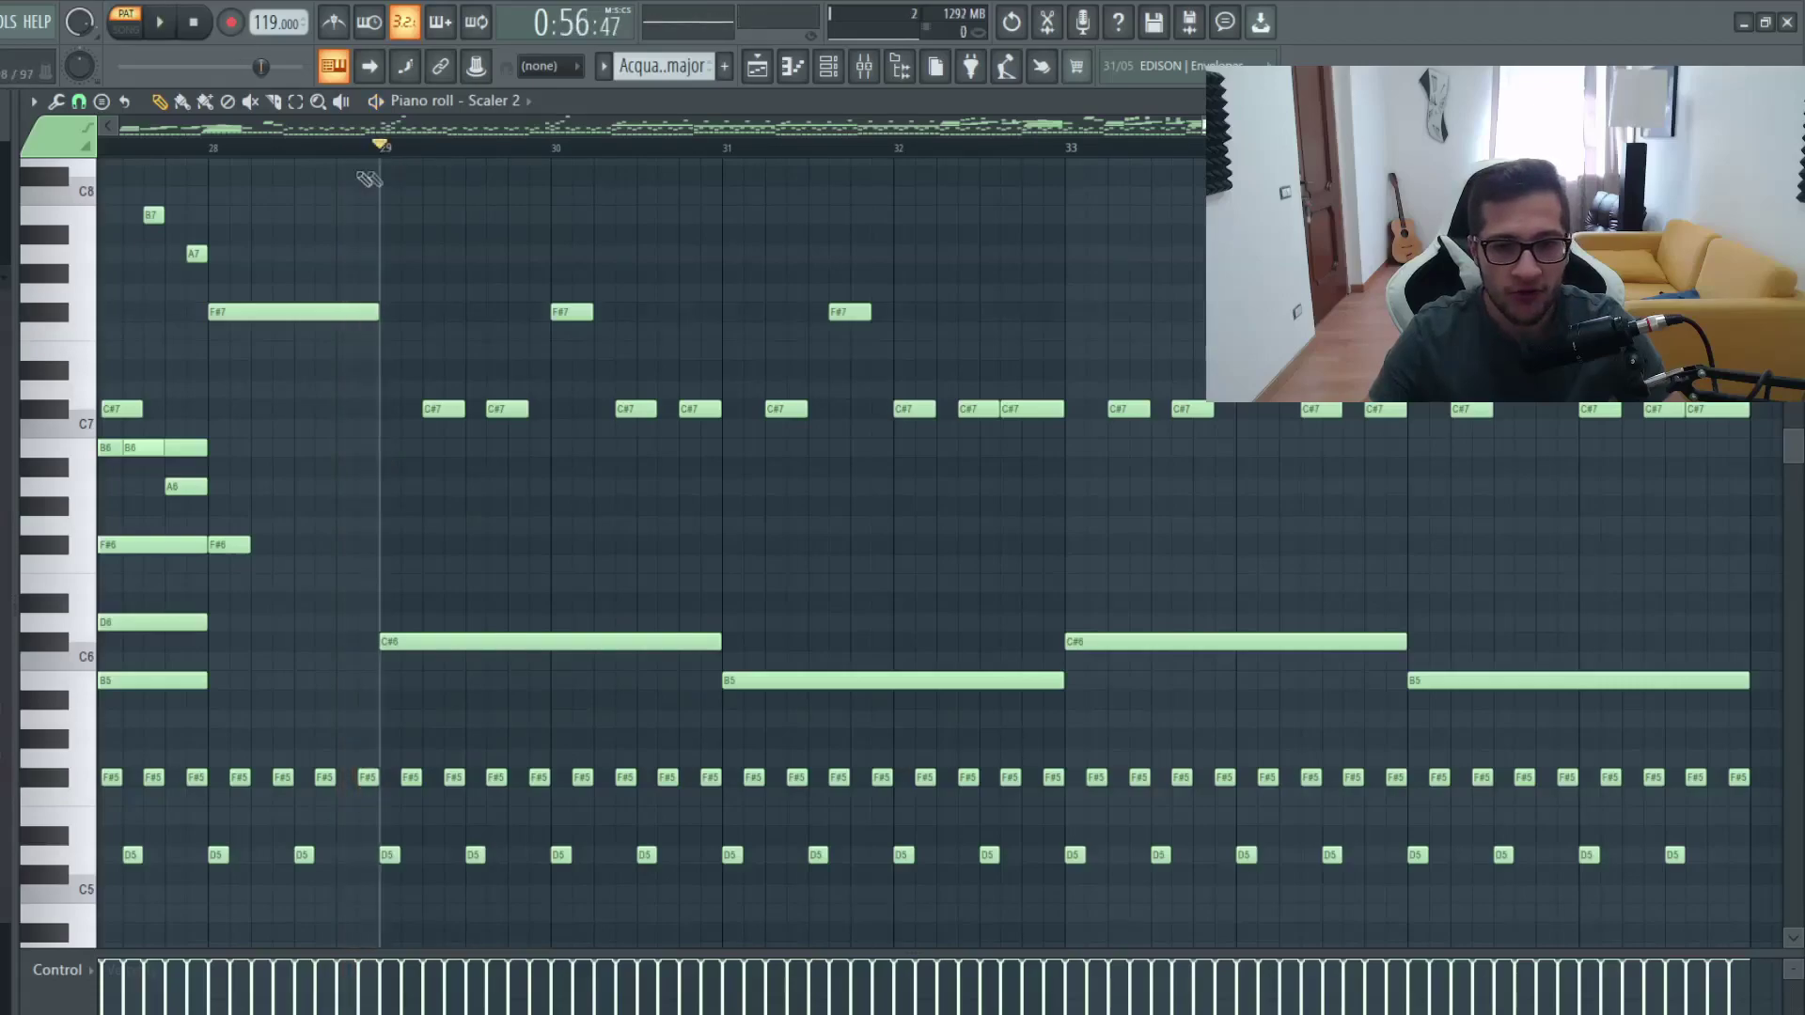
# Select the C#7 and F#7 melody notes from bar 29 onward, try them an octave lower and move them back up
pyautogui.click(295, 100)
pyautogui.scroll(-3, 907, 282)
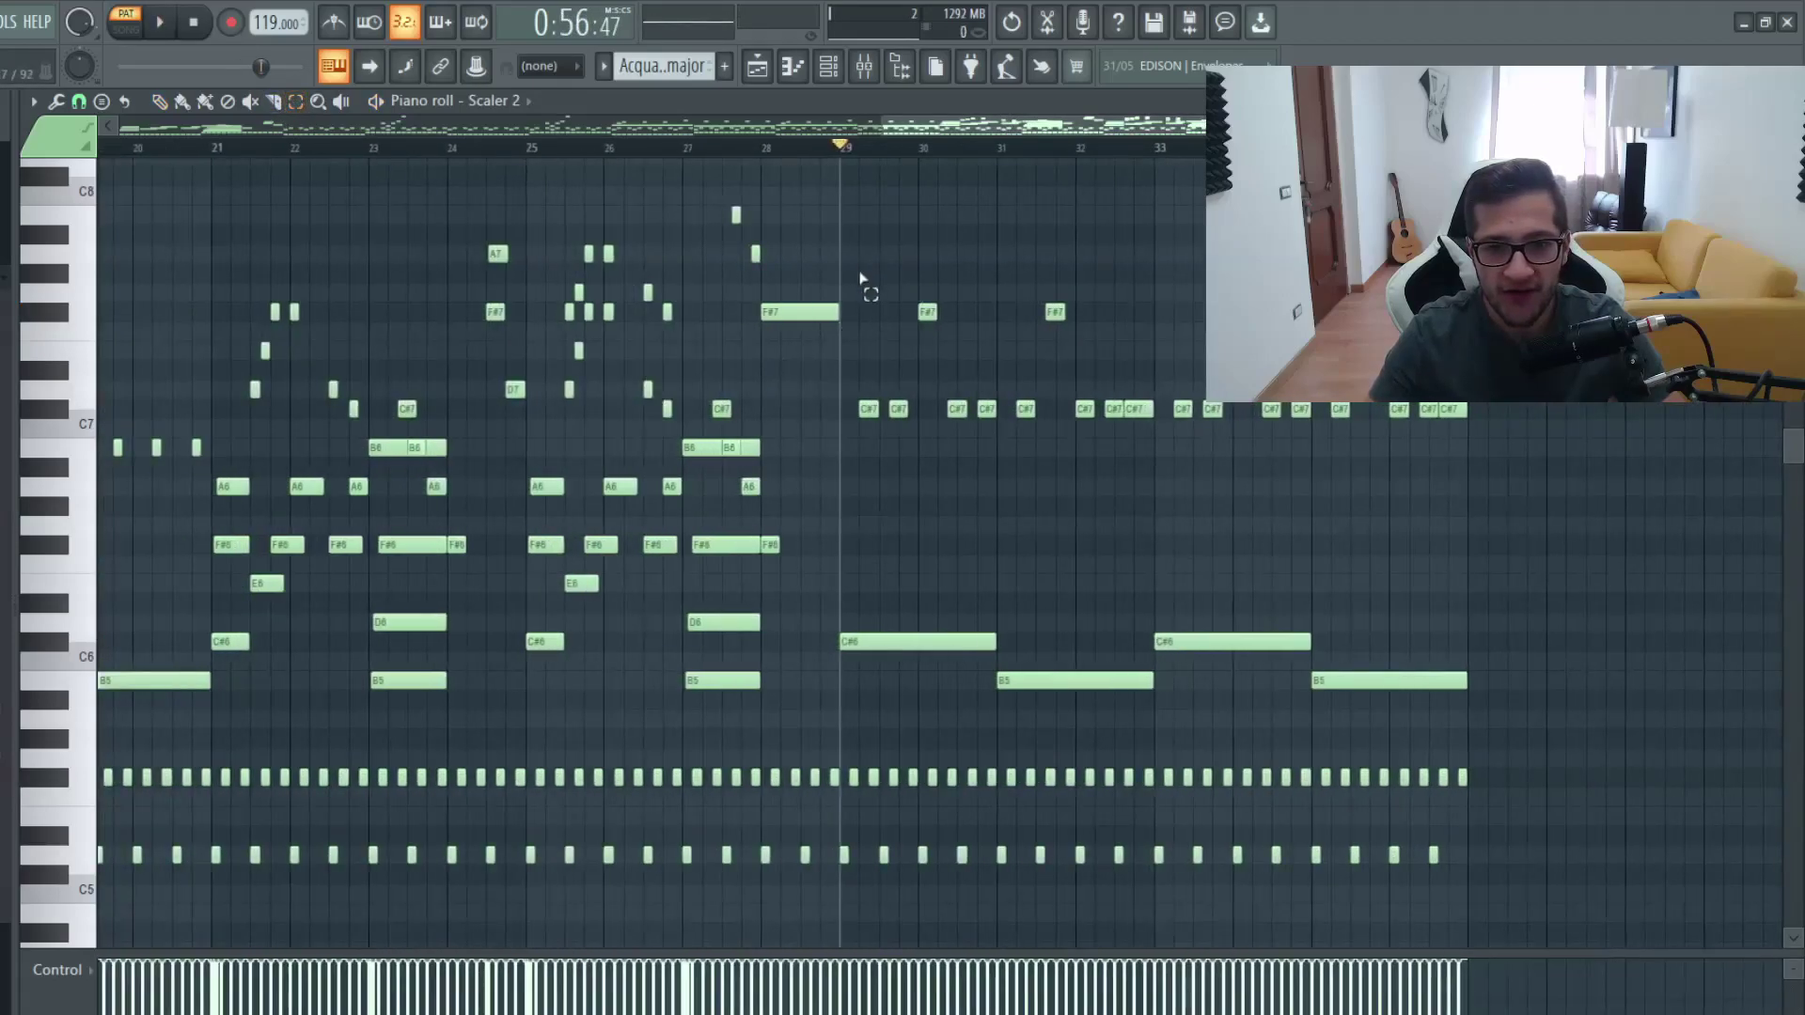
pyautogui.moveTo(860, 278); pyautogui.dragTo(1583, 588)
pyautogui.scroll(4, 1482, 499)
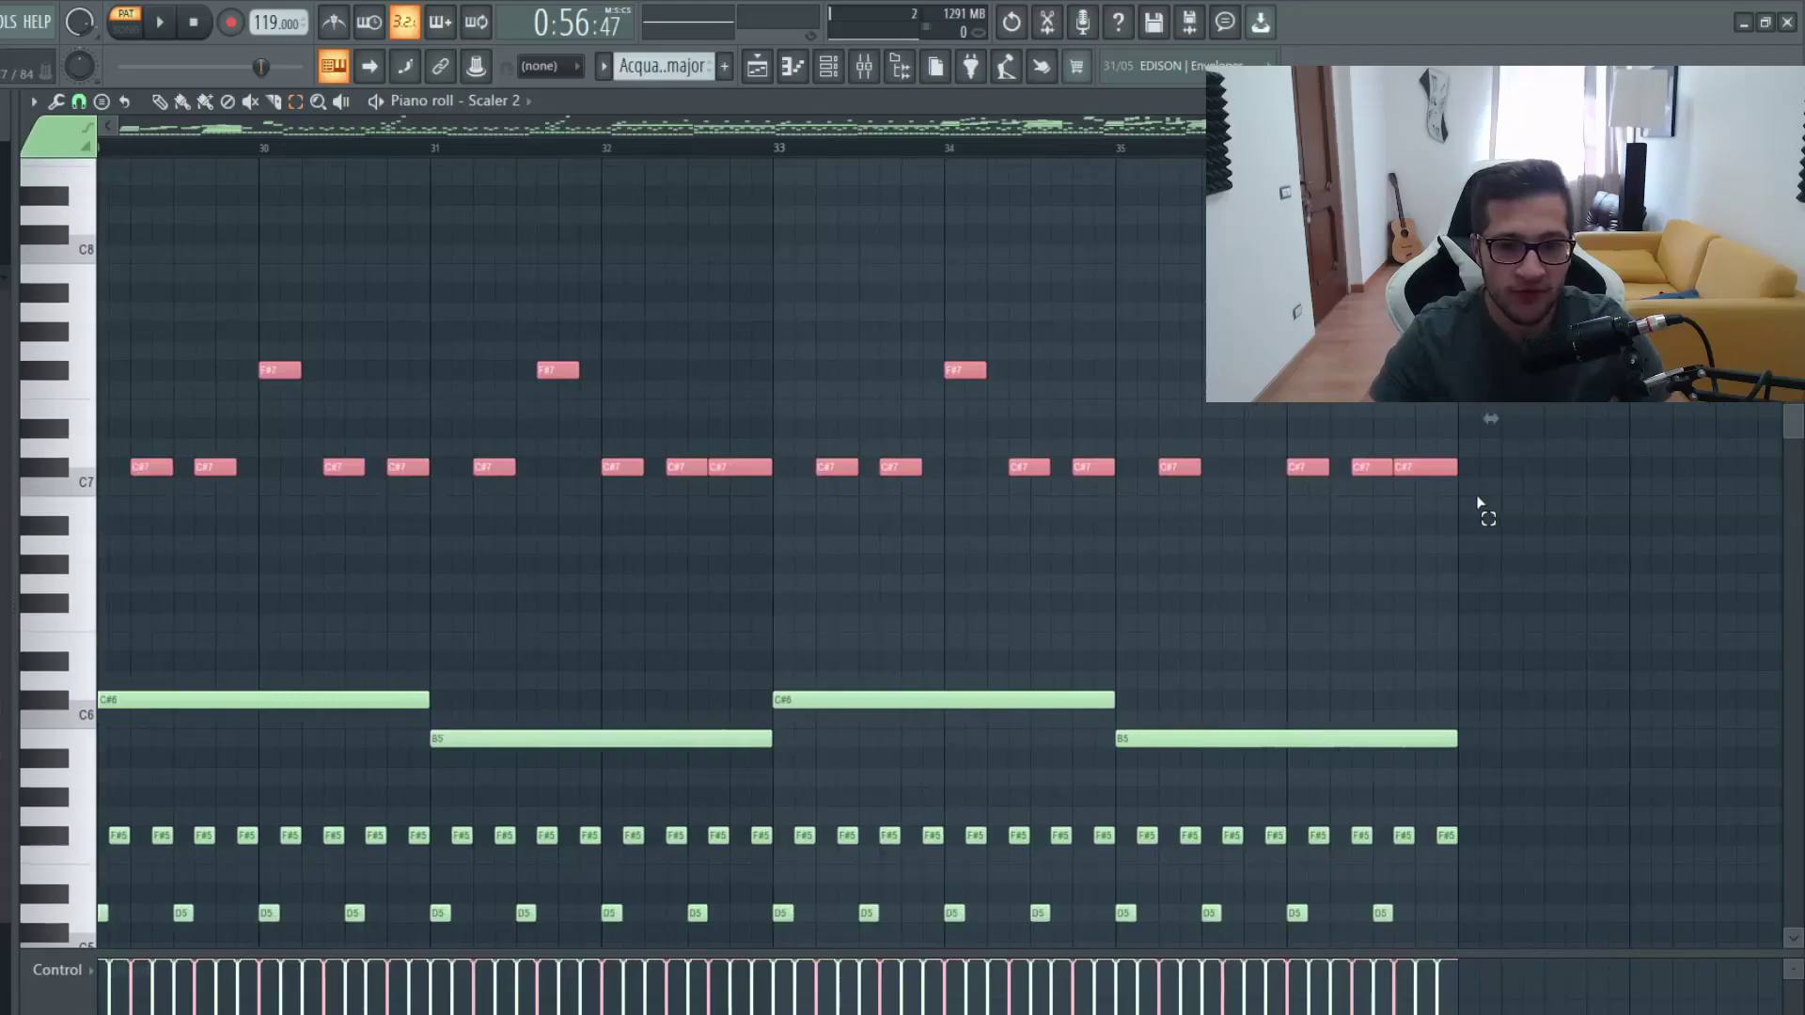
pyautogui.hotkey('ctrl', 'Down')
pyautogui.scroll(-3, 1478, 502)
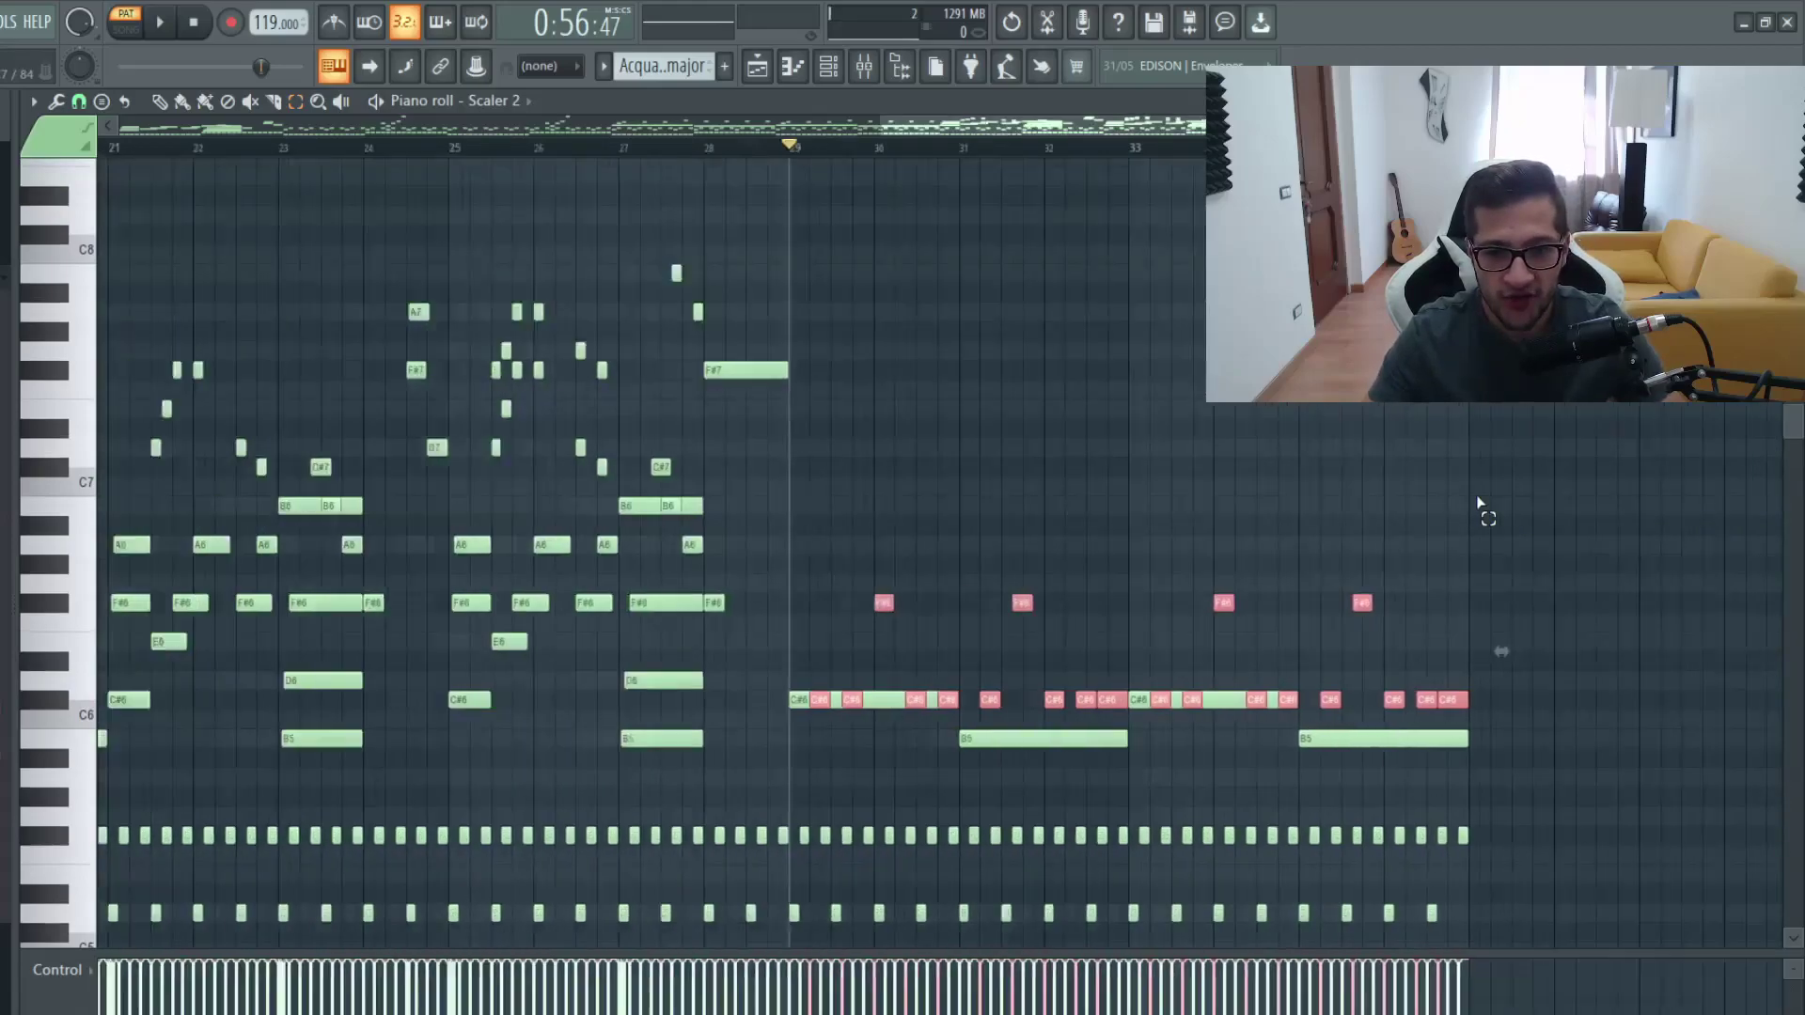
pyautogui.hotkey('ctrl', 'Up')
# Try a small group of upper melody notes three octaves lower and return them to their original octave
pyautogui.scroll(3, 1478, 501)
pyautogui.moveTo(529, 323); pyautogui.dragTo(459, 415)
pyautogui.hotkey('ctrl', 'Down')
pyautogui.hotkey('ctrl', 'Down')
pyautogui.scroll(-3, 455, 395)
pyautogui.hotkey('ctrl', 'Down')
pyautogui.hotkey('ctrl', 'Up')
pyautogui.hotkey('ctrl', 'Up')
pyautogui.hotkey('ctrl', 'Up')
# Play the closing section from bar 29 and stop playback
pyautogui.scroll(3, 450, 385)
pyautogui.moveTo(676, 361); pyautogui.dragTo(1218, 316)
pyautogui.press('space')
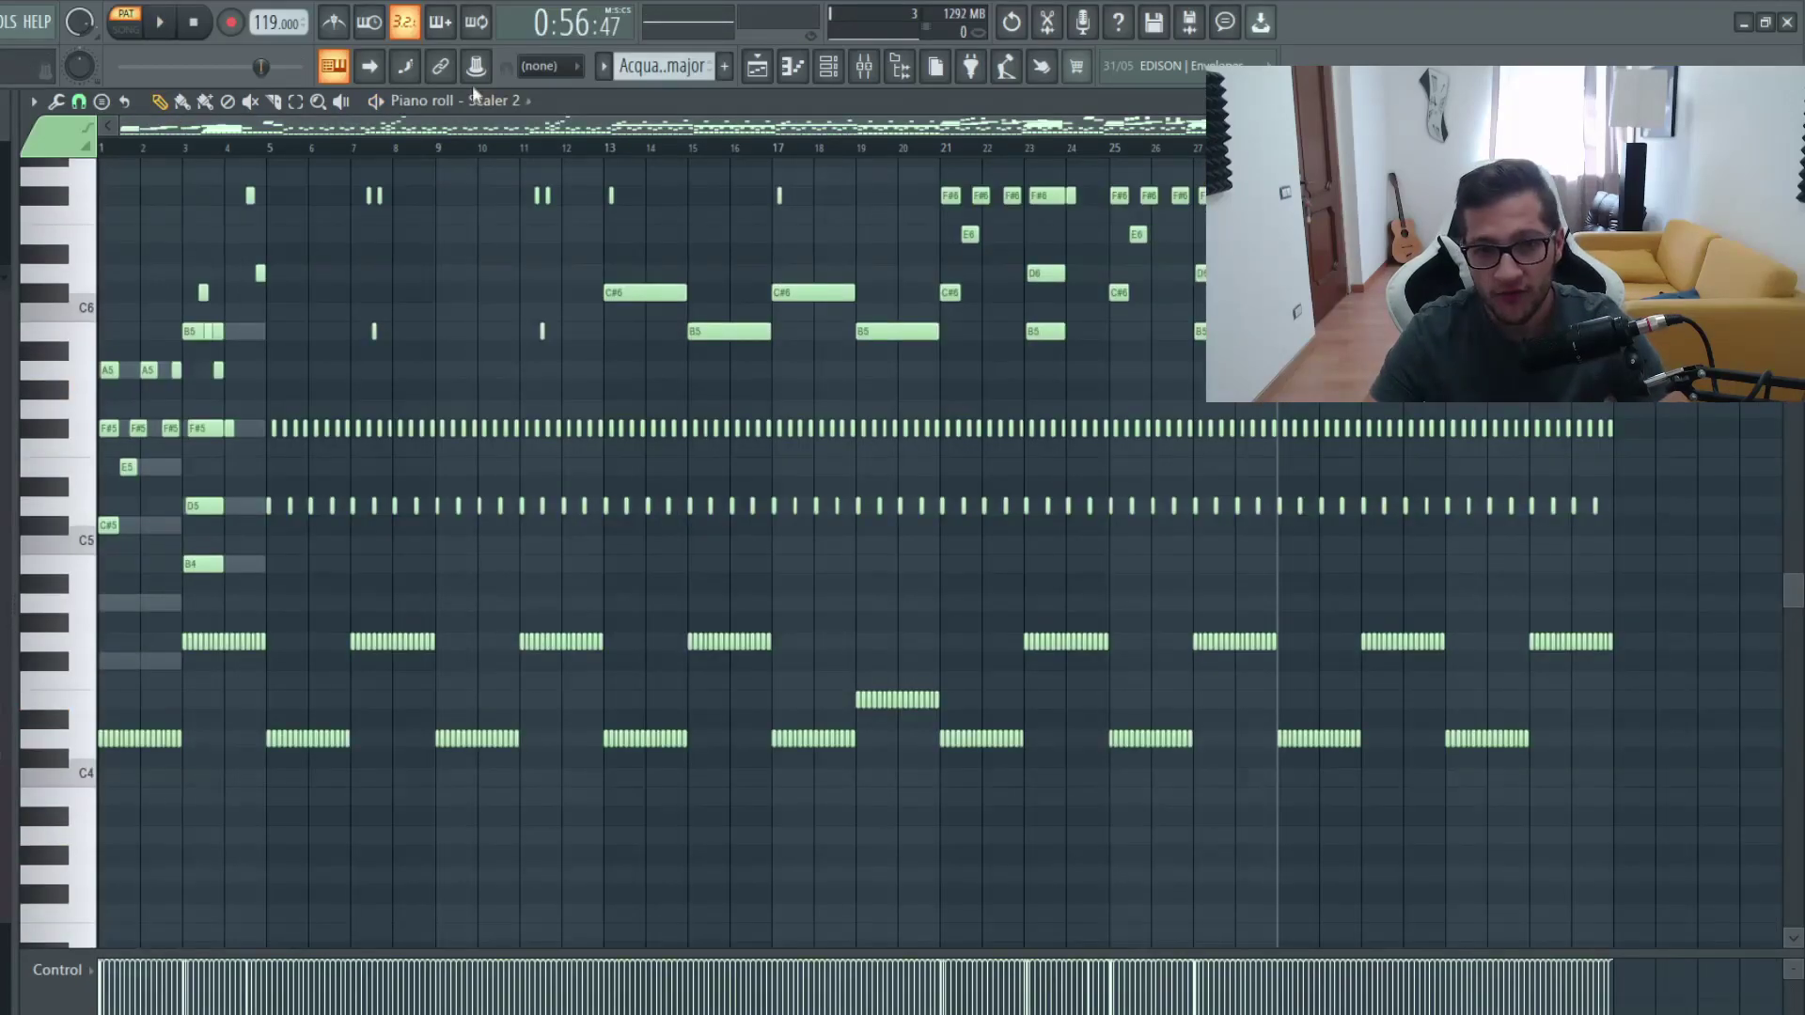
pyautogui.press('space')
pyautogui.scroll(4, 706, 104)
# Select the Ayahuasca 90bpm C major/D Dorian clip in the playlist and audition the C maj triad in Scaler 2
pyautogui.click(756, 66)
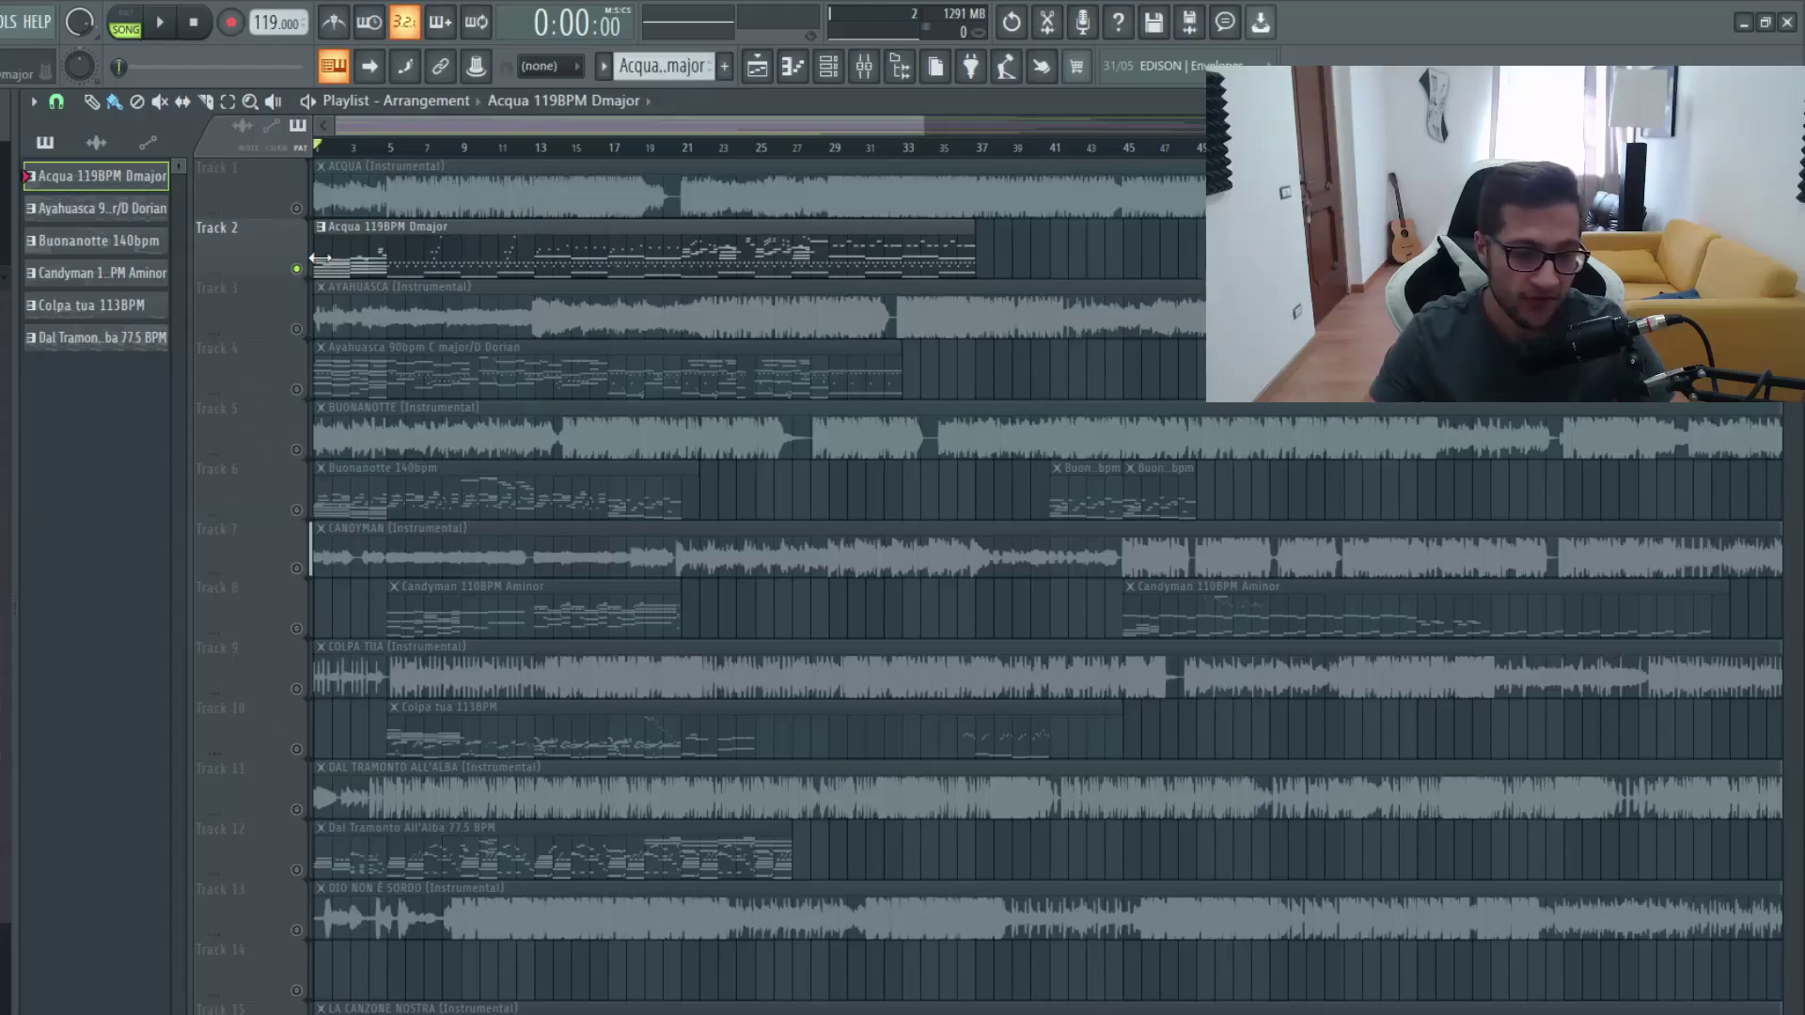
pyautogui.click(317, 385)
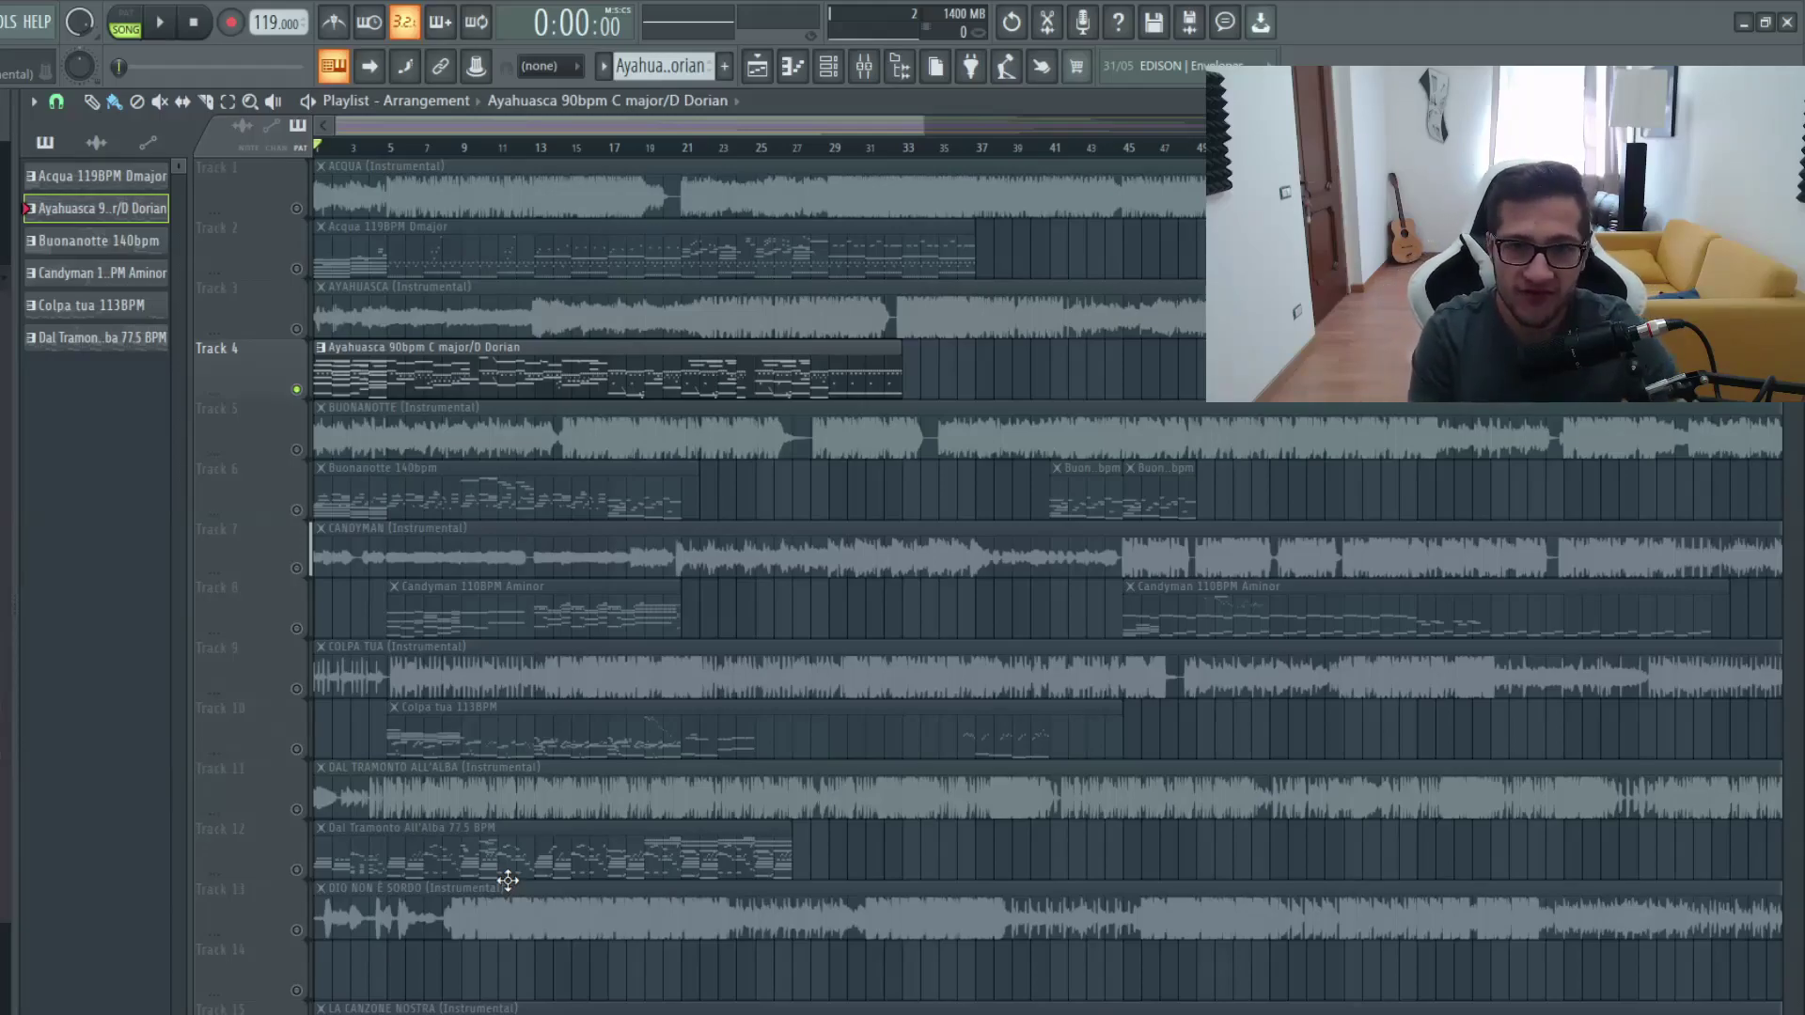
pyautogui.press('F6')
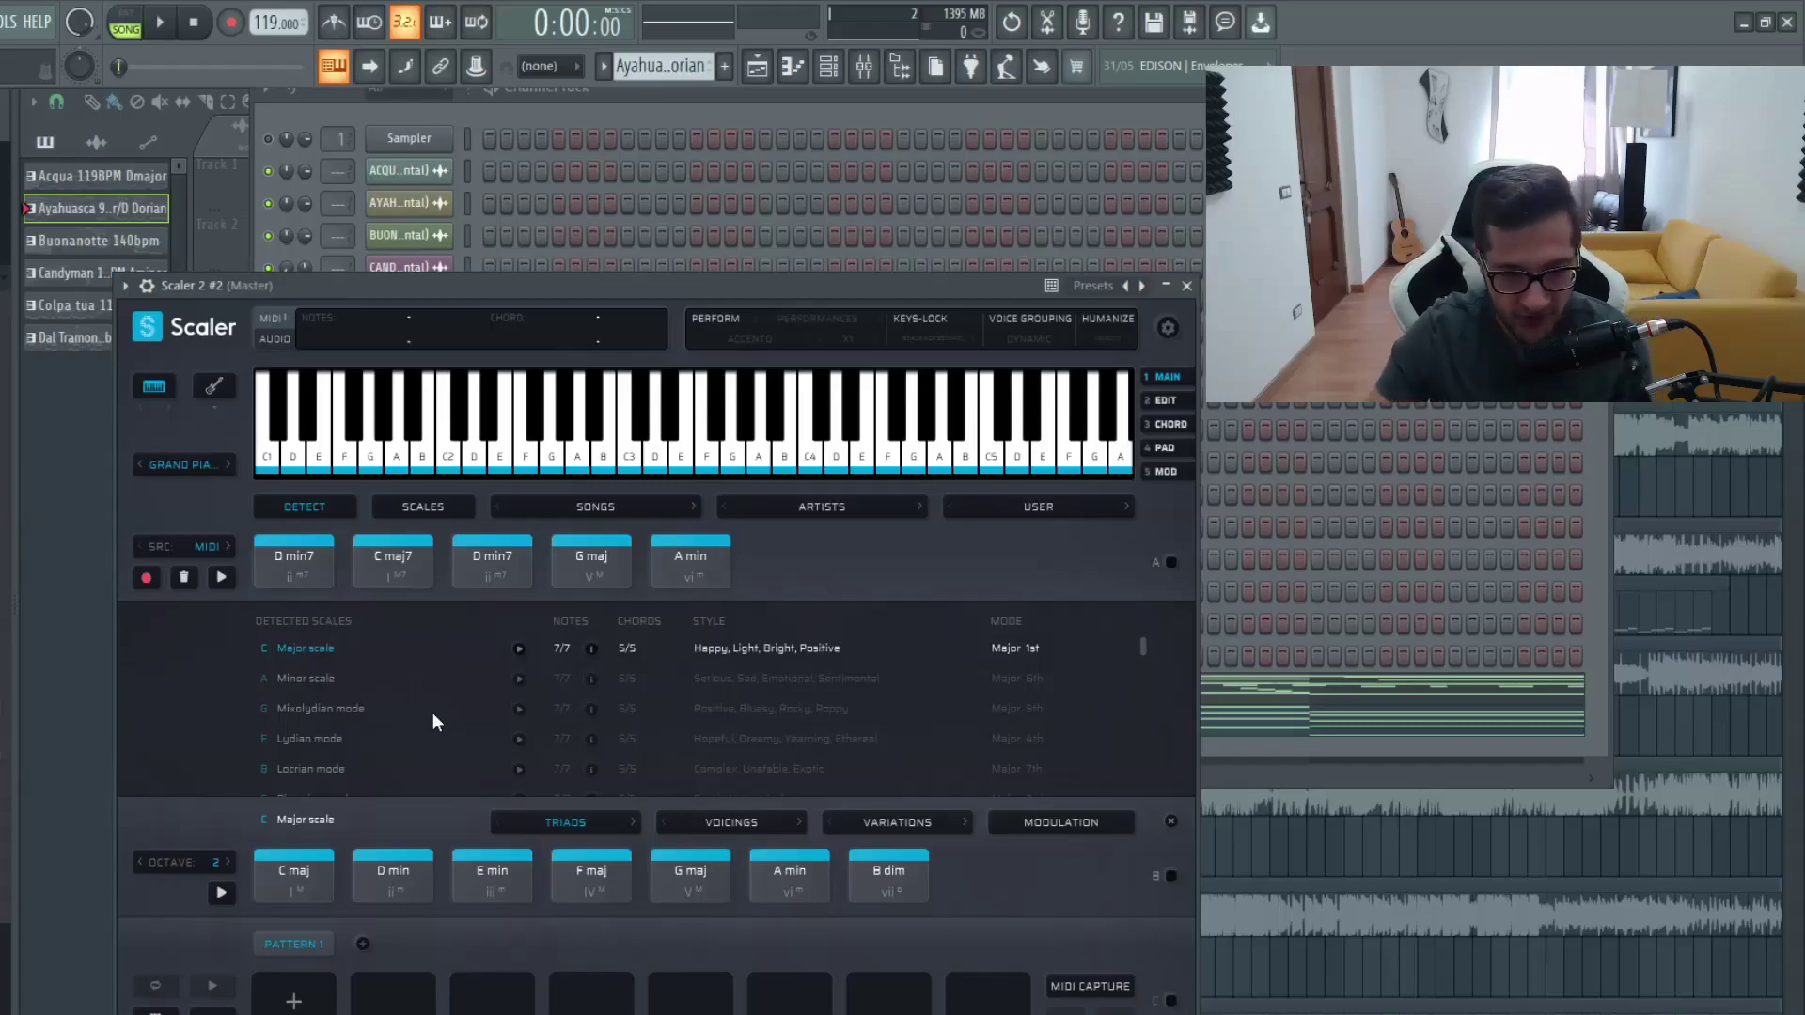
pyautogui.click(304, 878)
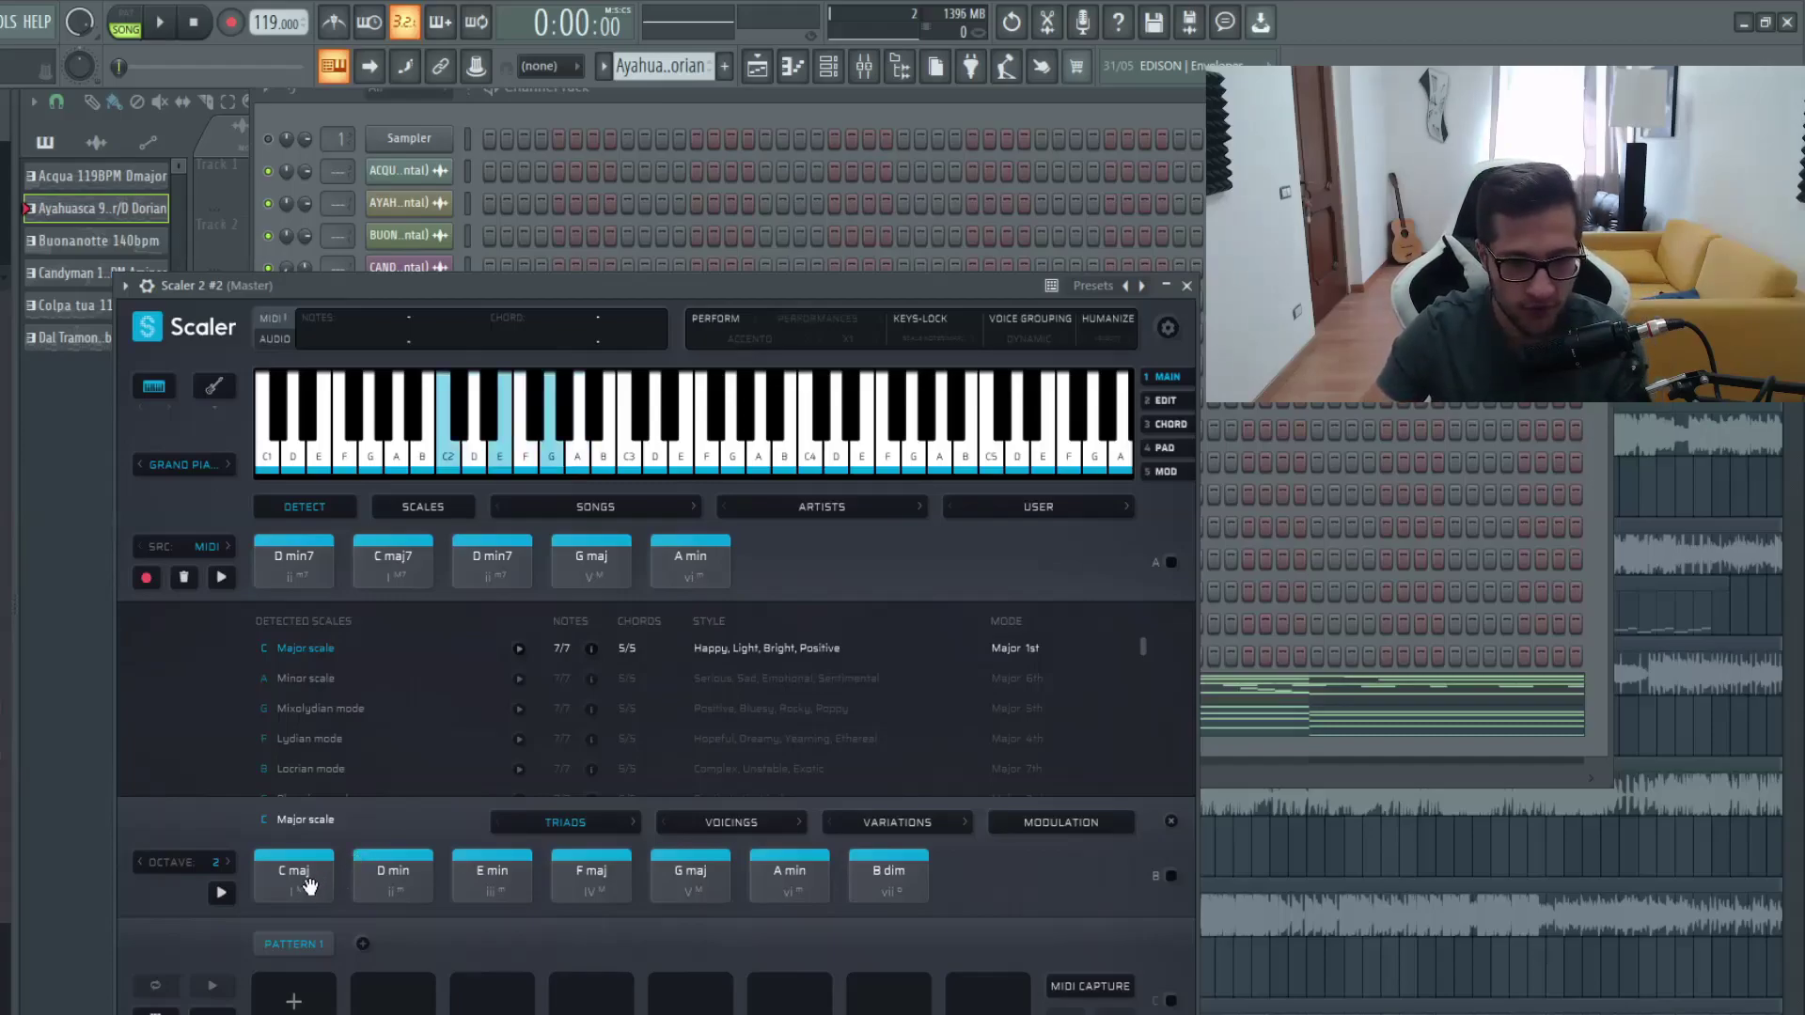
# Compare the detected D Dorian mode with the C Major scale and audition the D min triad
pyautogui.scroll(1, 545, 766)
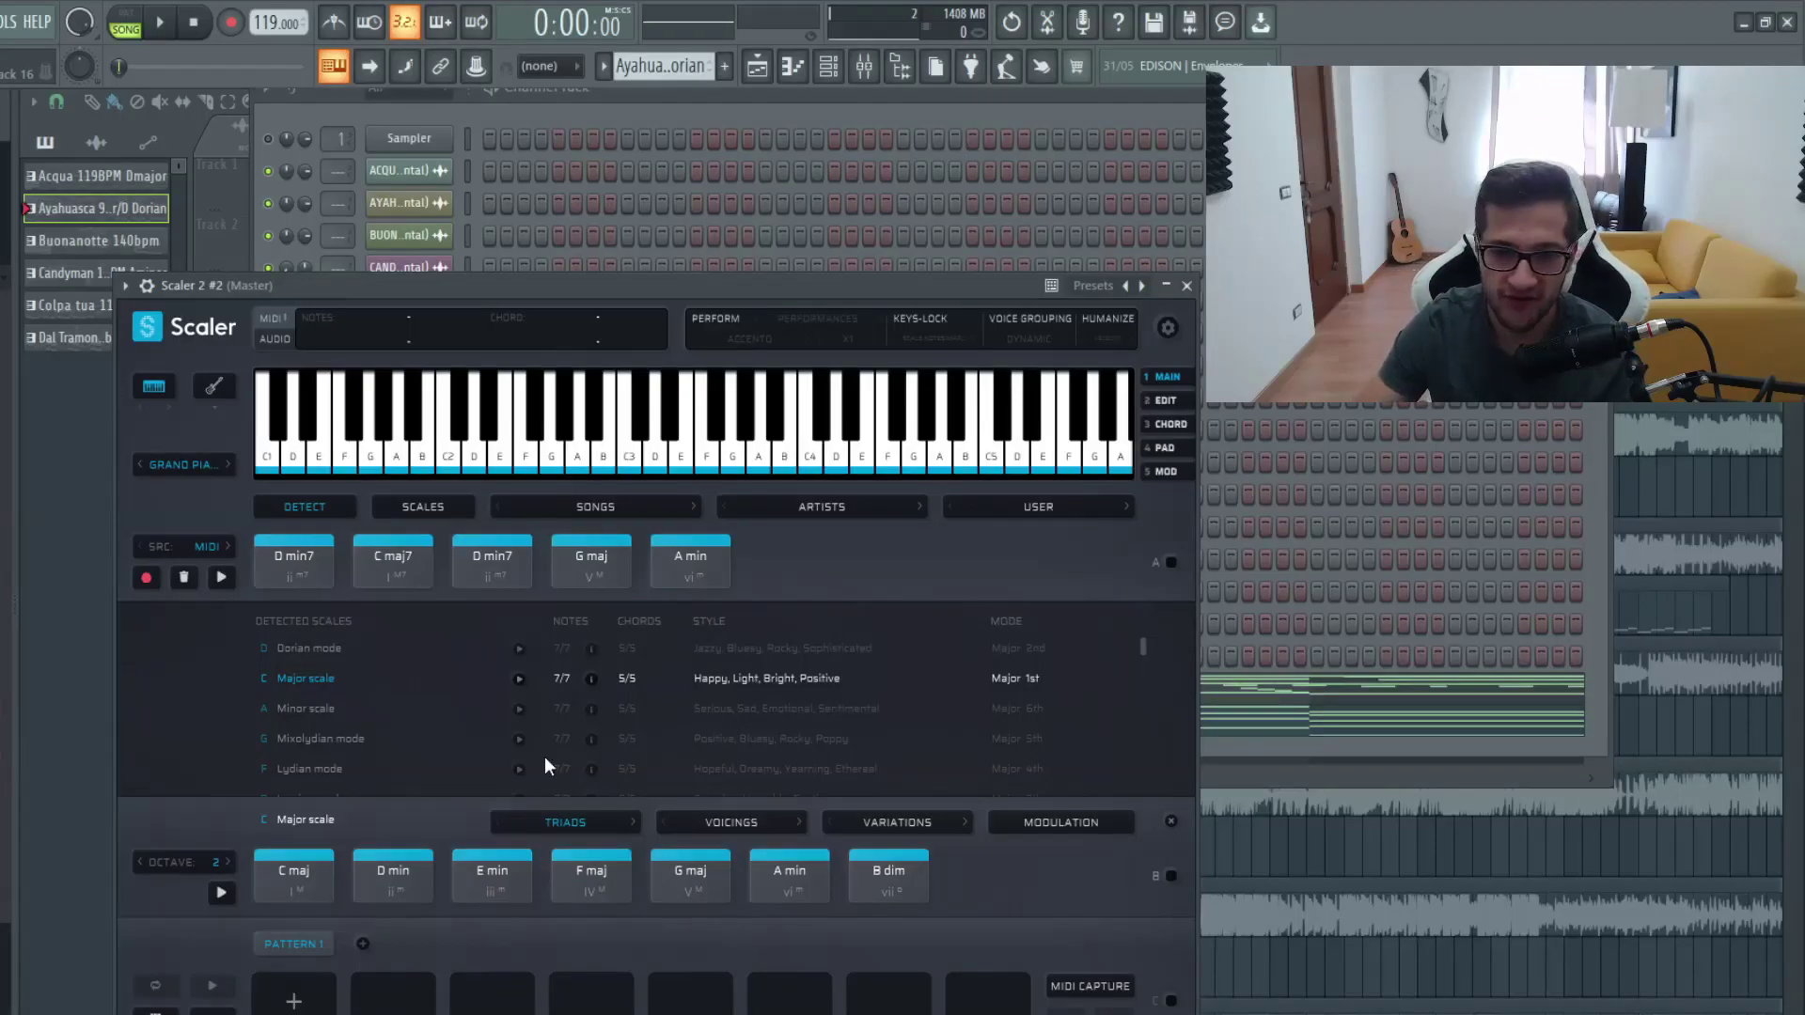
pyautogui.click(421, 647)
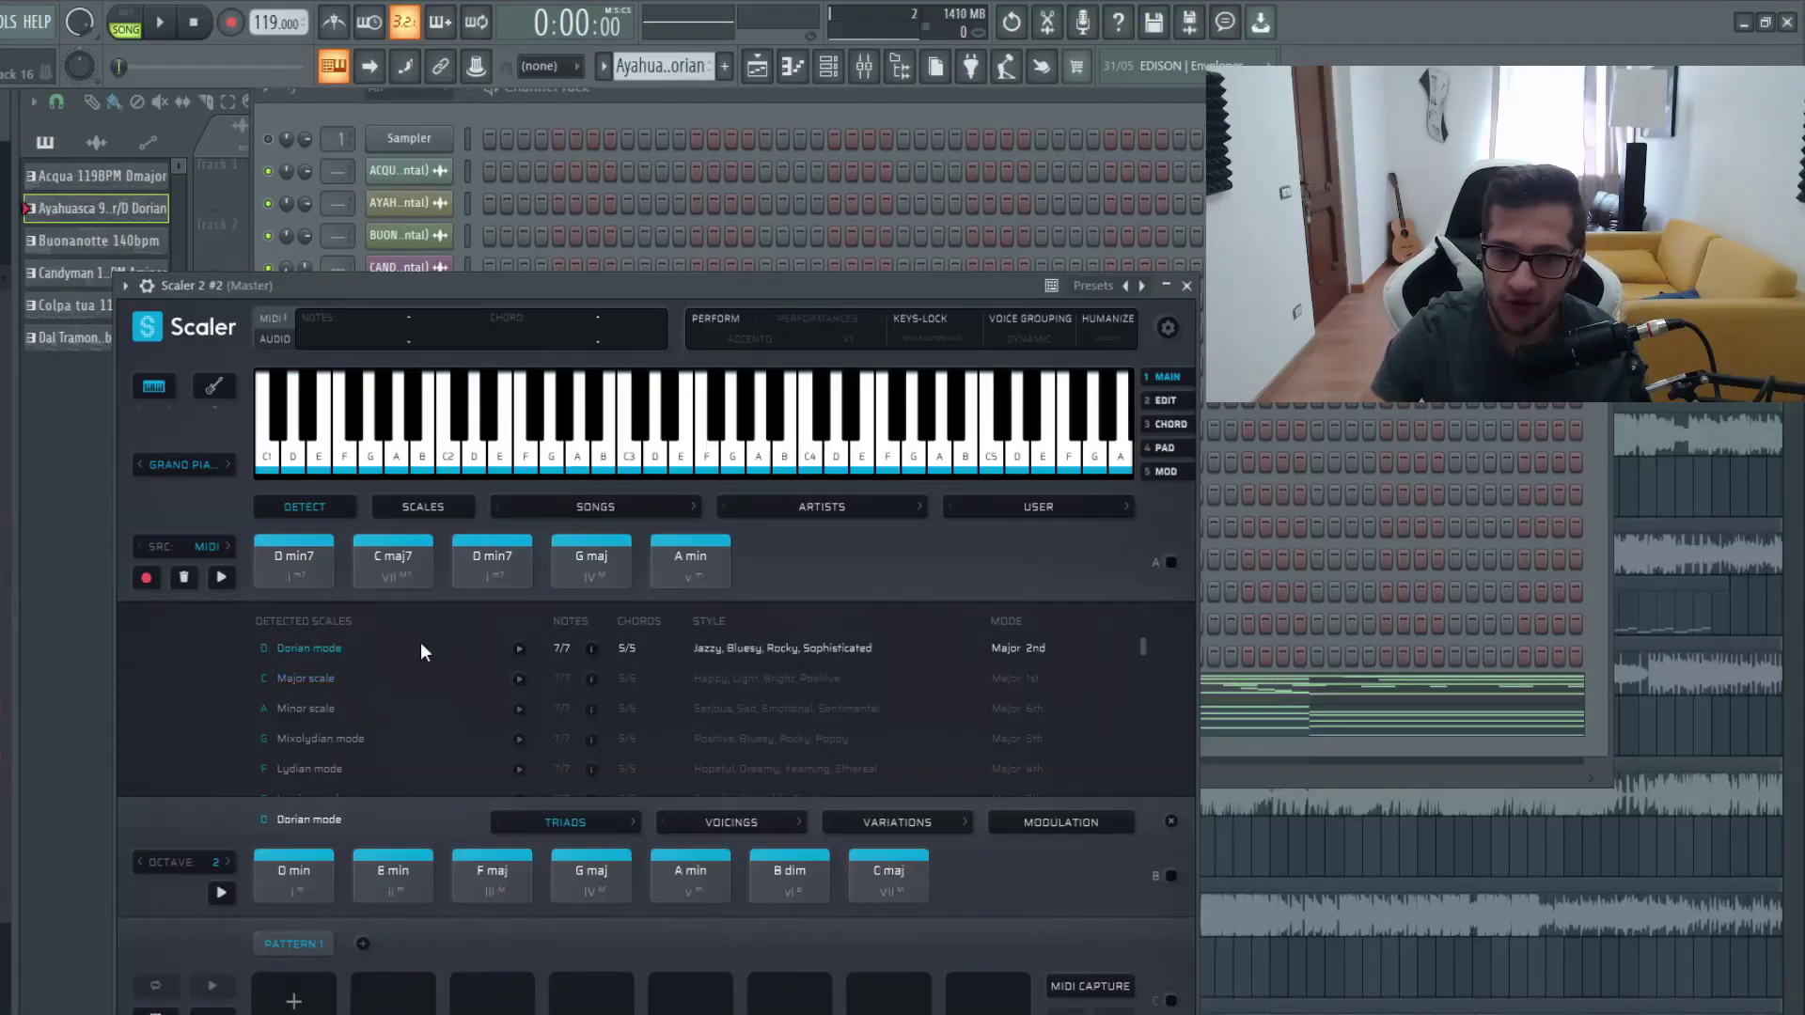
pyautogui.click(346, 685)
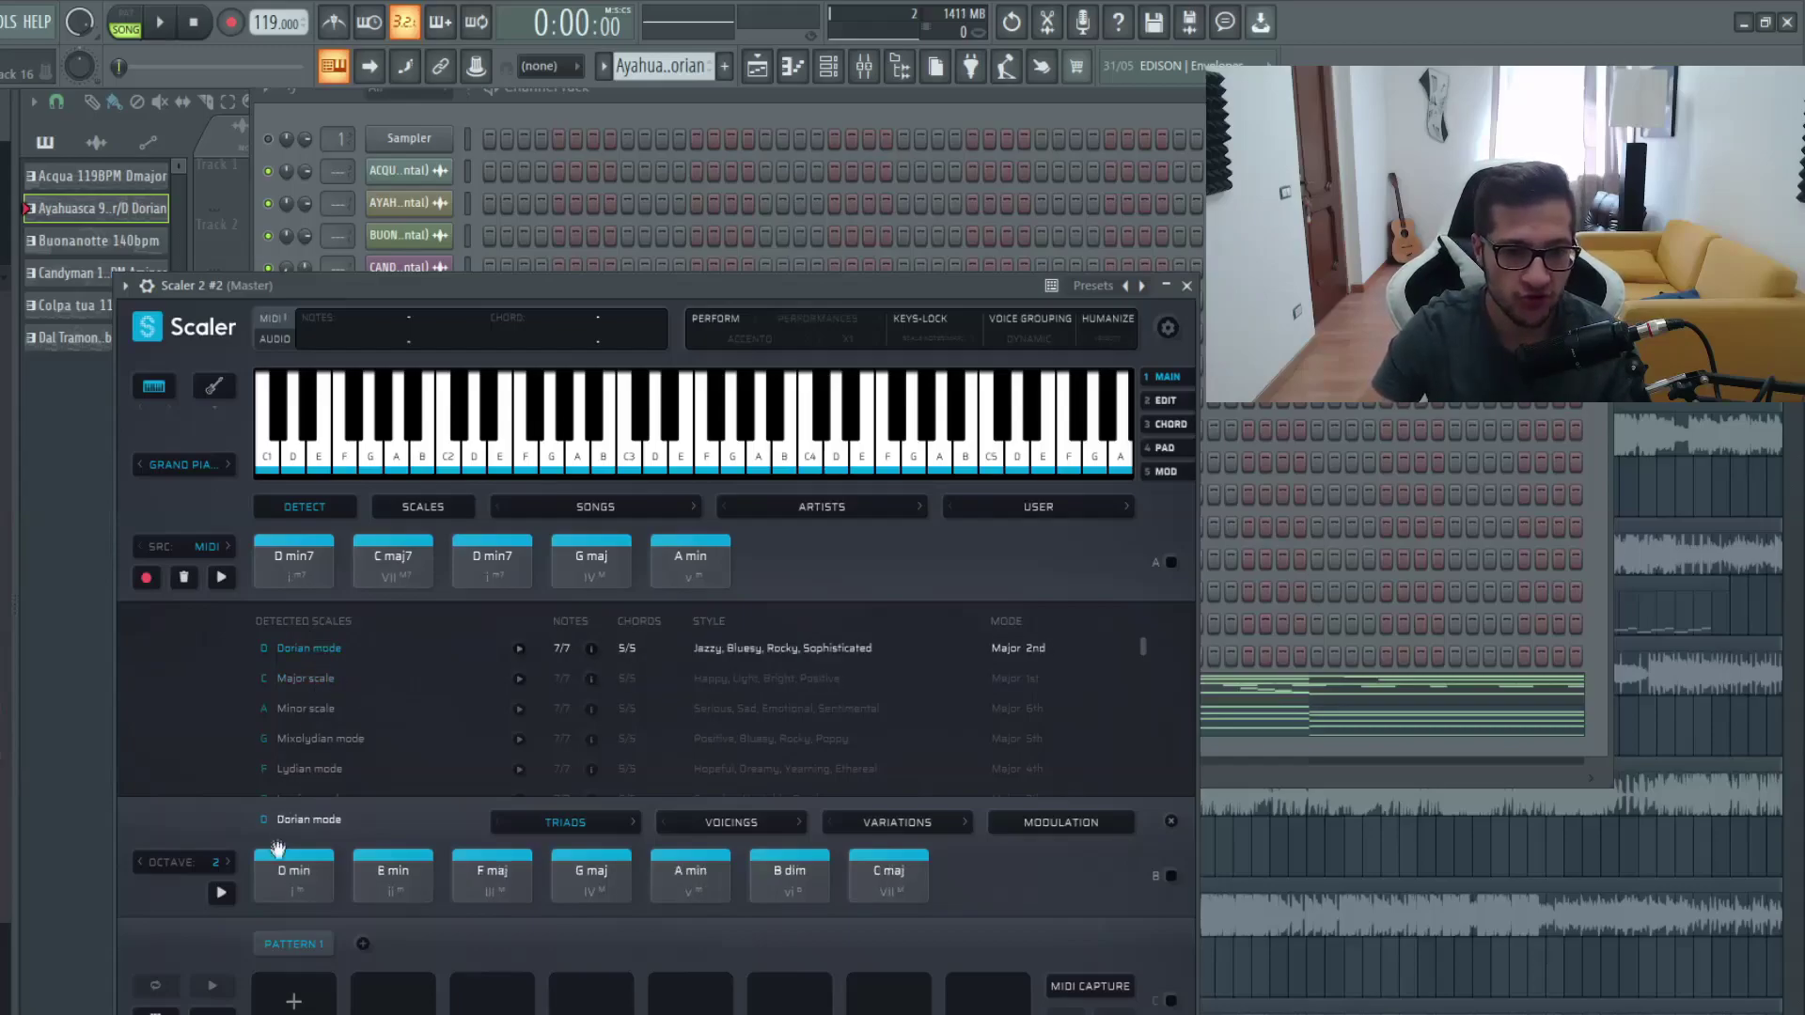
pyautogui.click(299, 874)
pyautogui.click(325, 657)
pyautogui.click(337, 675)
pyautogui.click(337, 658)
pyautogui.click(323, 686)
pyautogui.click(320, 652)
pyautogui.click(294, 865)
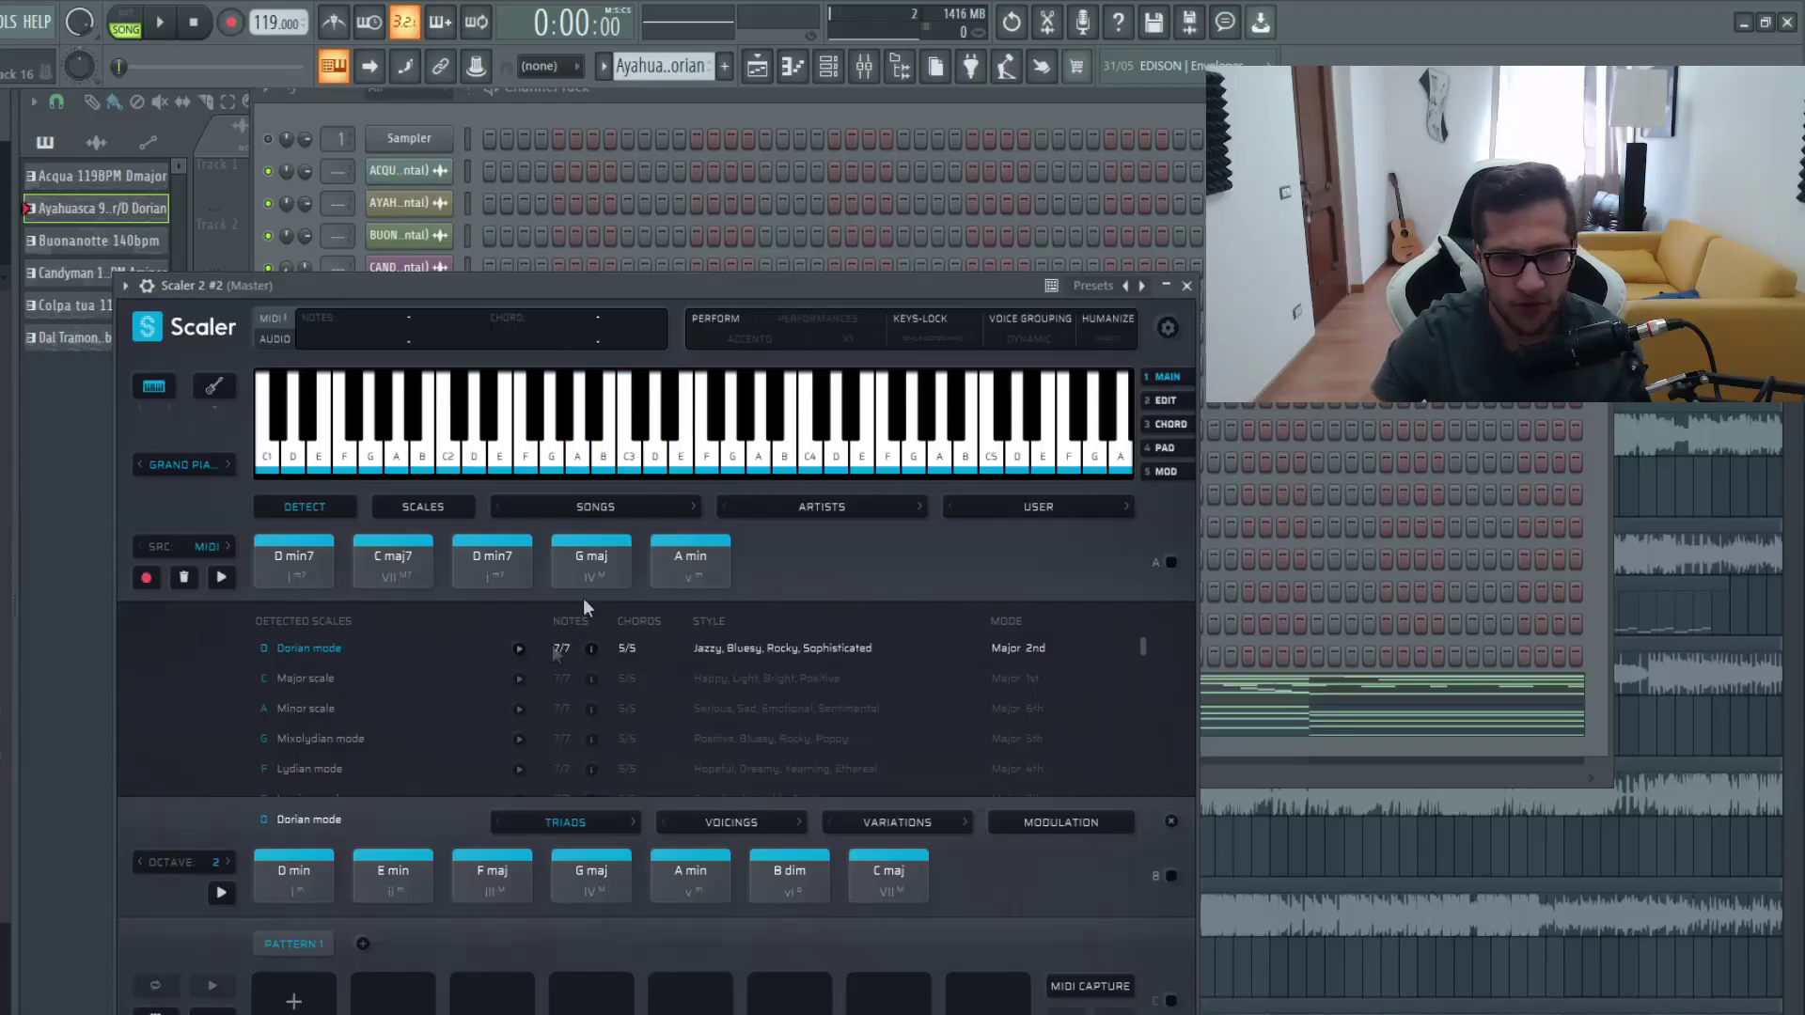
# Close Scaler and open the Scaler 2 #2 chord progression in the piano roll
pyautogui.click(1187, 286)
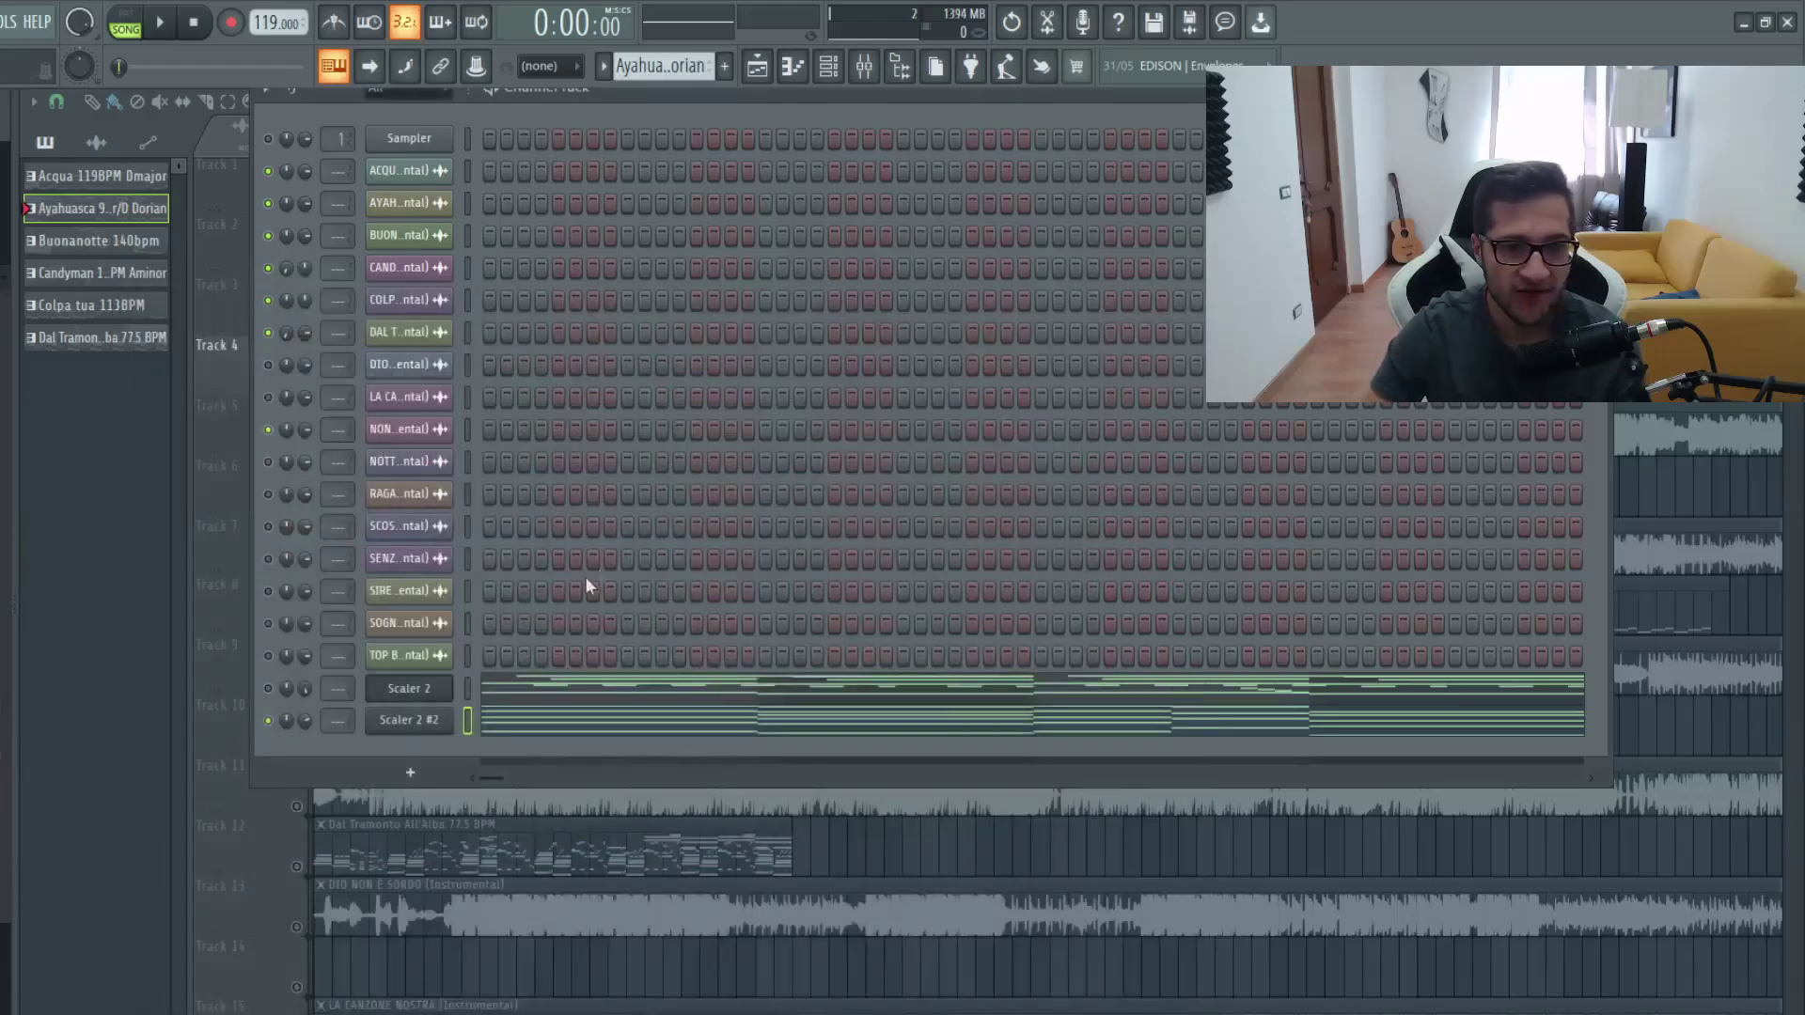
pyautogui.click(474, 726)
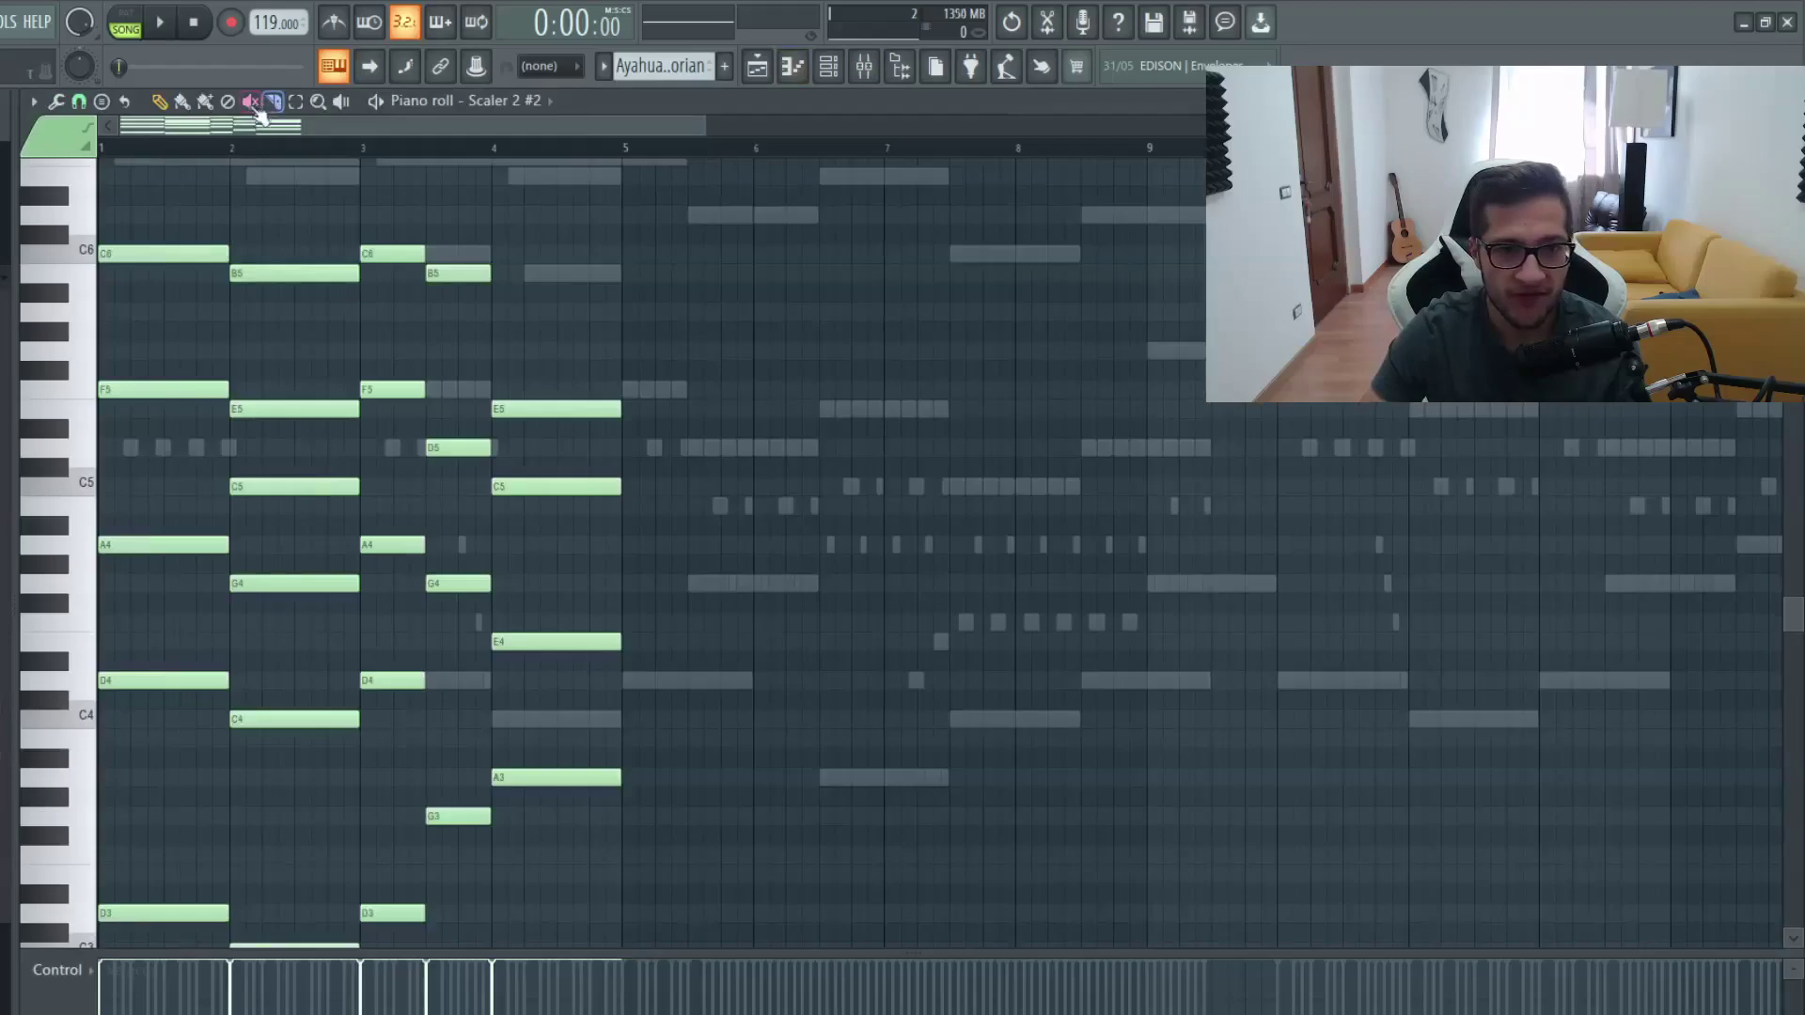
pyautogui.scroll(-3, 224, 183)
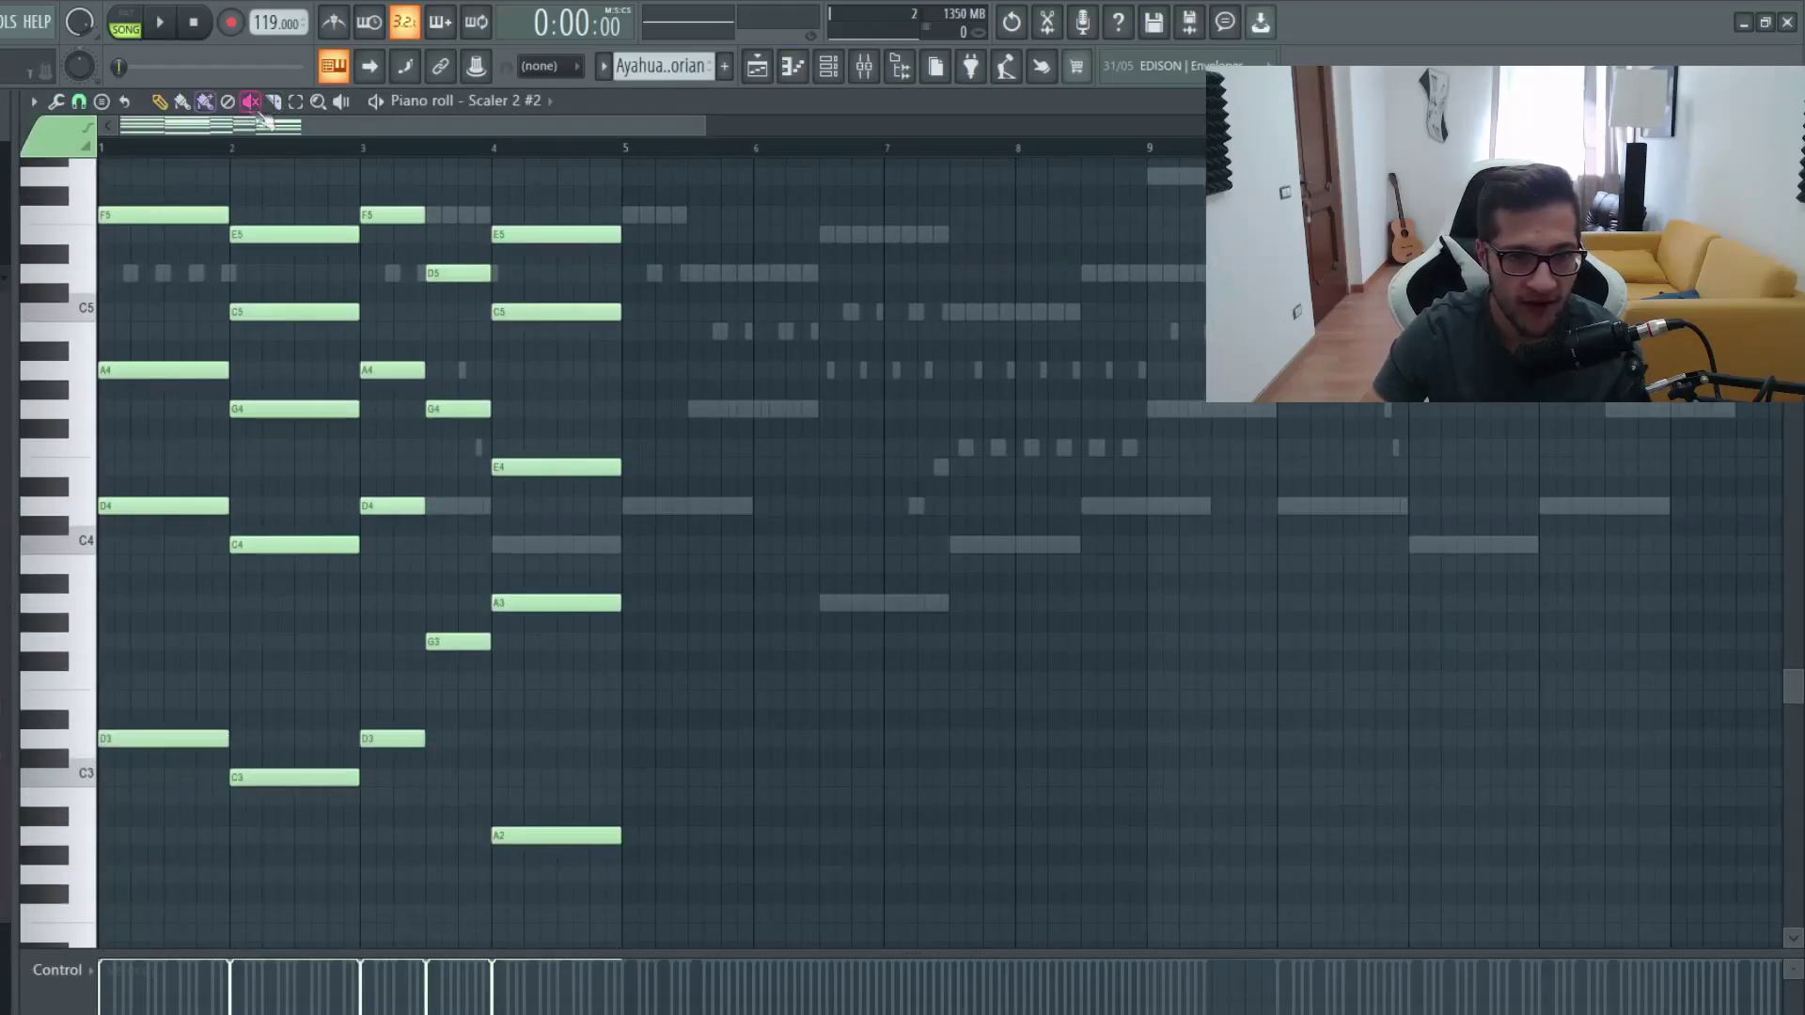
# Stamp the D Dorian scale notes from D3 to C4 at the start of bar 5 and clear the selection
pyautogui.click(102, 100)
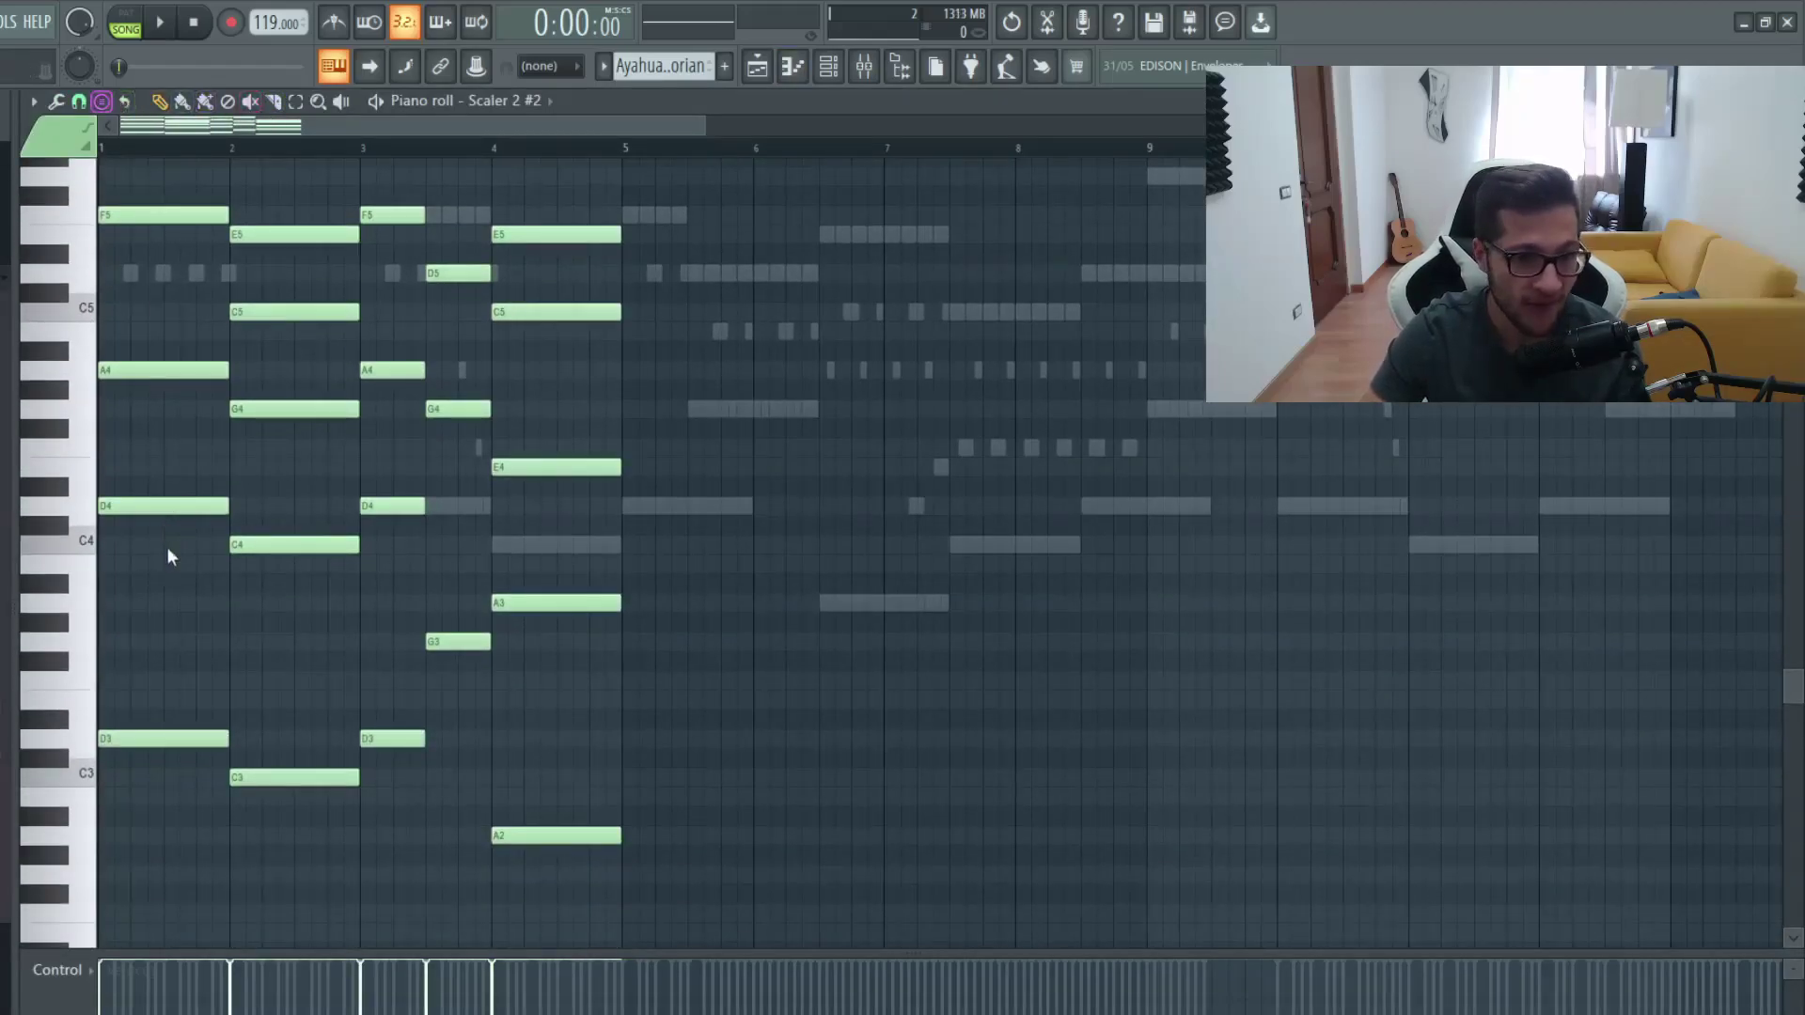
pyautogui.moveTo(612, 754); pyautogui.dragTo(624, 732)
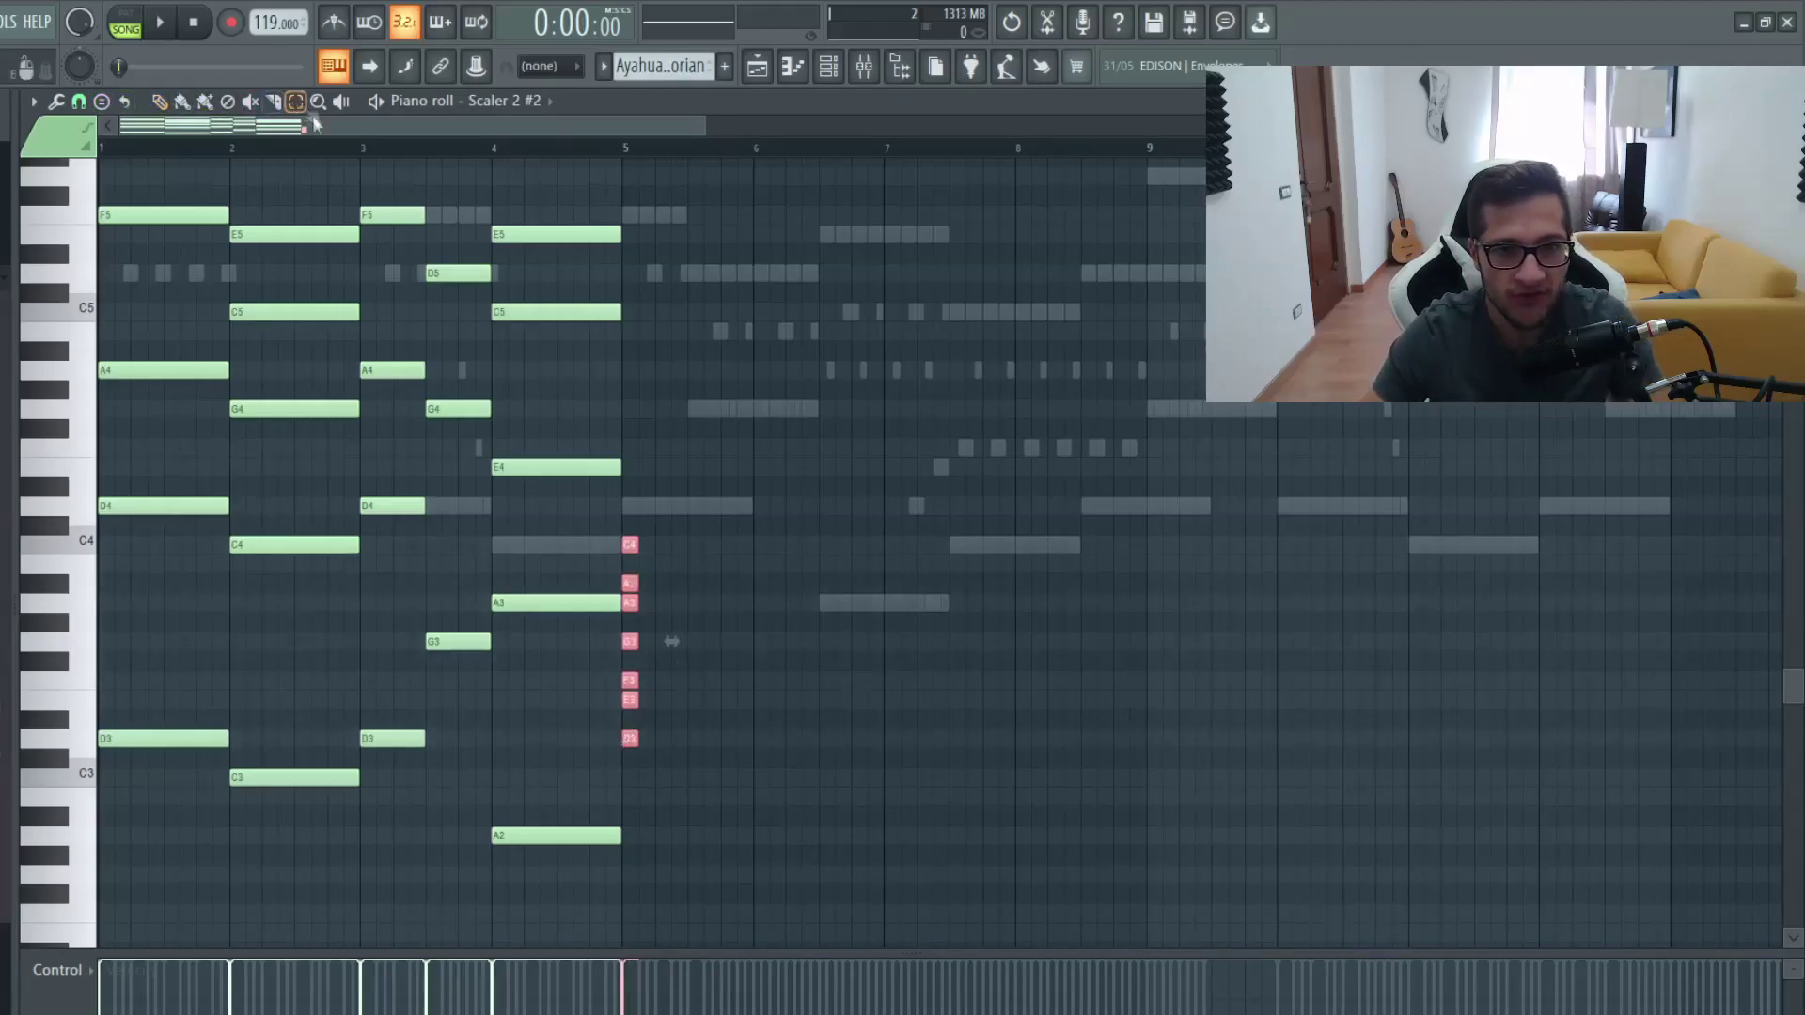
pyautogui.scroll(3, 545, 526)
pyautogui.moveTo(755, 538); pyautogui.dragTo(737, 827)
pyautogui.scroll(2, 744, 506)
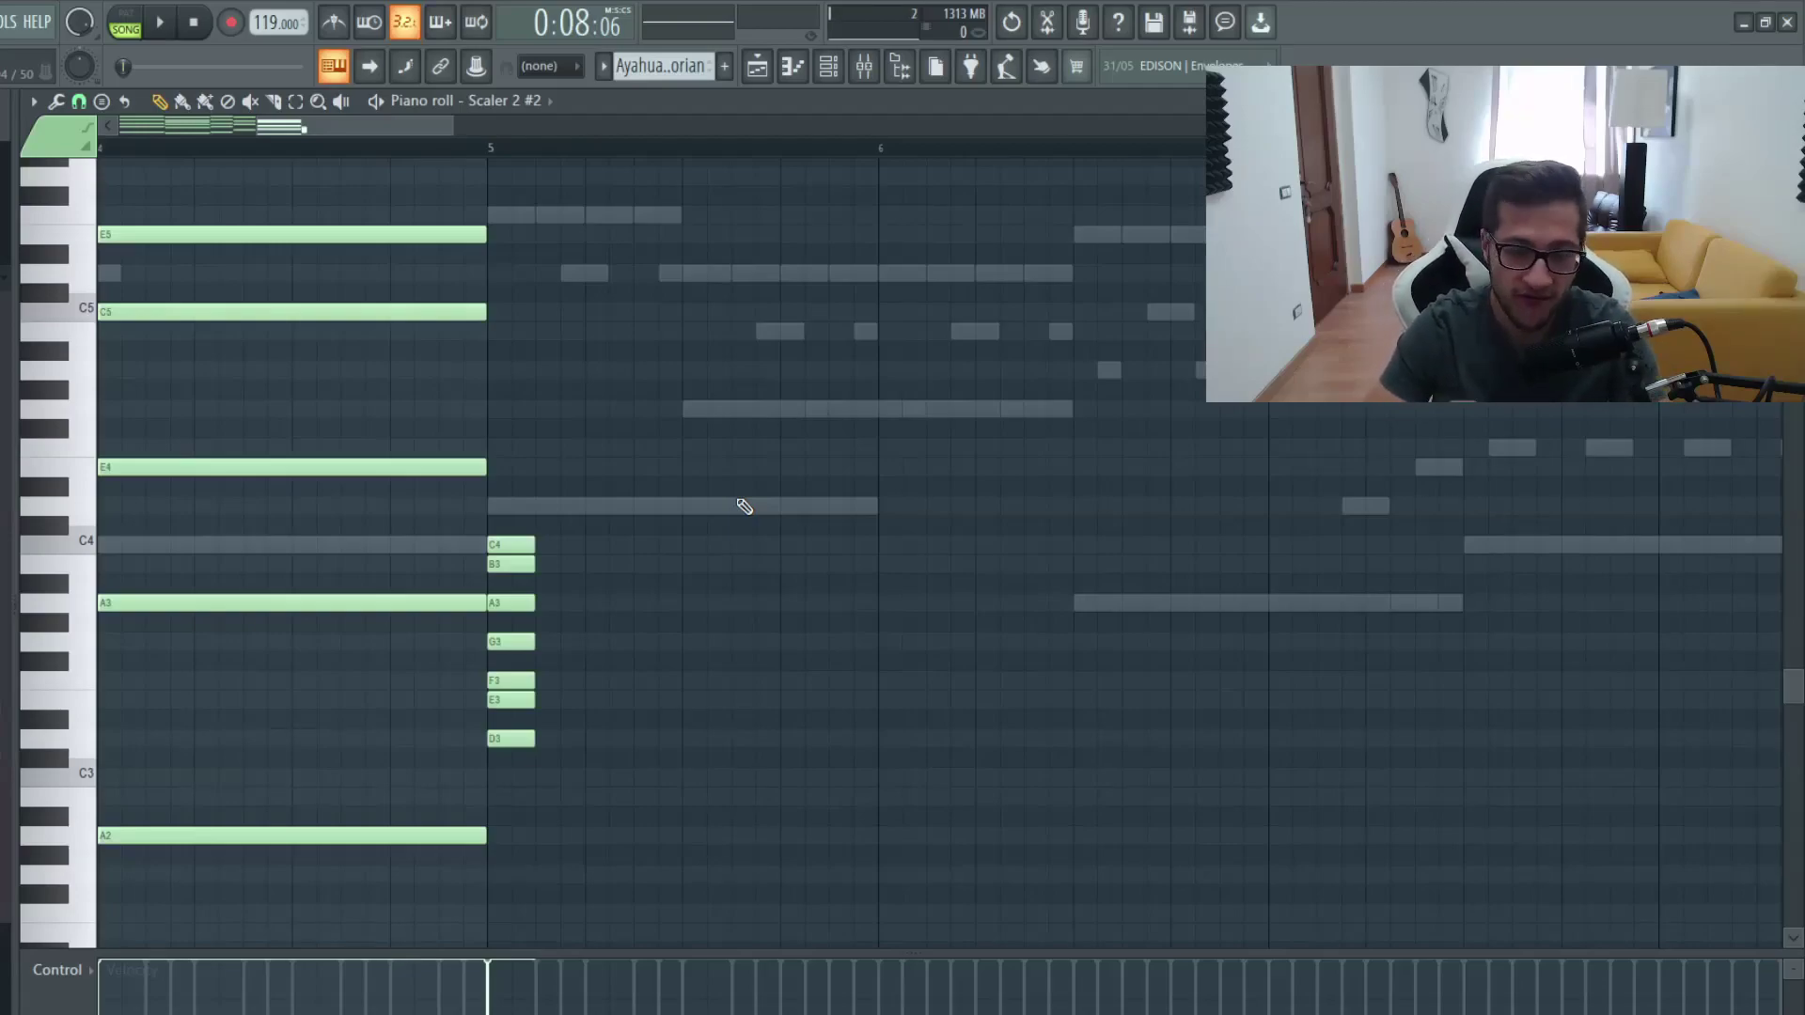
# Draw an E3, G3 and B3 triad beside the stamped scale in bar 5 and delete it again
pyautogui.click(636, 700)
pyautogui.click(636, 641)
pyautogui.click(635, 563)
pyautogui.rightClick(635, 563)
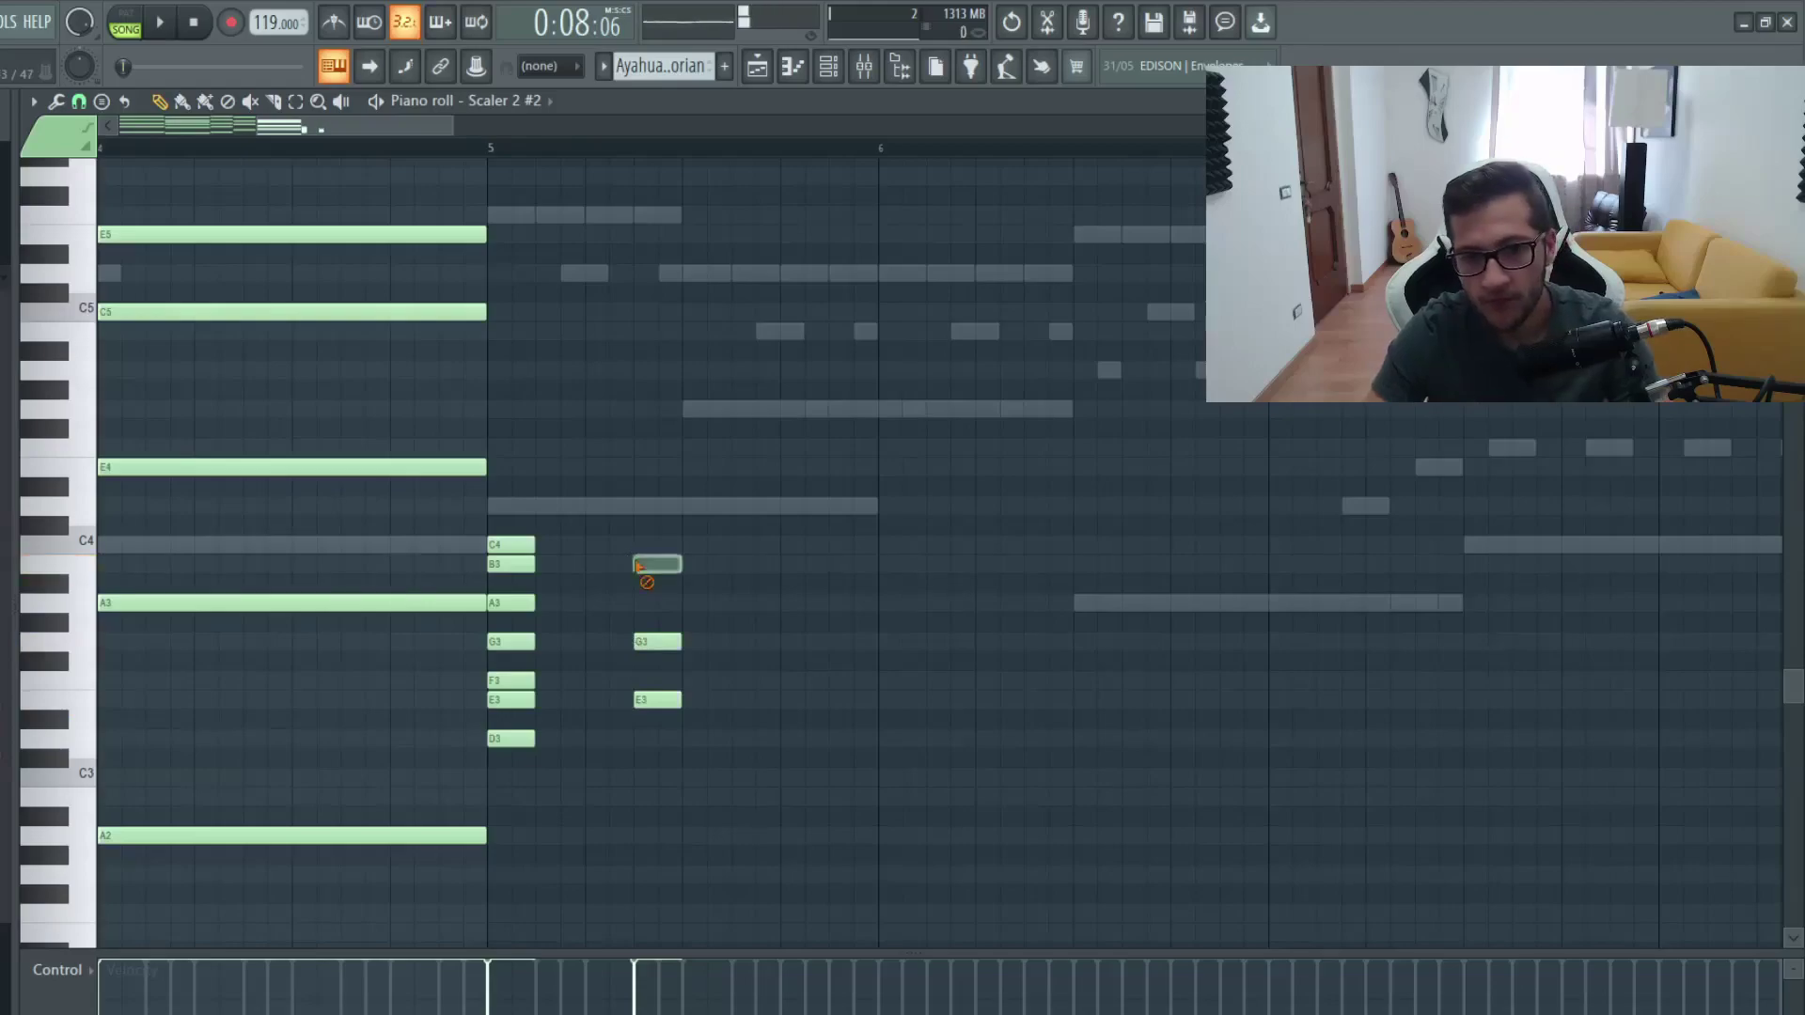
pyautogui.rightClick(639, 641)
pyautogui.rightClick(647, 697)
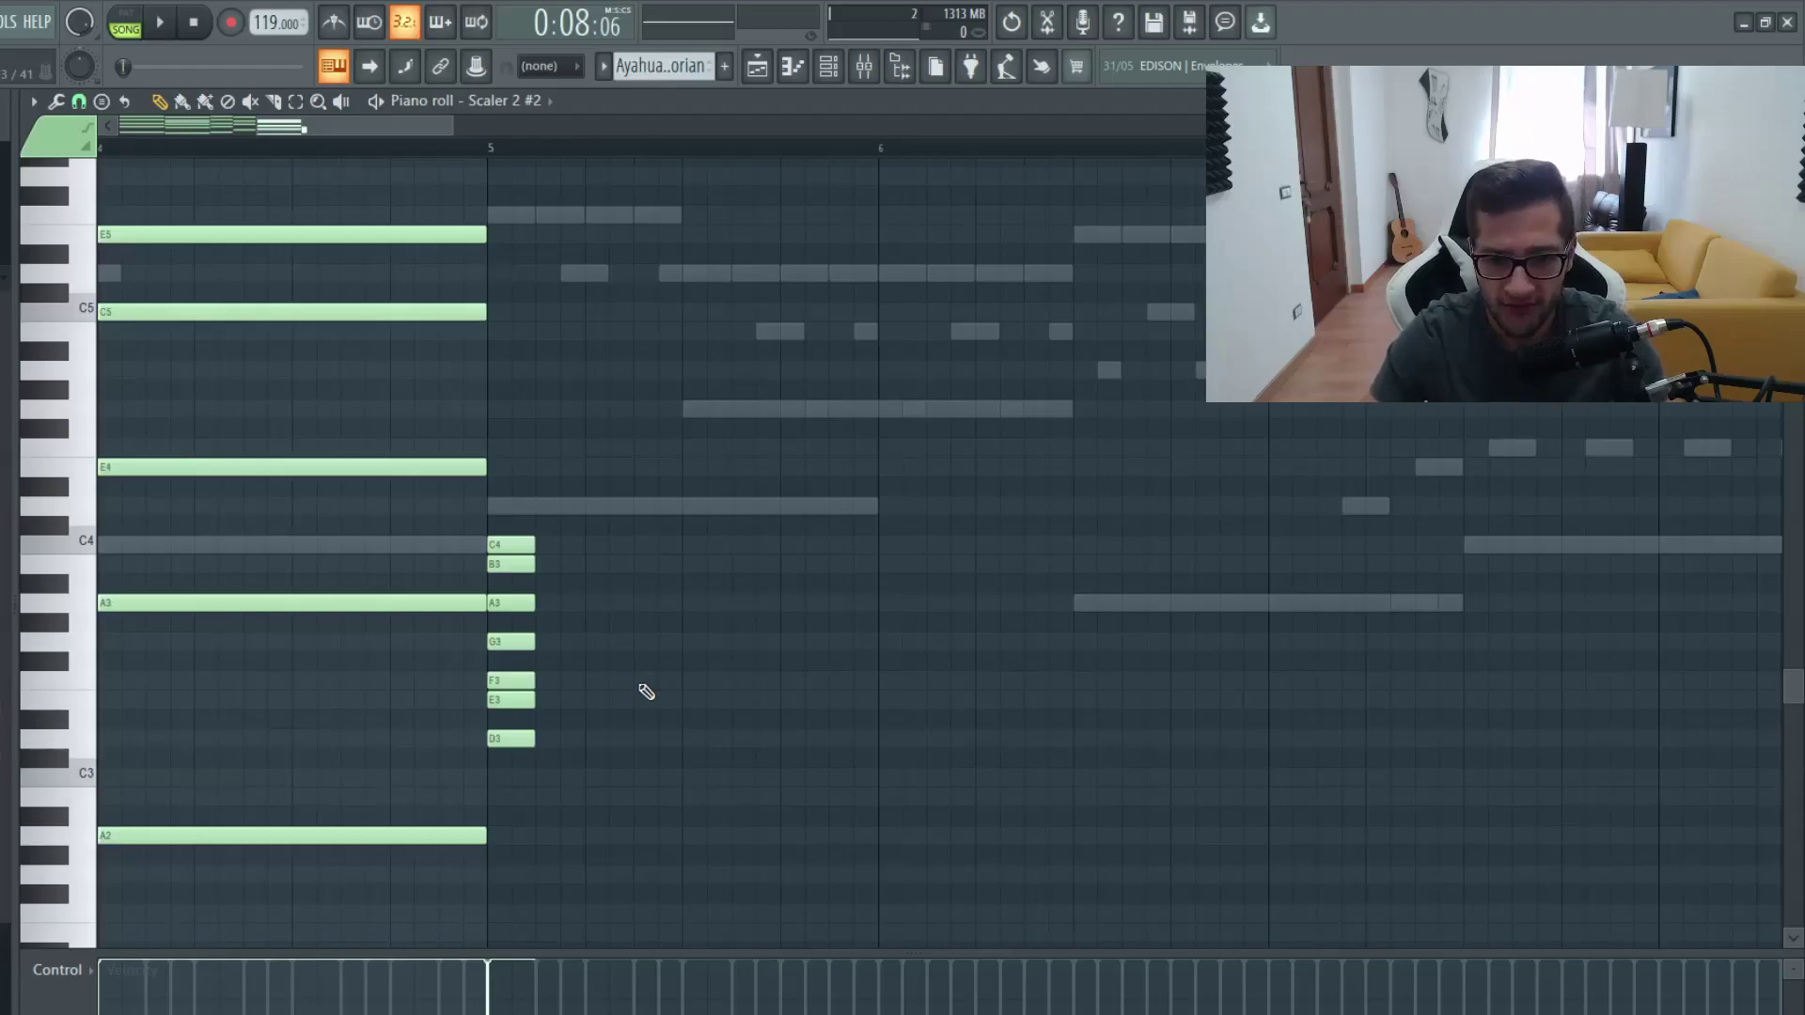
# Draw a G3, B3 and D4 triad beside the stamped scale in bar 5 and delete it again
pyautogui.click(639, 641)
pyautogui.click(639, 564)
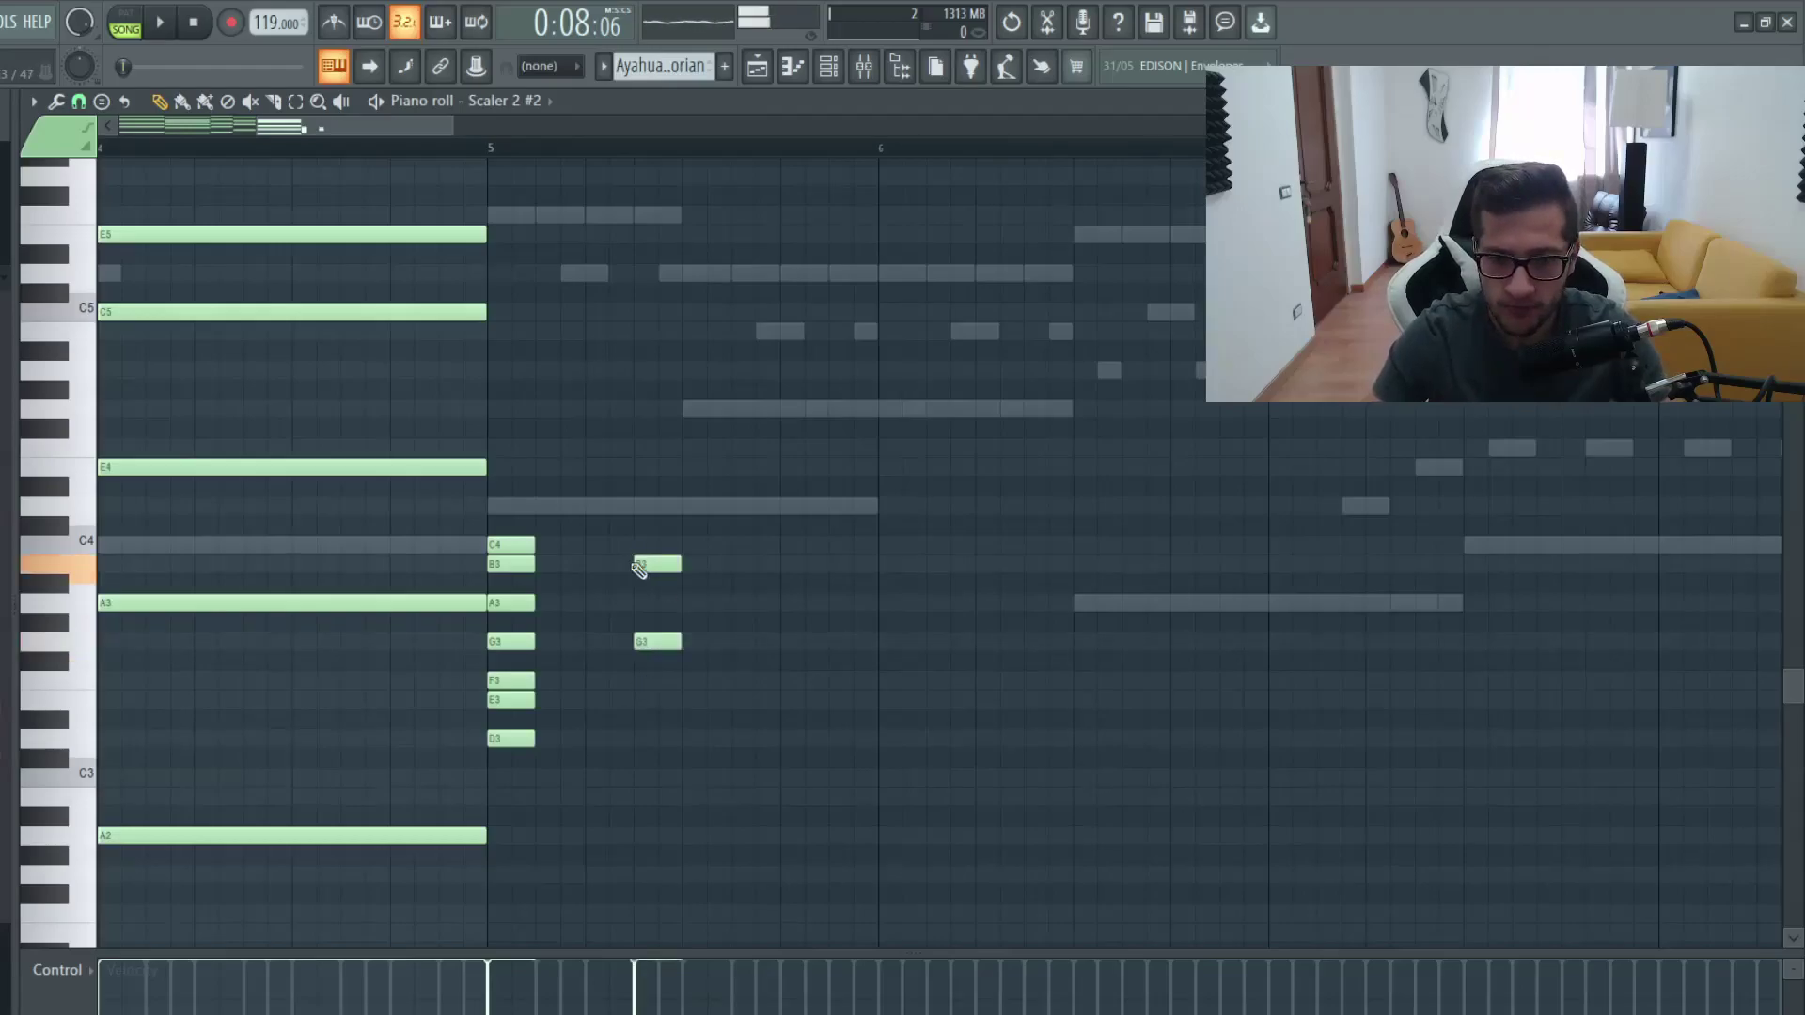
pyautogui.click(636, 506)
pyautogui.rightClick(635, 507)
pyautogui.rightClick(639, 564)
pyautogui.rightClick(639, 641)
pyautogui.scroll(1, 643, 613)
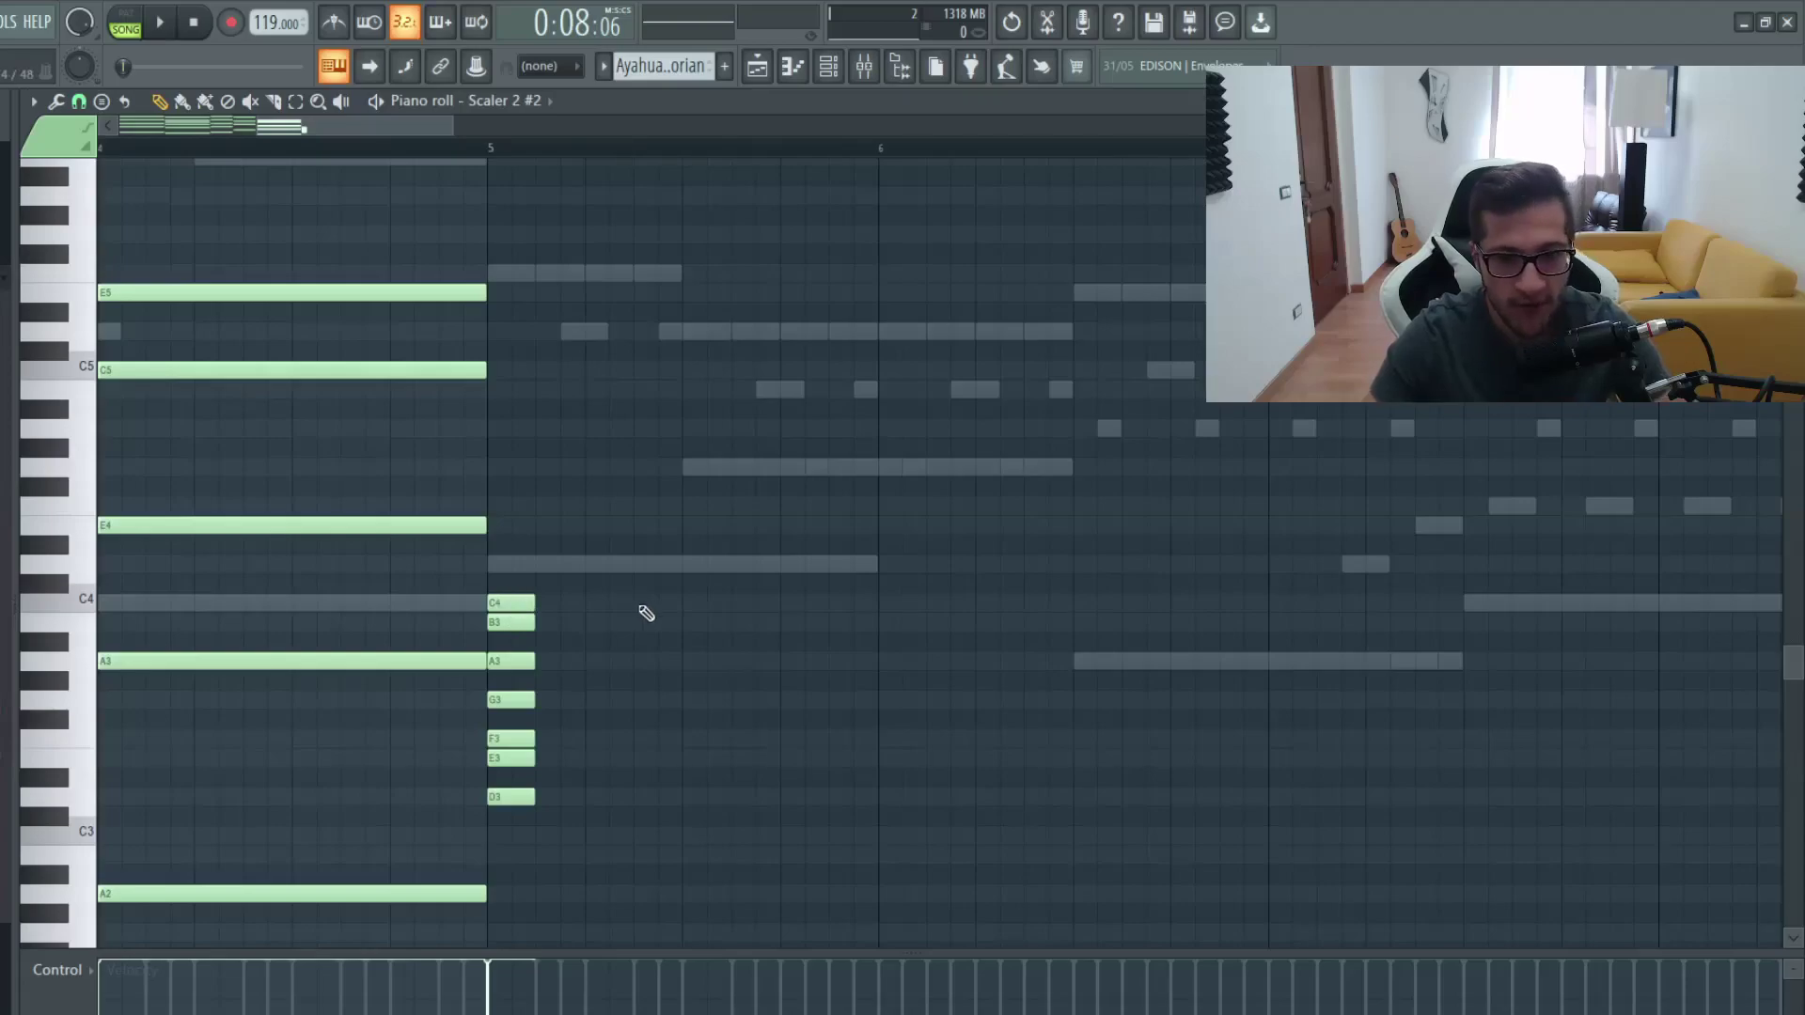
# Build a C maj7 chord from C4, E4, G4 and B4 beside the stamped scale in bar 5
pyautogui.click(642, 603)
pyautogui.click(656, 525)
pyautogui.click(656, 467)
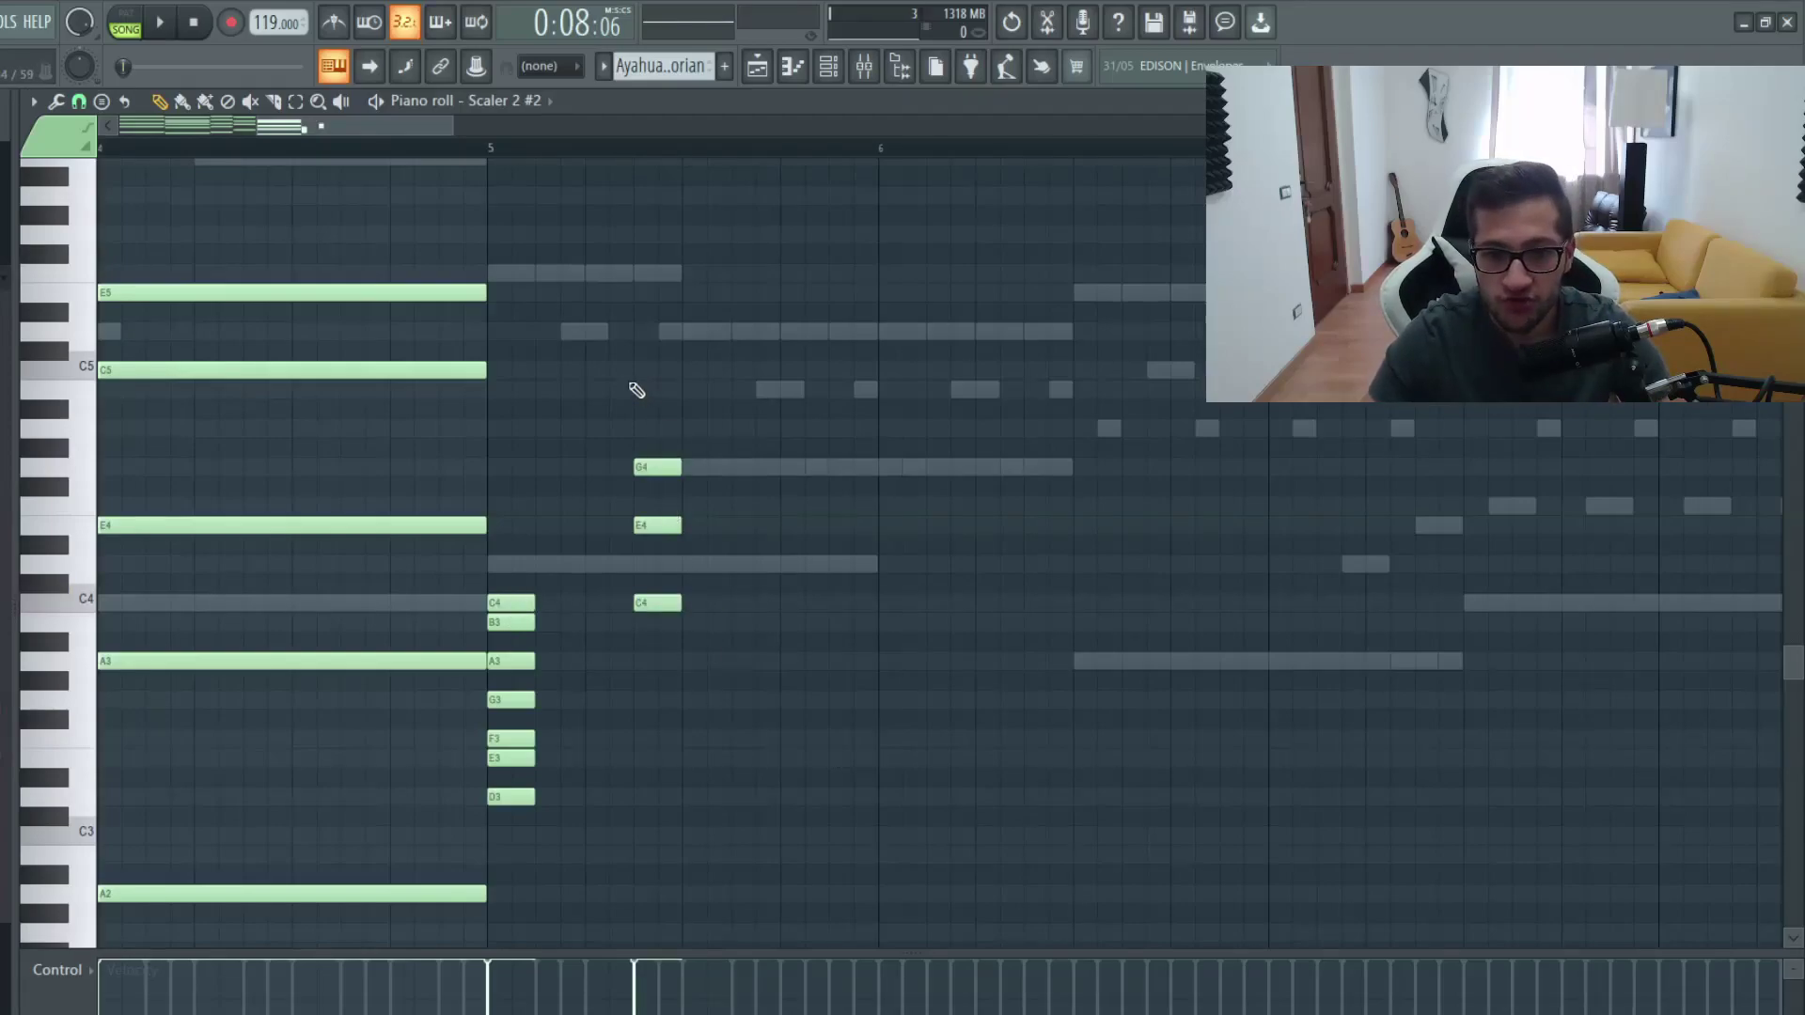
pyautogui.click(643, 389)
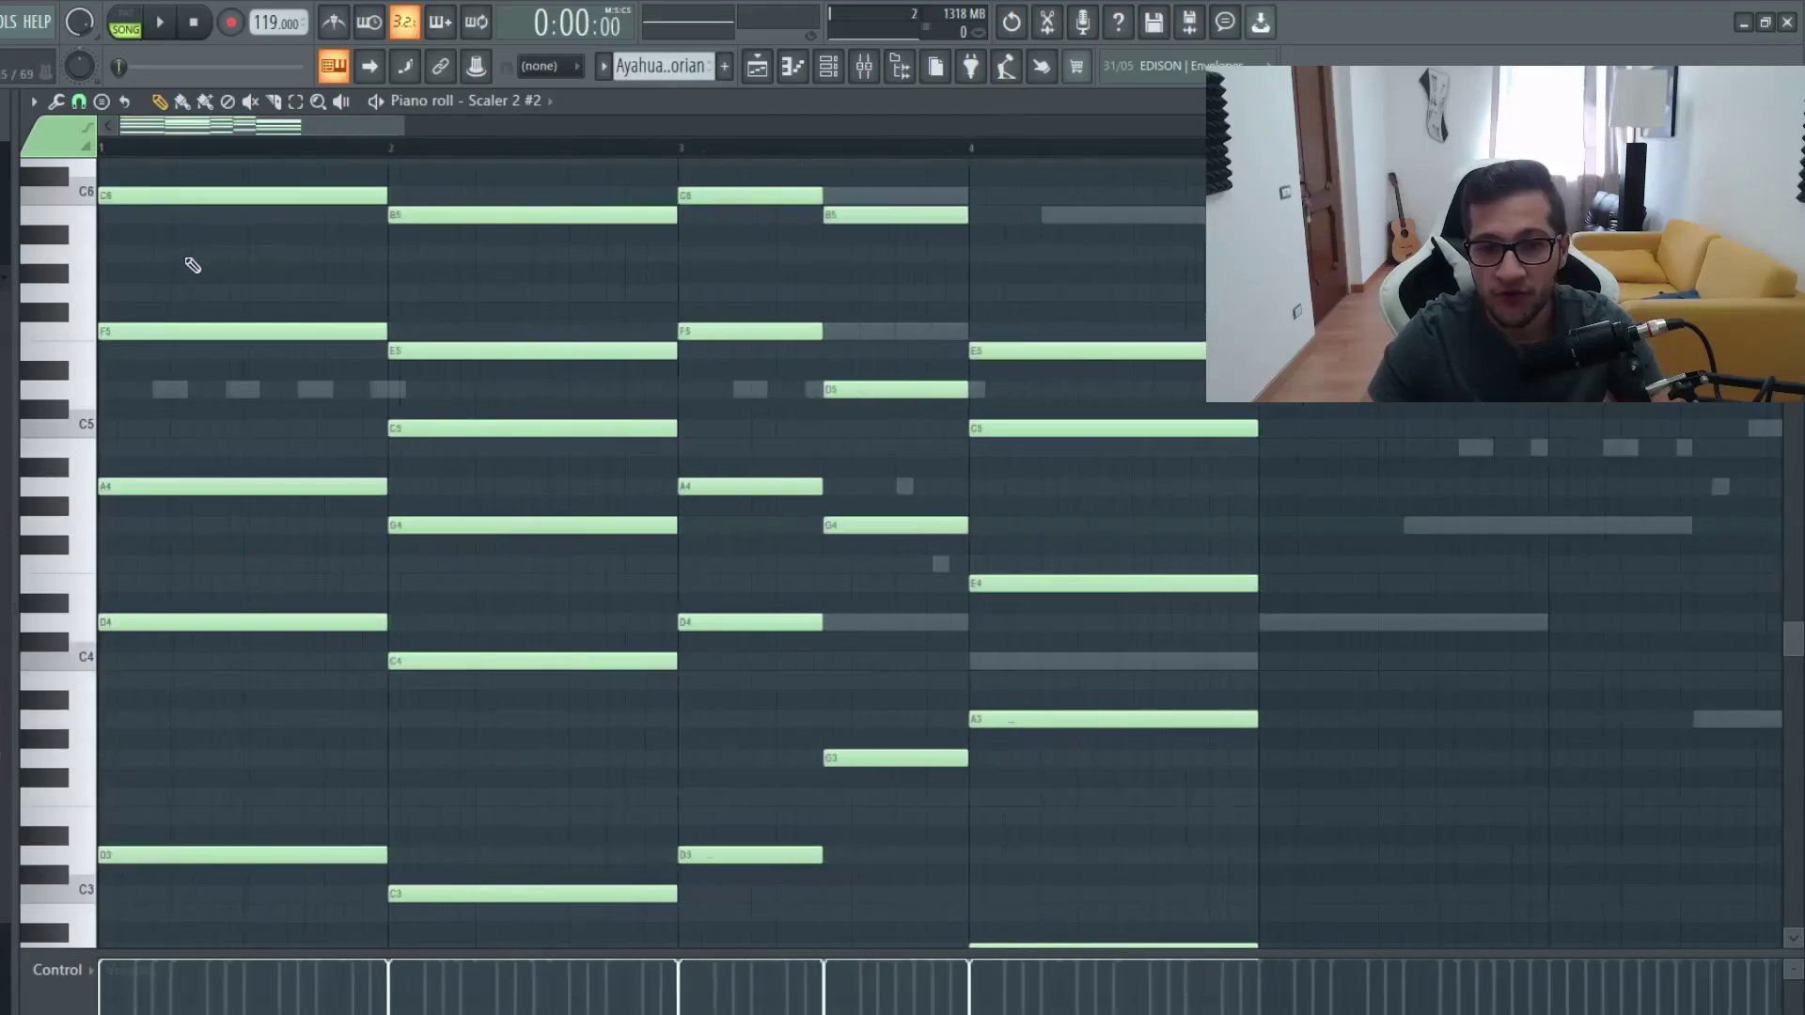
# Select the C6 note of the bar 1 chord, try it an octave lower and return it to its original octave
pyautogui.scroll(-3, 242, 315)
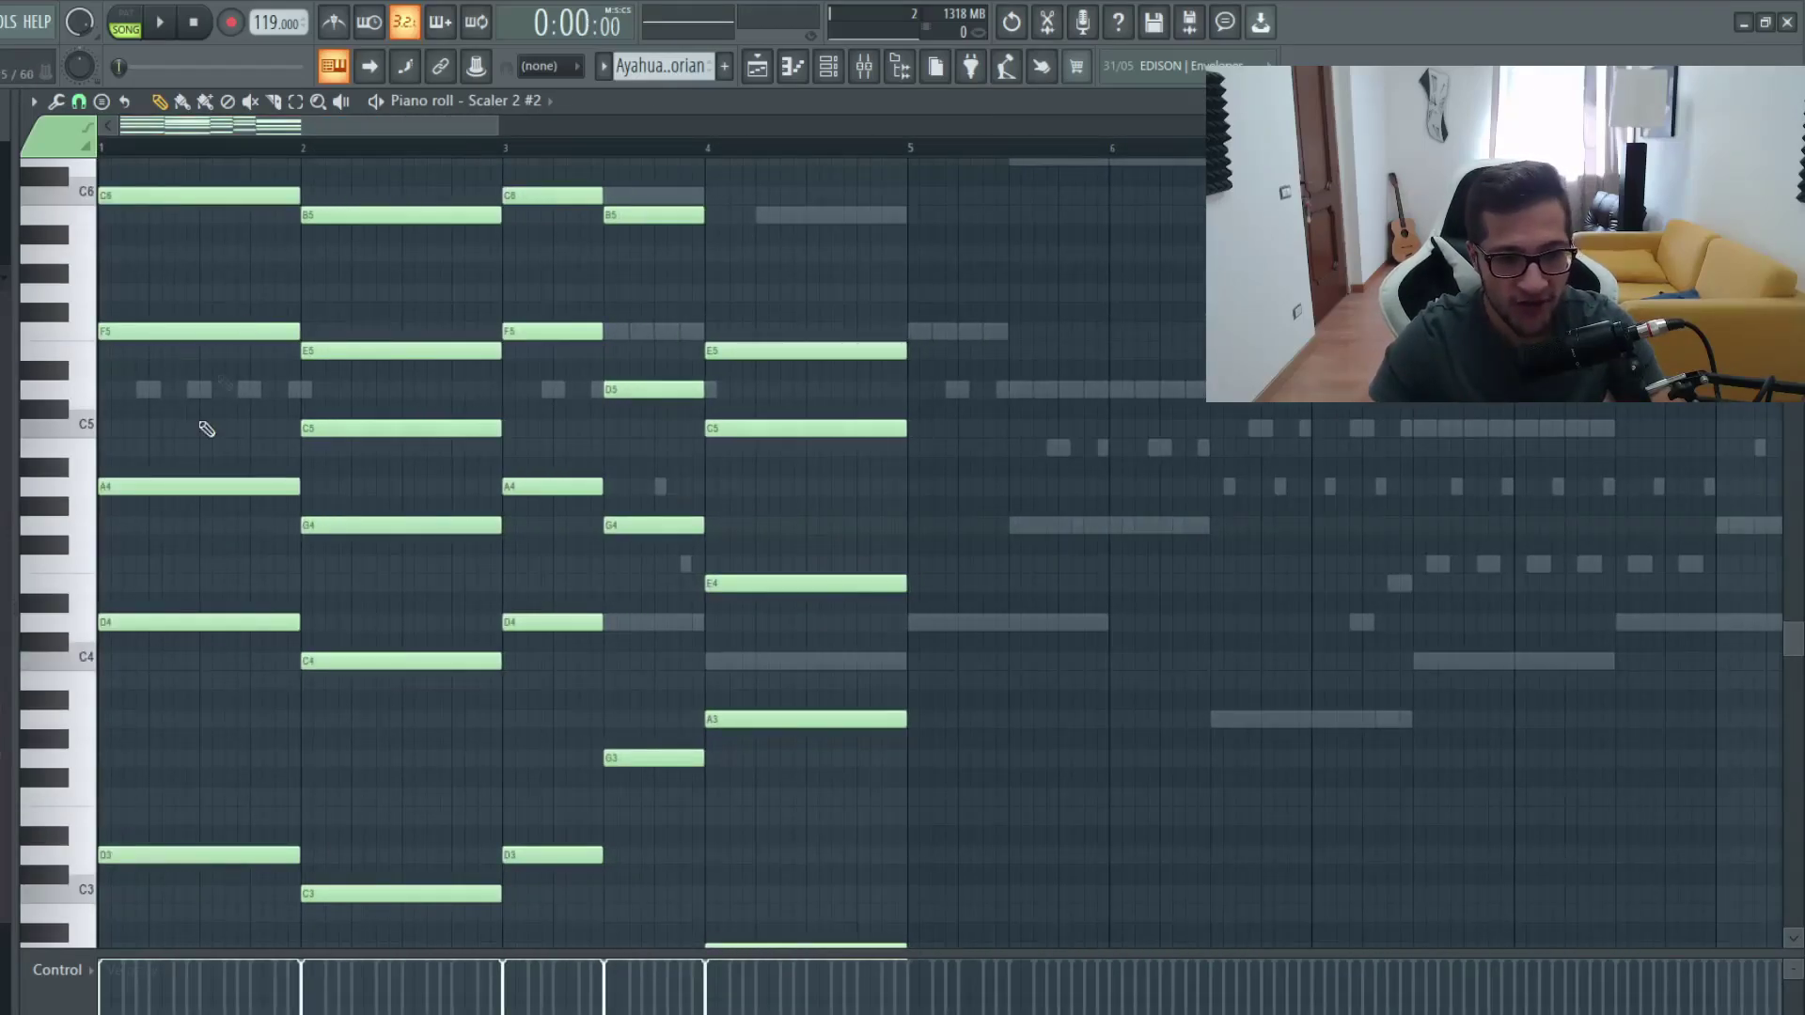
pyautogui.click(295, 100)
pyautogui.moveTo(200, 162); pyautogui.dragTo(150, 222)
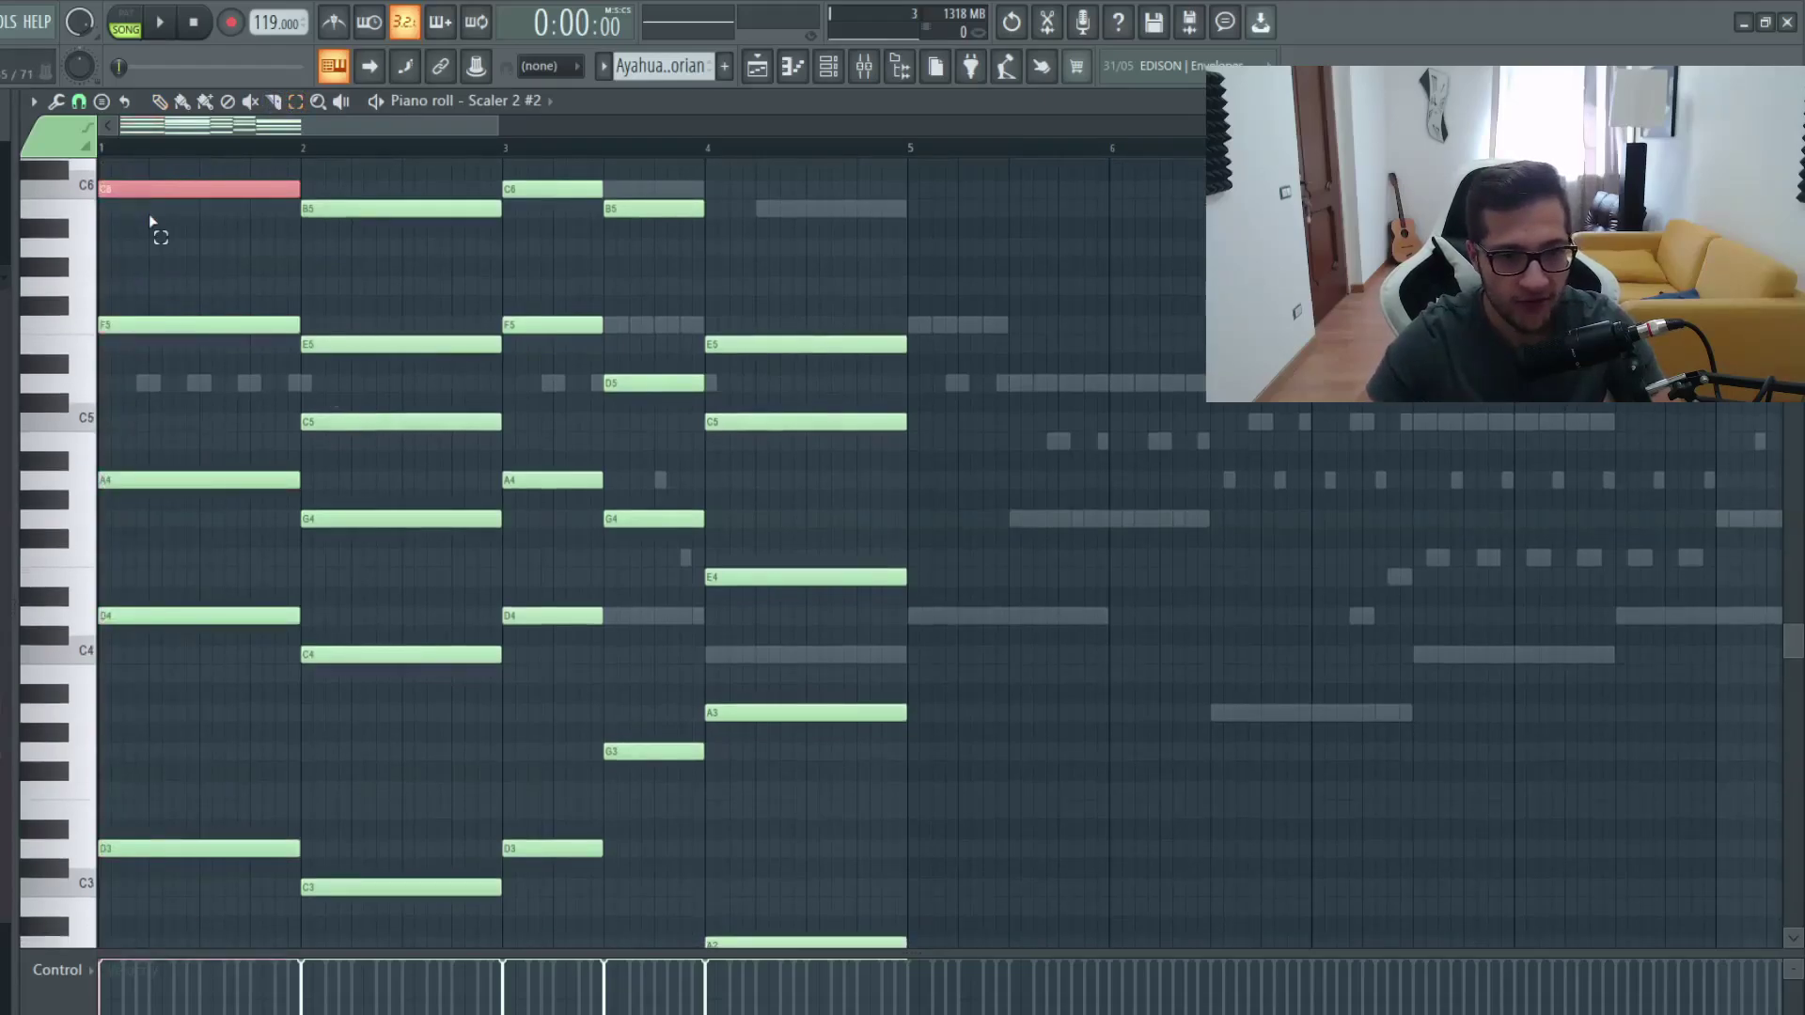
pyautogui.hotkey('ctrl', 'Down')
pyautogui.moveTo(116, 428); pyautogui.dragTo(131, 367)
pyautogui.scroll(3, 132, 366)
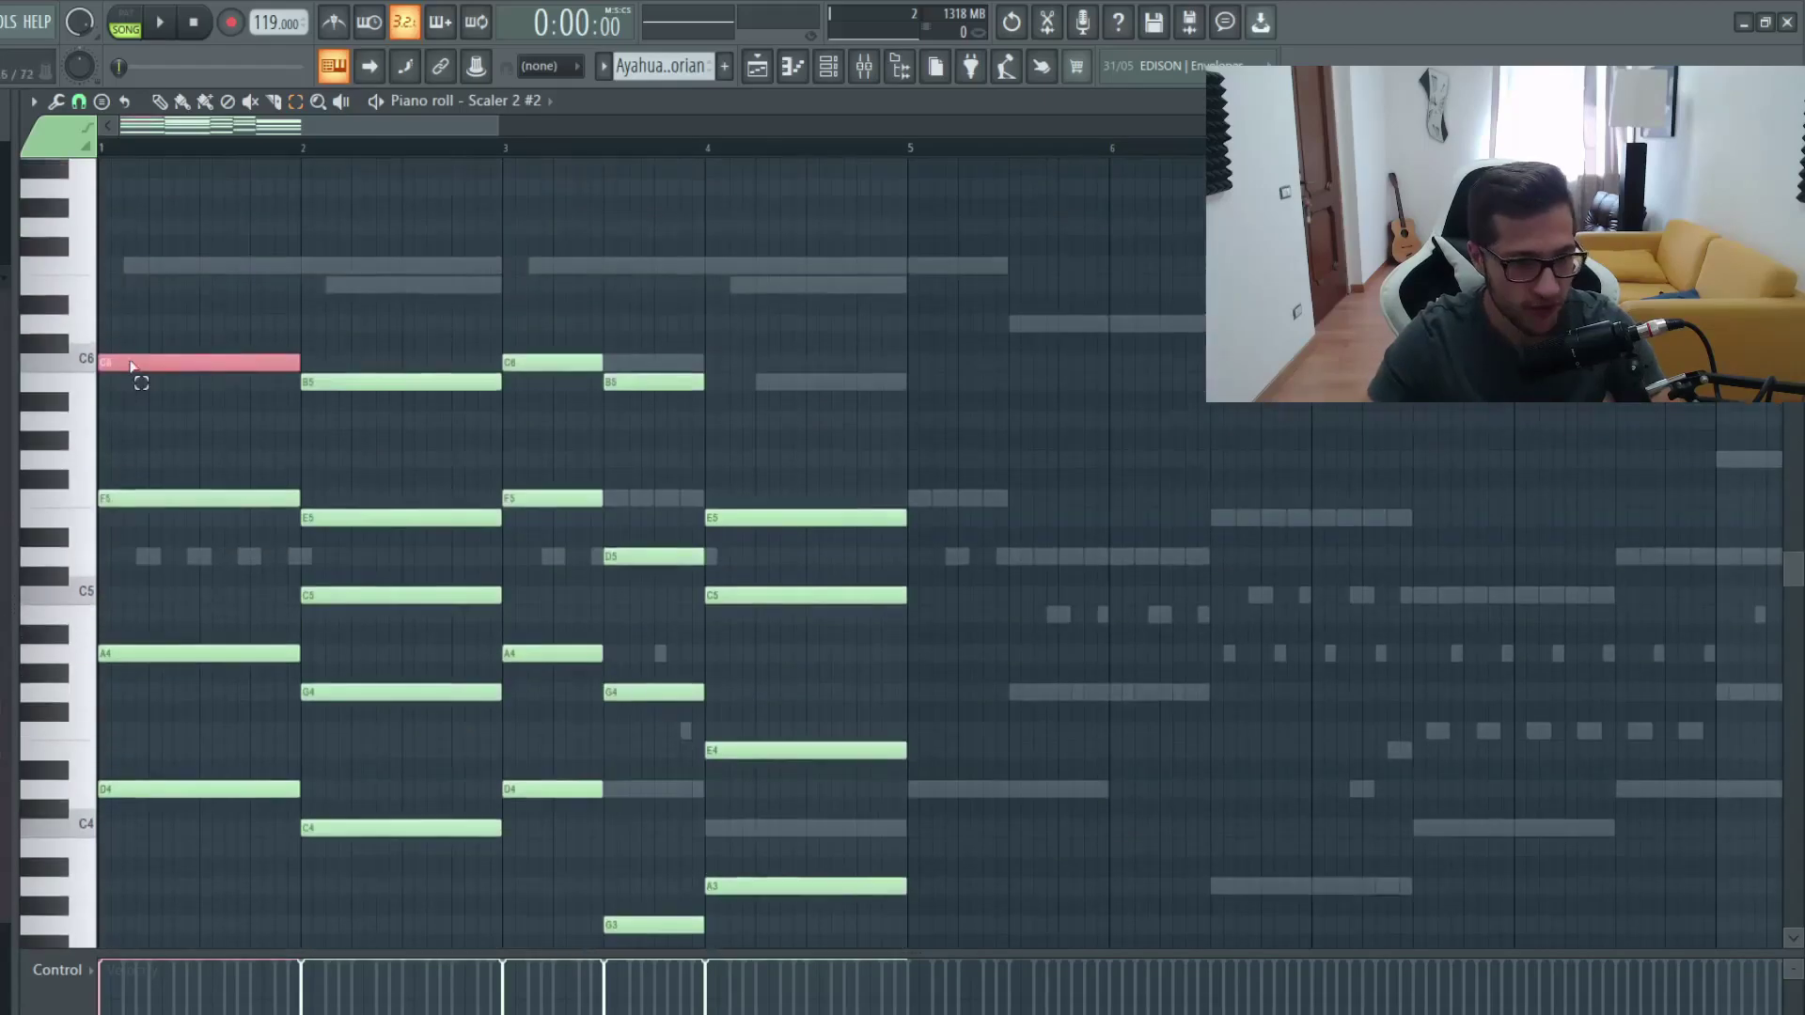
pyautogui.click(226, 427)
# Try bar 2's B5 note and its G4, C5 and E5 notes an octave lower, returning each to its original octave
pyautogui.click(376, 383)
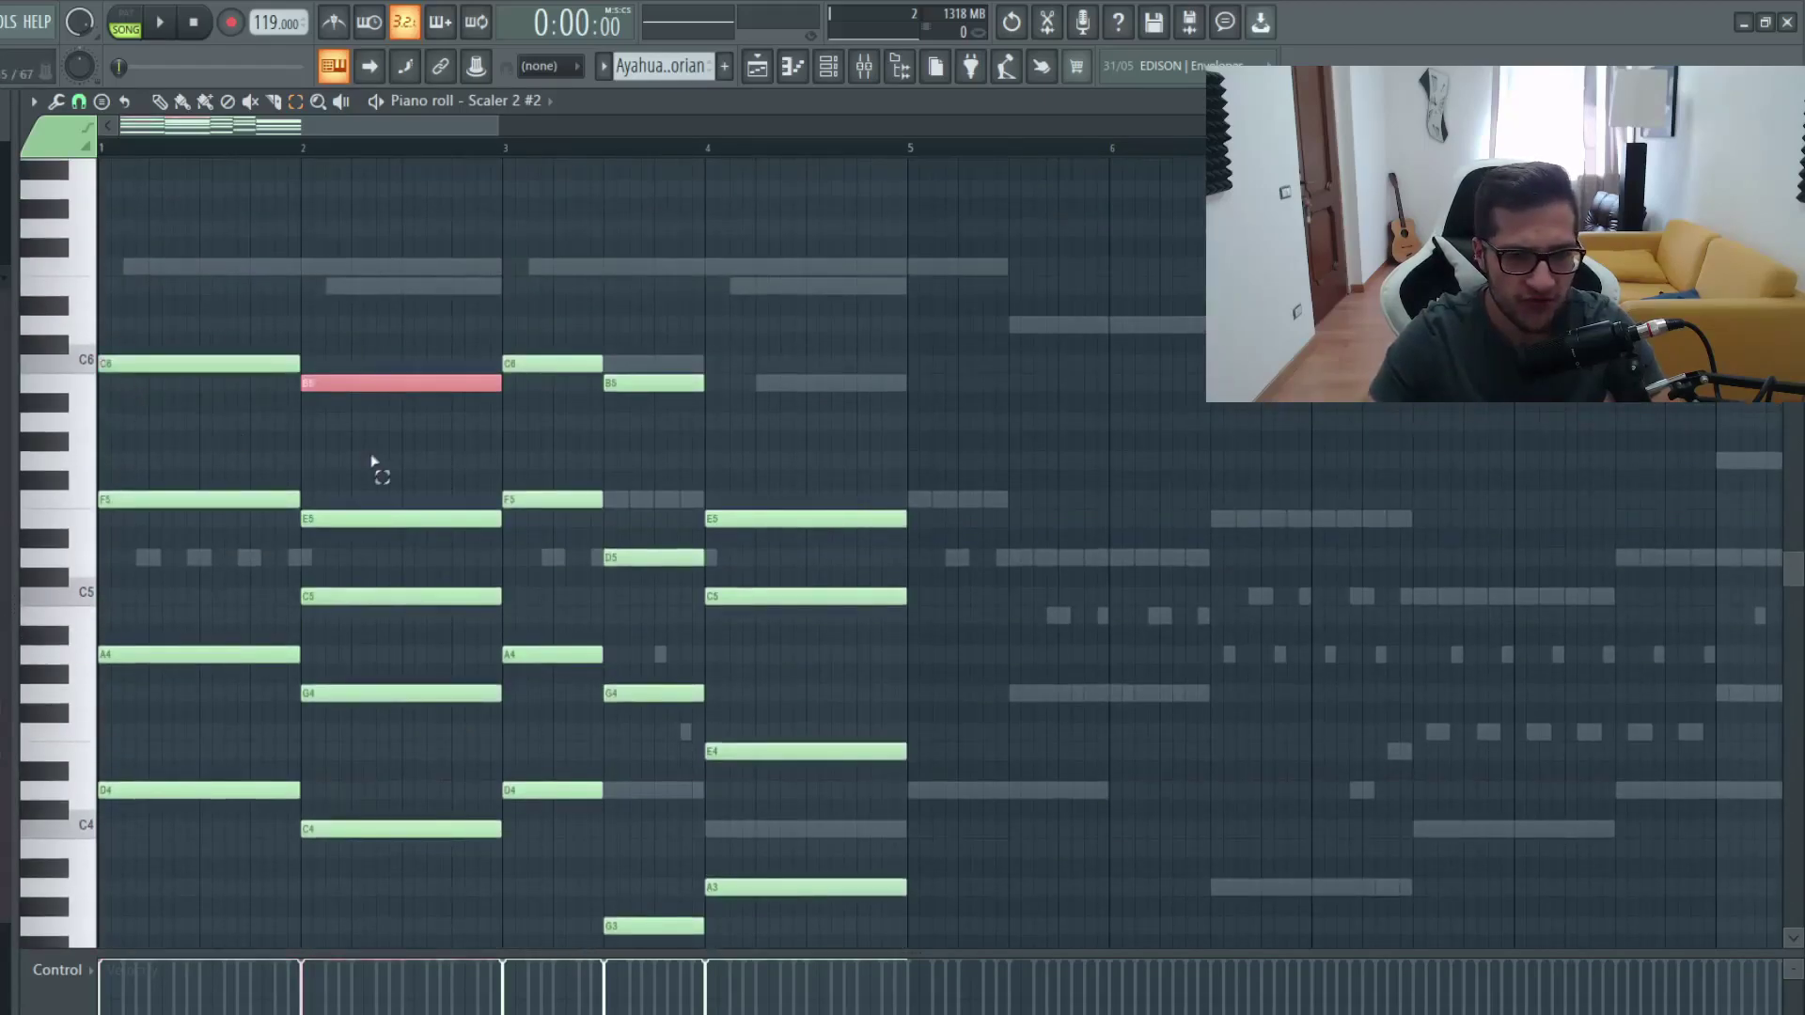
pyautogui.scroll(-2, 371, 442)
pyautogui.hotkey('ctrl', 'Down')
pyautogui.hotkey('ctrl', 'Up')
pyautogui.moveTo(388, 660); pyautogui.dragTo(365, 396)
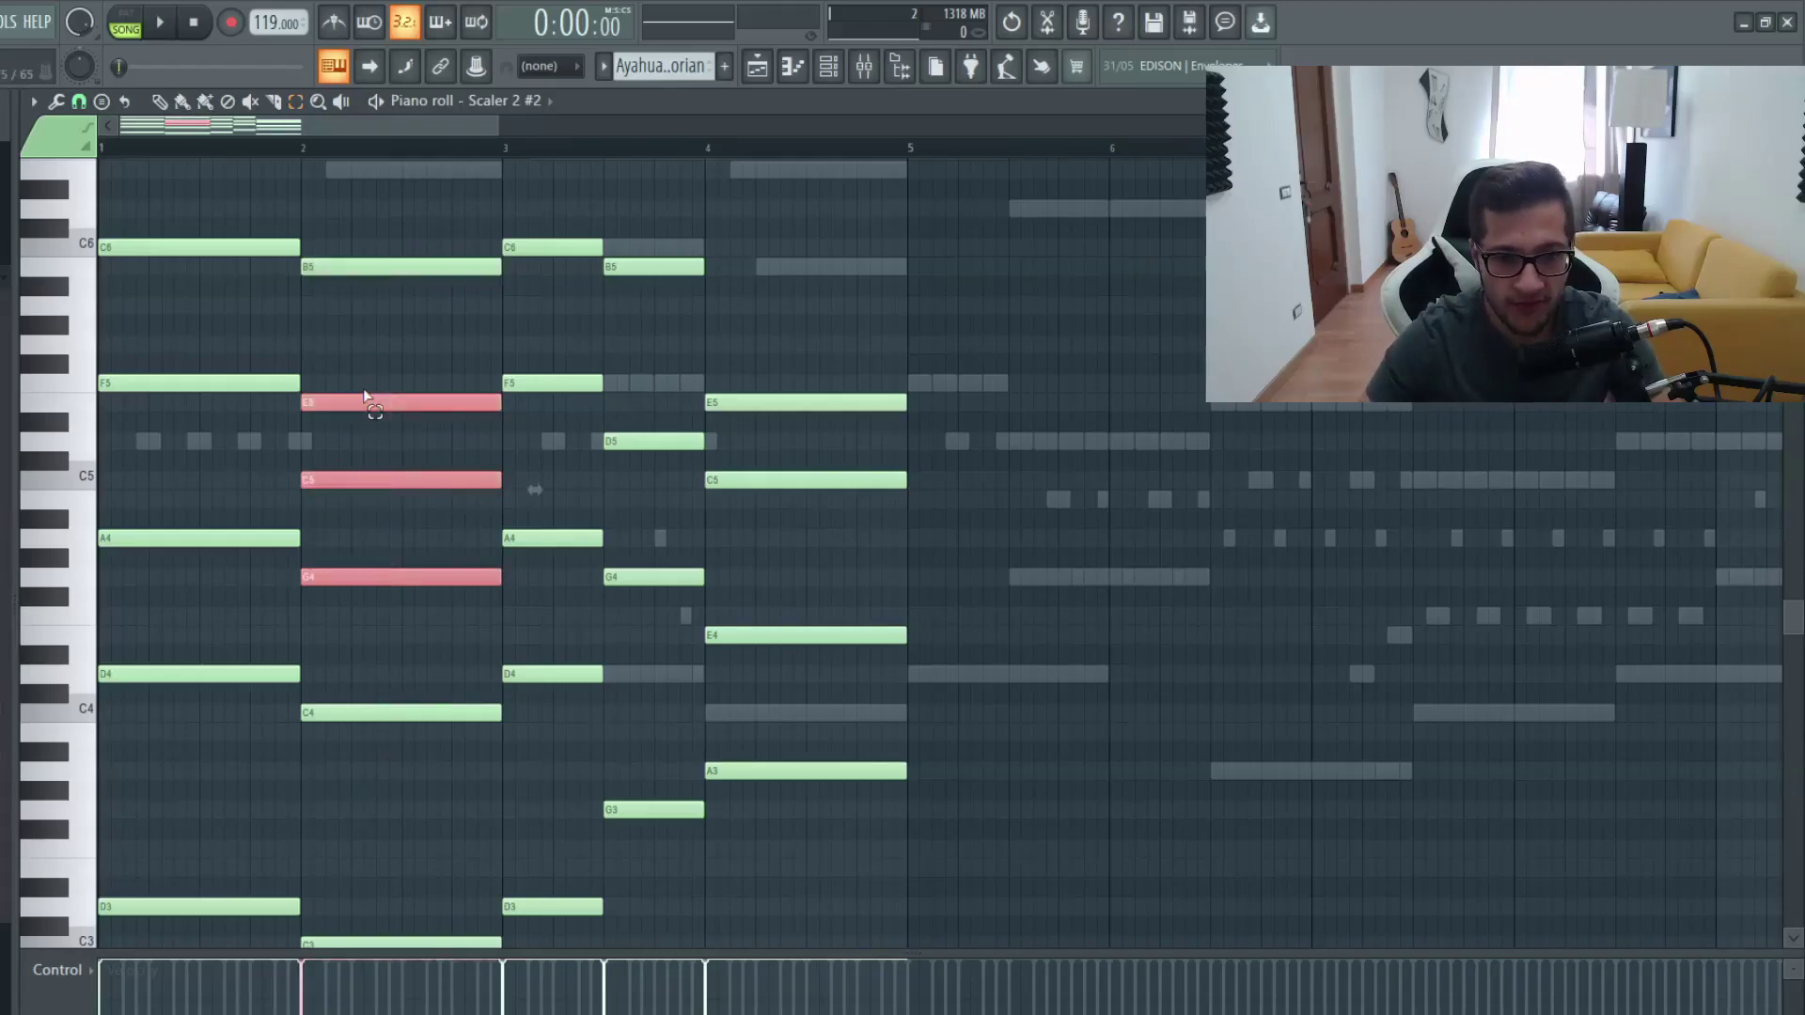
pyautogui.hotkey('ctrl', 'Down')
pyautogui.hotkey('ctrl', 'Up')
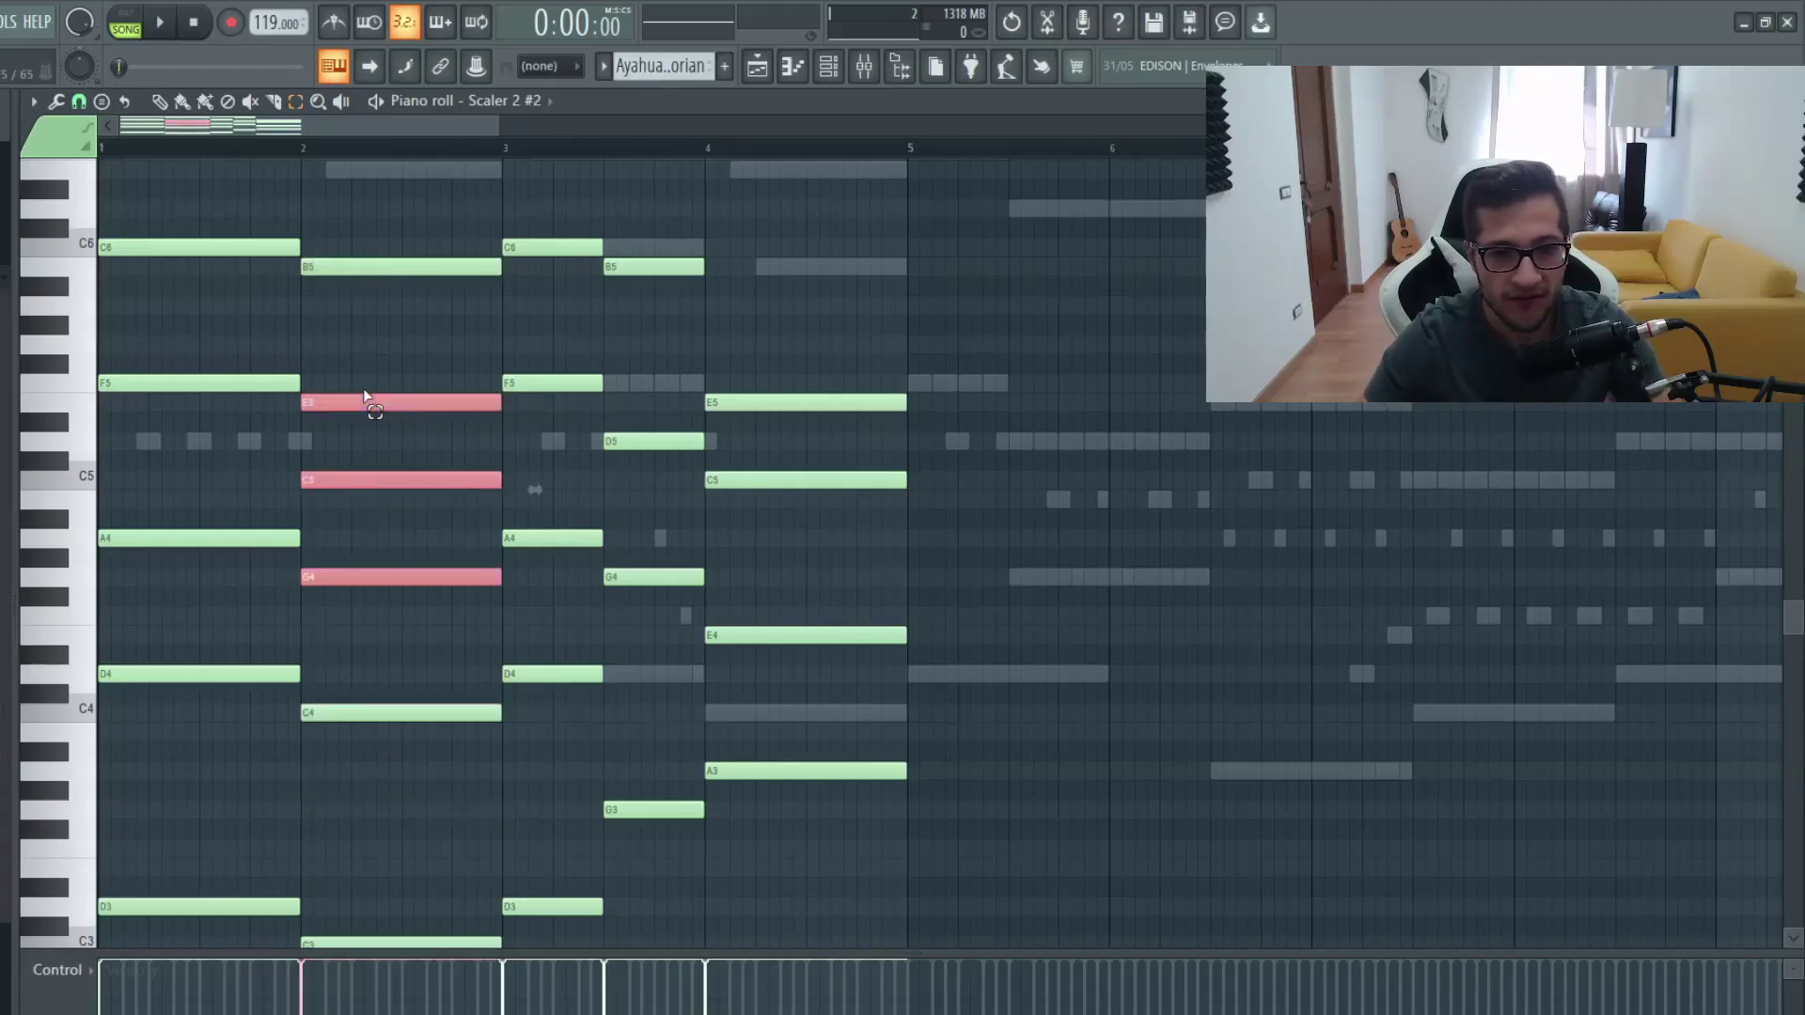
# Highlight the B5 note on top of the bar 2 chord and clear the selection
pyautogui.click(330, 624)
pyautogui.moveTo(335, 352); pyautogui.dragTo(339, 263)
pyautogui.scroll(4, 292, 315)
pyautogui.moveTo(323, 334); pyautogui.dragTo(391, 555)
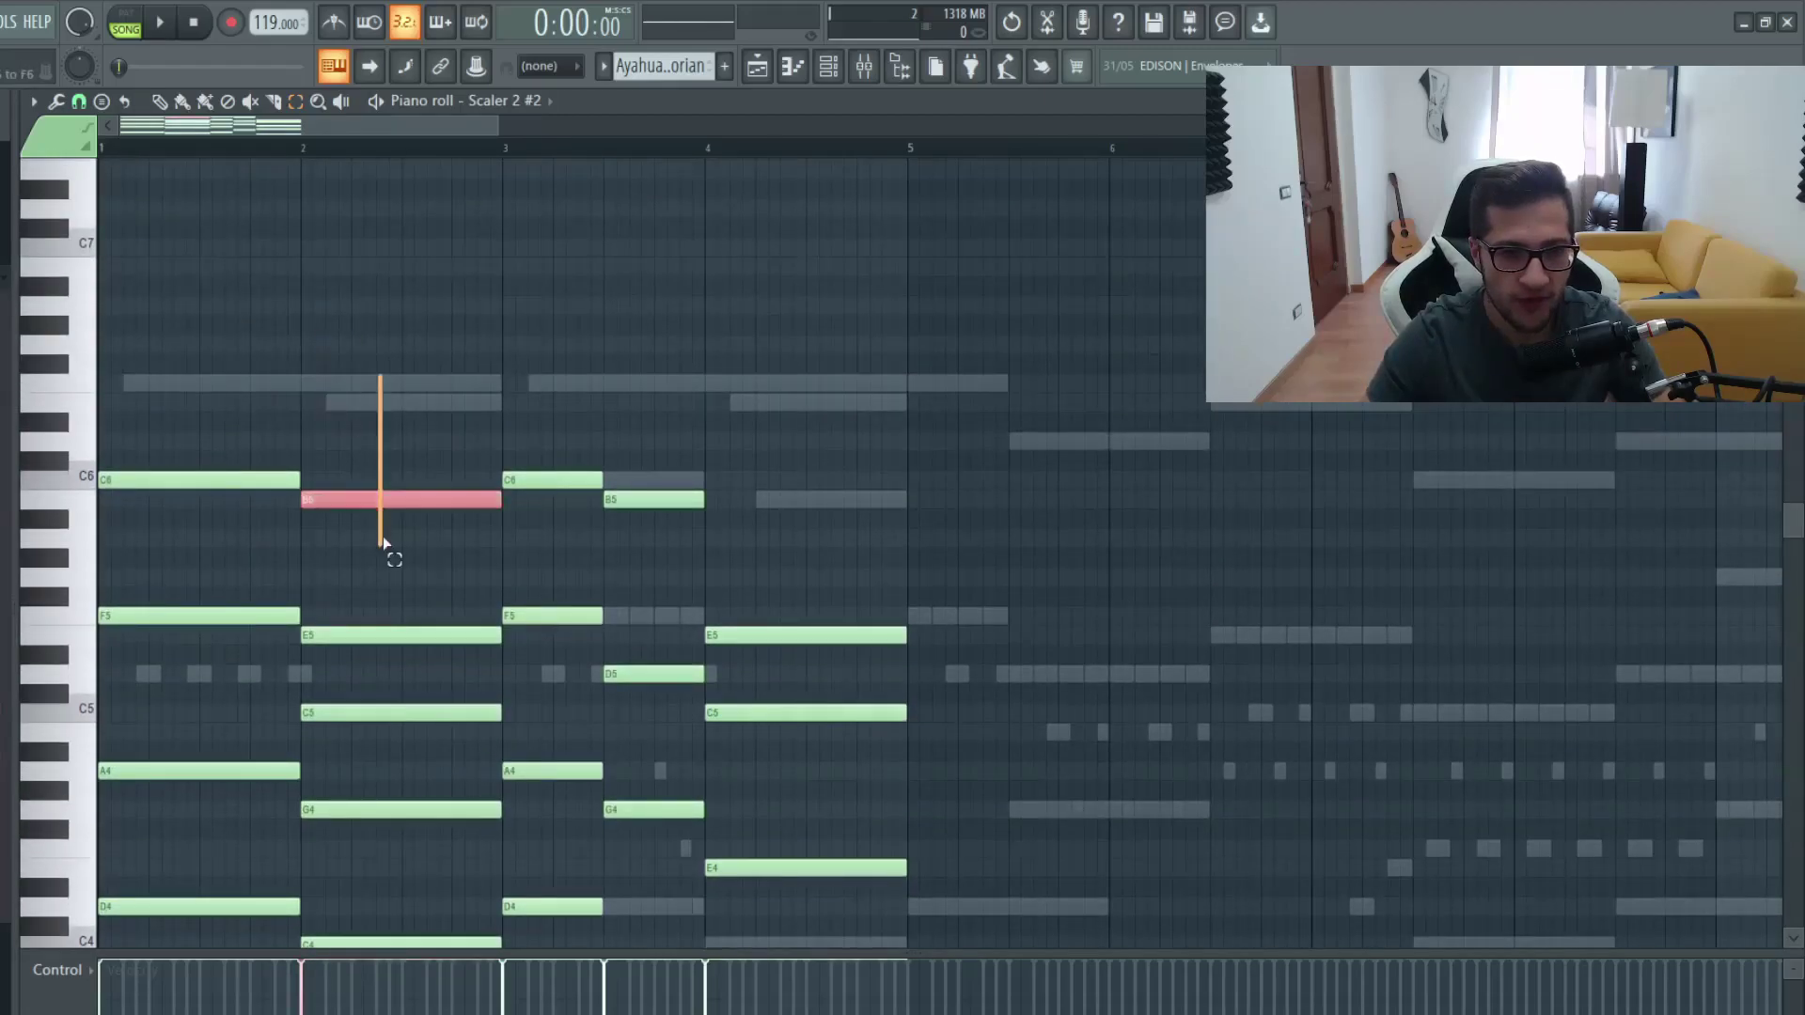
pyautogui.scroll(-3, 342, 400)
pyautogui.click(334, 376)
pyautogui.scroll(-3, 339, 383)
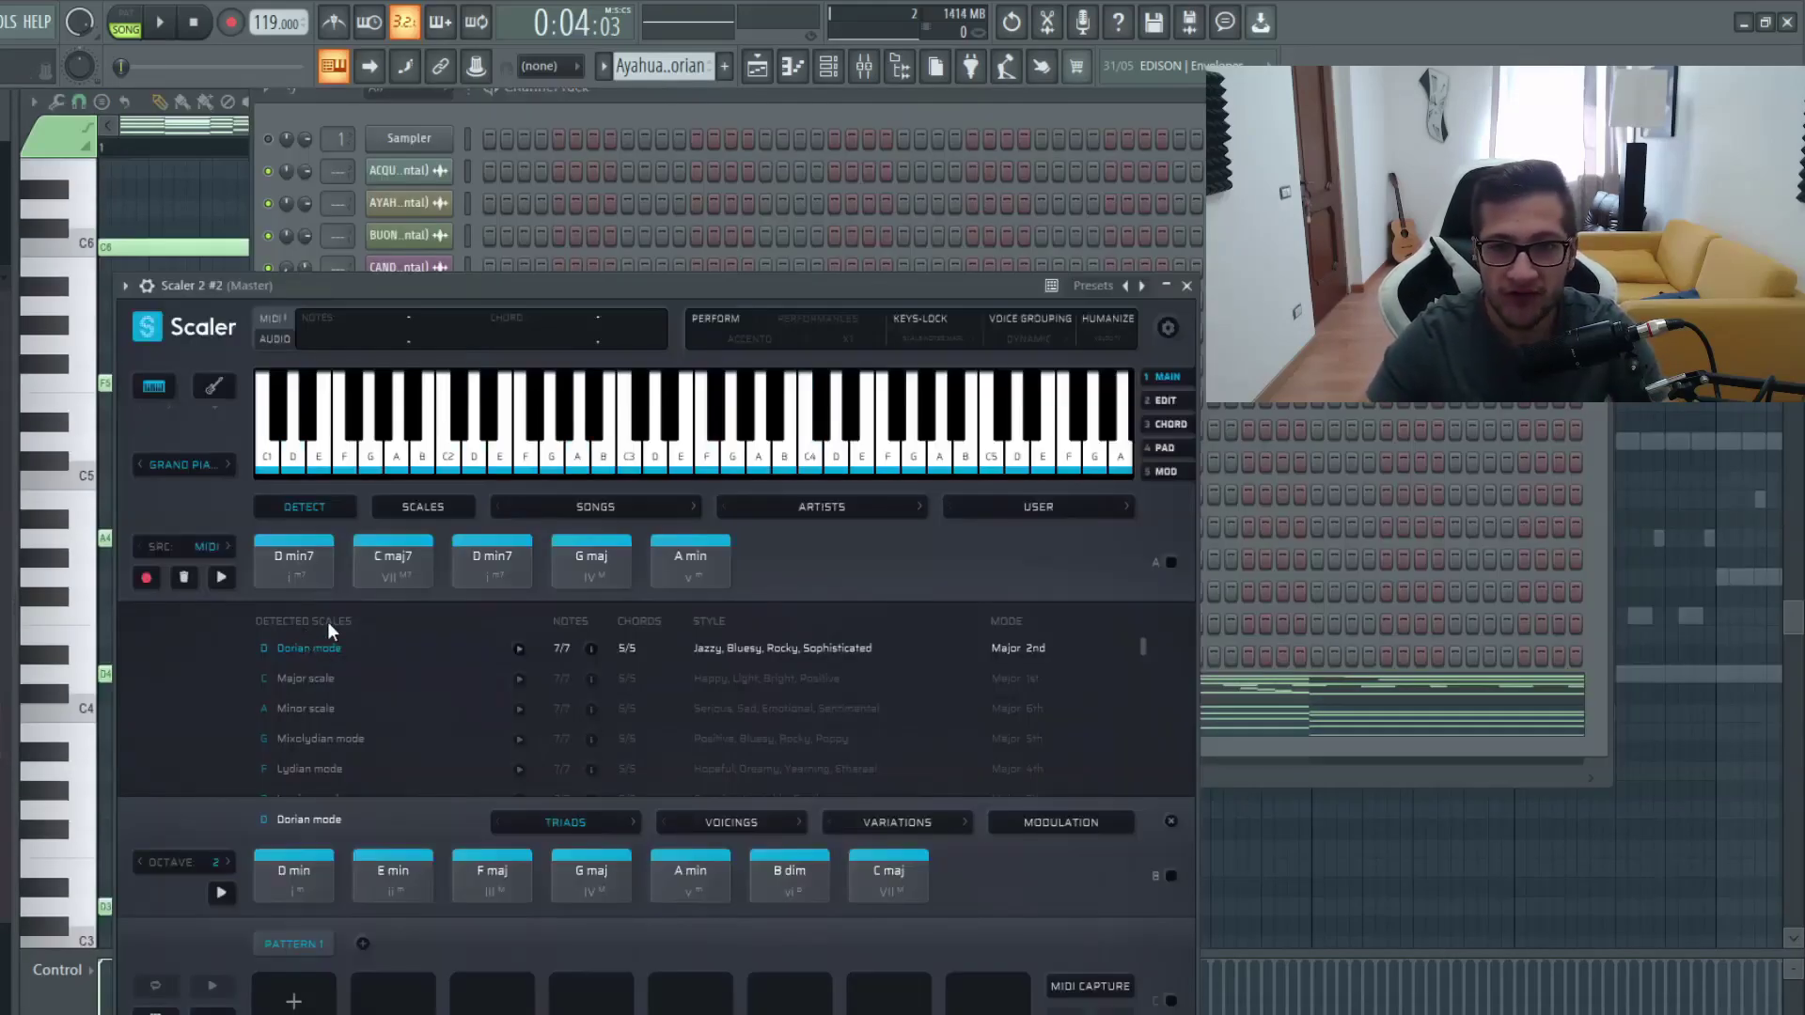
# Audition the detected D min7, C maj7, D min7, G maj and A min chords in Scaler 2 #2
pyautogui.click(307, 551)
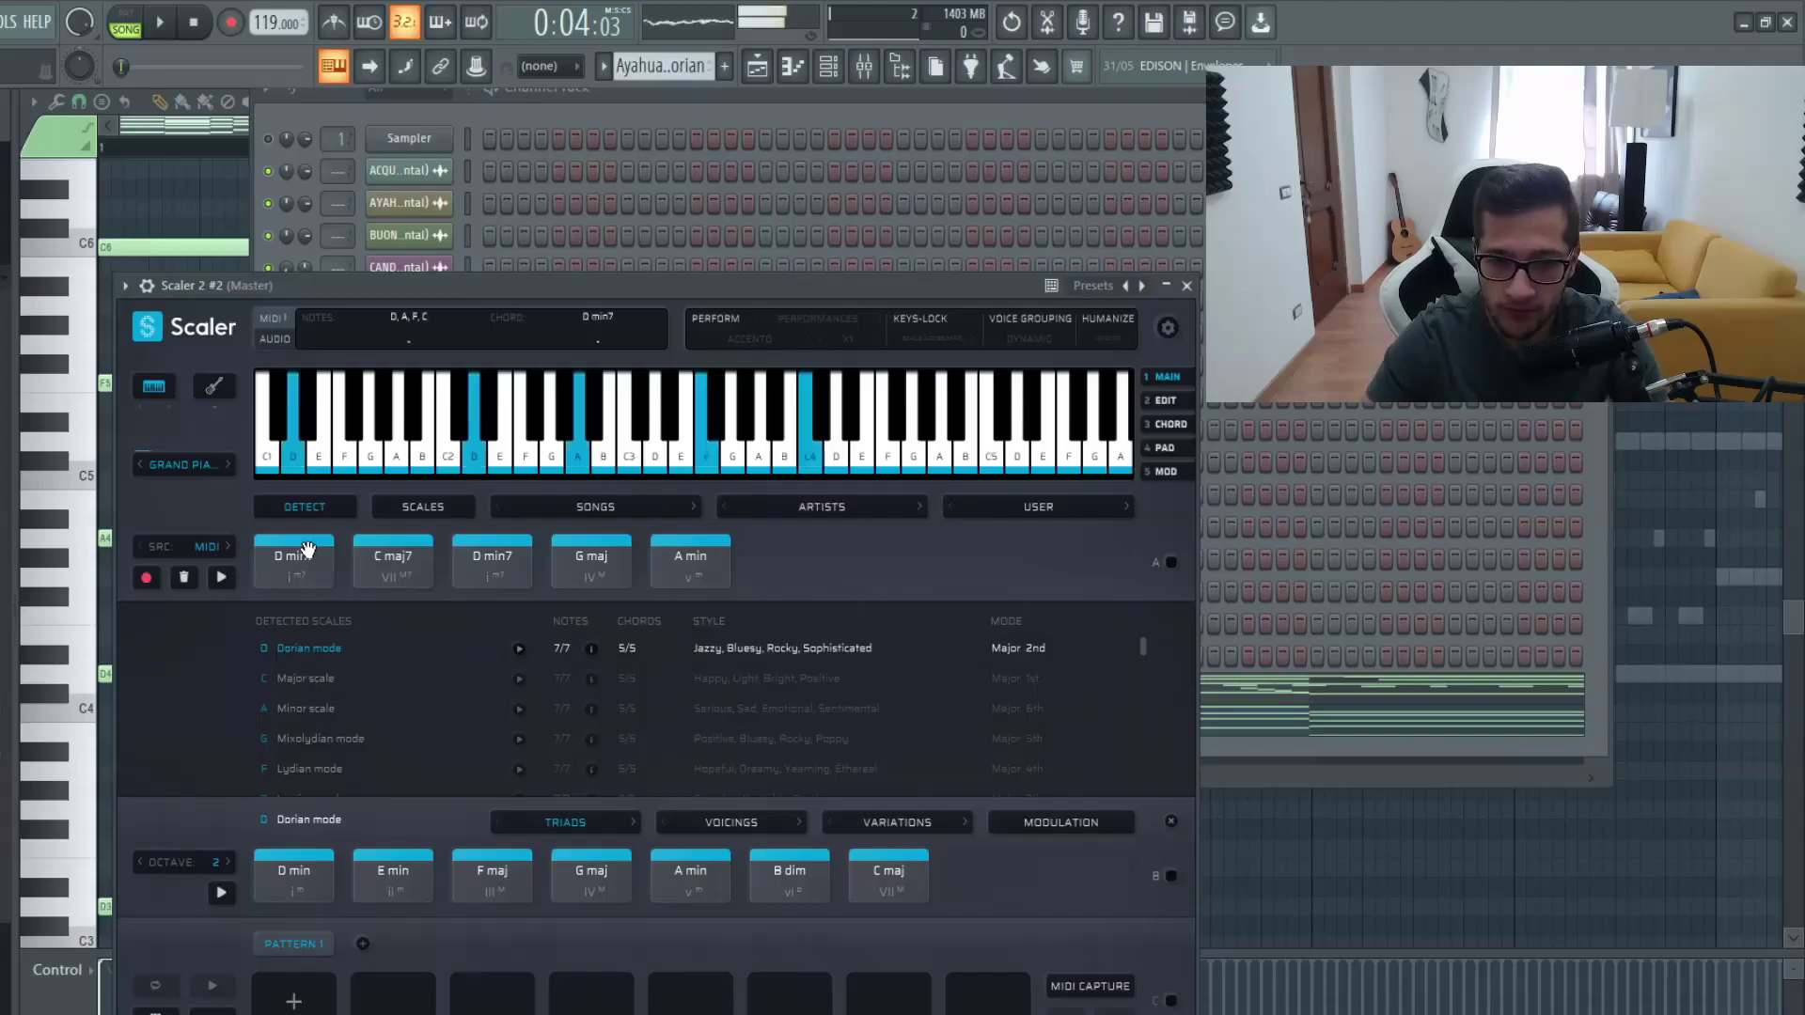
pyautogui.click(383, 564)
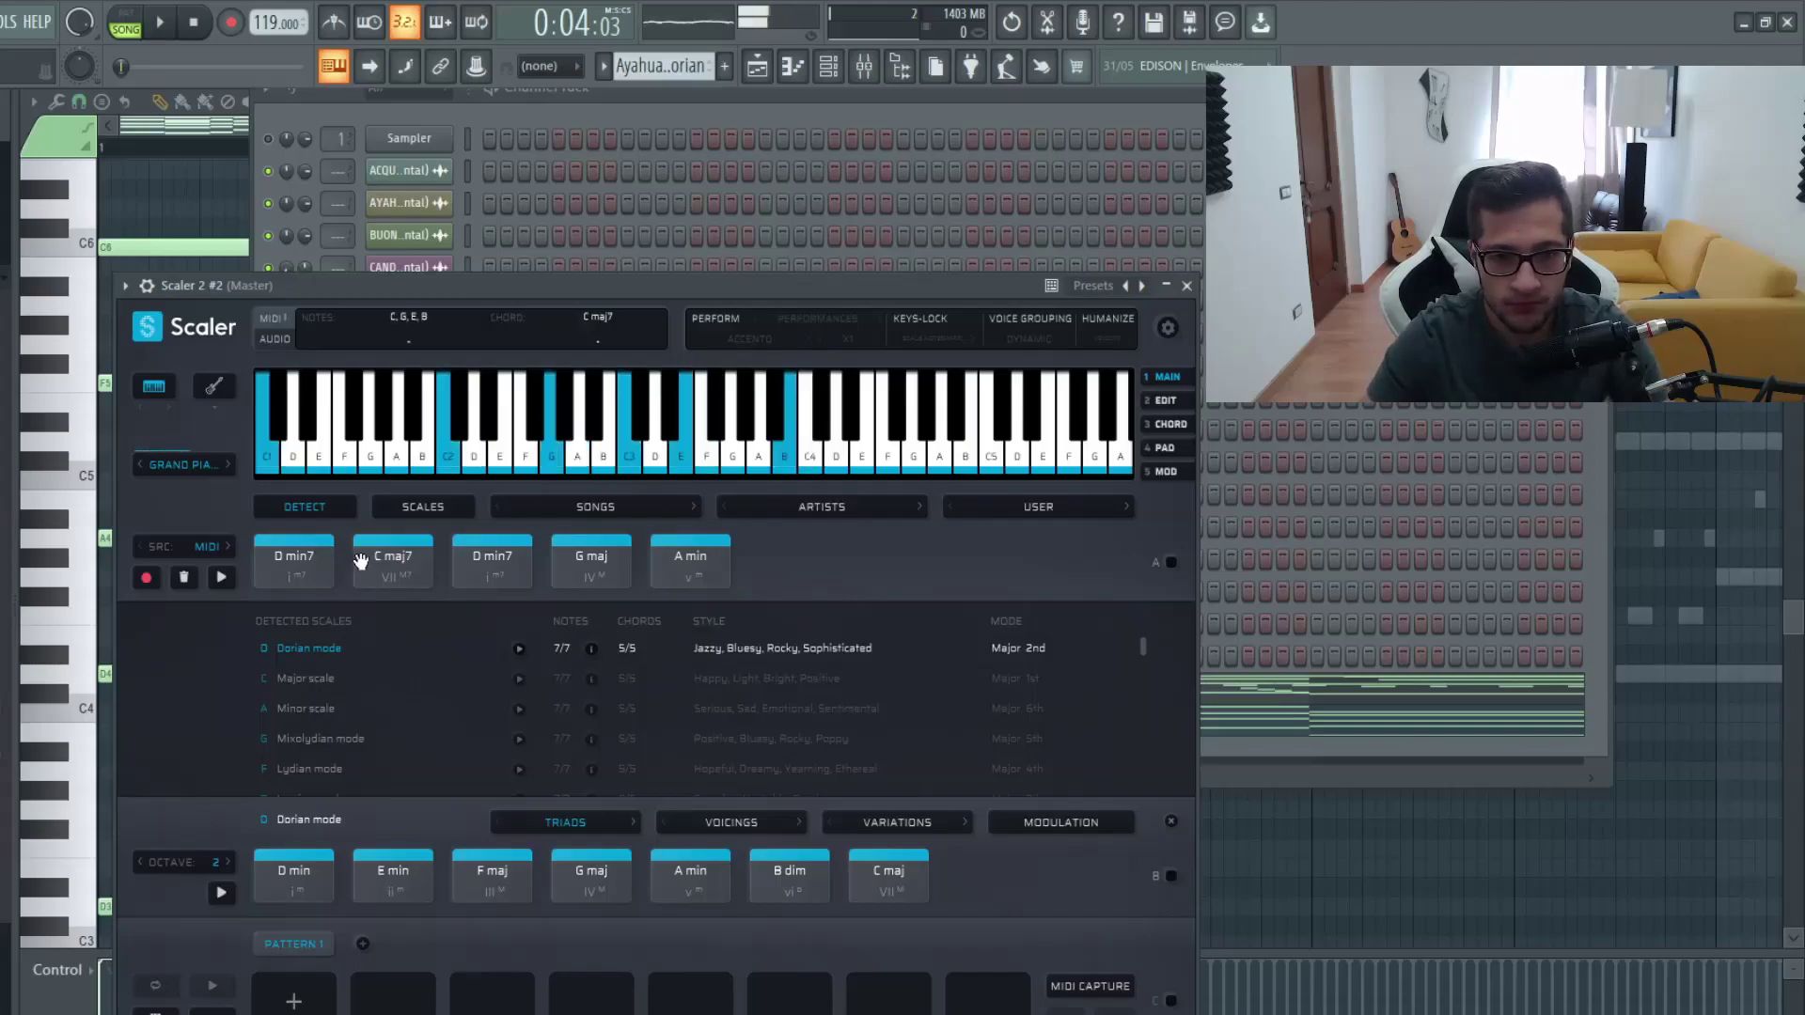
pyautogui.click(507, 574)
pyautogui.click(589, 570)
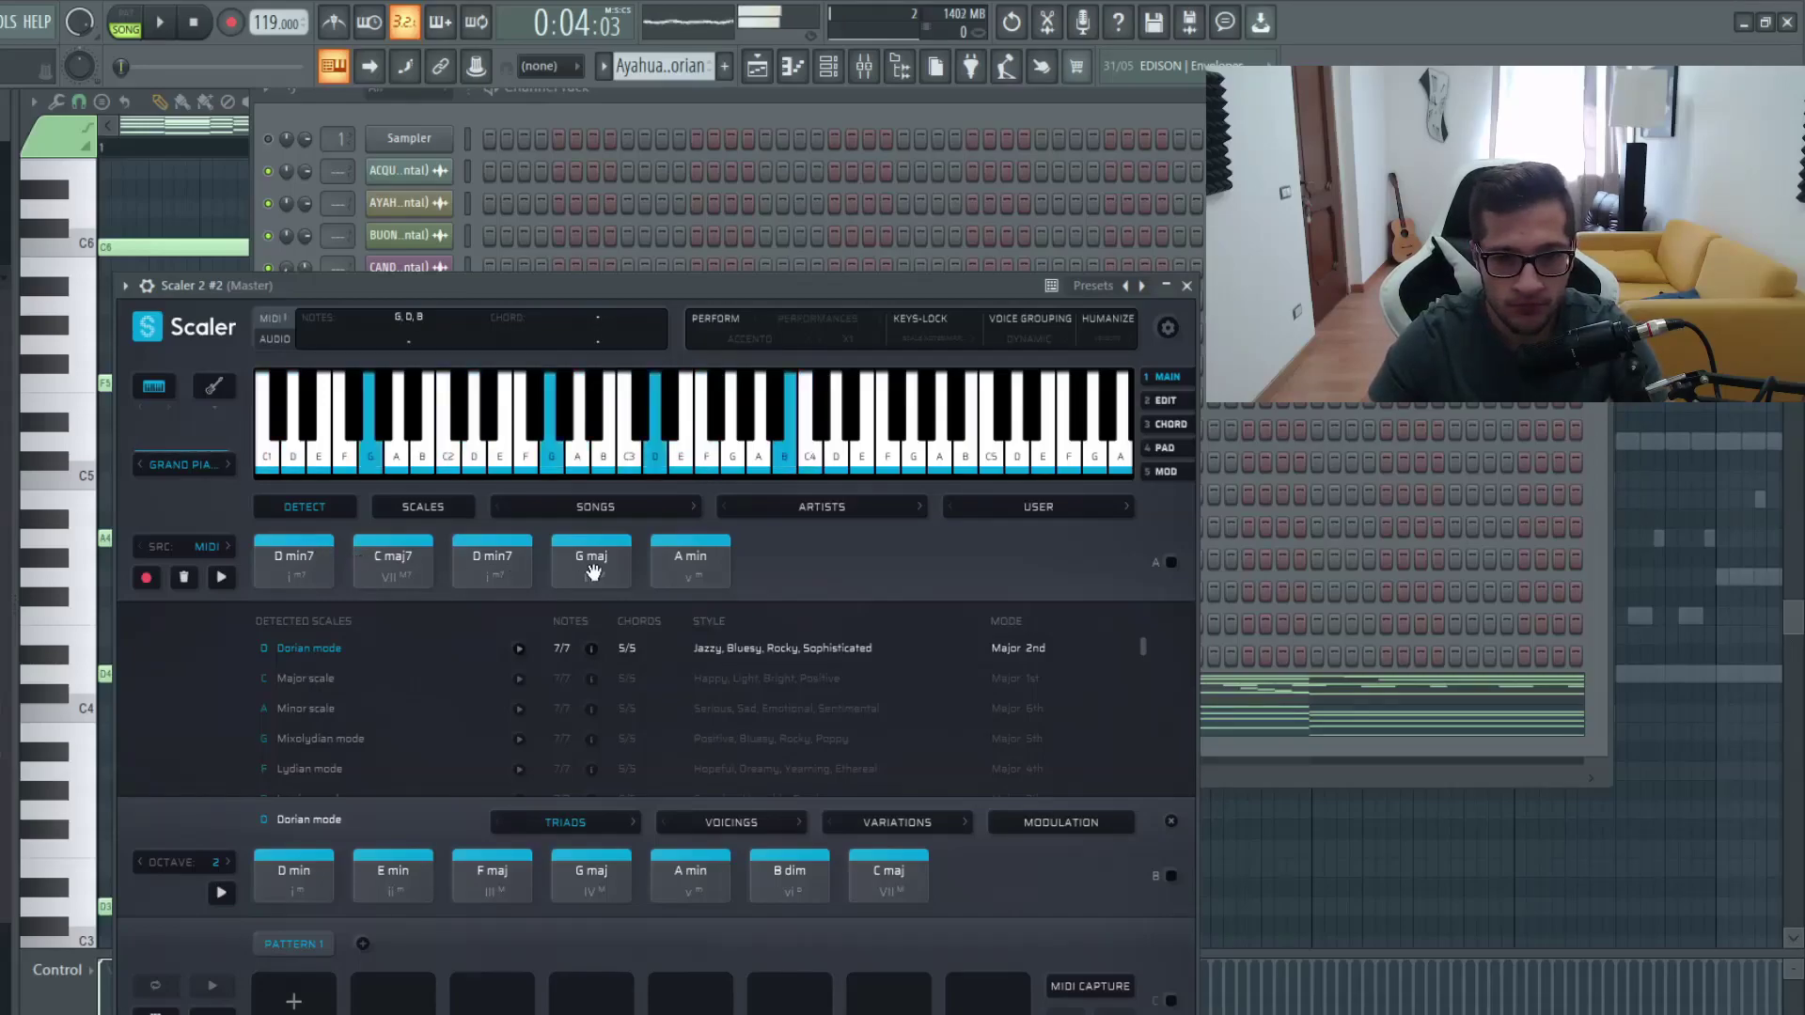
pyautogui.click(665, 574)
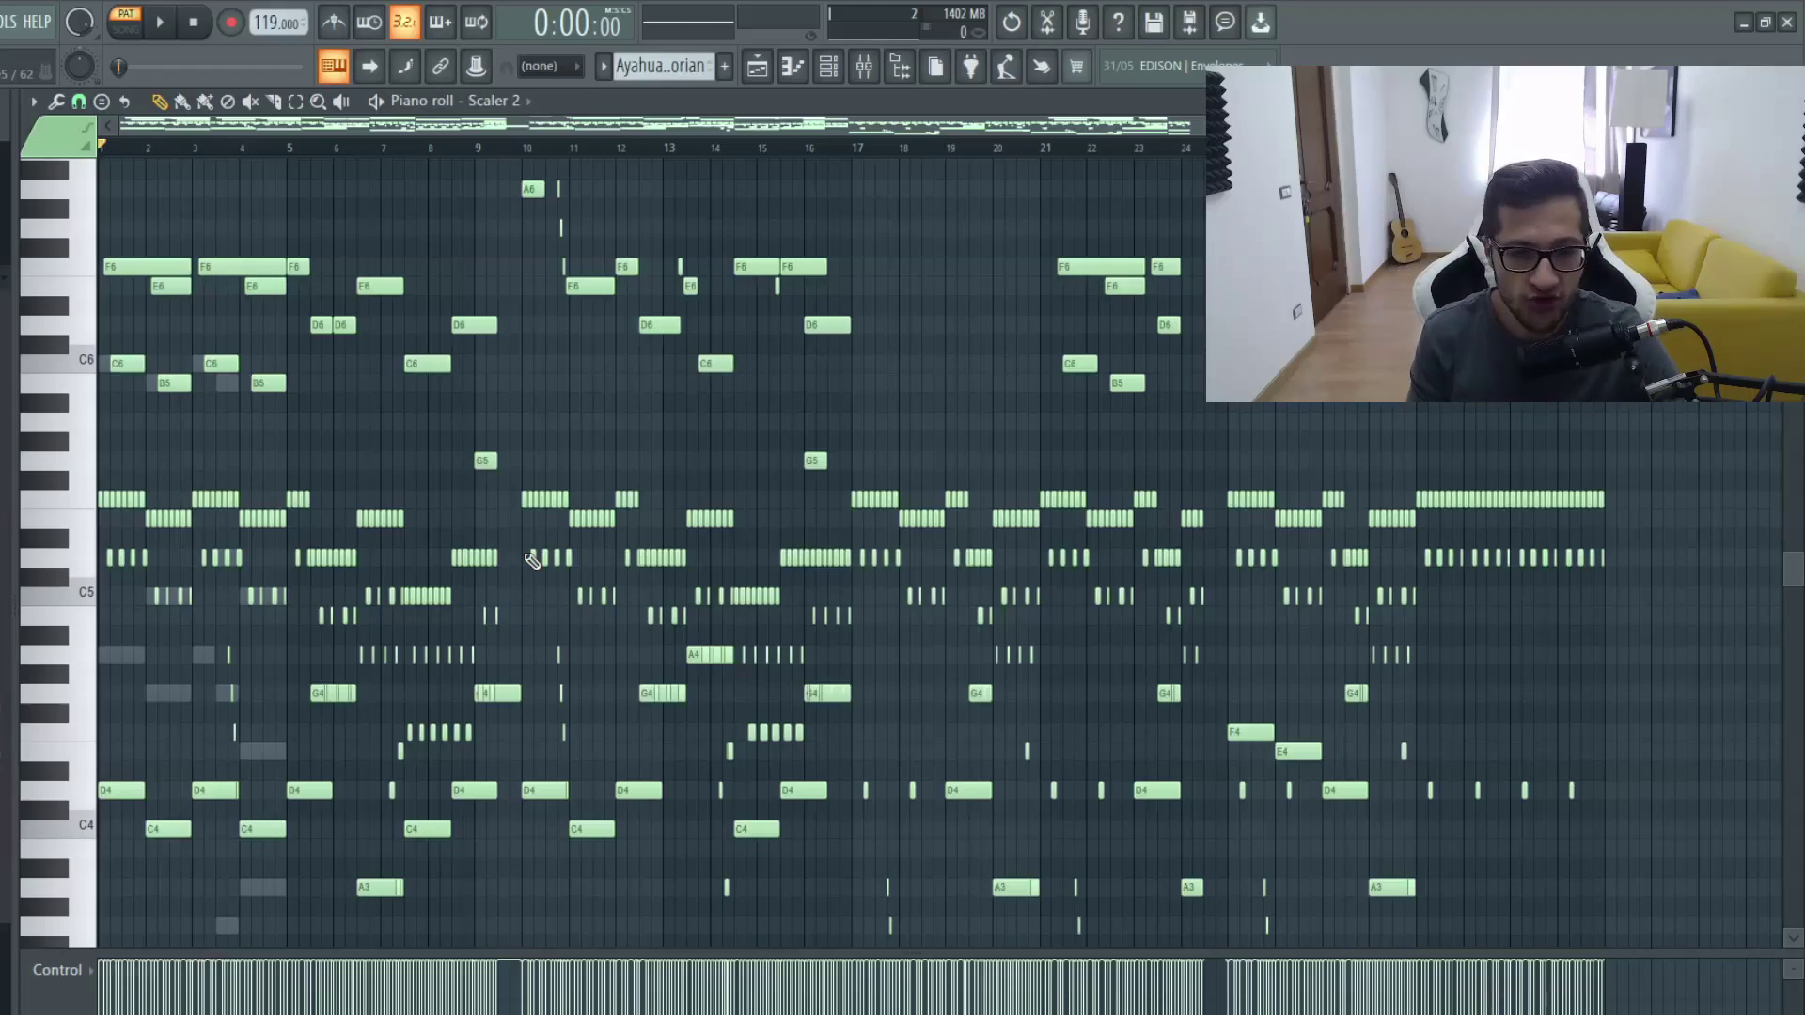
# Look over the full Scaler 2 transcription, set the time selection to bars 1 to 4 and deselect the notes
pyautogui.scroll(-8, 533, 560)
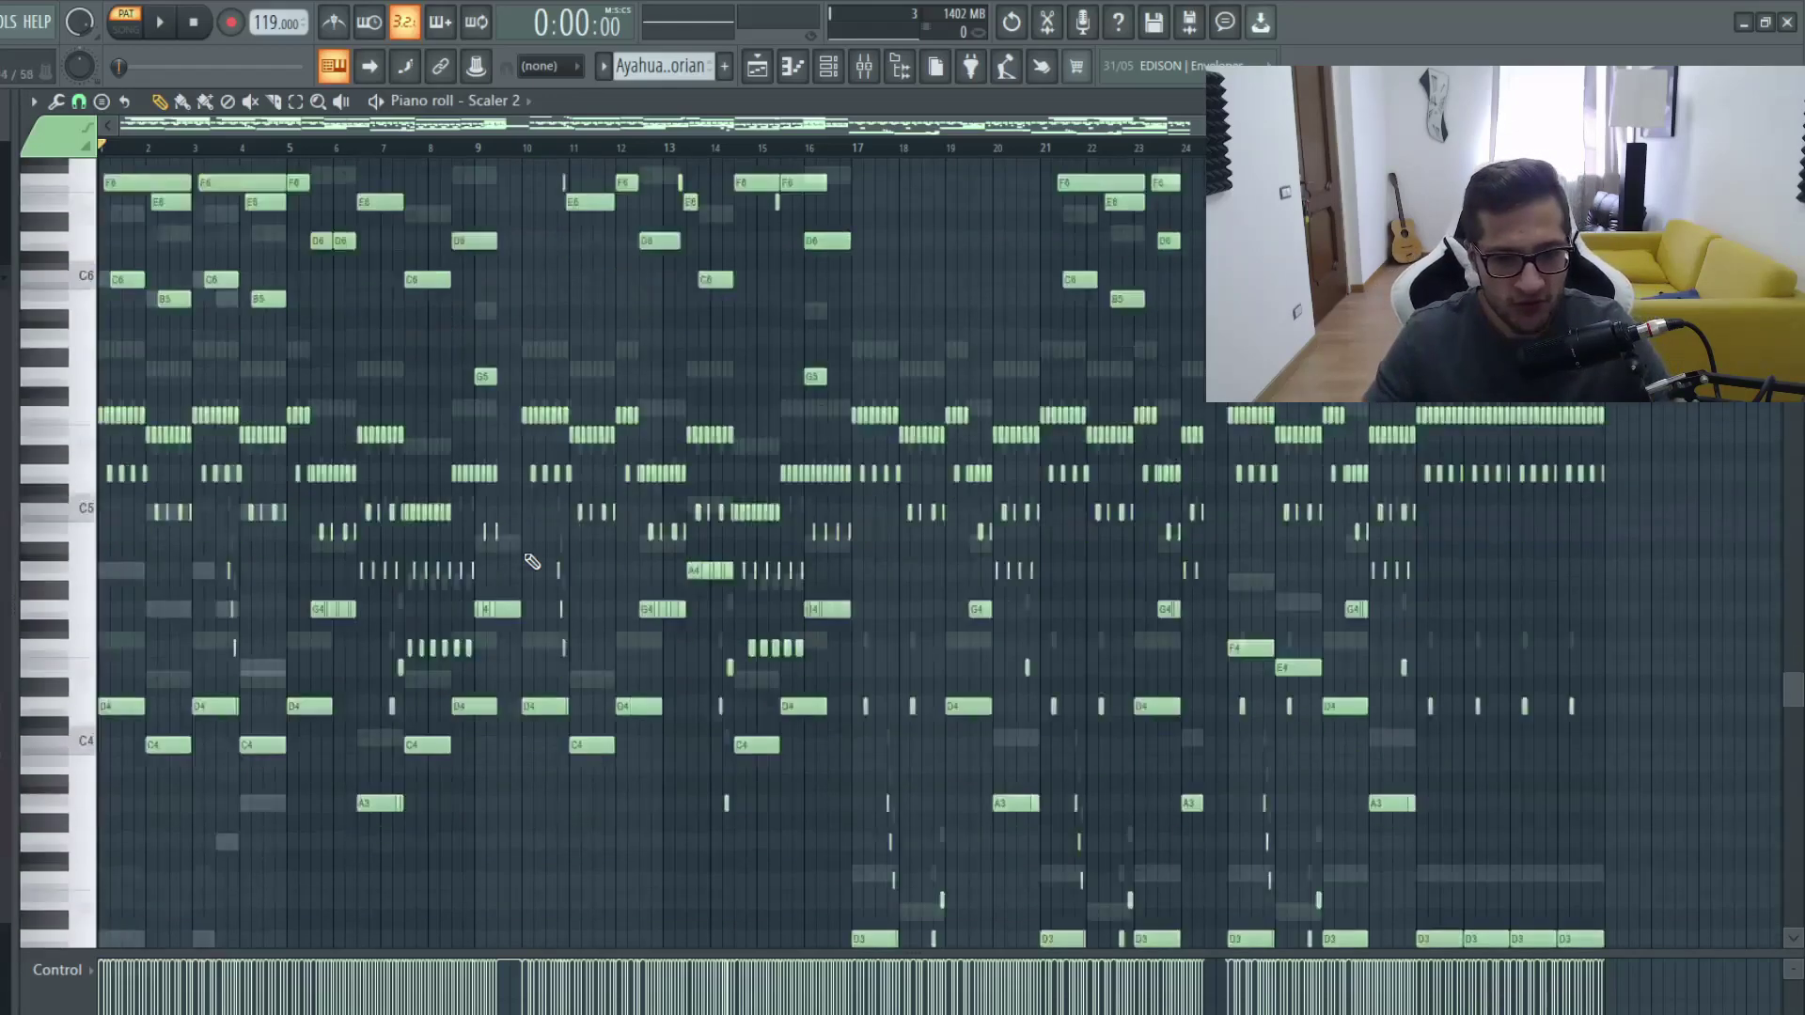
pyautogui.scroll(9, 541, 564)
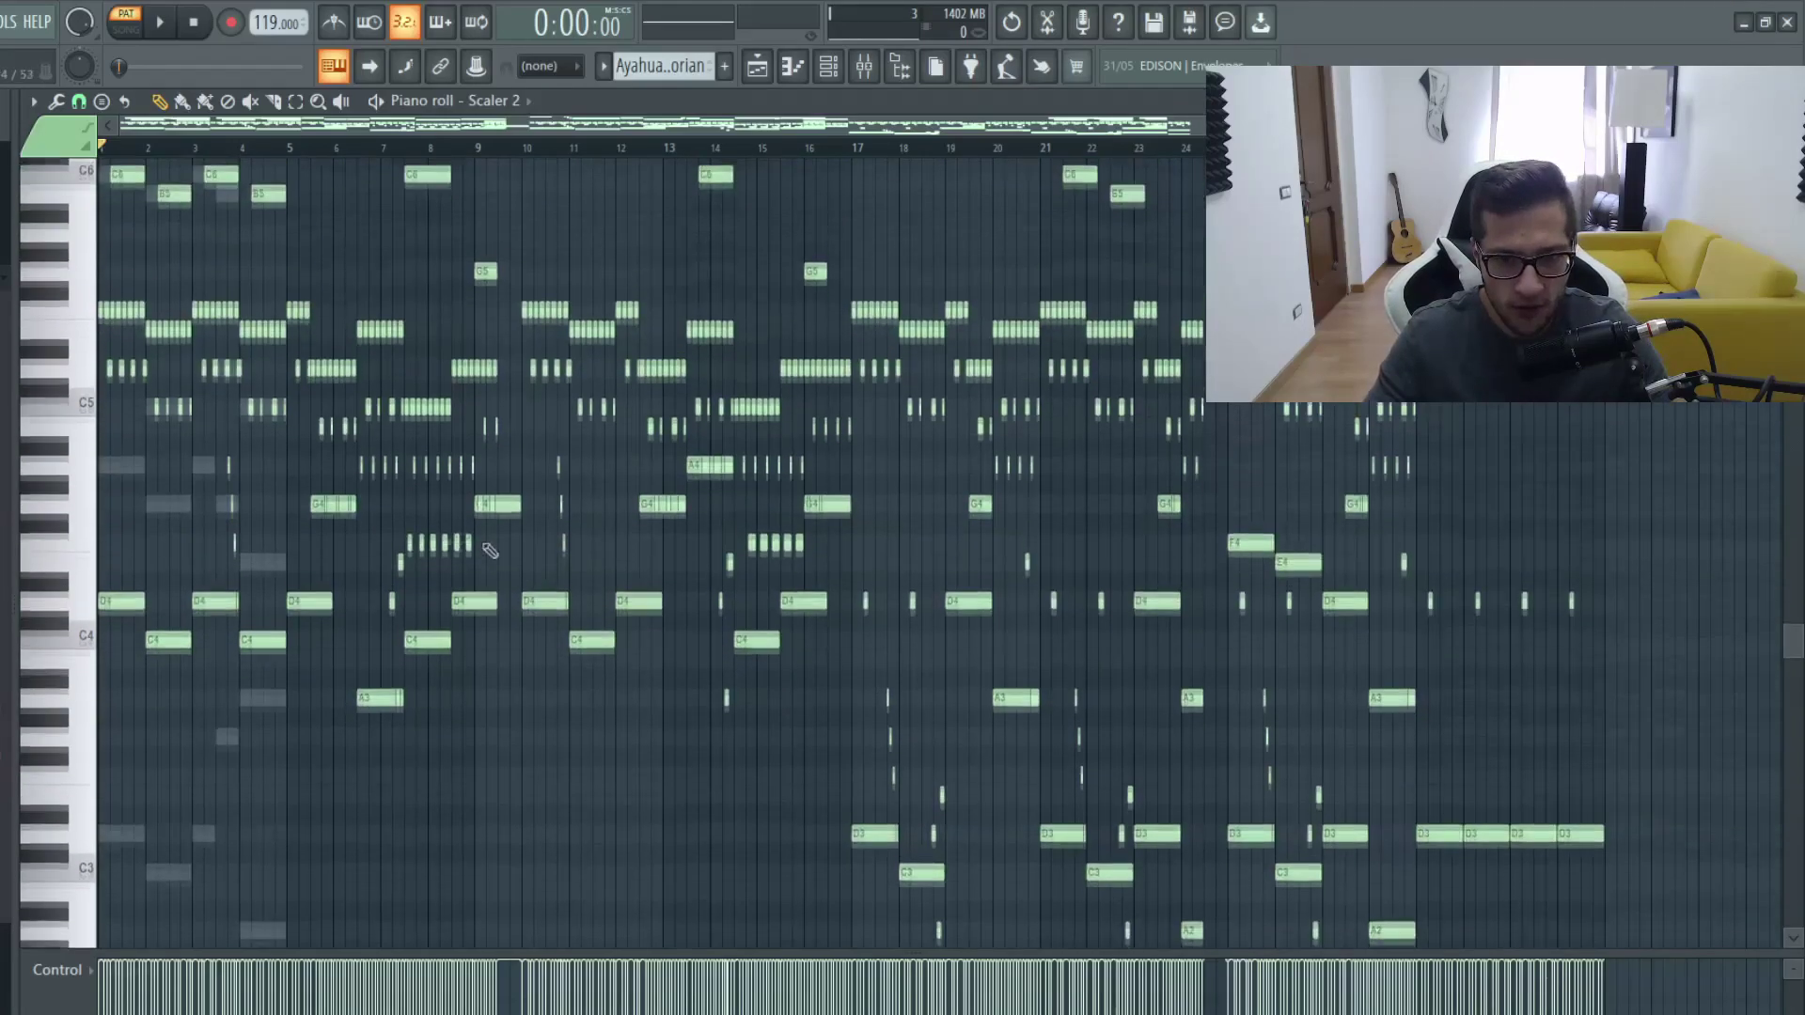
pyautogui.scroll(3, 245, 486)
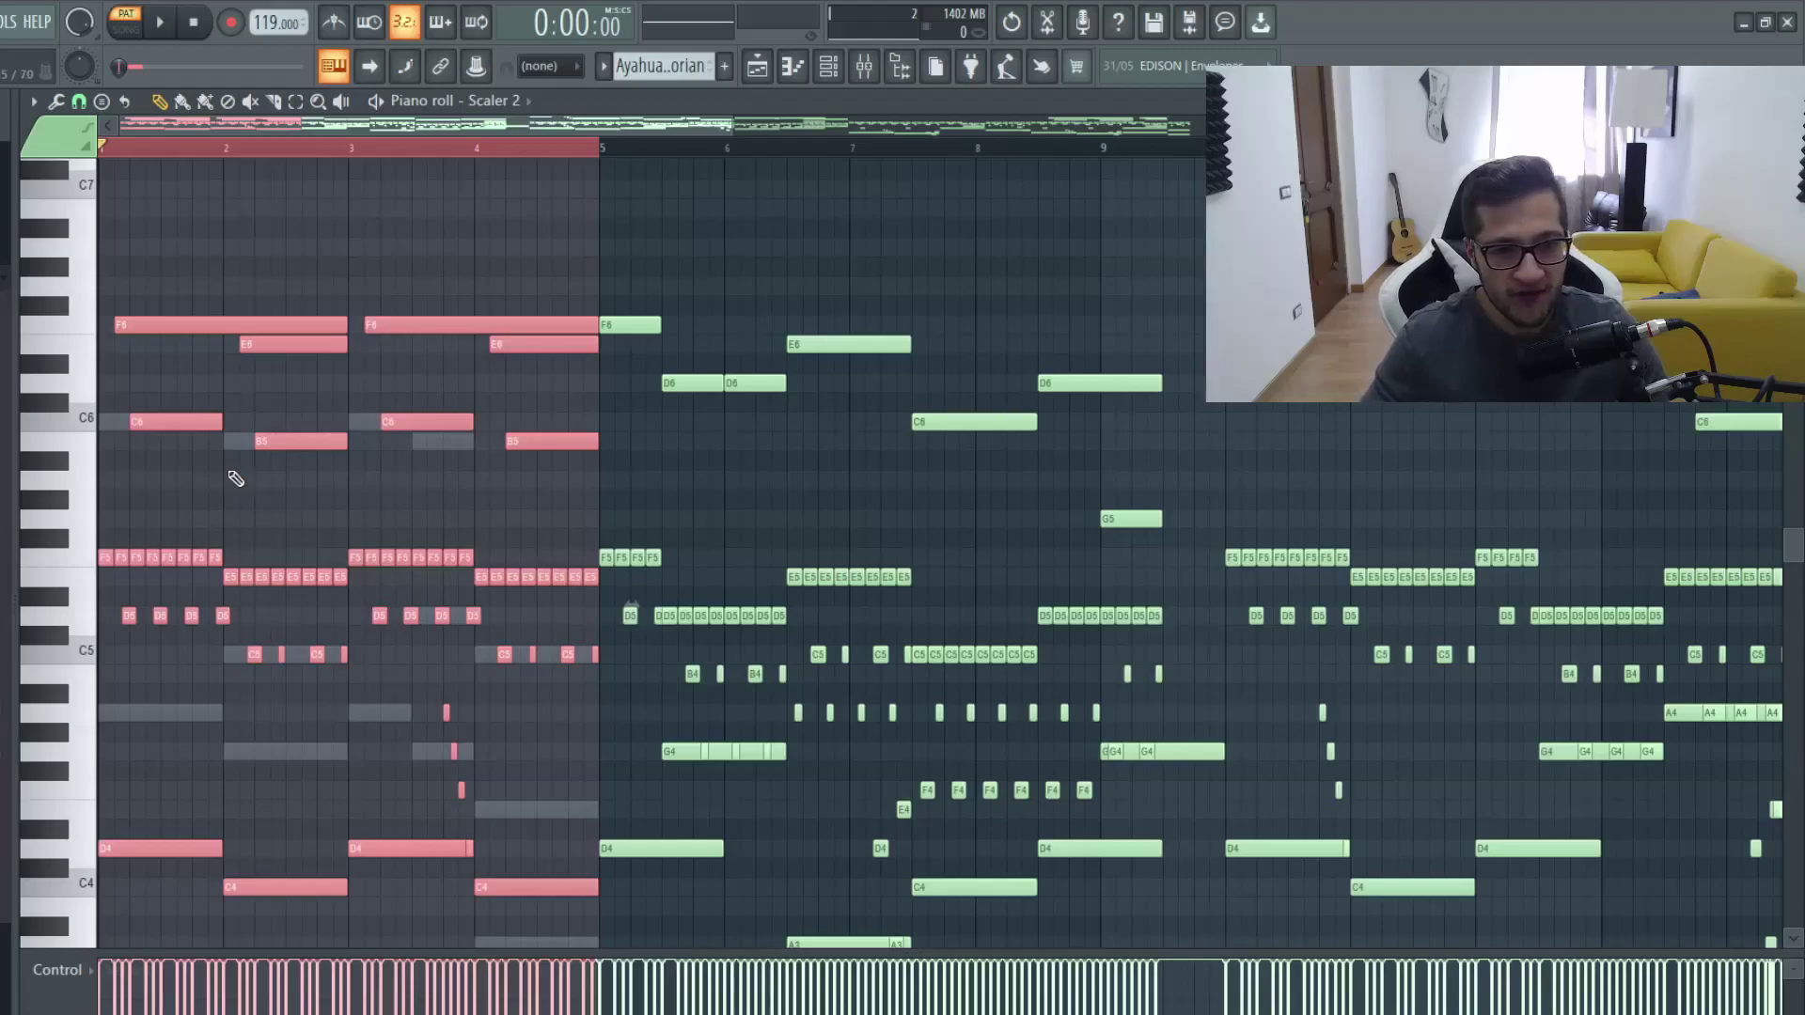
pyautogui.scroll(4, 235, 480)
pyautogui.moveTo(618, 513); pyautogui.dragTo(98, 673)
pyautogui.click(633, 620)
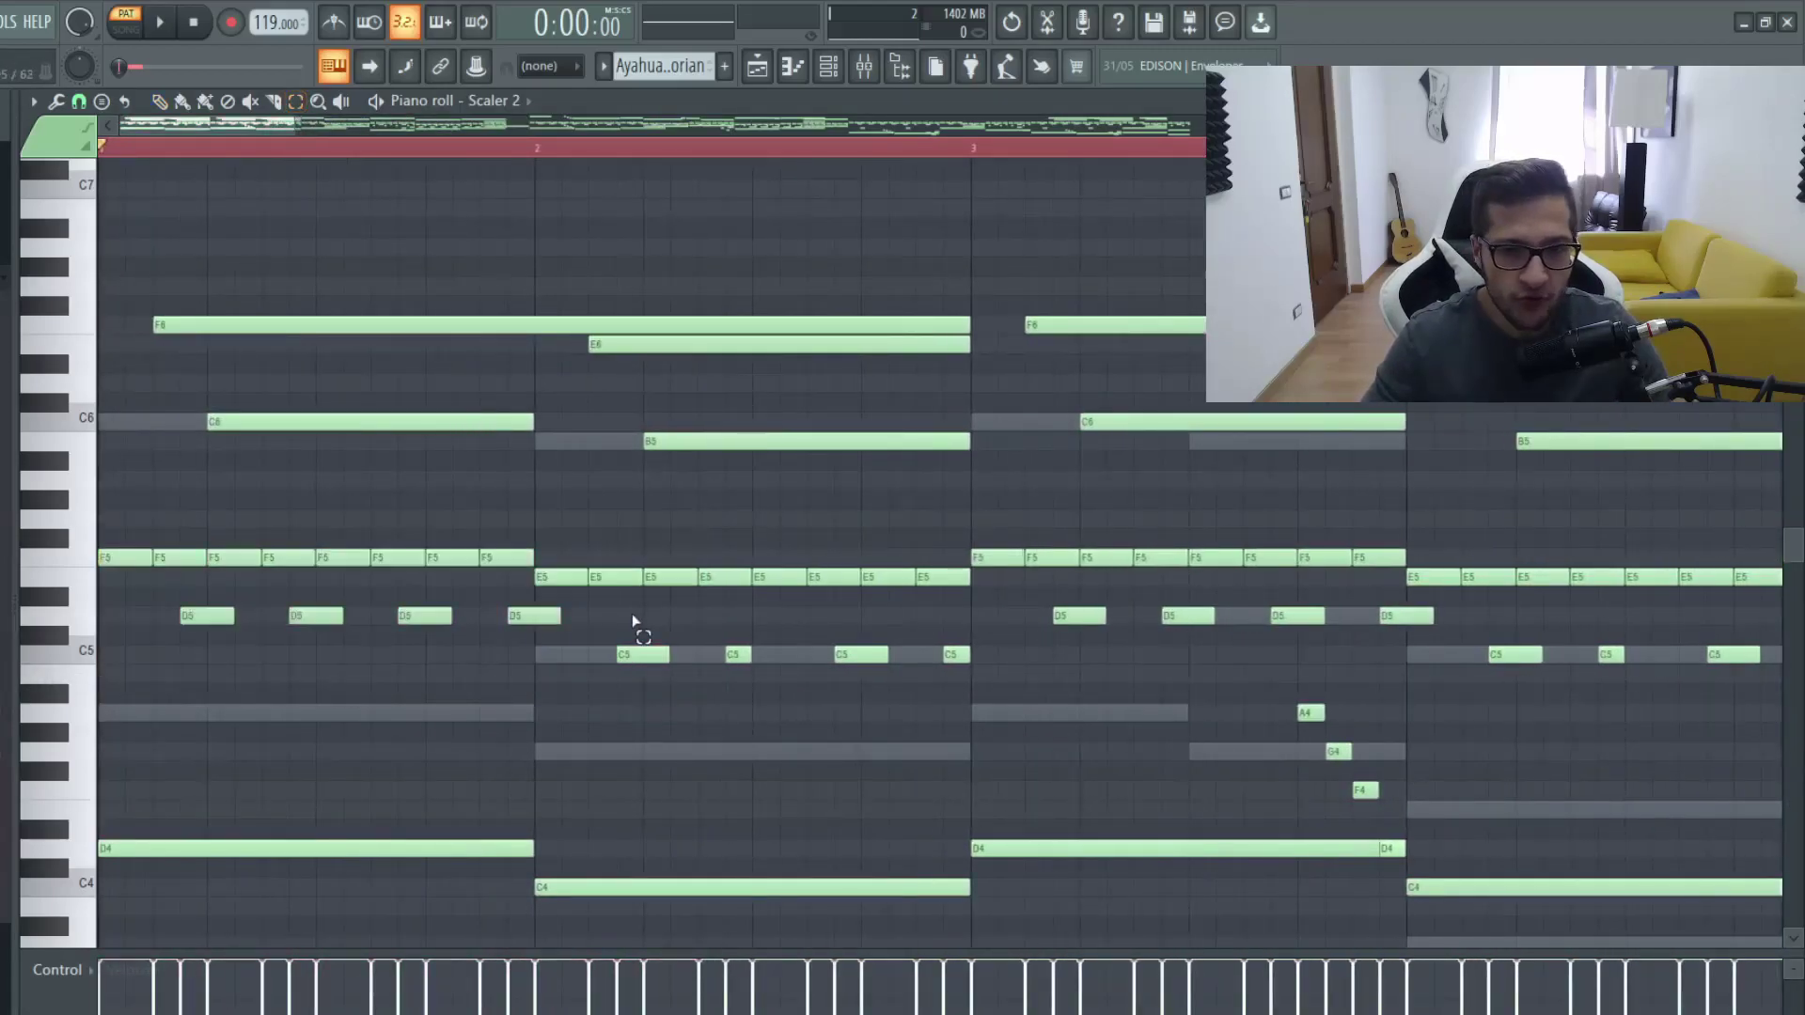
pyautogui.scroll(-8, 508, 683)
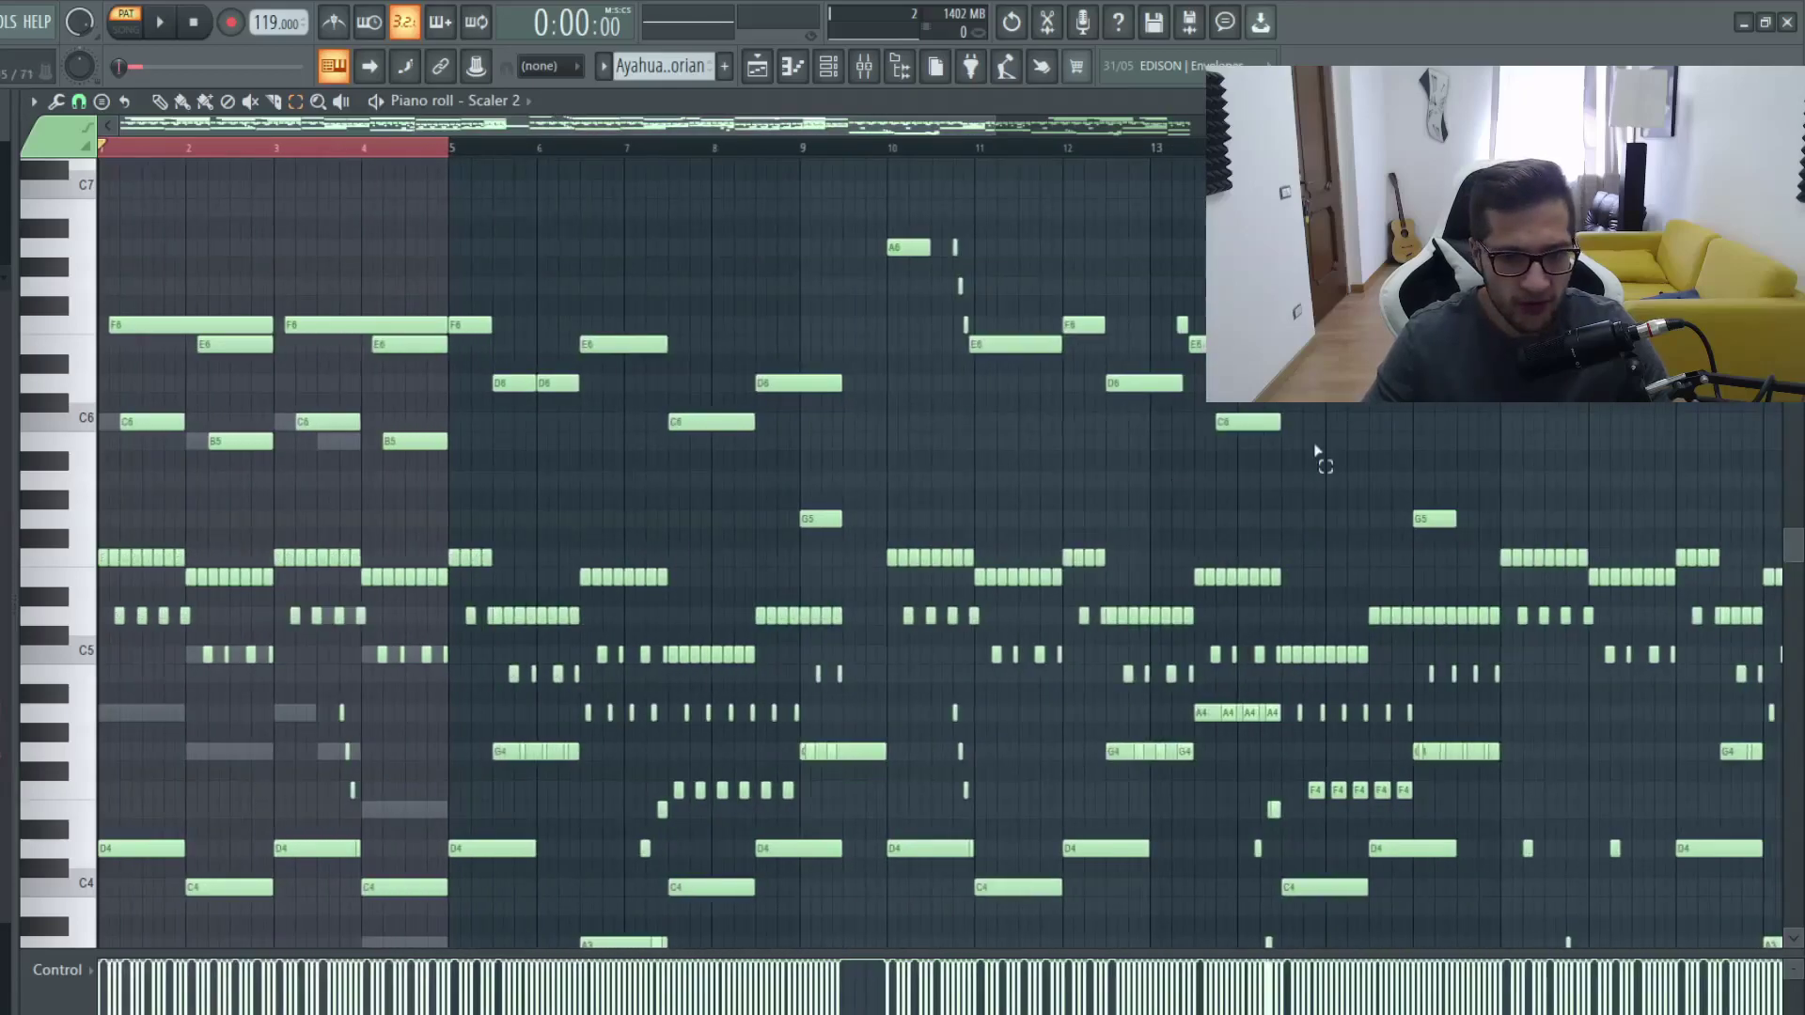
pyautogui.scroll(8, 197, 149)
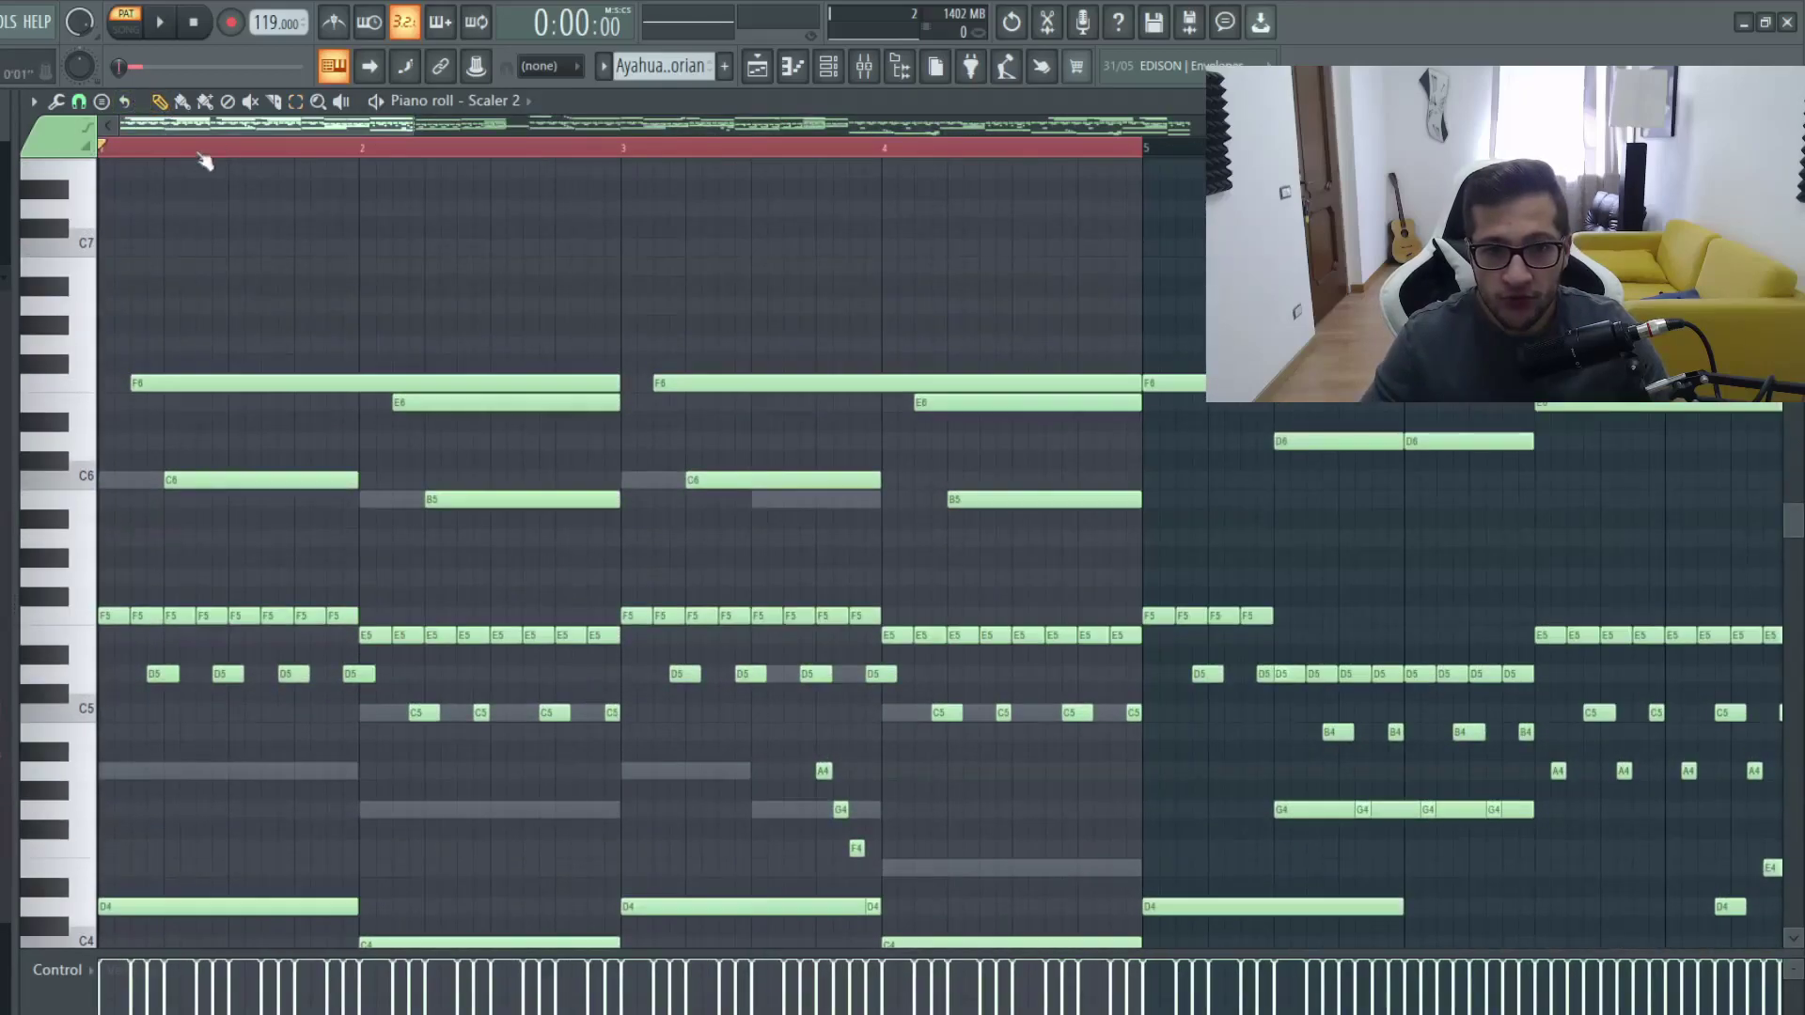
# Select the long F6 and E6 notes in bars 1 to 4 and lower them two octaves
pyautogui.click(294, 103)
pyautogui.moveTo(222, 241); pyautogui.dragTo(955, 552)
pyautogui.moveTo(221, 467); pyautogui.dragTo(859, 568)
pyautogui.moveTo(342, 314); pyautogui.dragTo(930, 452)
pyautogui.hotkey('ctrl', 'Down')
pyautogui.hotkey('ctrl', 'Down')
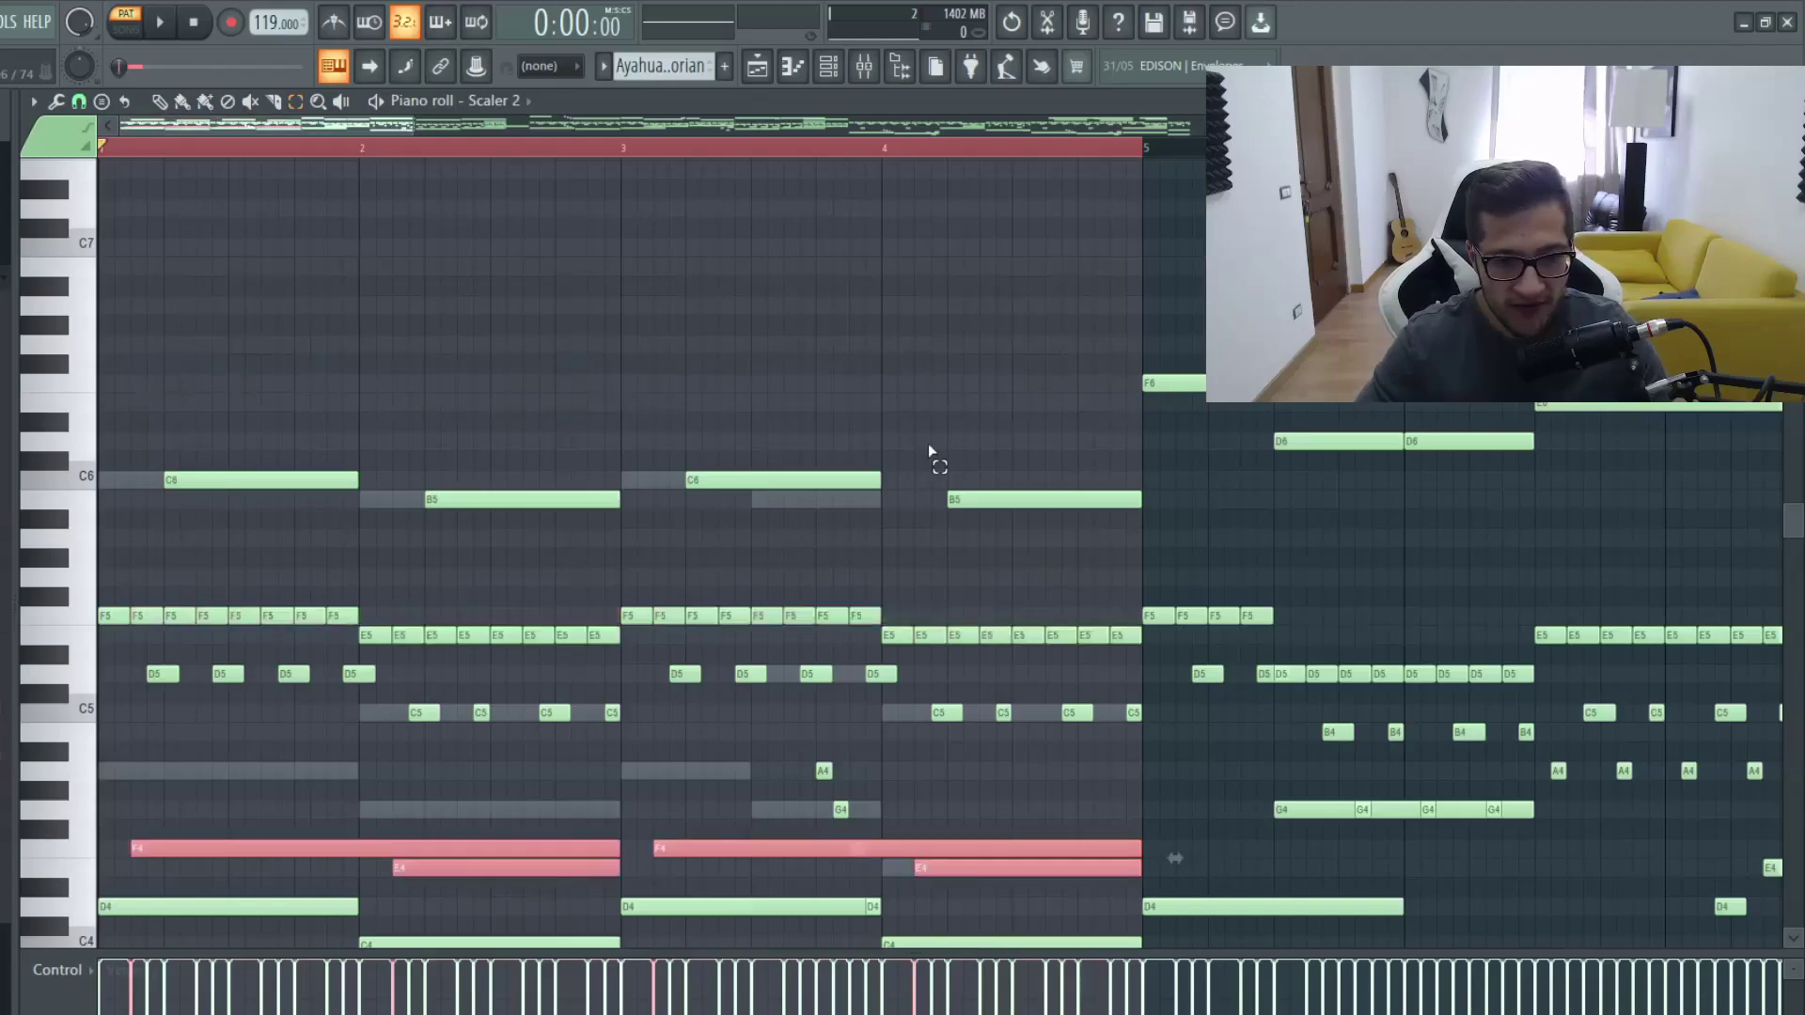
# Raise the selected long F4 and E4 notes in bars 1 to 4 by two octaves
pyautogui.hotkey('ctrl', 'Up')
pyautogui.hotkey('ctrl', 'Up')
pyautogui.scroll(-3, 936, 456)
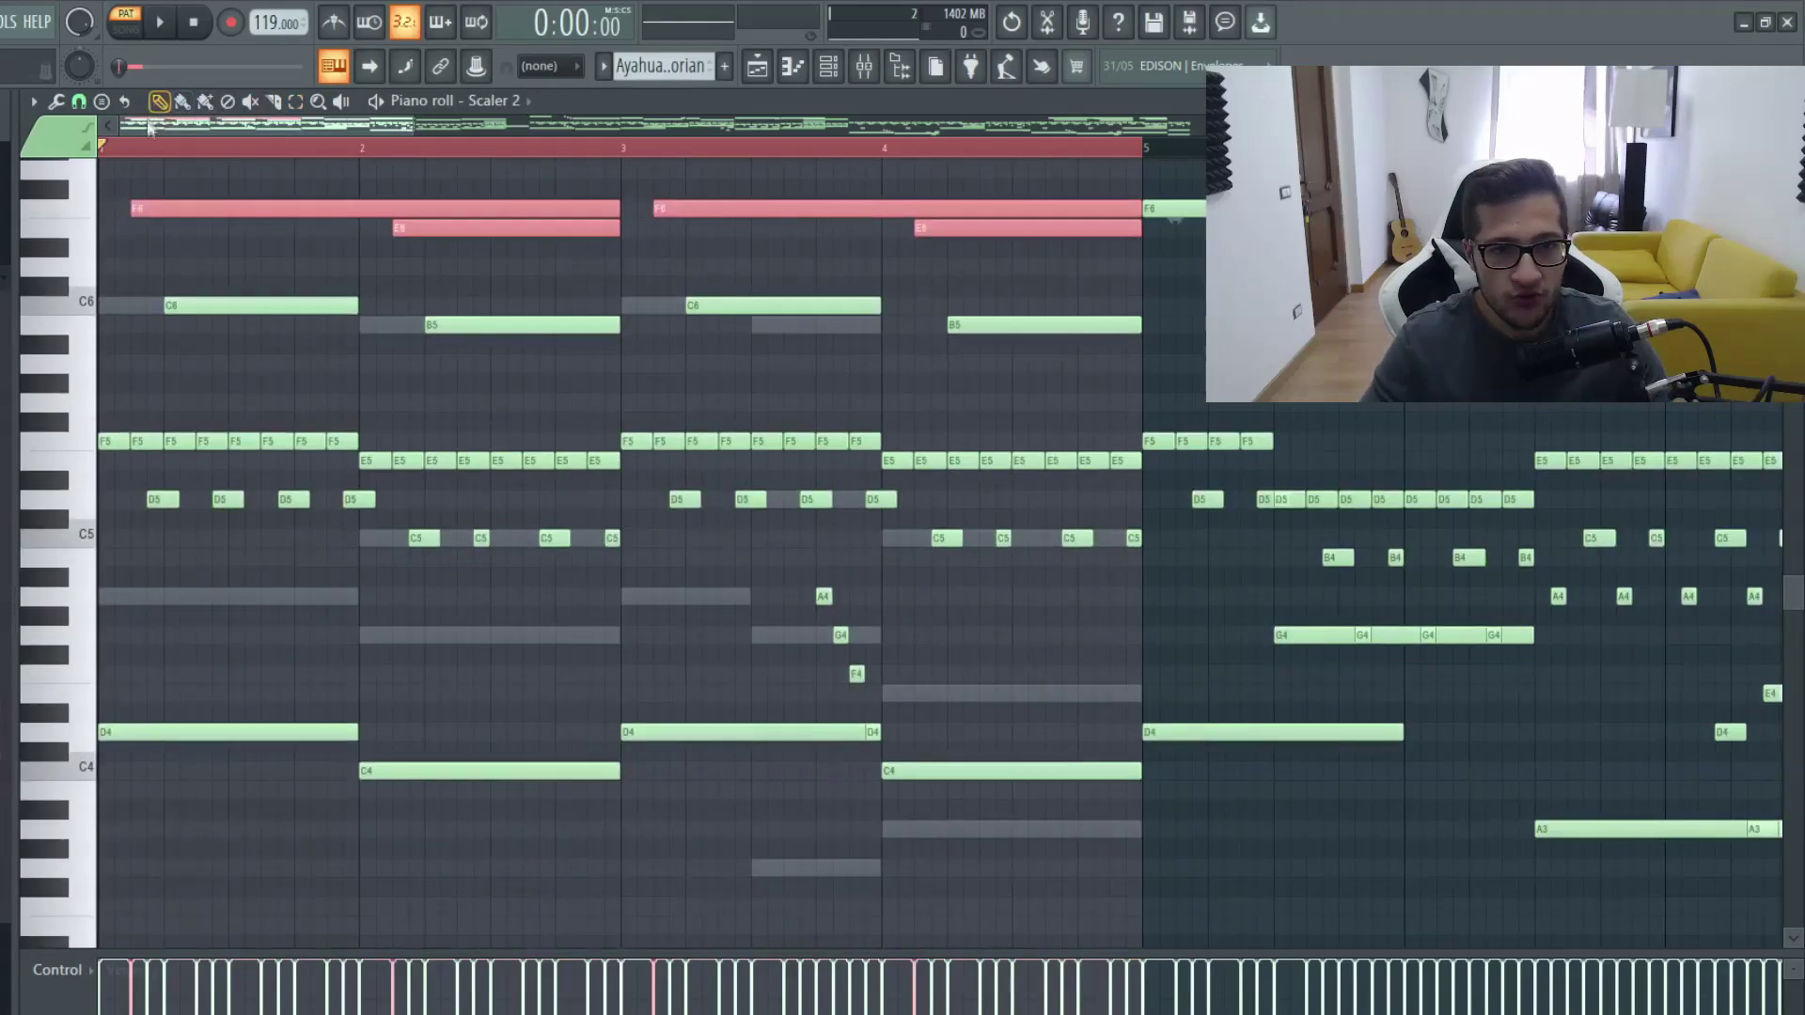
# Play bars 1 to 3 and follow the melody against the chords, stopping in bar 3
pyautogui.press('space')
pyautogui.scroll(2, 336, 366)
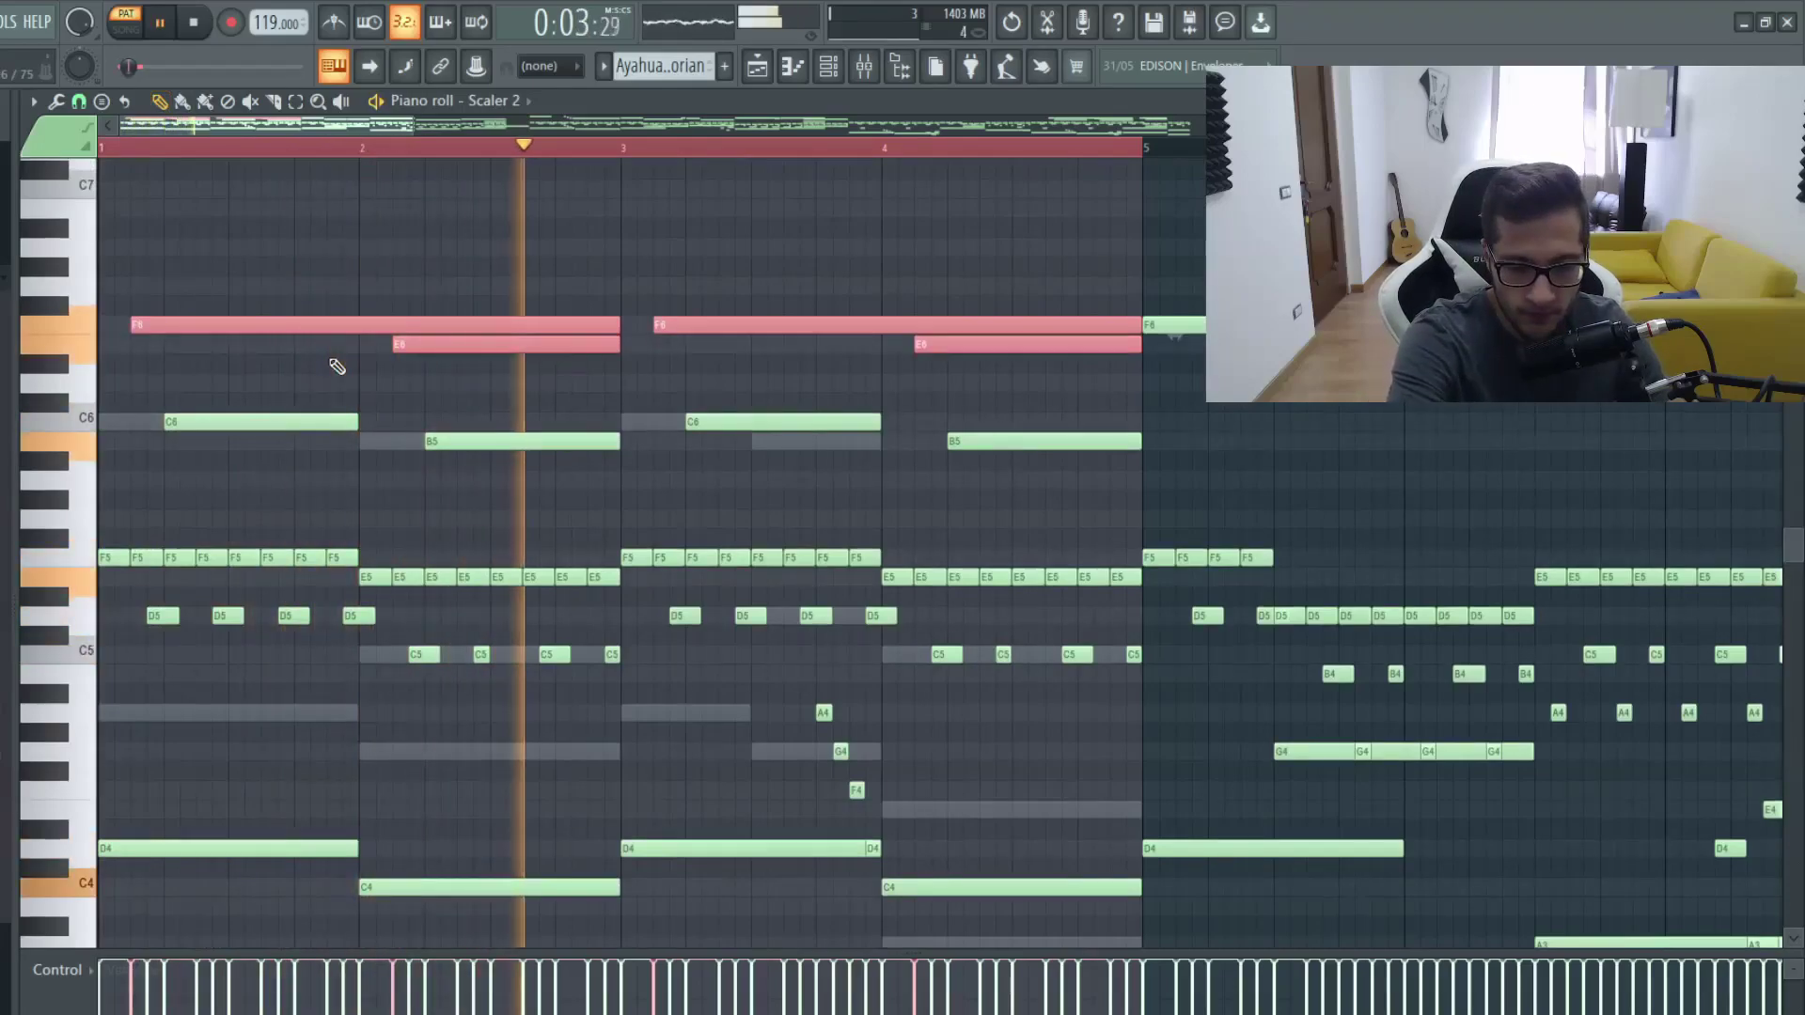
pyautogui.scroll(-1, 623, 807)
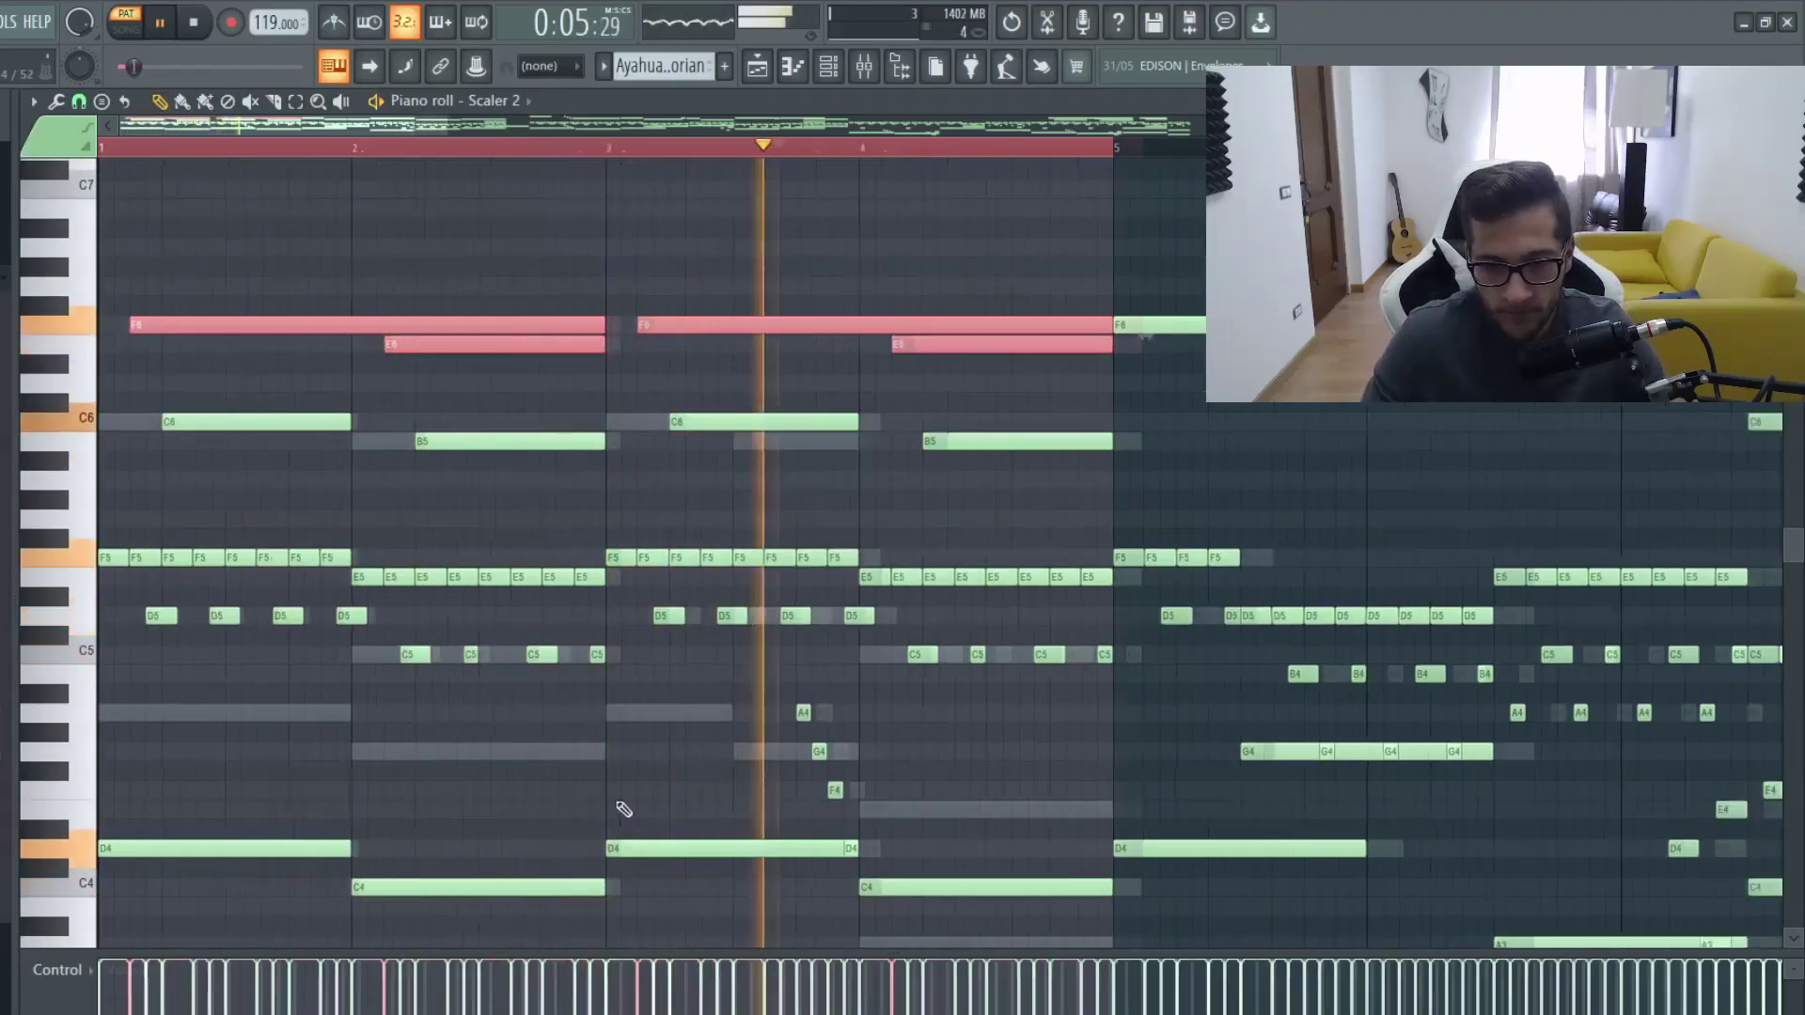
pyautogui.scroll(3, 623, 807)
pyautogui.press('space')
# Select the D4 bass note in bar 3, play from bar 3 into bar 4, and clear the time selection
pyautogui.moveTo(351, 687); pyautogui.dragTo(516, 855)
pyautogui.click(471, 849)
pyautogui.click(159, 101)
pyautogui.click(297, 147)
pyautogui.press('space')
pyautogui.click(295, 101)
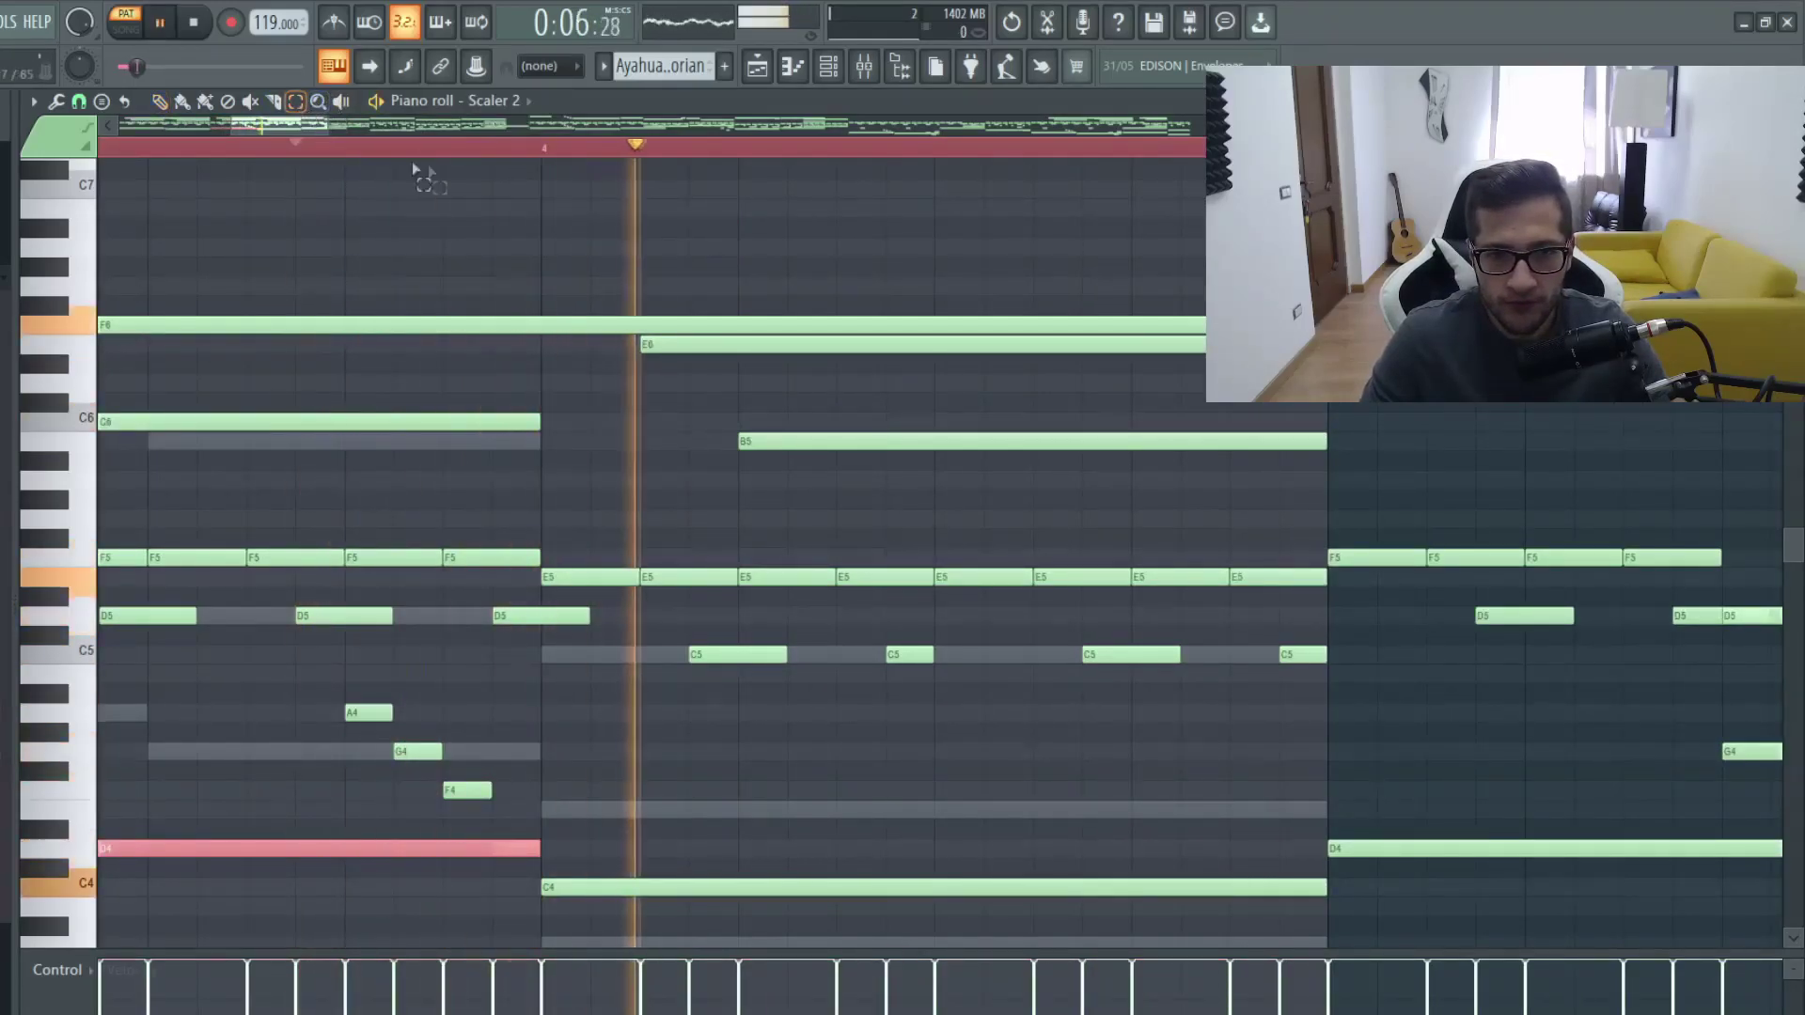
pyautogui.scroll(-6, 536, 435)
pyautogui.press('space')
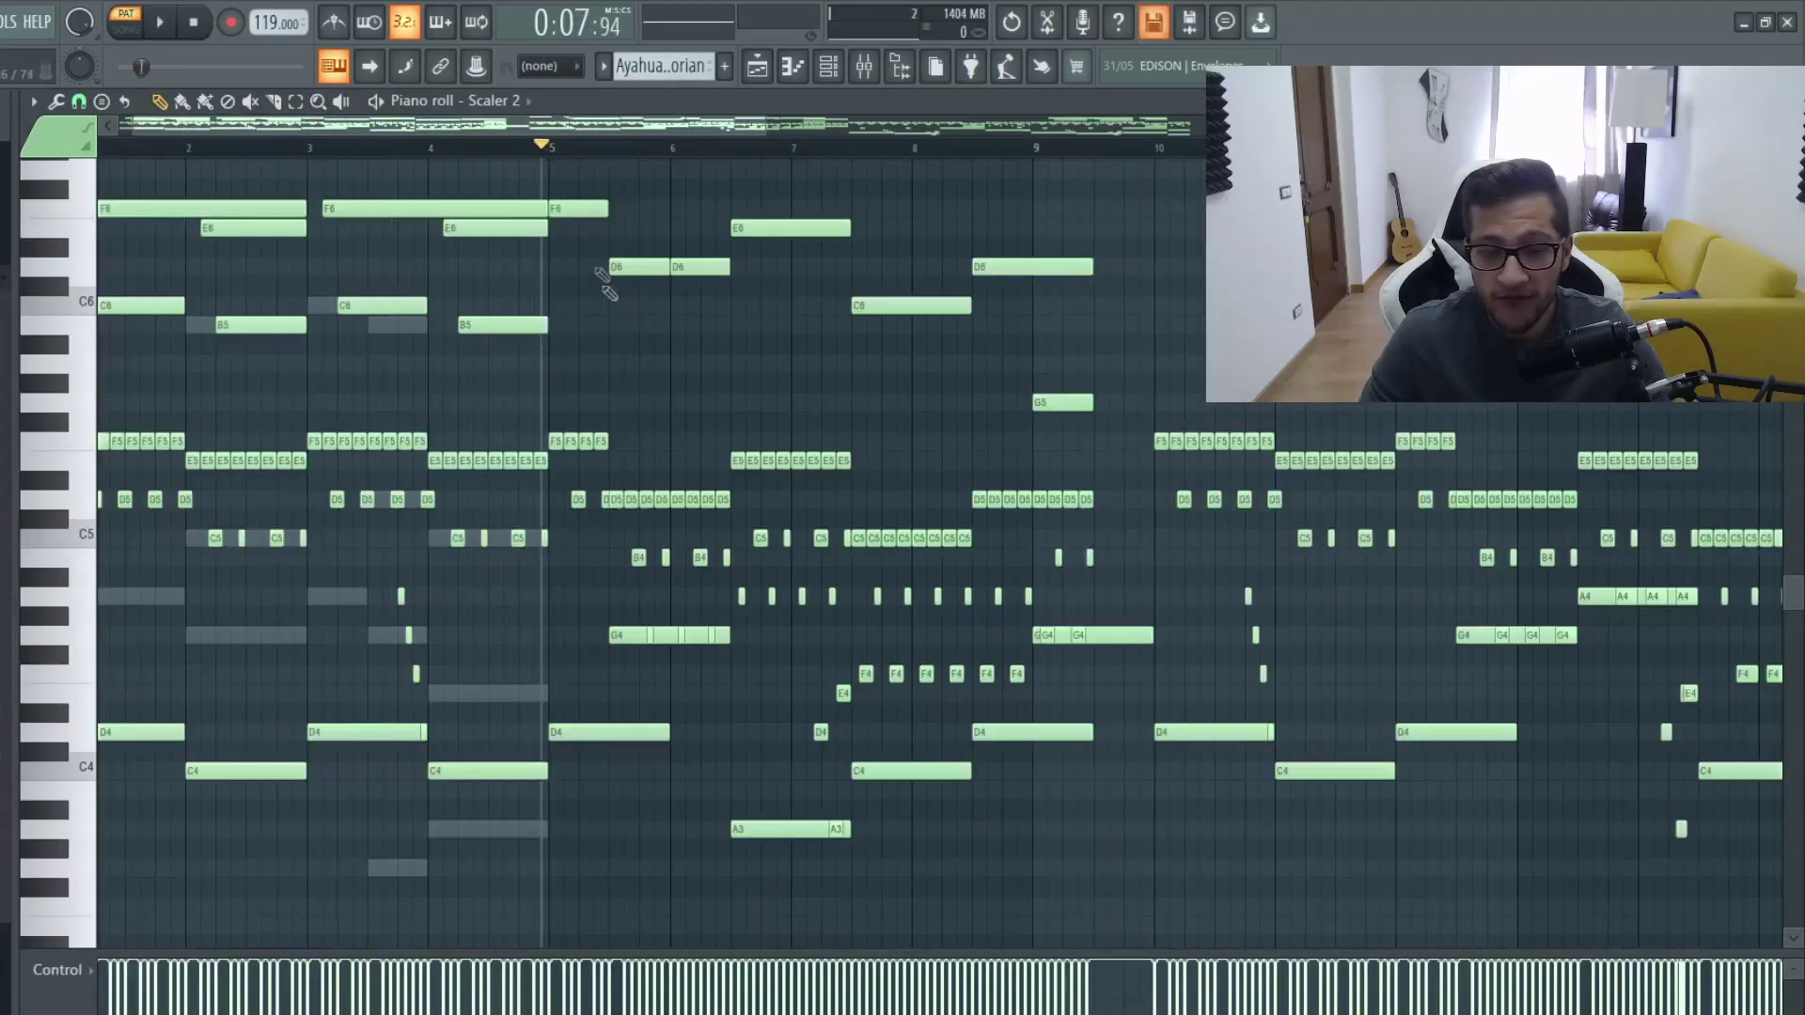
# Play the passage from the end of bar 4 into bar 9, following the chord and melody changes
pyautogui.scroll(-3, 601, 639)
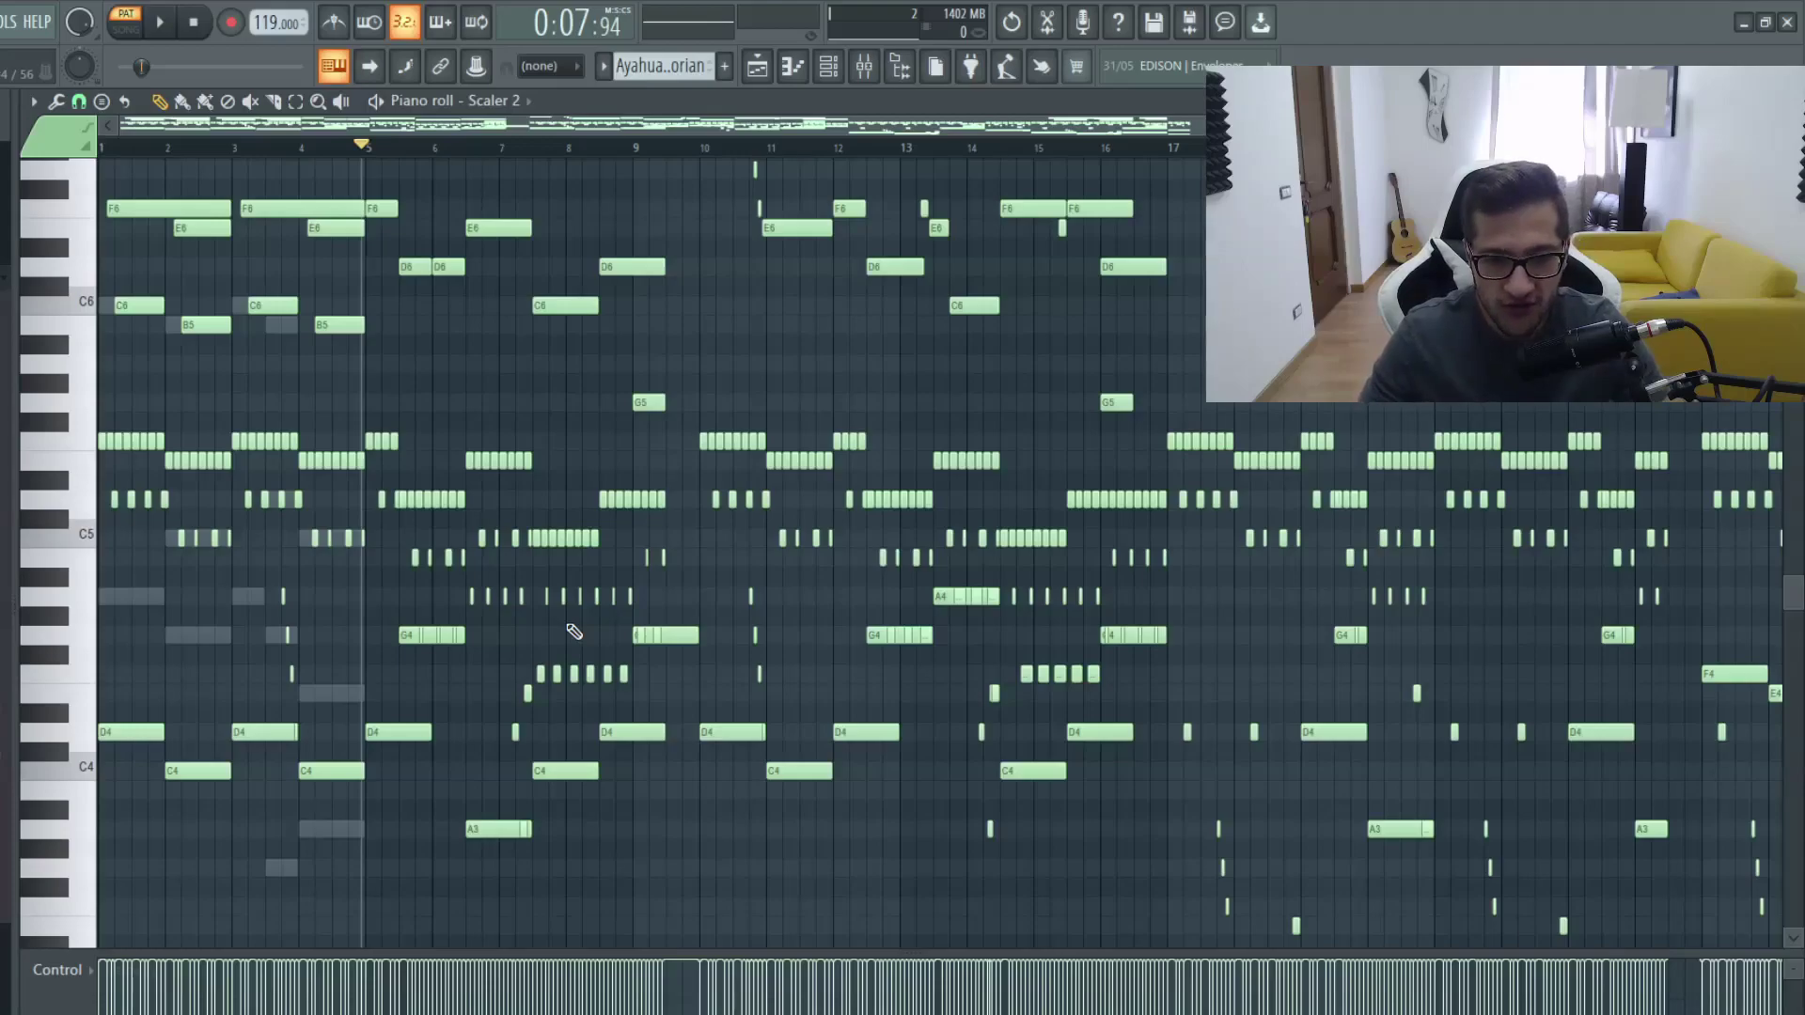
pyautogui.scroll(4, 411, 709)
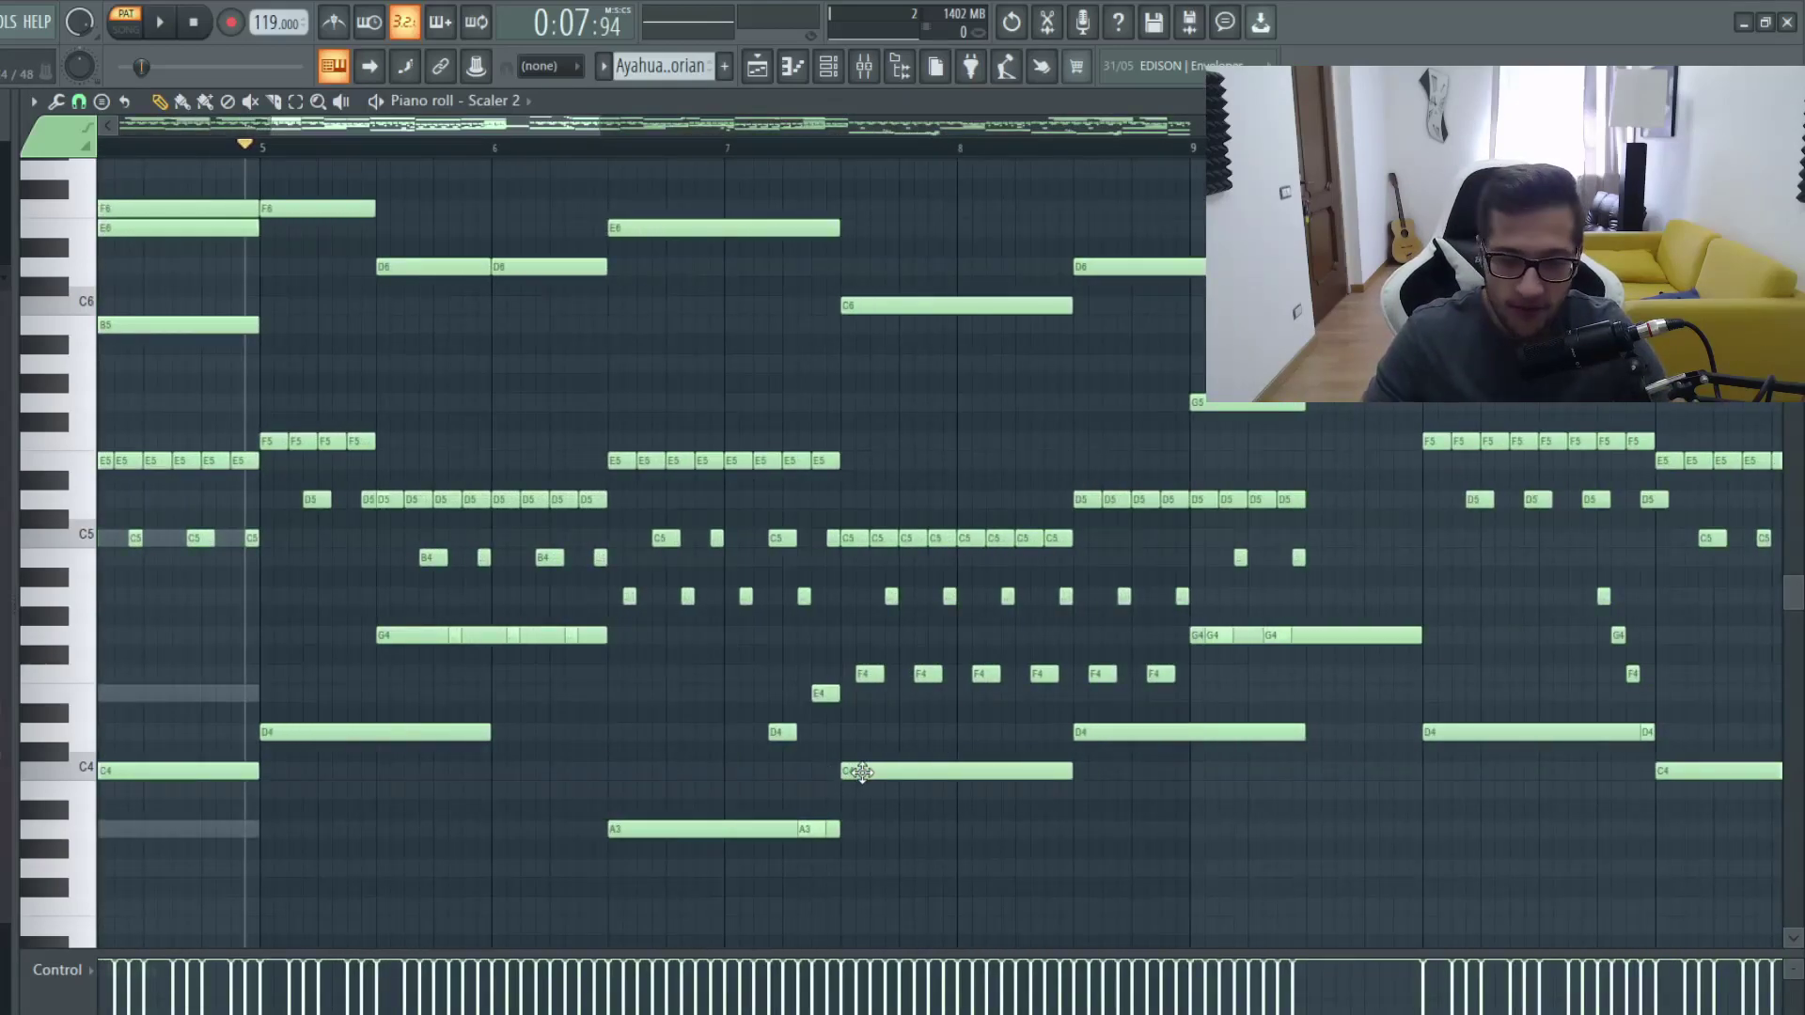
pyautogui.press('space')
pyautogui.scroll(2, 752, 728)
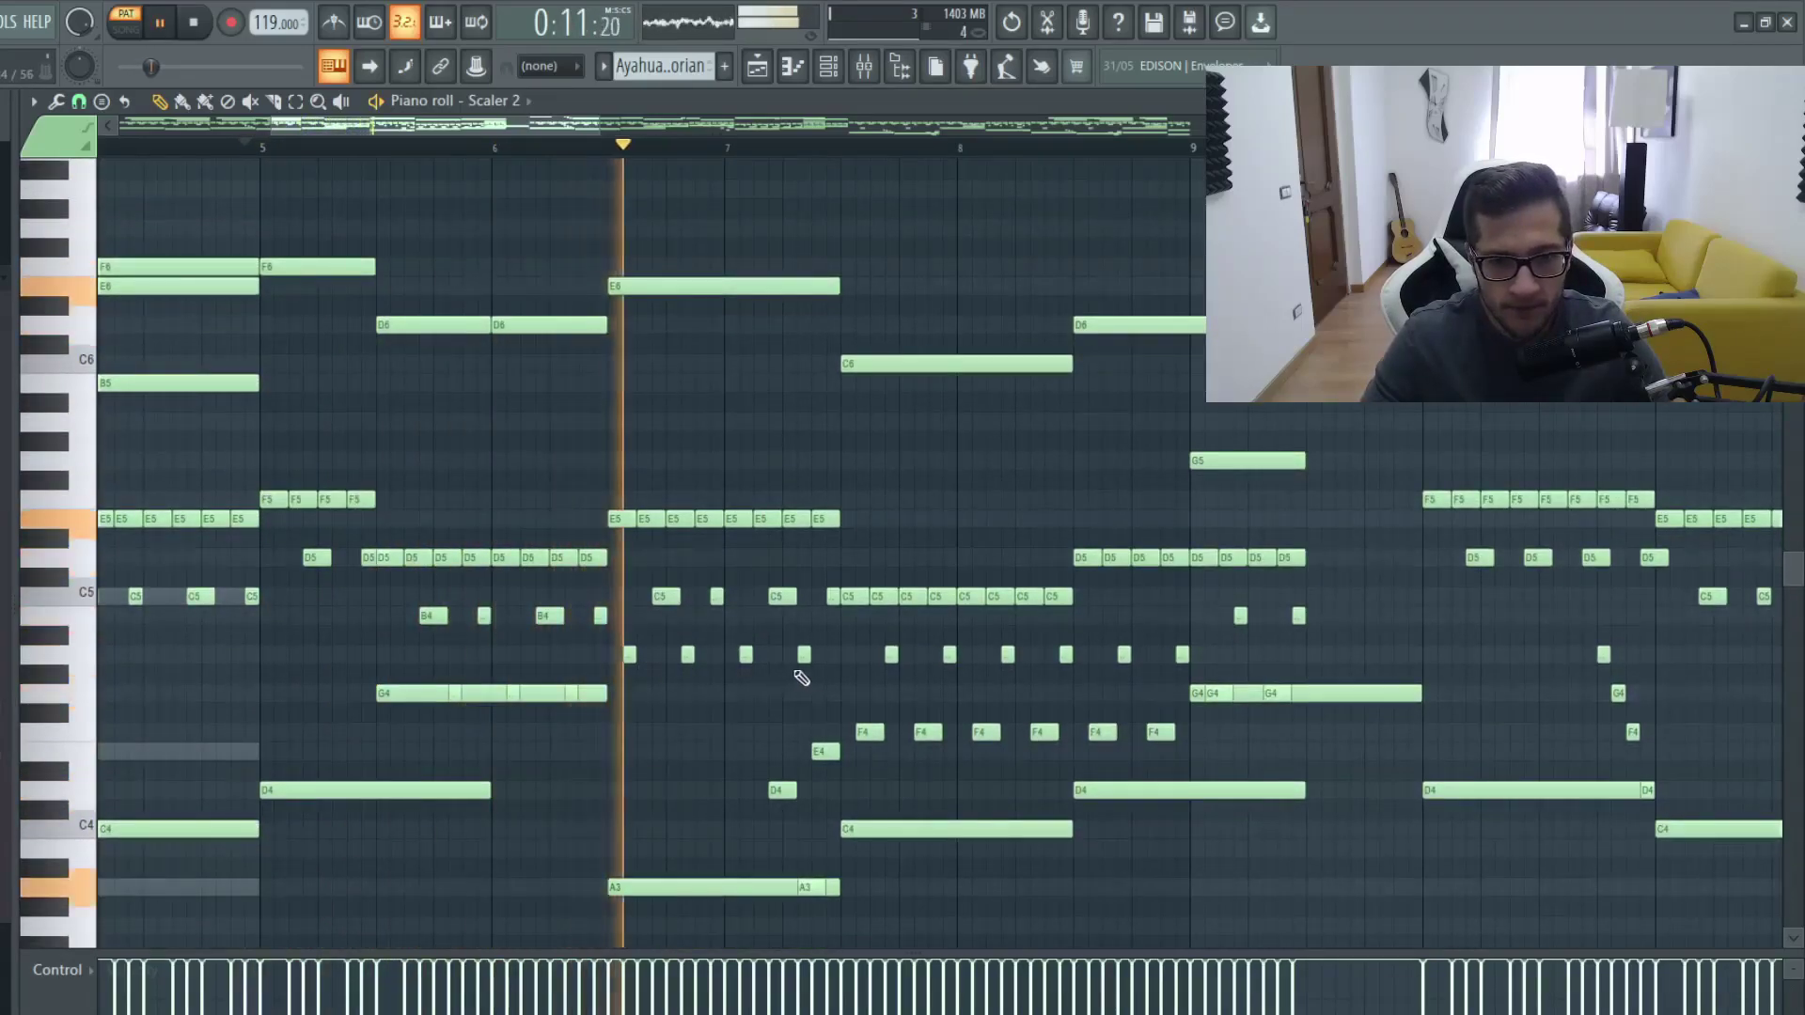
pyautogui.scroll(-4, 874, 696)
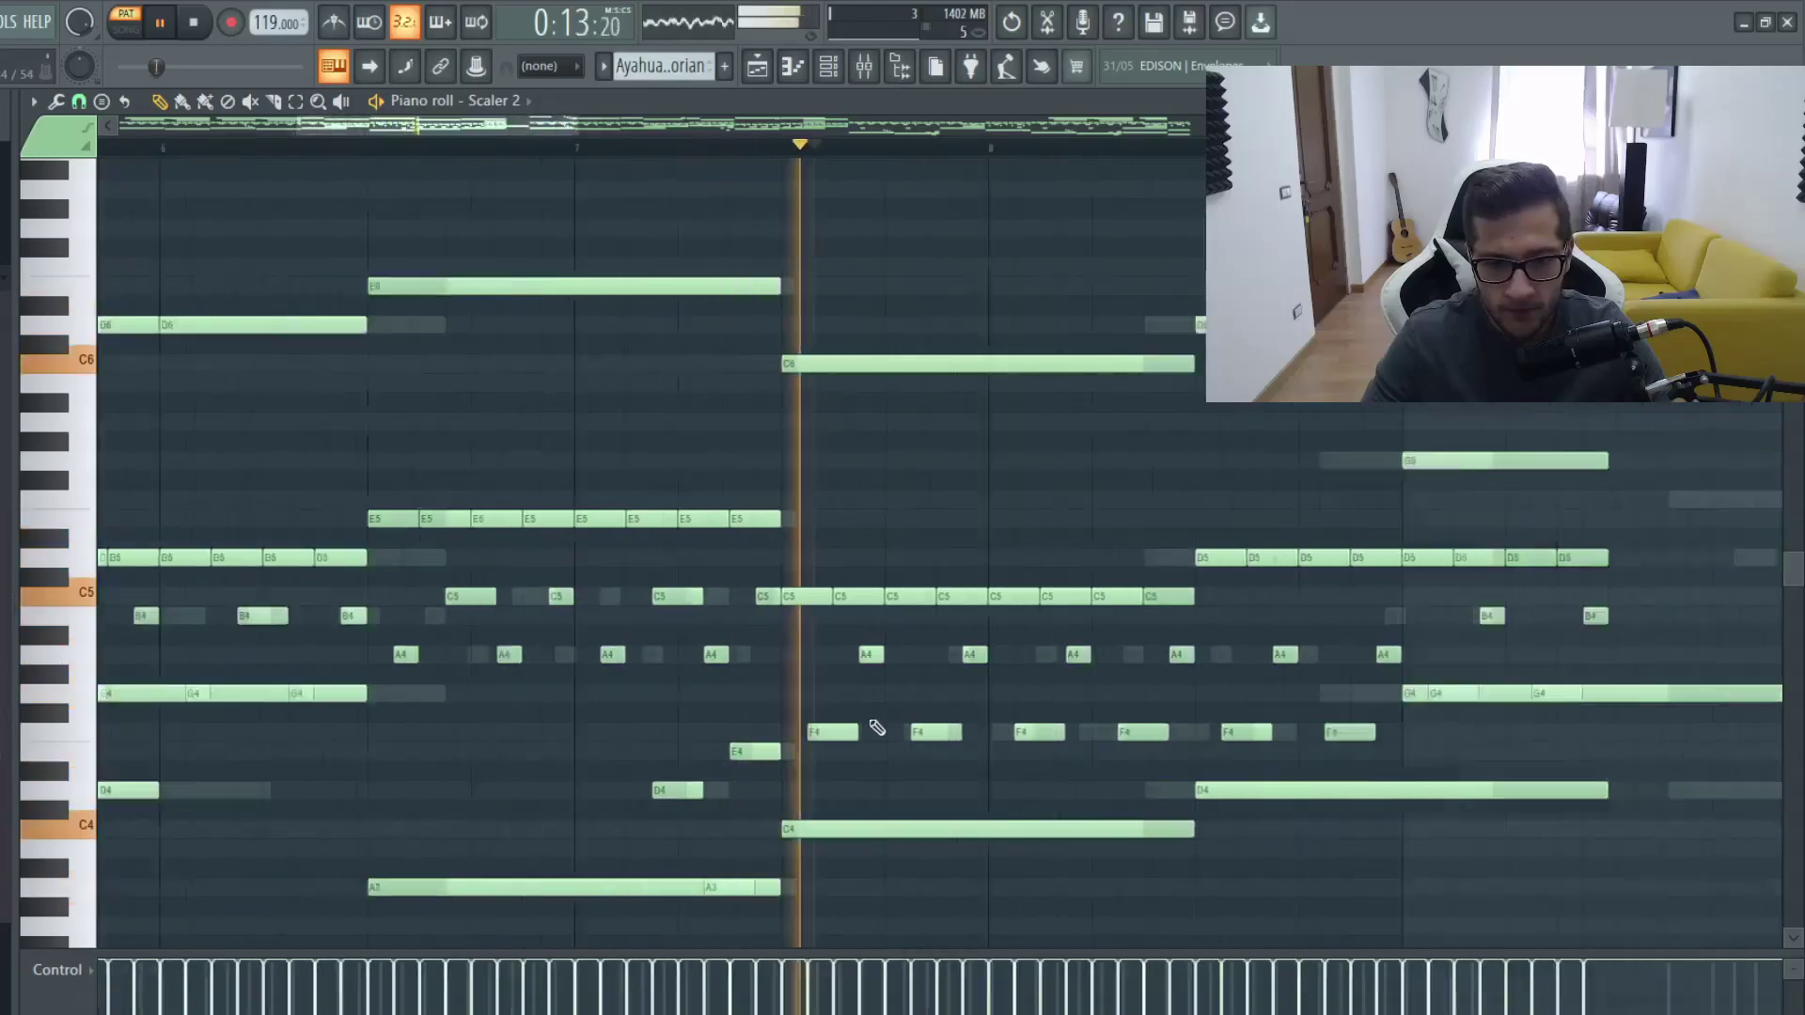
pyautogui.scroll(5, 1015, 745)
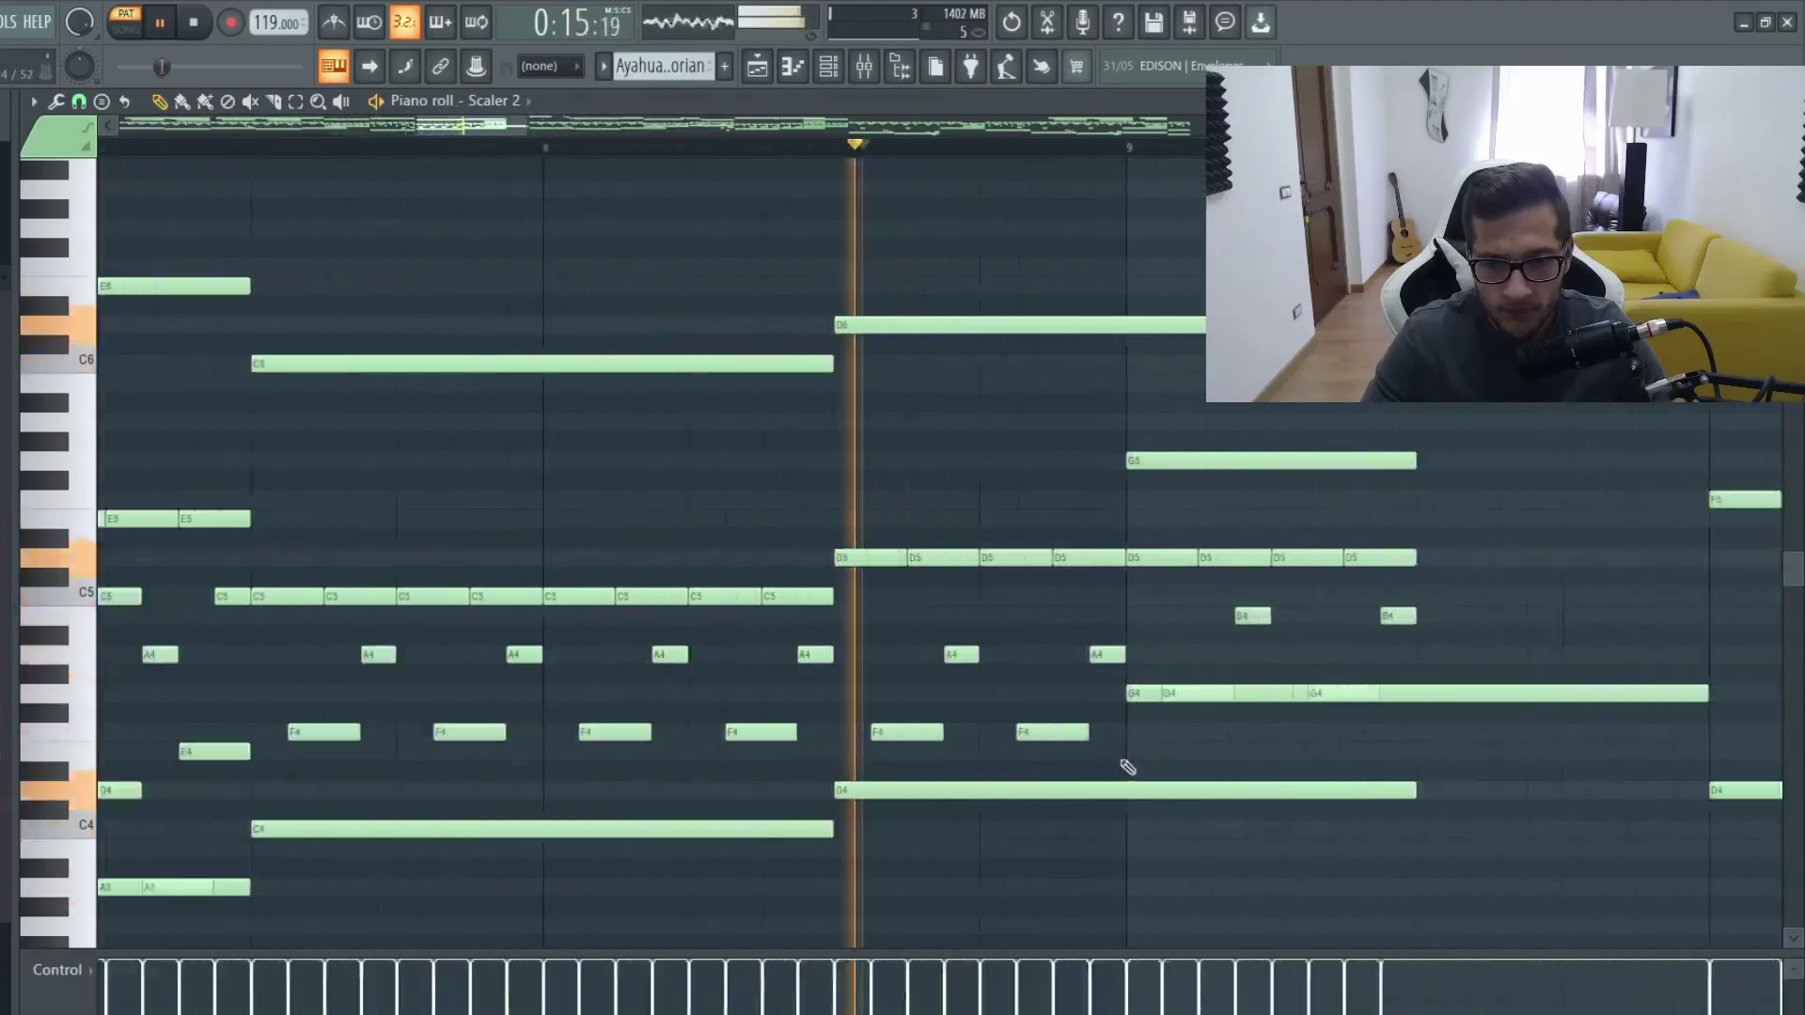
pyautogui.scroll(-2, 1202, 773)
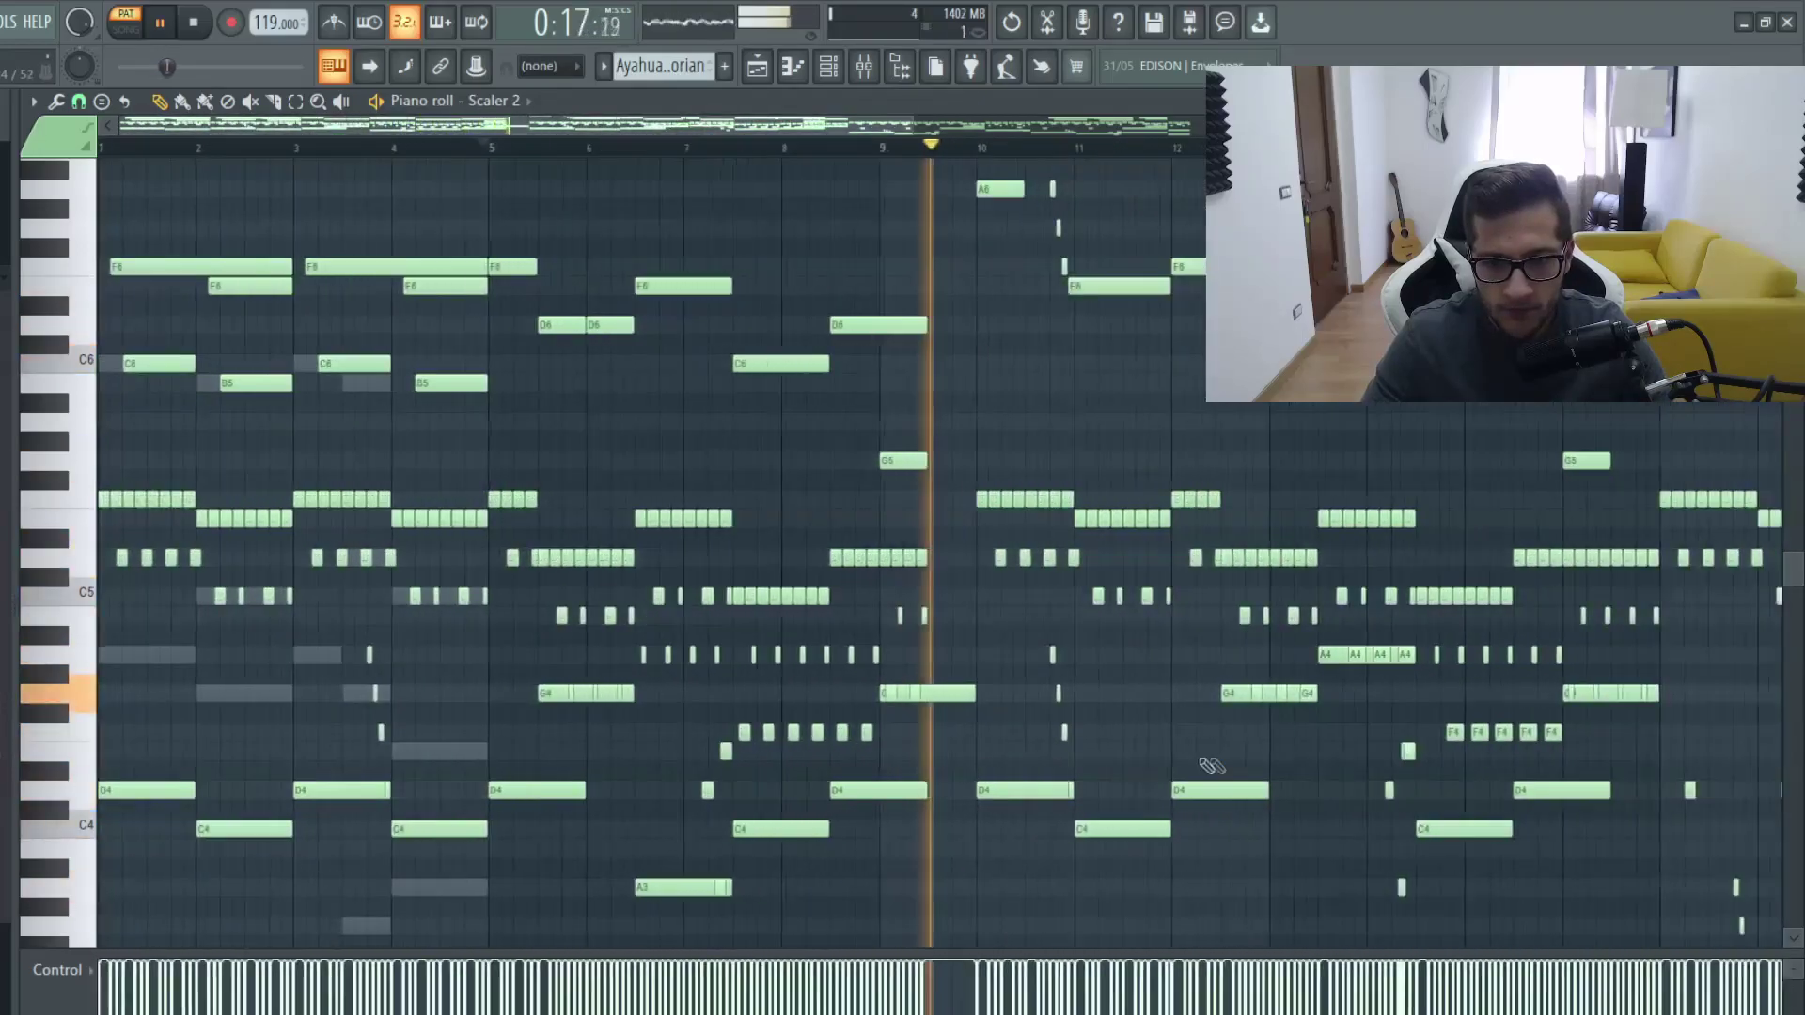
pyautogui.press('space')
# Select the high F6, D6, E6 and C6 notes from bar 5 to bar 8 and lower them two octaves for comparison
pyautogui.scroll(-6, 360, 600)
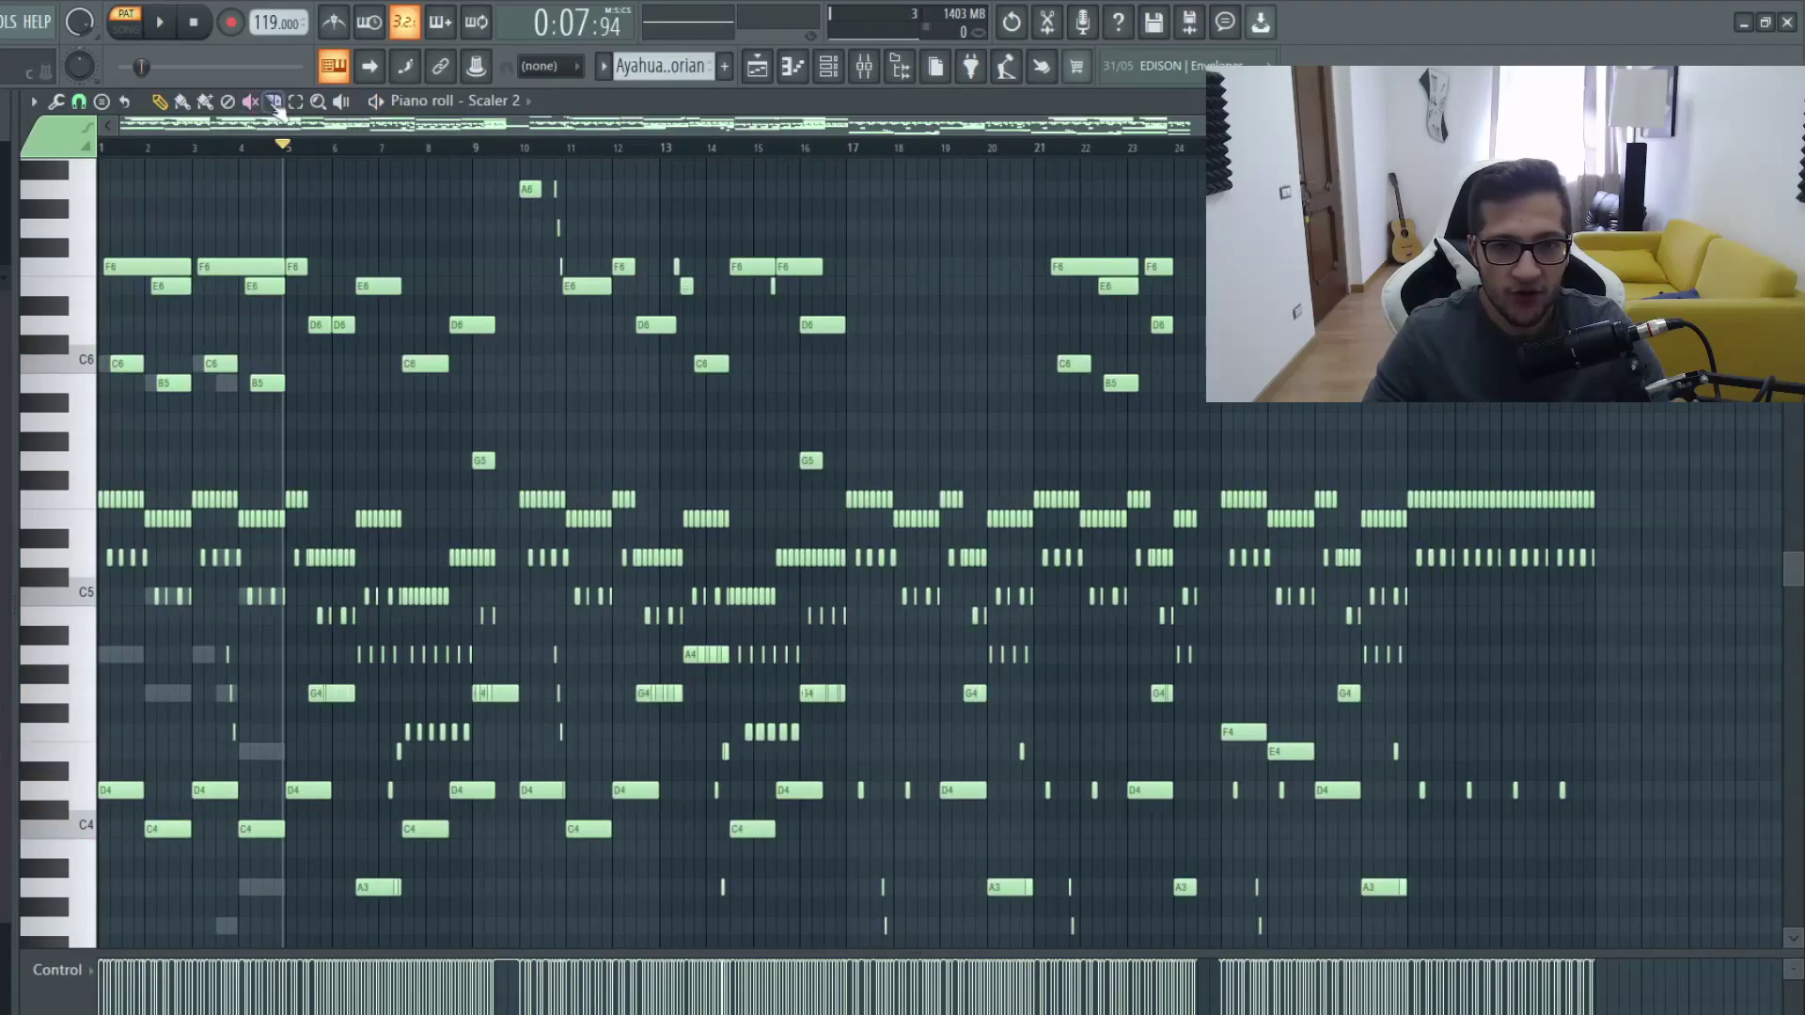
pyautogui.scroll(4, 291, 136)
pyautogui.moveTo(1138, 444); pyautogui.dragTo(527, 193)
pyautogui.hotkey('ctrl', 'Down')
pyautogui.hotkey('ctrl', 'Down')
pyautogui.hotkey('ctrl', 'Up')
pyautogui.hotkey('ctrl', 'Up')
pyautogui.hotkey('ctrl', 'Down')
pyautogui.hotkey('ctrl', 'Down')
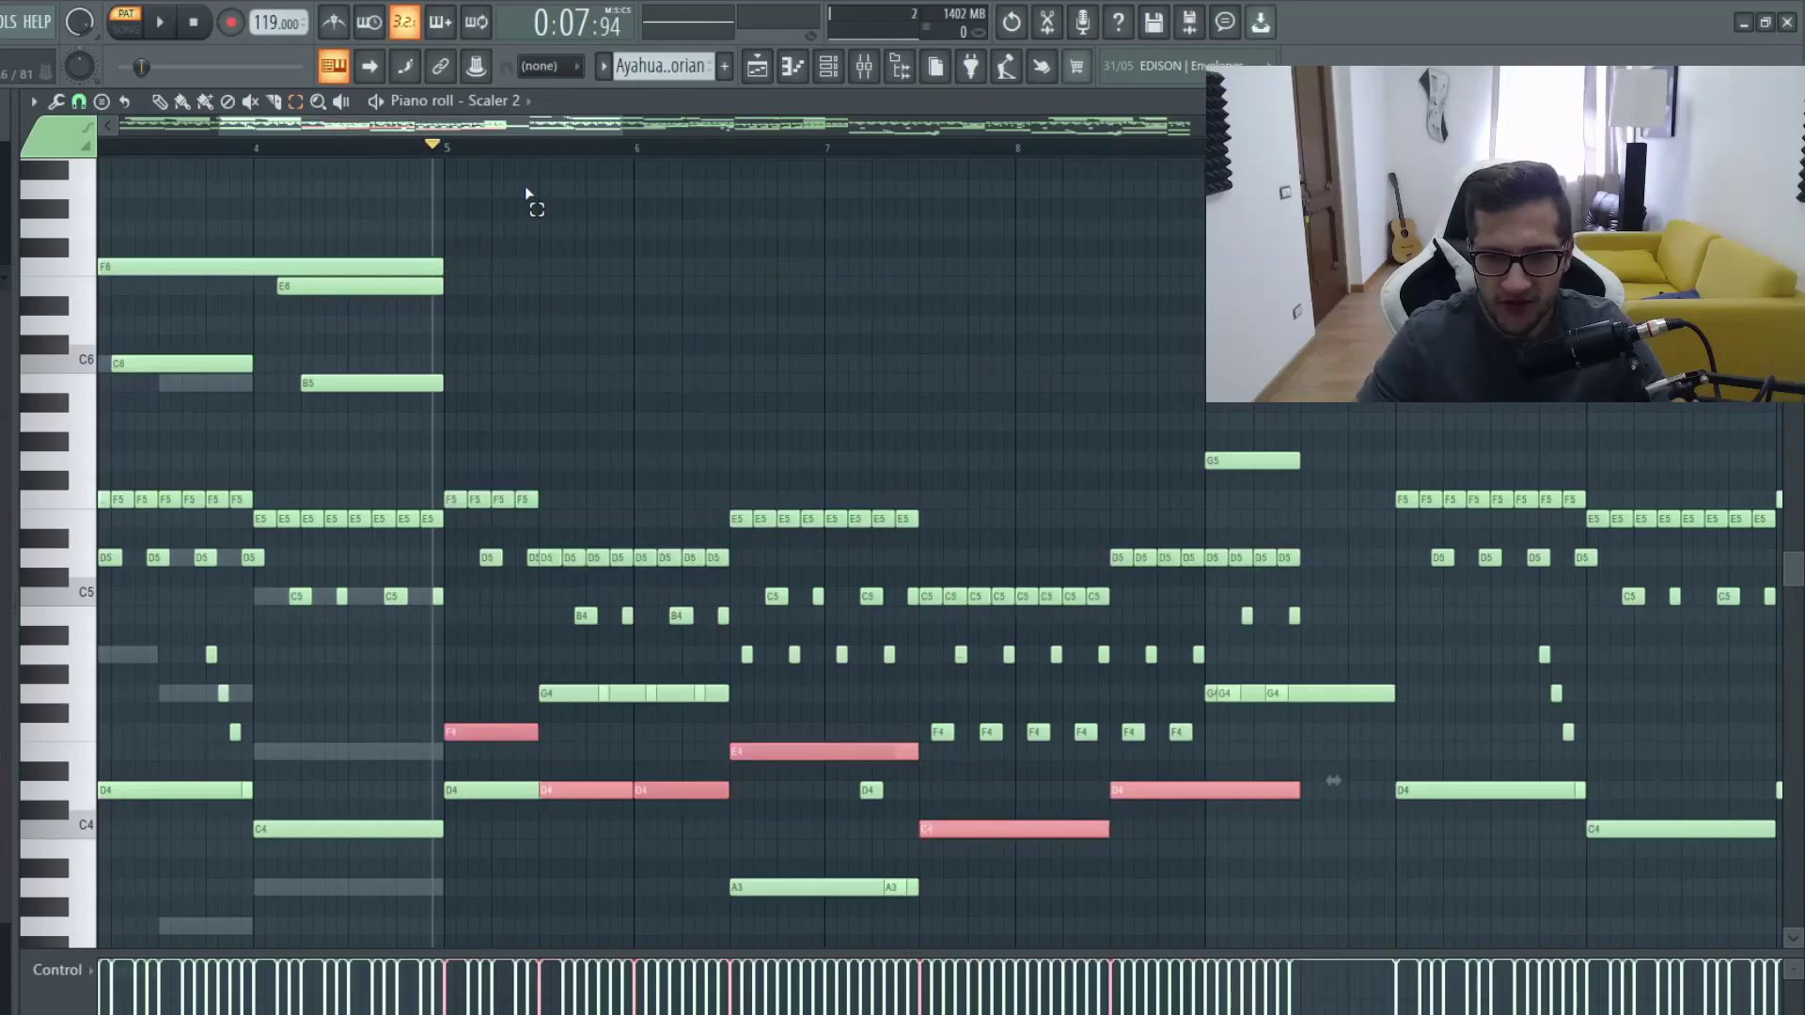
# Return the selected melody notes from bar 5 to bar 8 to their original octave
pyautogui.hotkey('ctrl', 'Up')
pyautogui.hotkey('ctrl', 'Down')
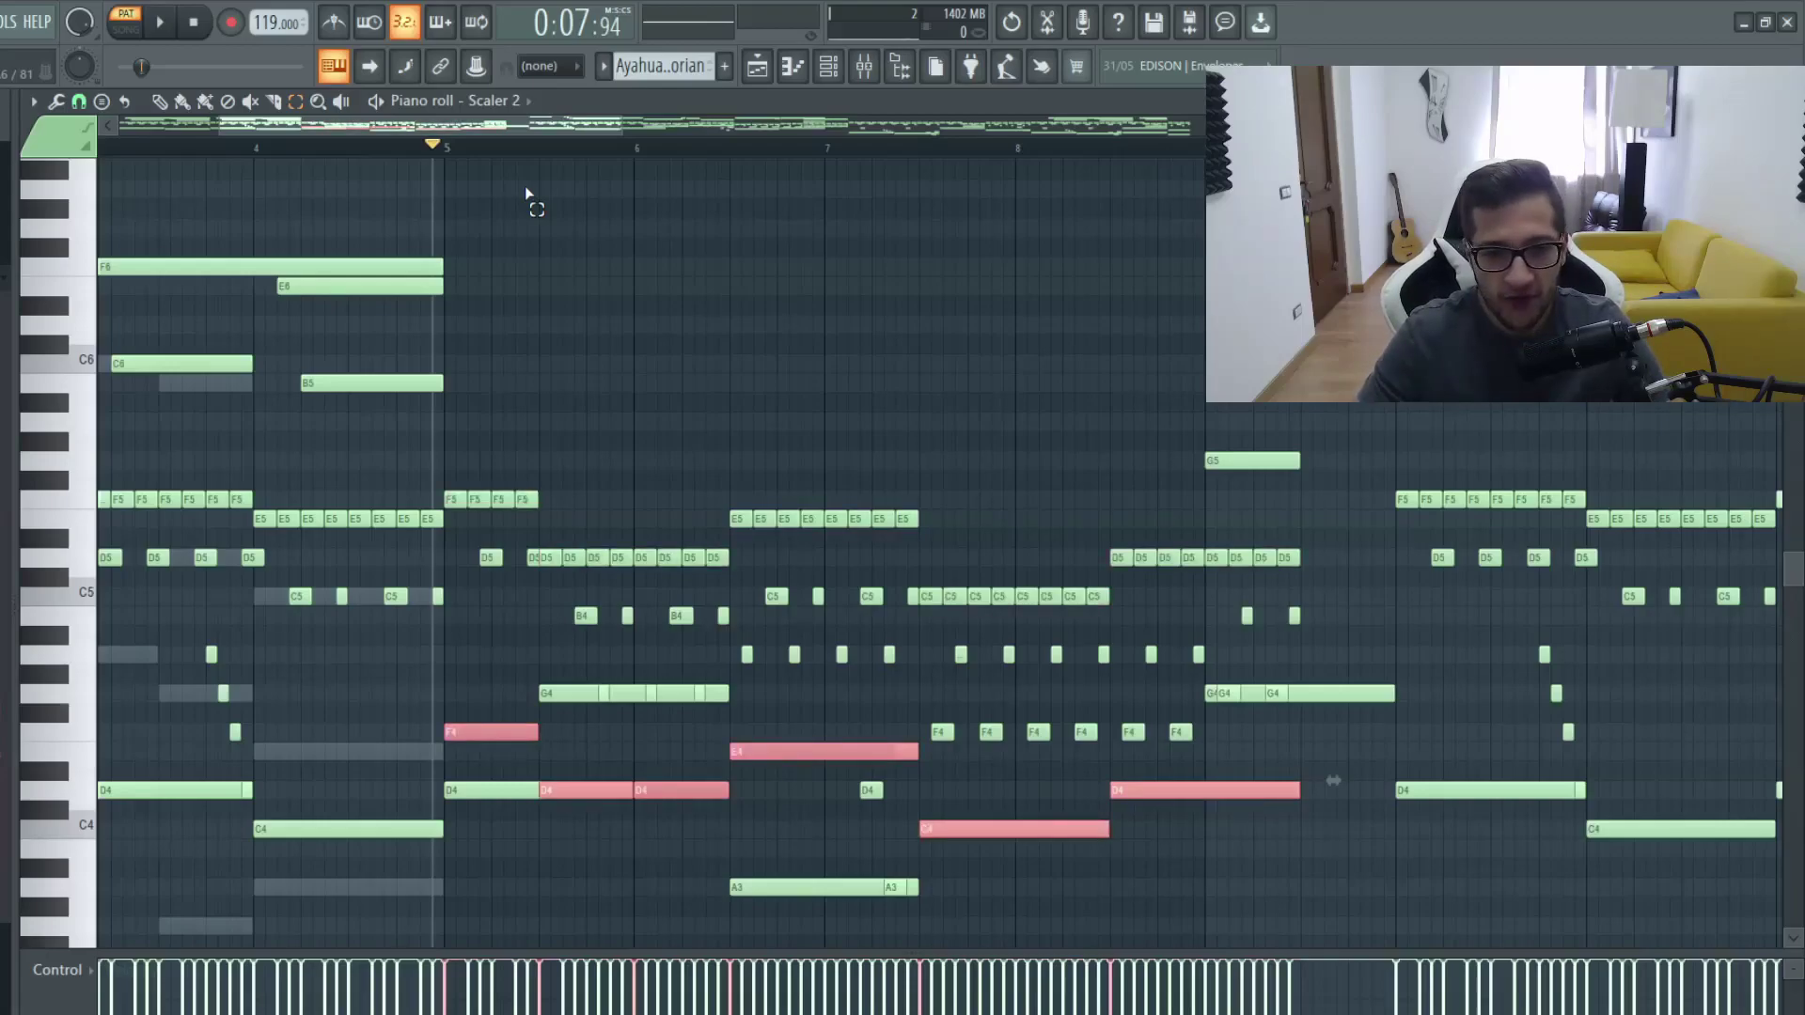
pyautogui.hotkey('ctrl', 'Up')
pyautogui.hotkey('ctrl', 'Up')
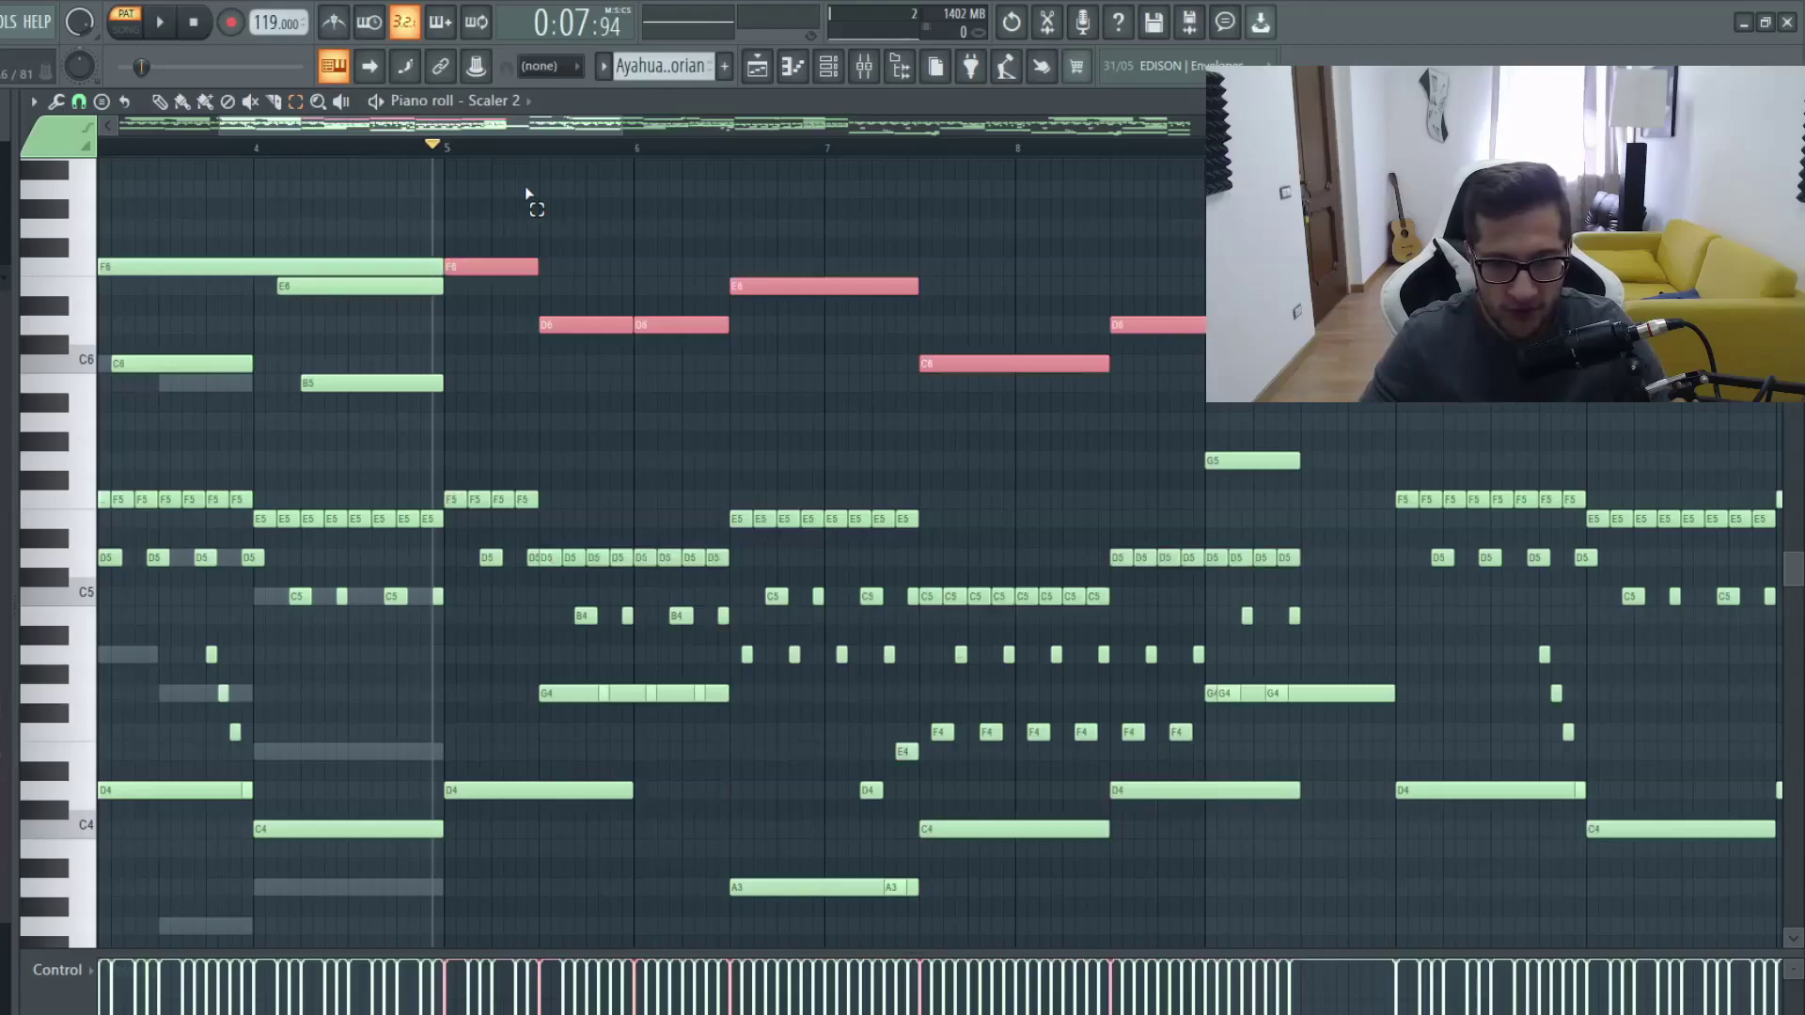
# Deselect the melody notes, examine the inner notes of bars 5 to 7, and briefly play the transcription
pyautogui.click(508, 677)
pyautogui.scroll(2, 465, 607)
pyautogui.moveTo(388, 523); pyautogui.dragTo(963, 668)
pyautogui.moveTo(739, 628); pyautogui.dragTo(961, 658)
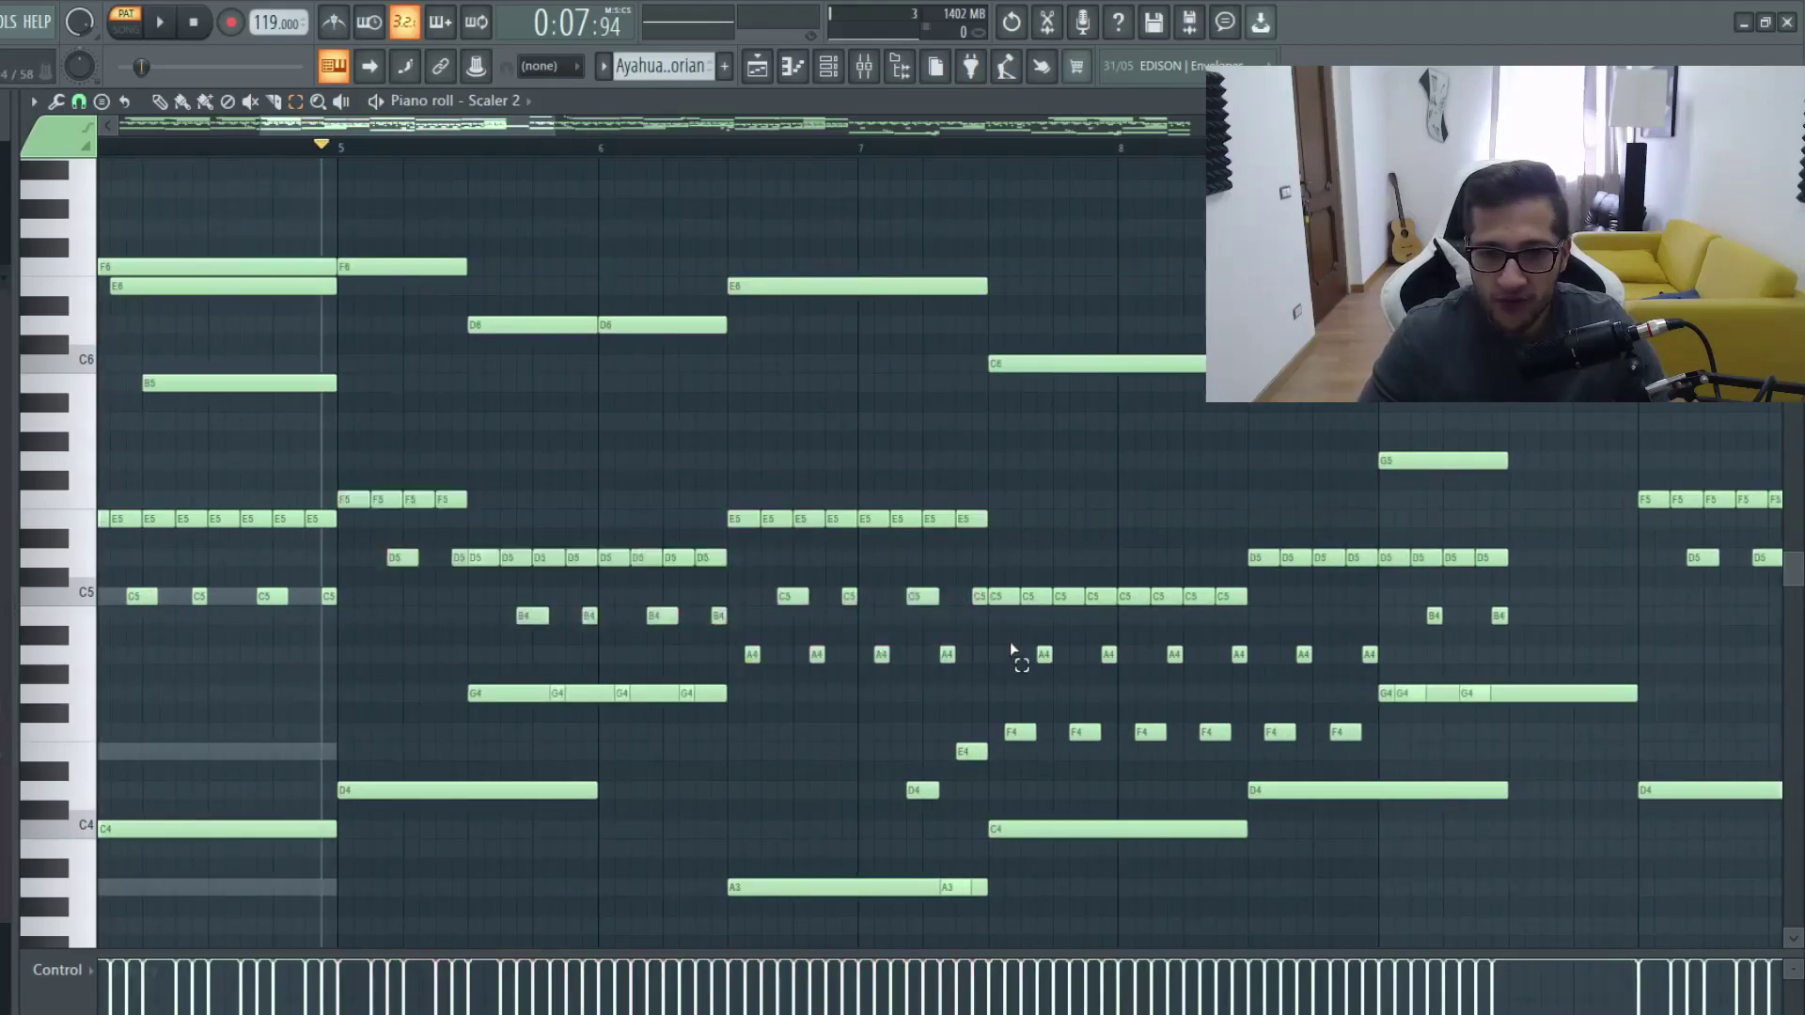
pyautogui.scroll(-4, 987, 648)
pyautogui.press('space')
pyautogui.press('space')
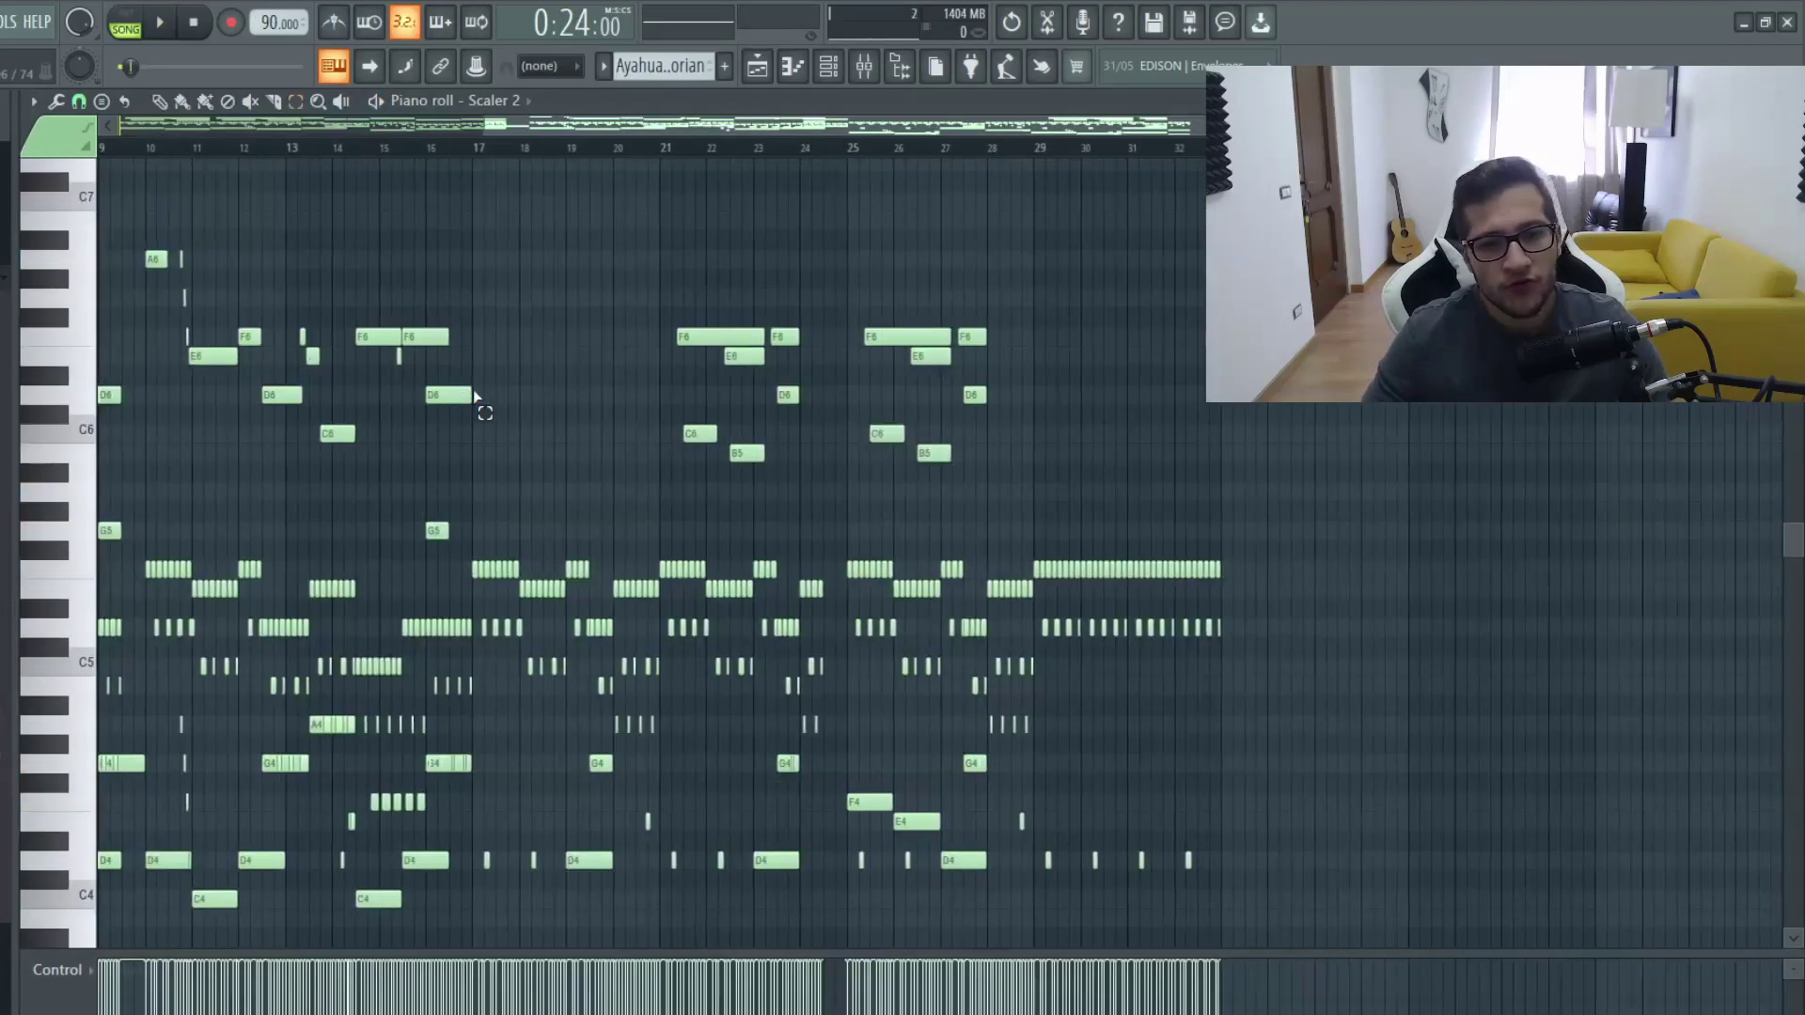
# Highlight the high melody notes in bars 10 to 16, start playback from bar 10, and clear the selection
pyautogui.hscroll(3, 475, 405)
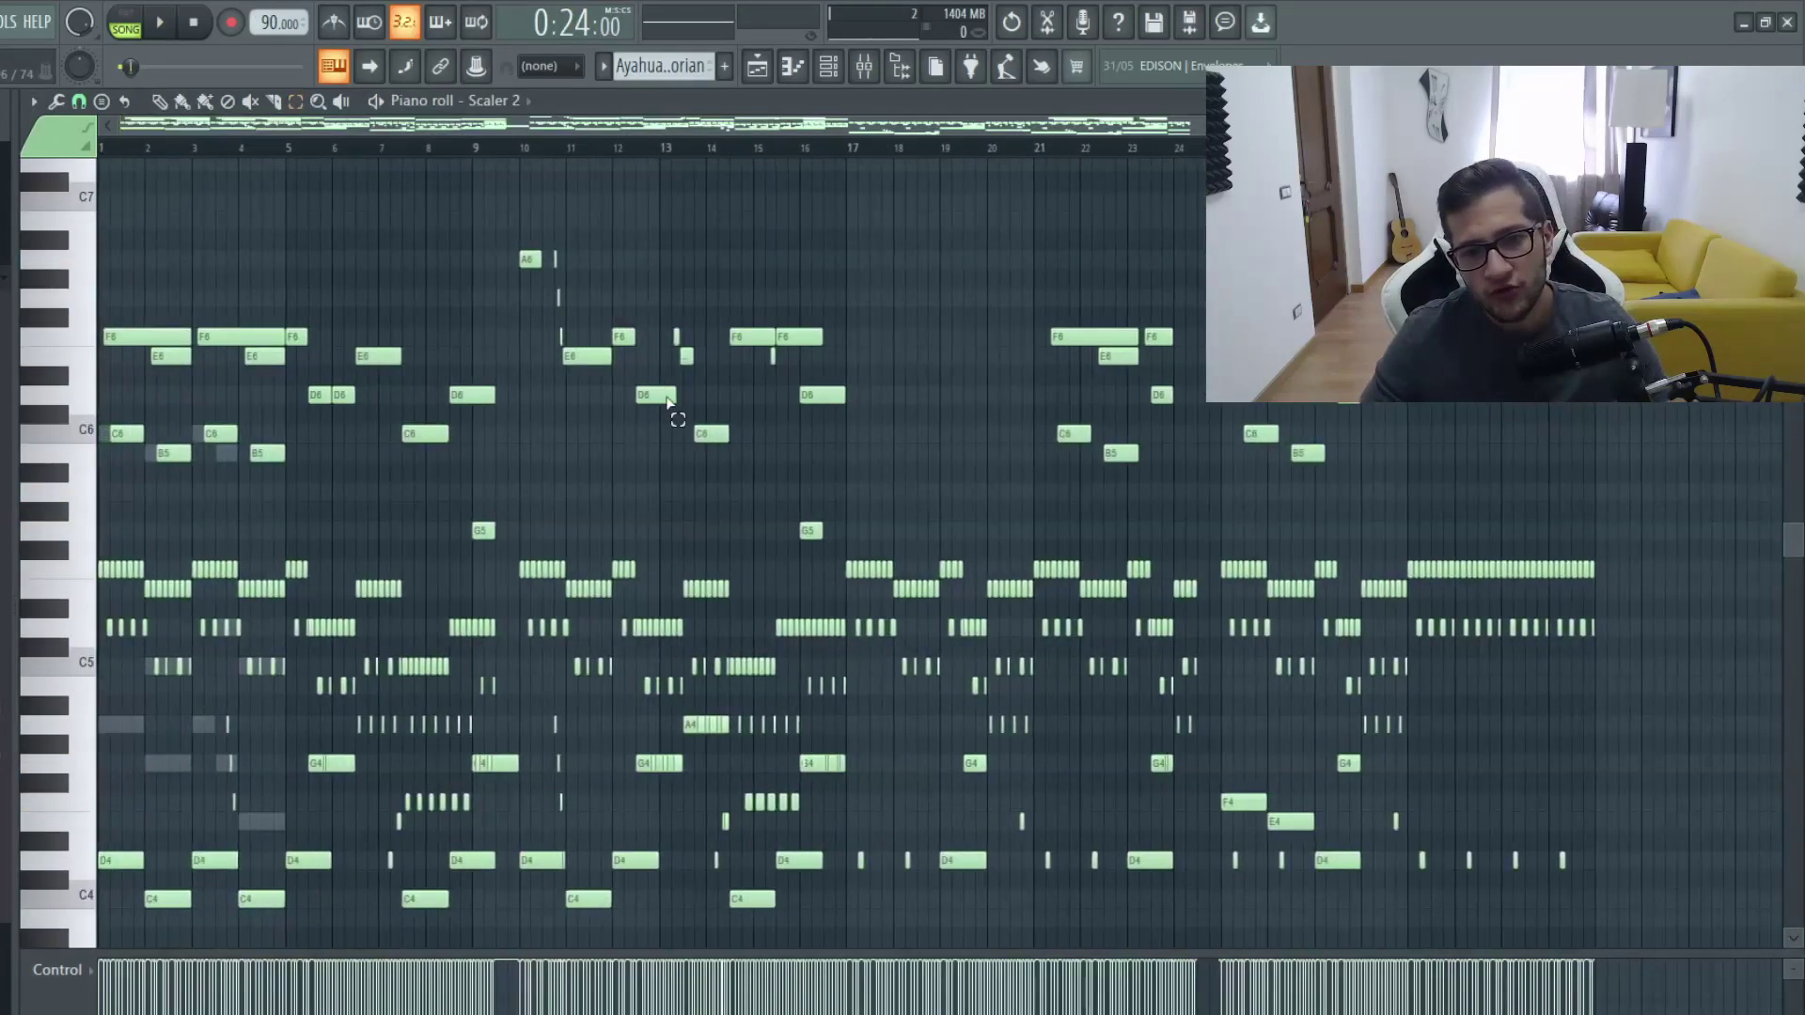
pyautogui.moveTo(446, 193); pyautogui.dragTo(912, 469)
pyautogui.press('space')
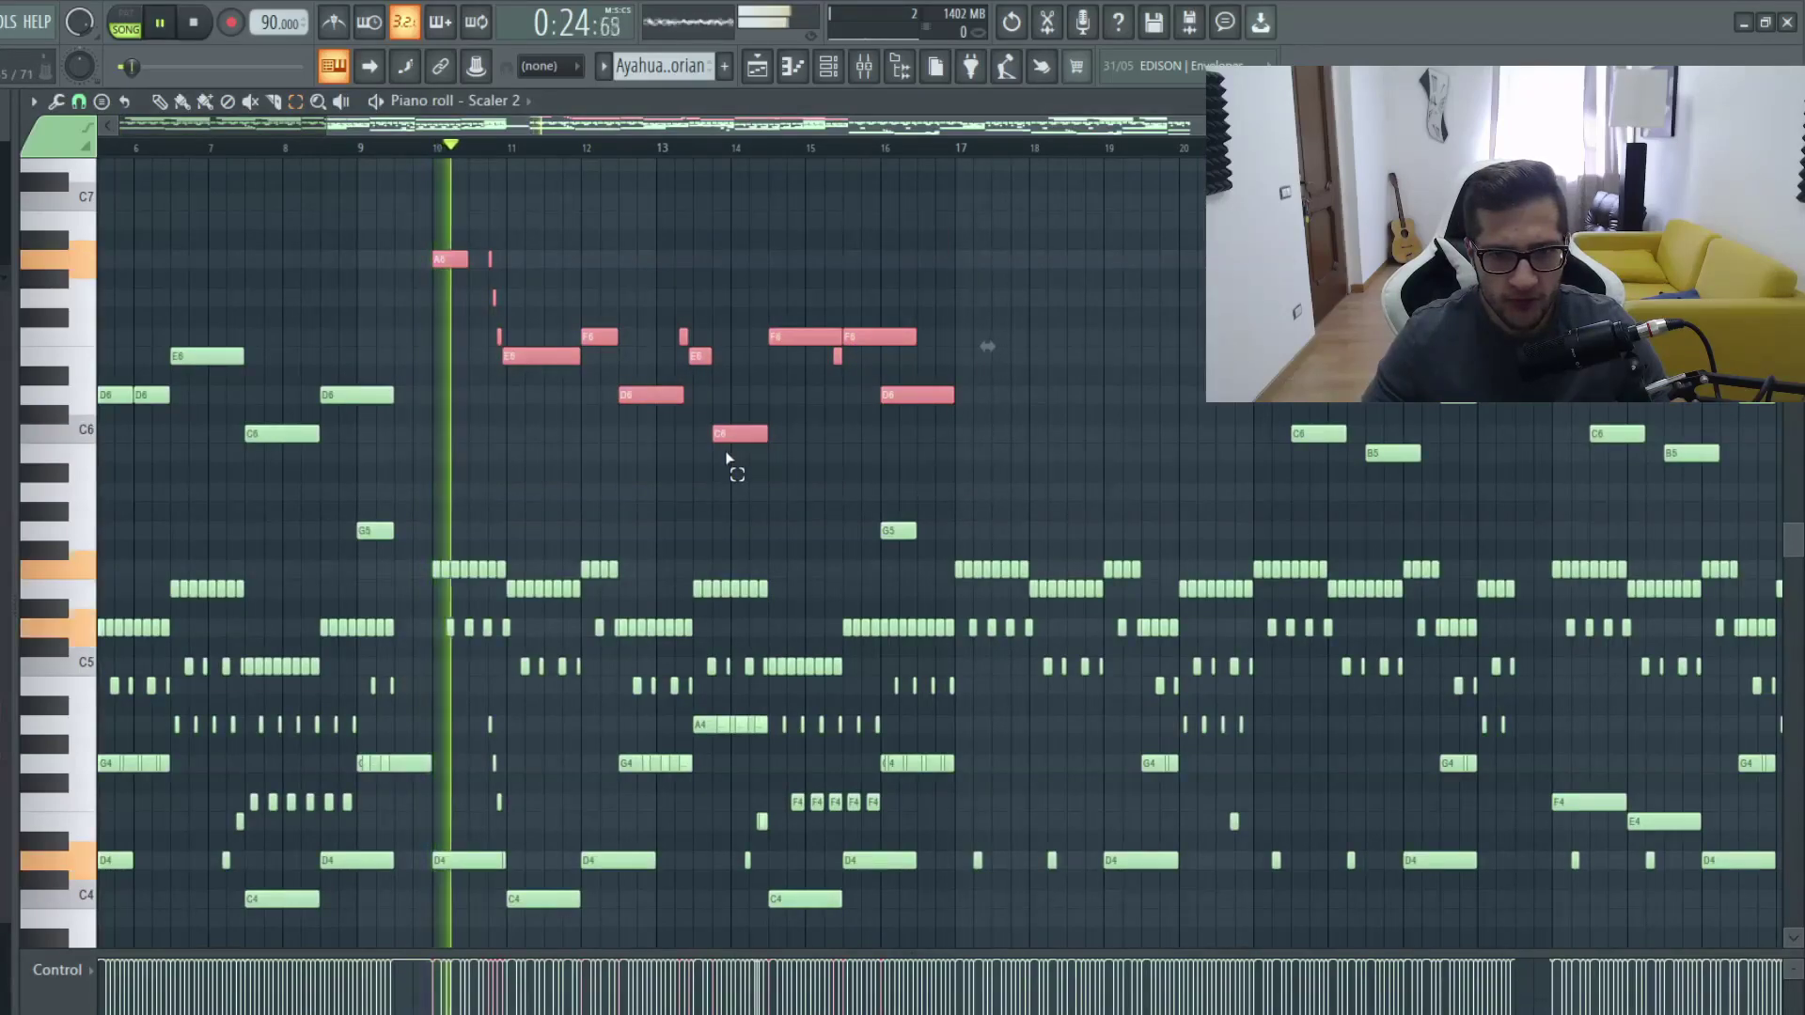
pyautogui.click(663, 467)
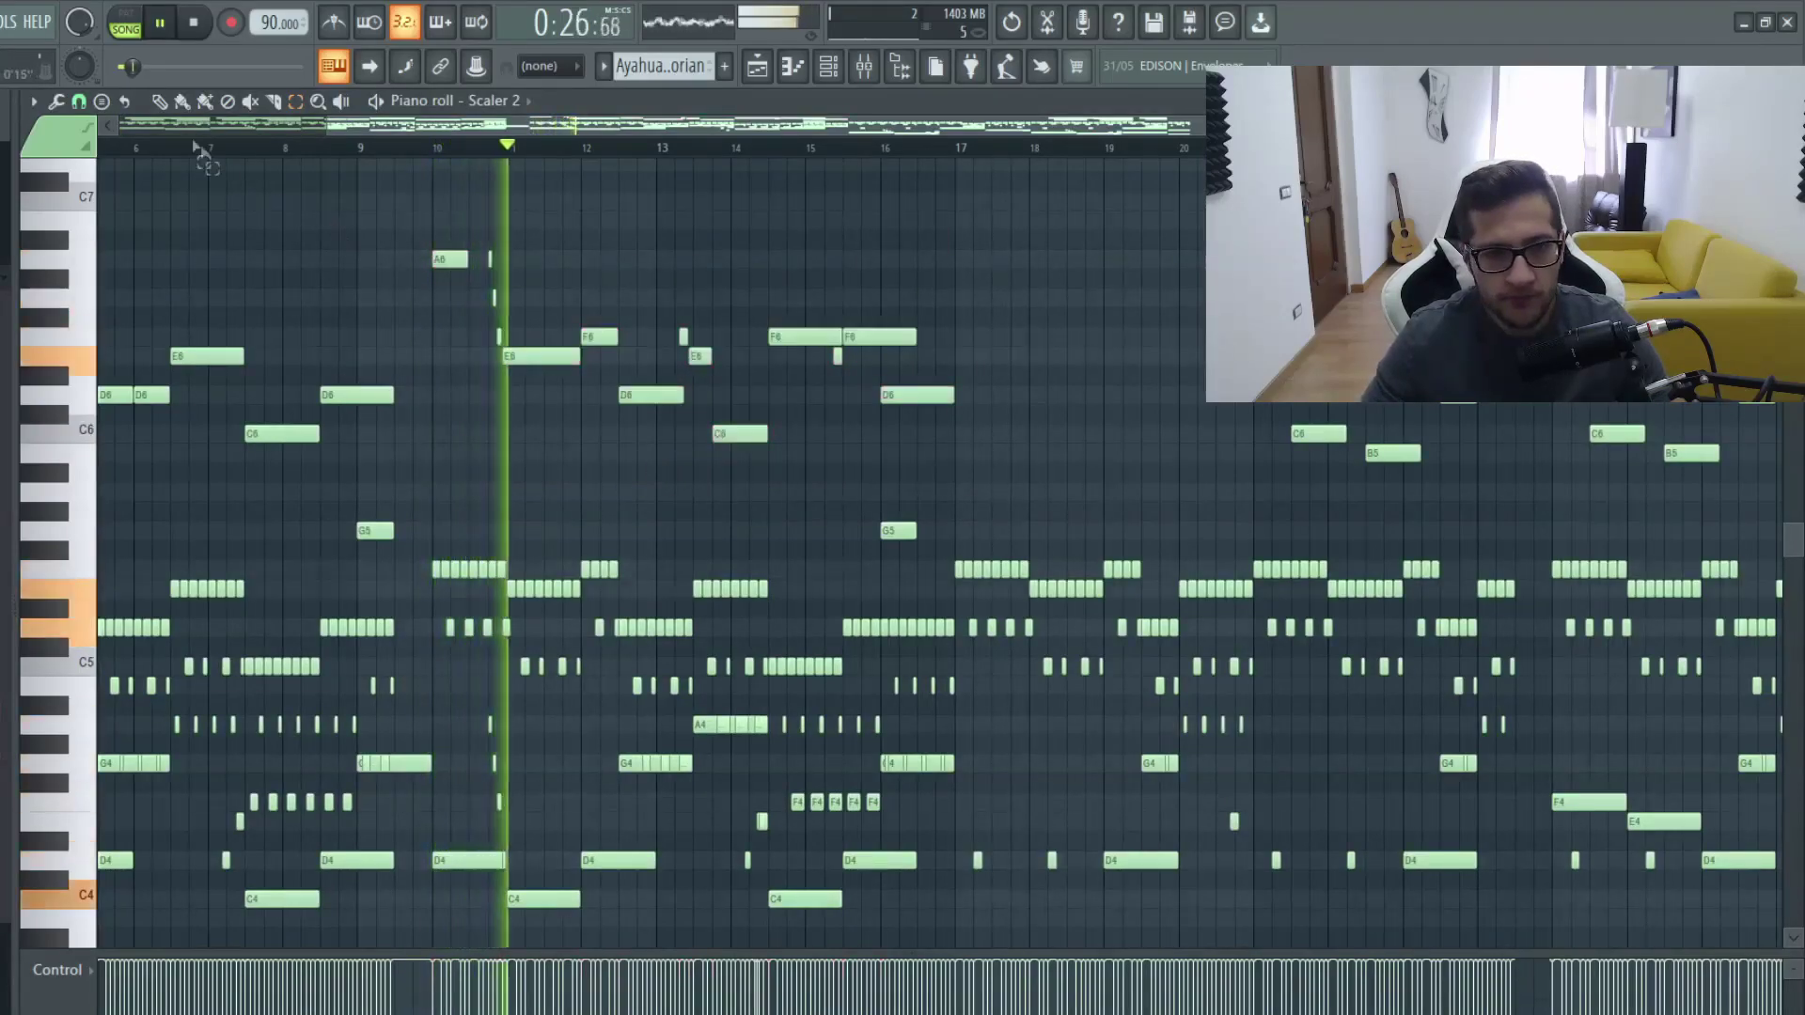
# Listen through bars 11 to 14 while following the melody over the chords, and stop playback
pyautogui.scroll(5, 481, 379)
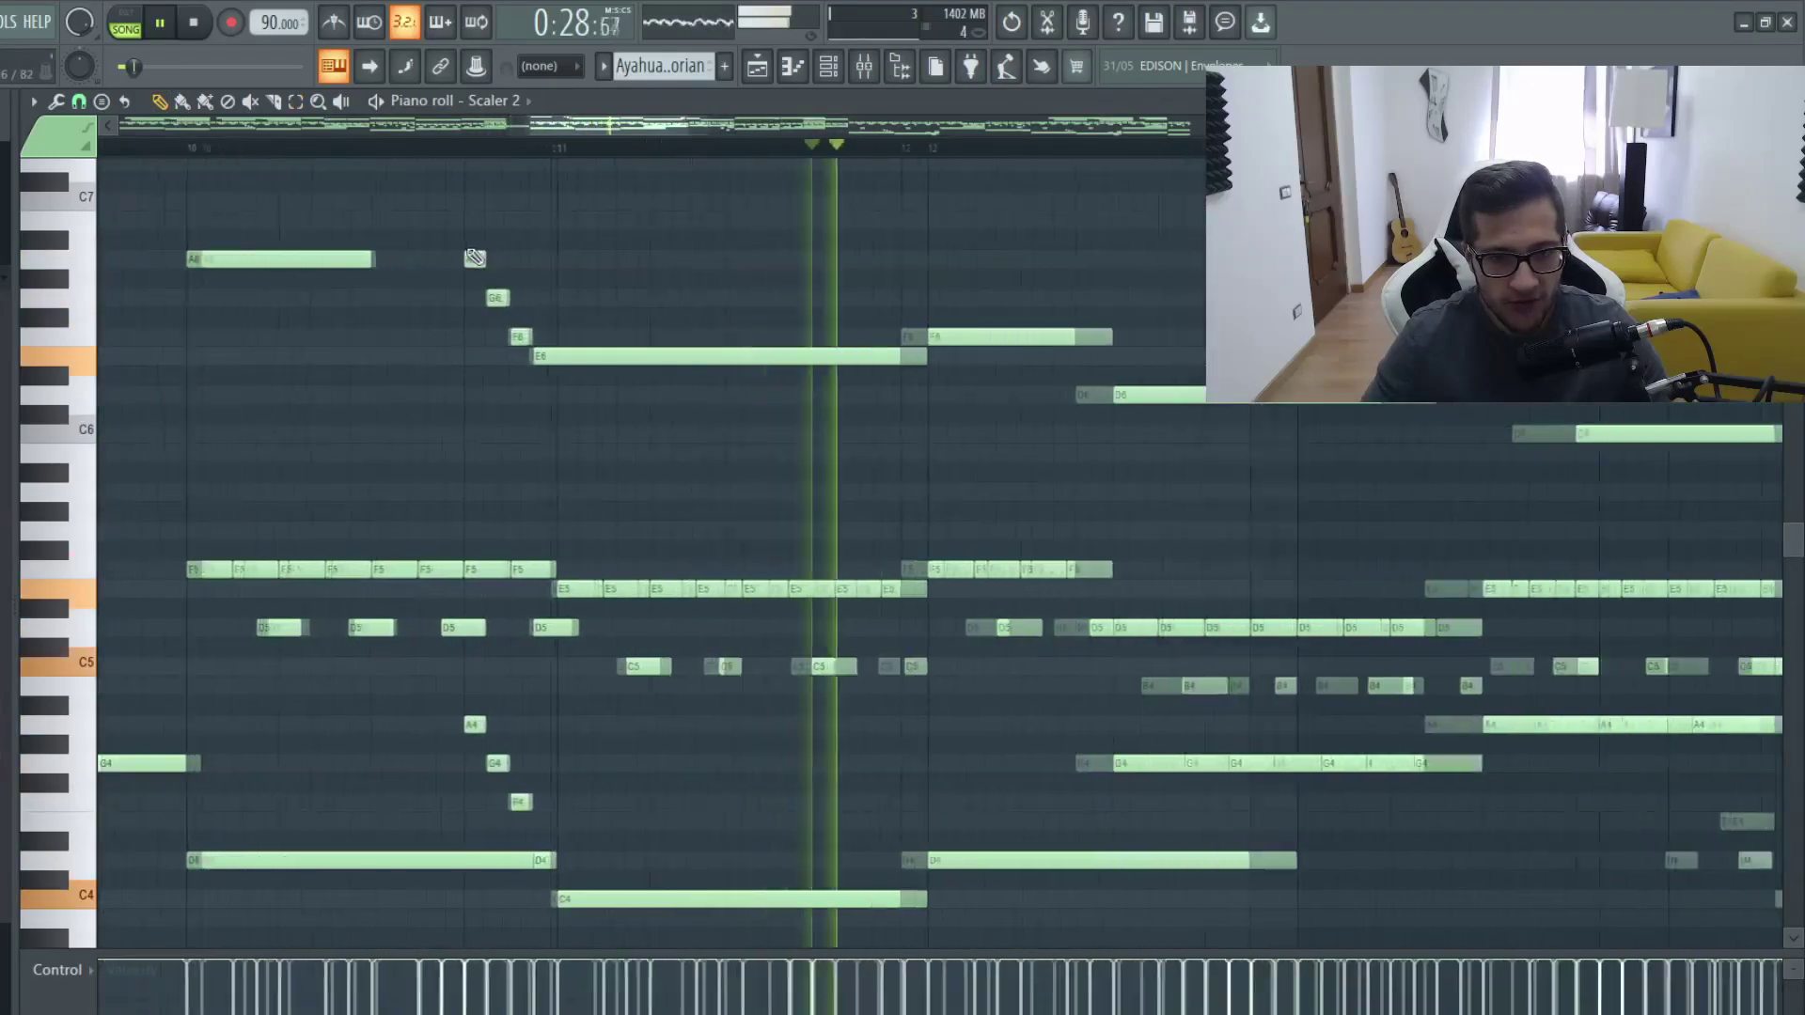
pyautogui.scroll(-3, 545, 823)
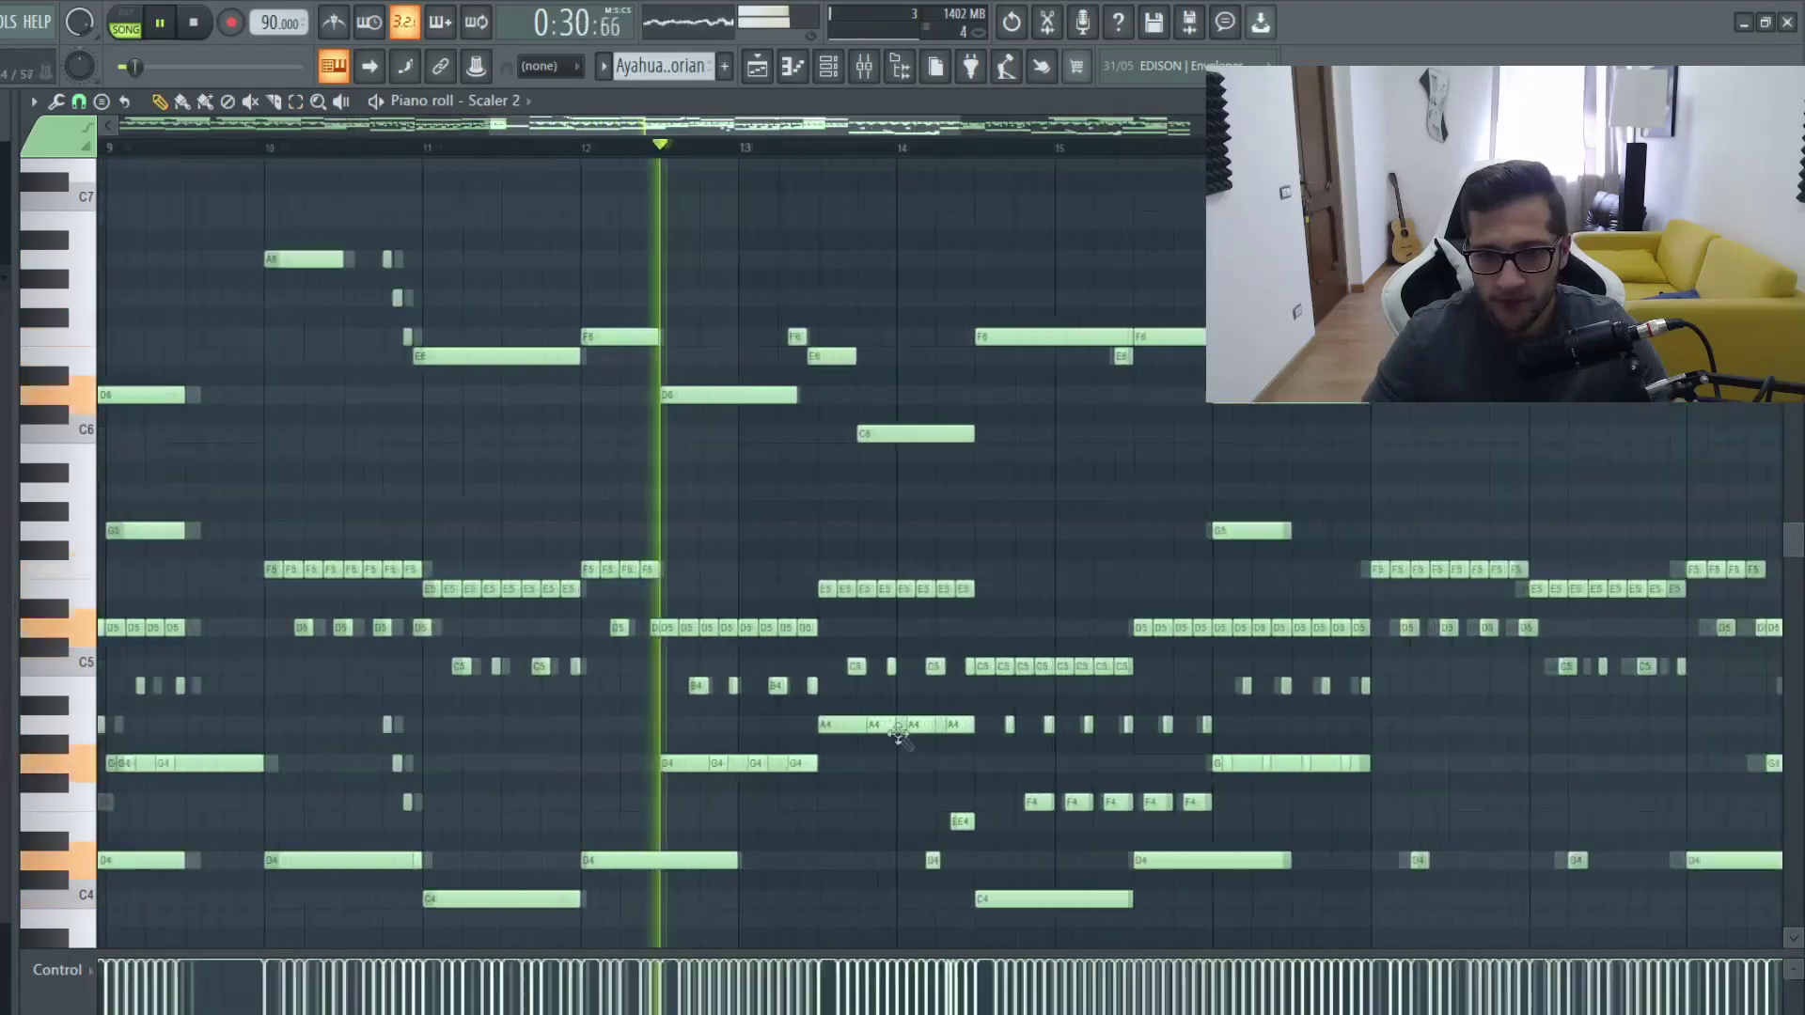
pyautogui.scroll(-2, 834, 527)
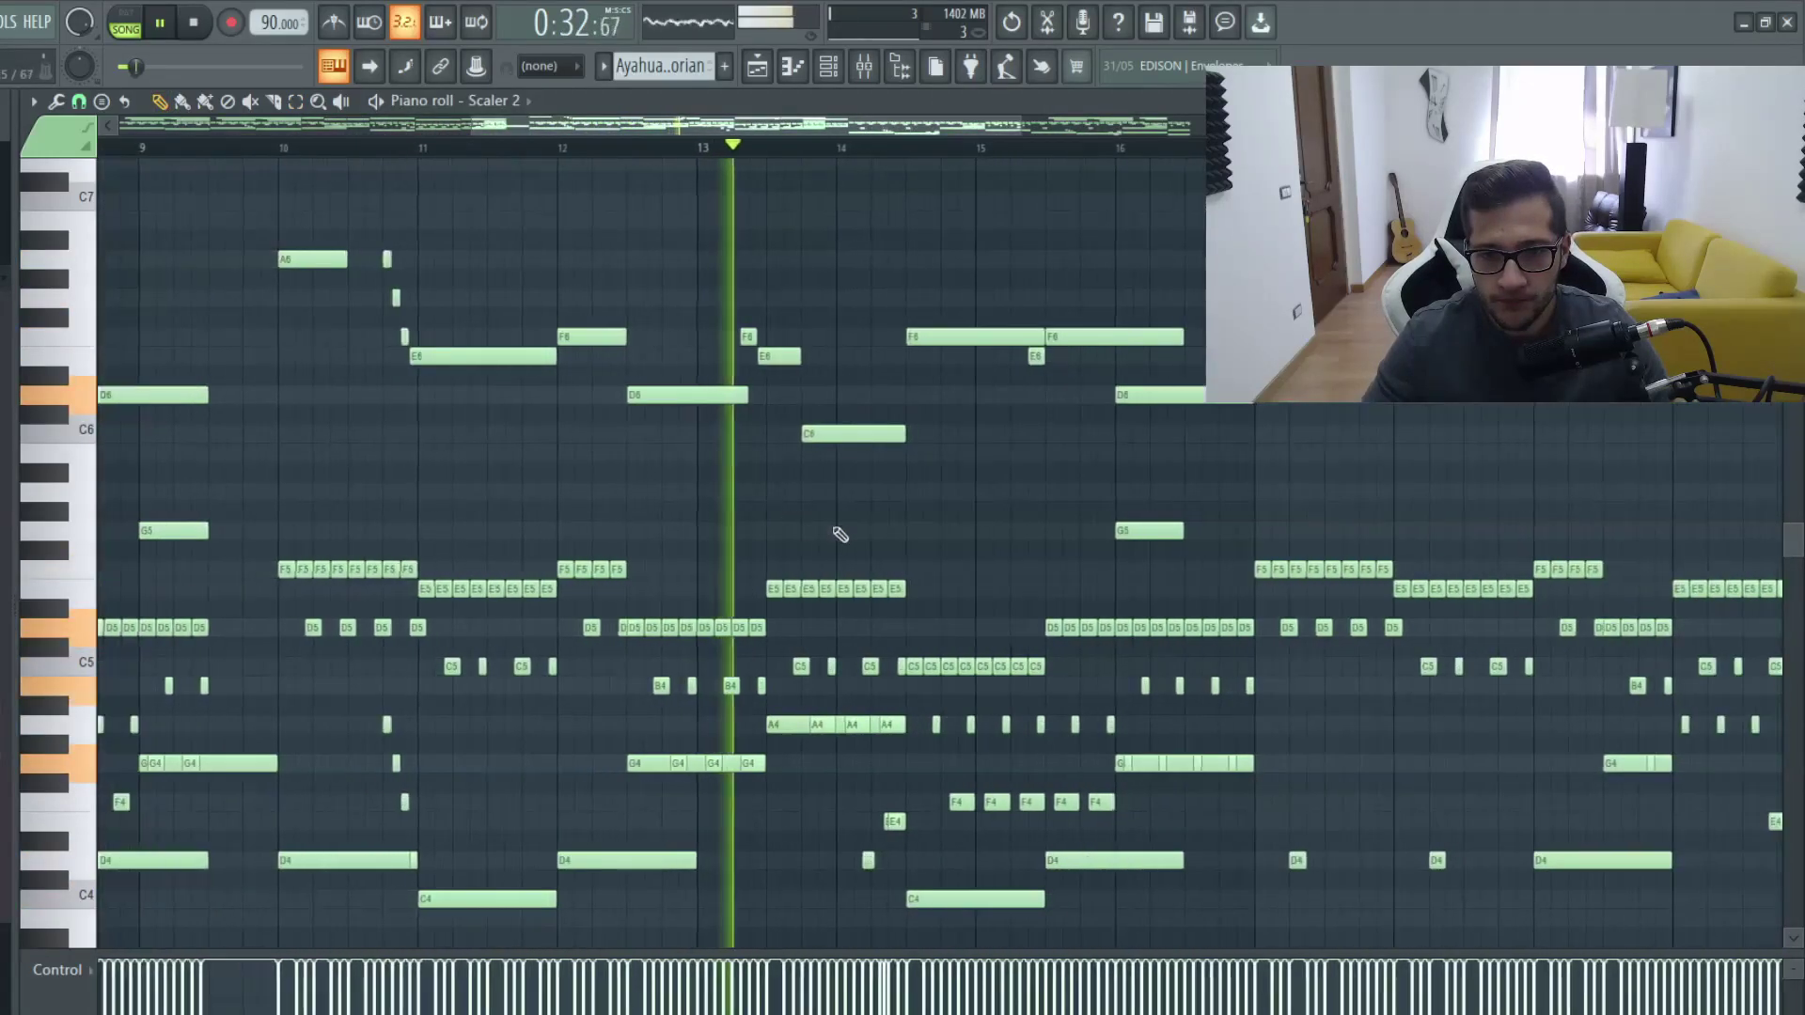
pyautogui.scroll(3, 836, 550)
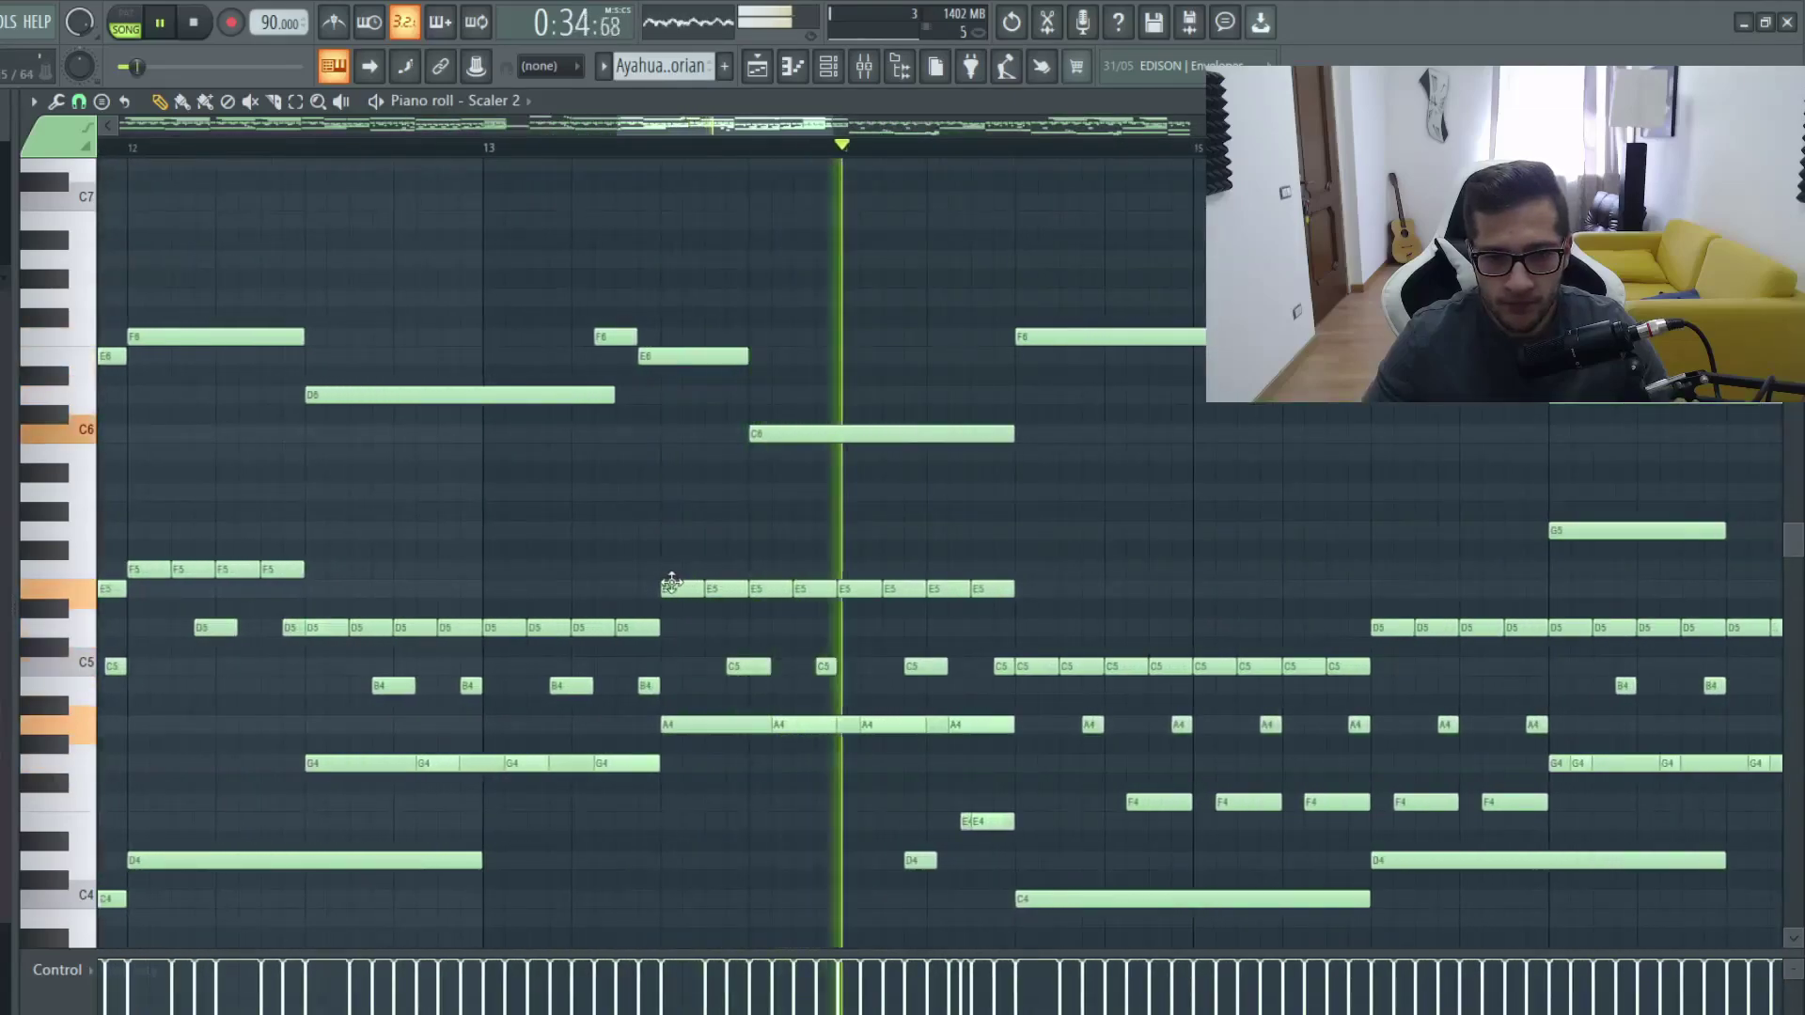
pyautogui.press('space')
# Replay the melody around bar 13 and examine the F6 to E6 movement there
pyautogui.scroll(-3, 645, 250)
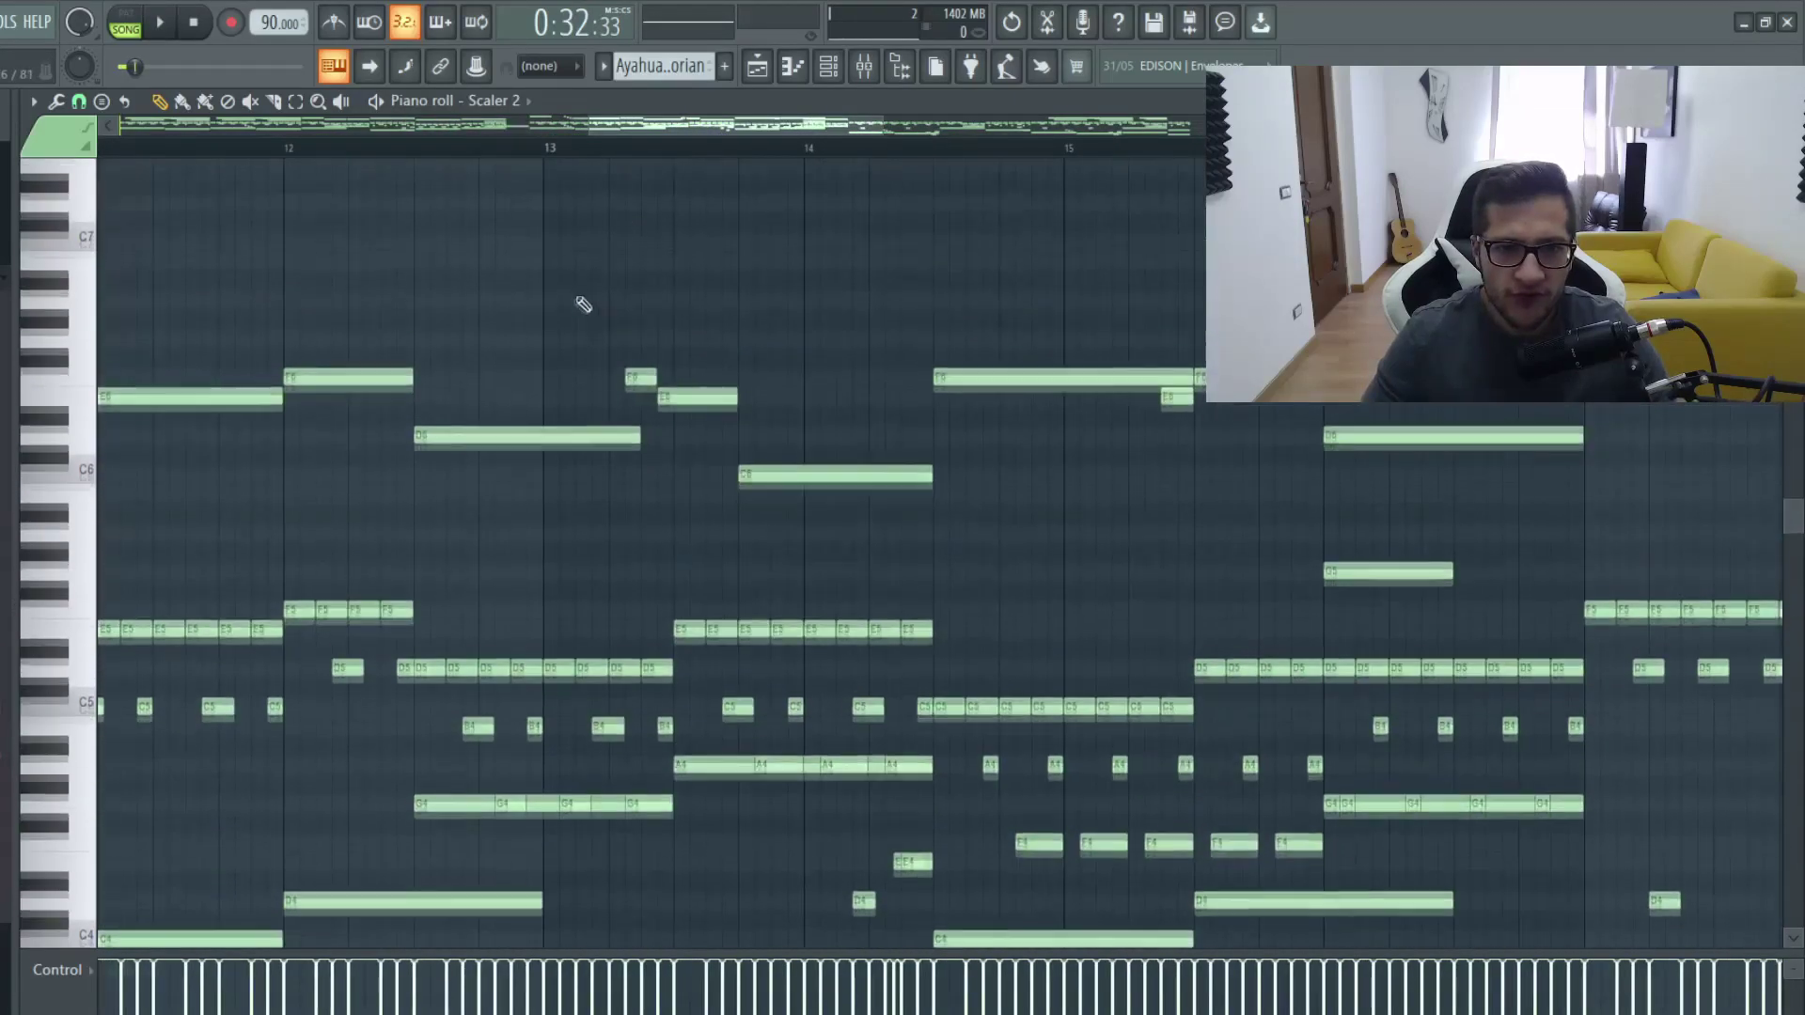
pyautogui.scroll(4, 584, 387)
pyautogui.scroll(2, 606, 414)
pyautogui.scroll(-5, 564, 330)
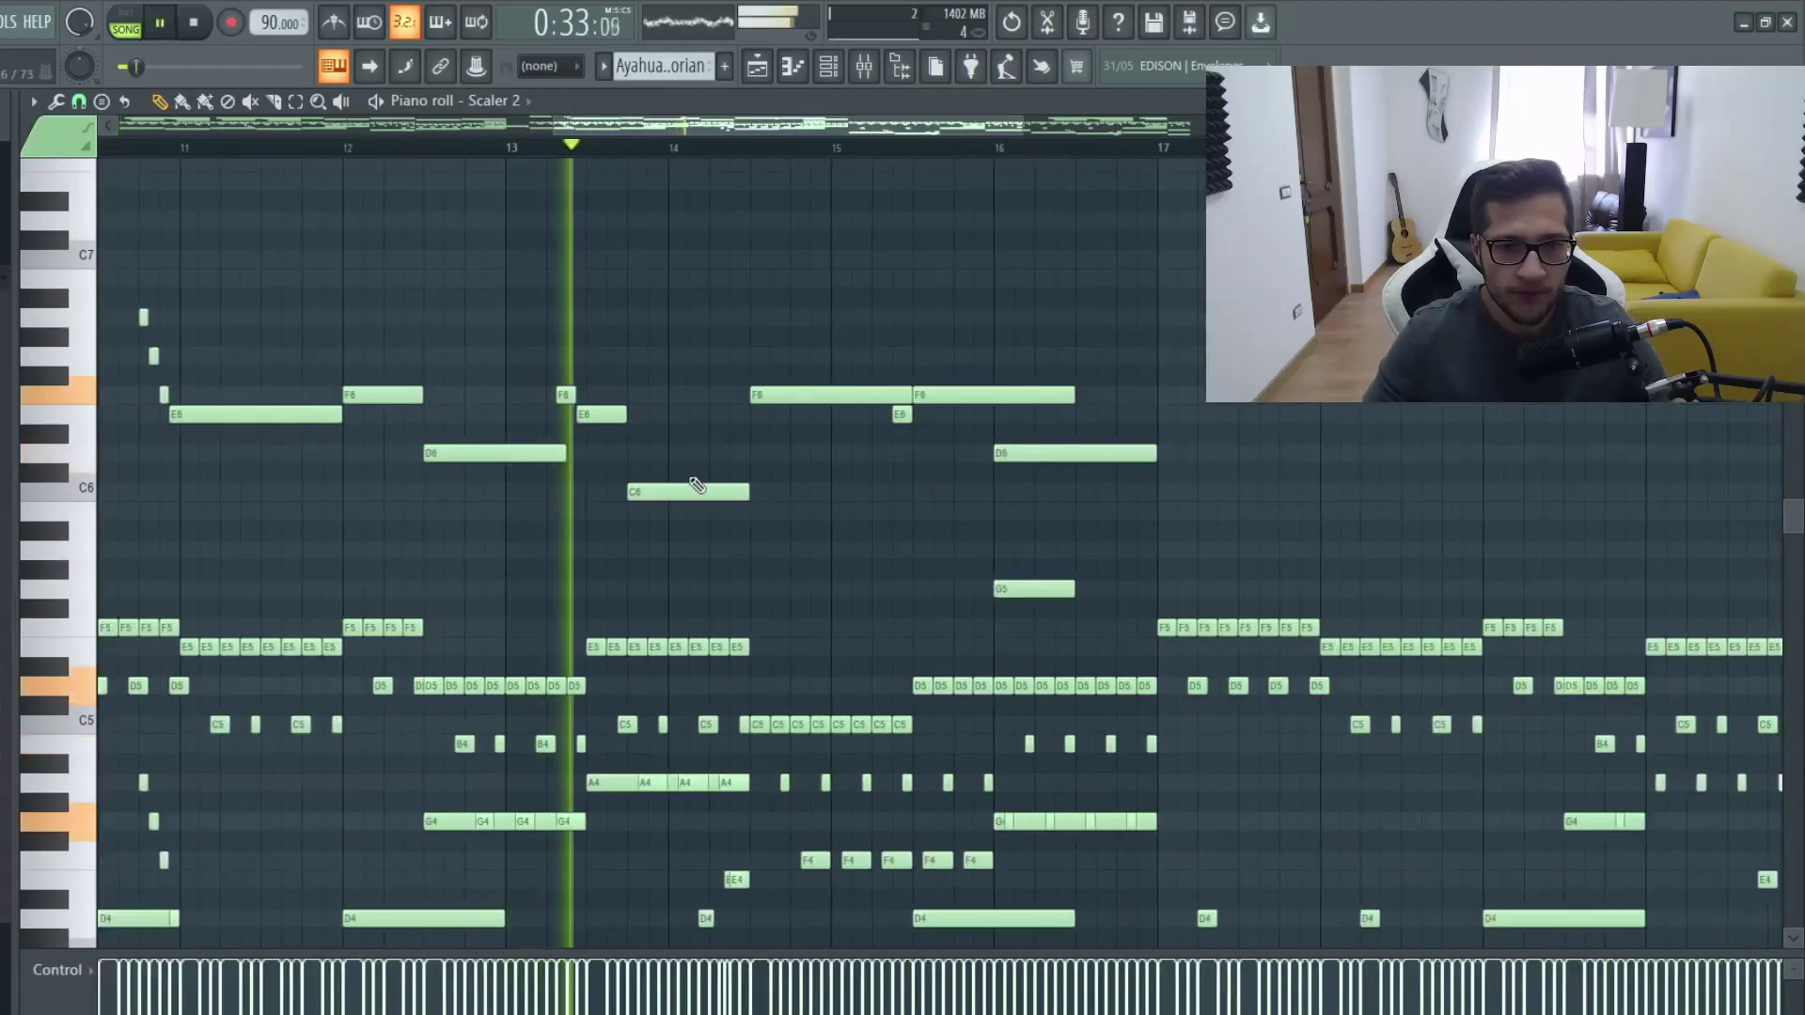
pyautogui.press('space')
# Play from bar 13 into bar 14 again and examine the low D4, A3 and E4 notes in bar 14
pyautogui.scroll(3, 585, 645)
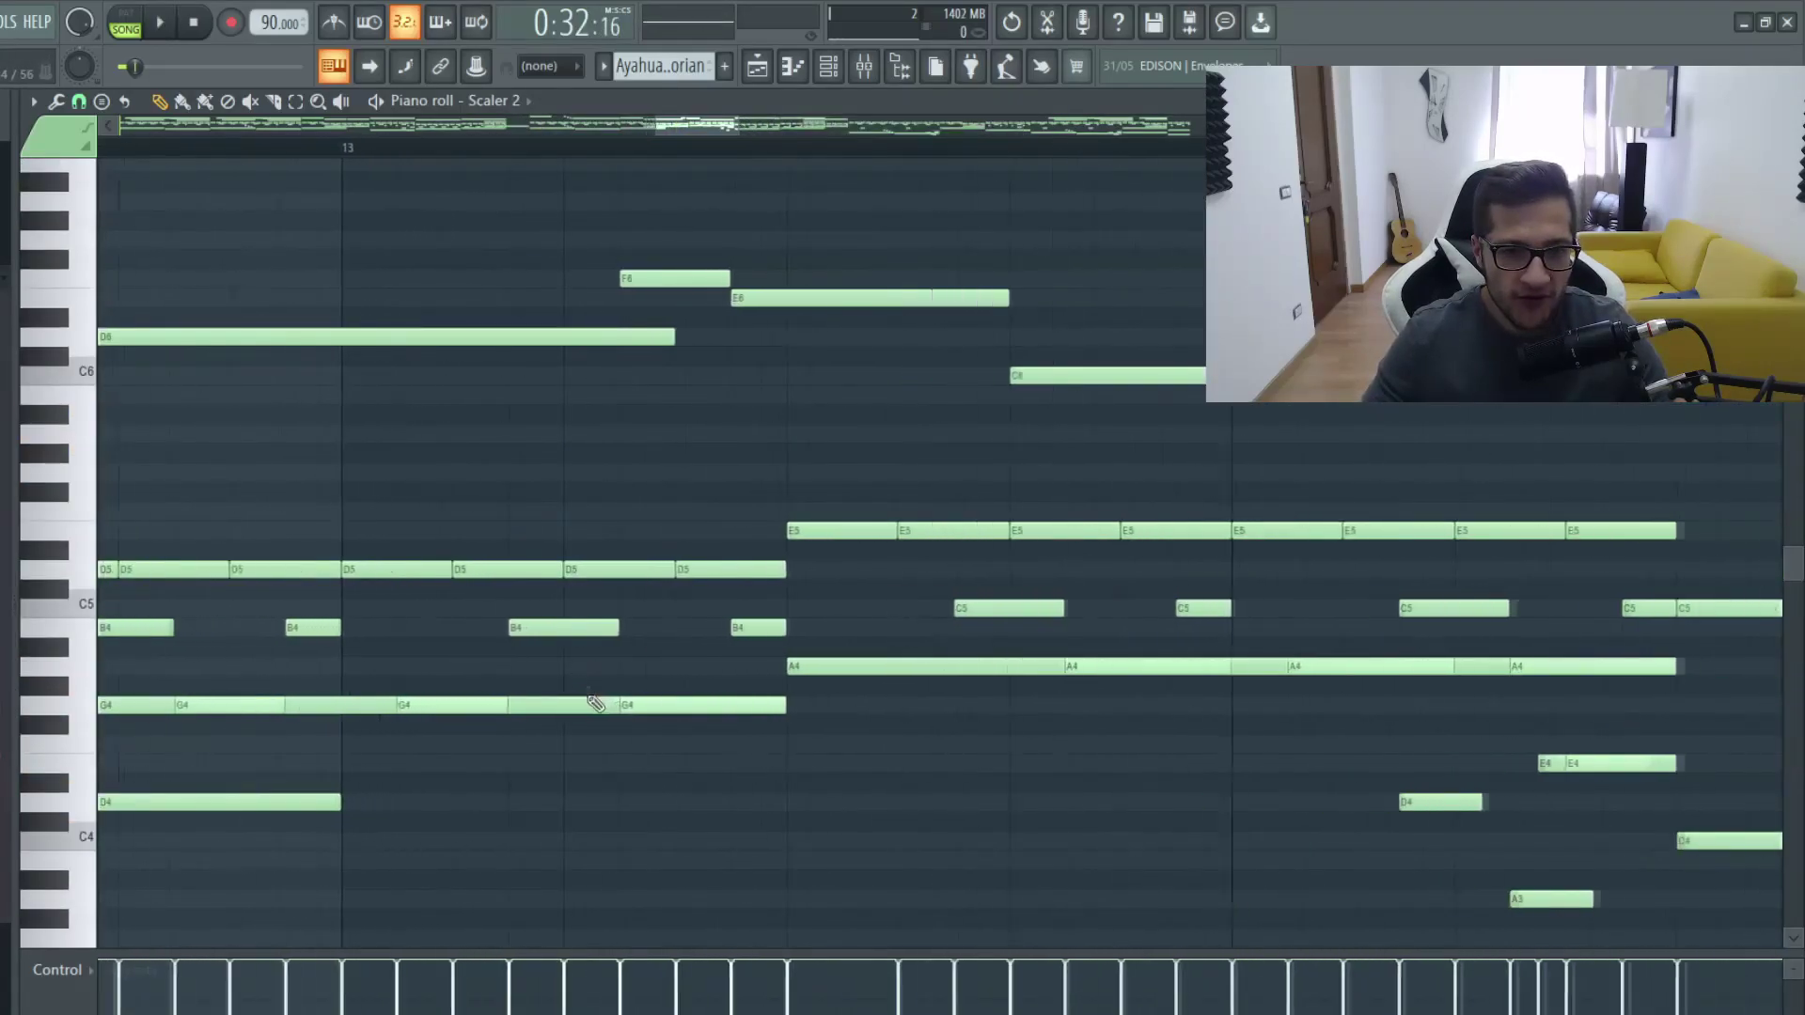
pyautogui.scroll(-3, 594, 647)
pyautogui.press('space')
pyautogui.scroll(-2, 601, 658)
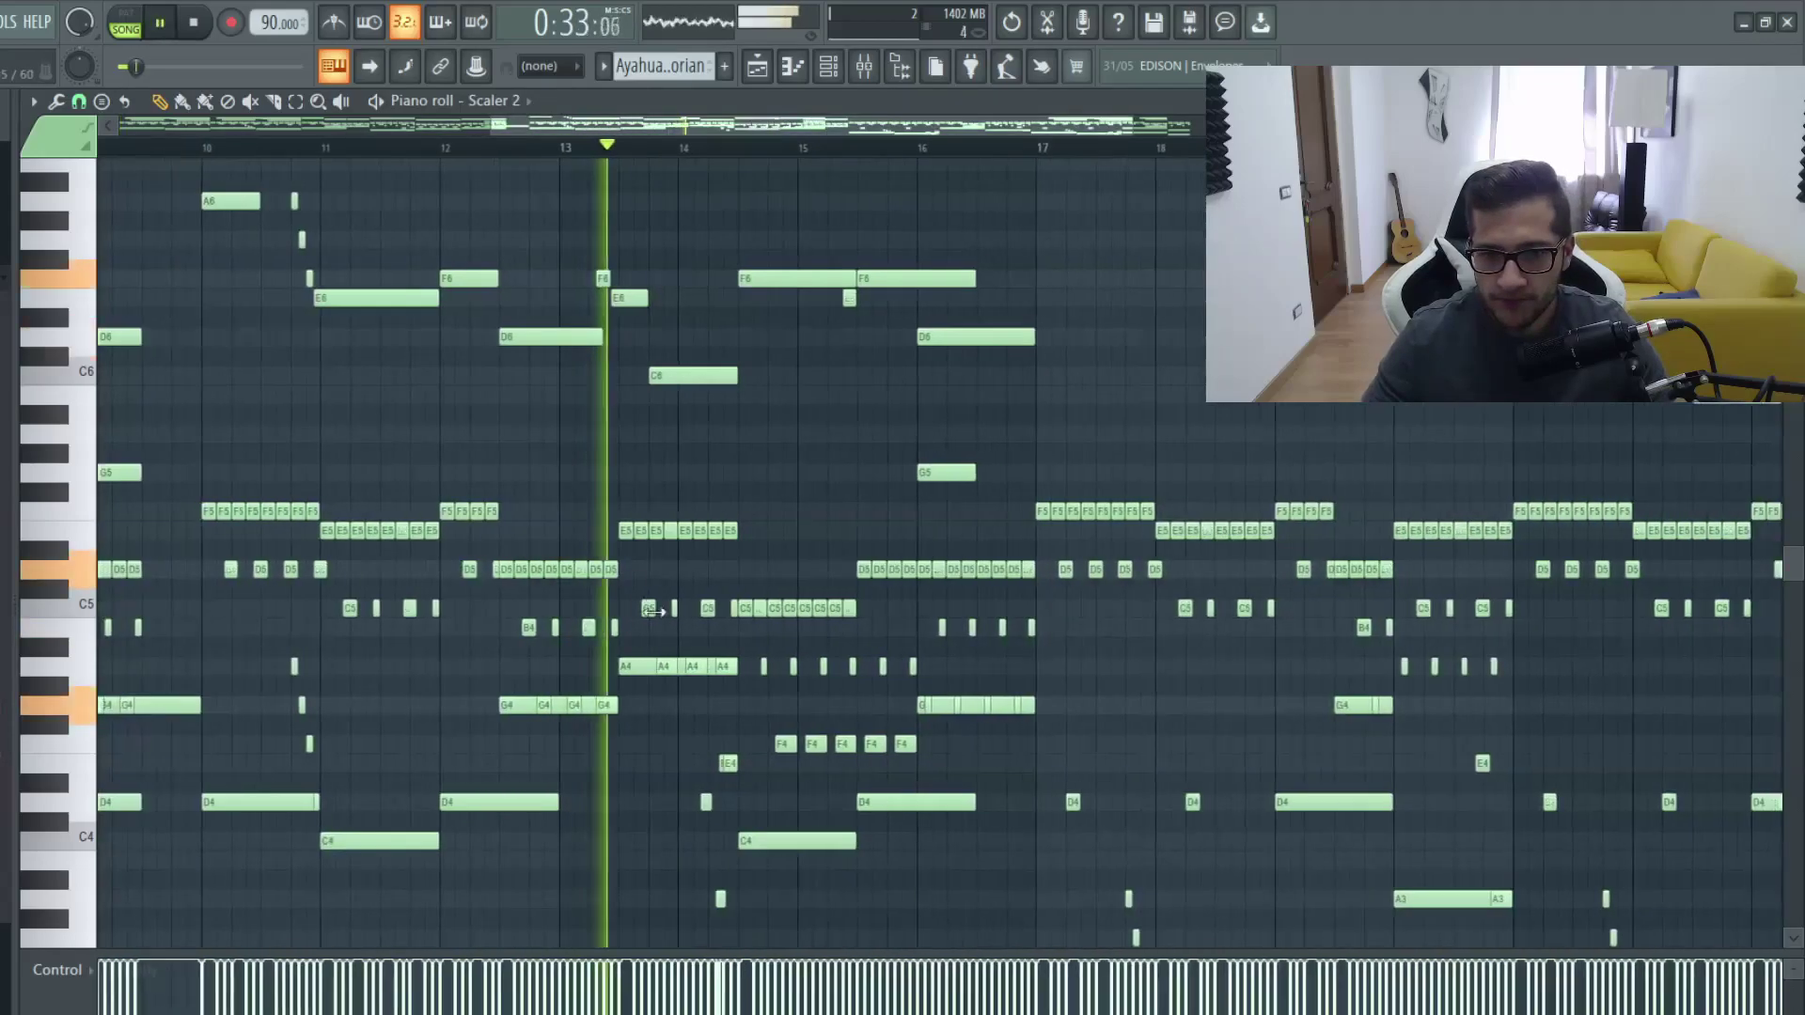
pyautogui.scroll(-3, 765, 813)
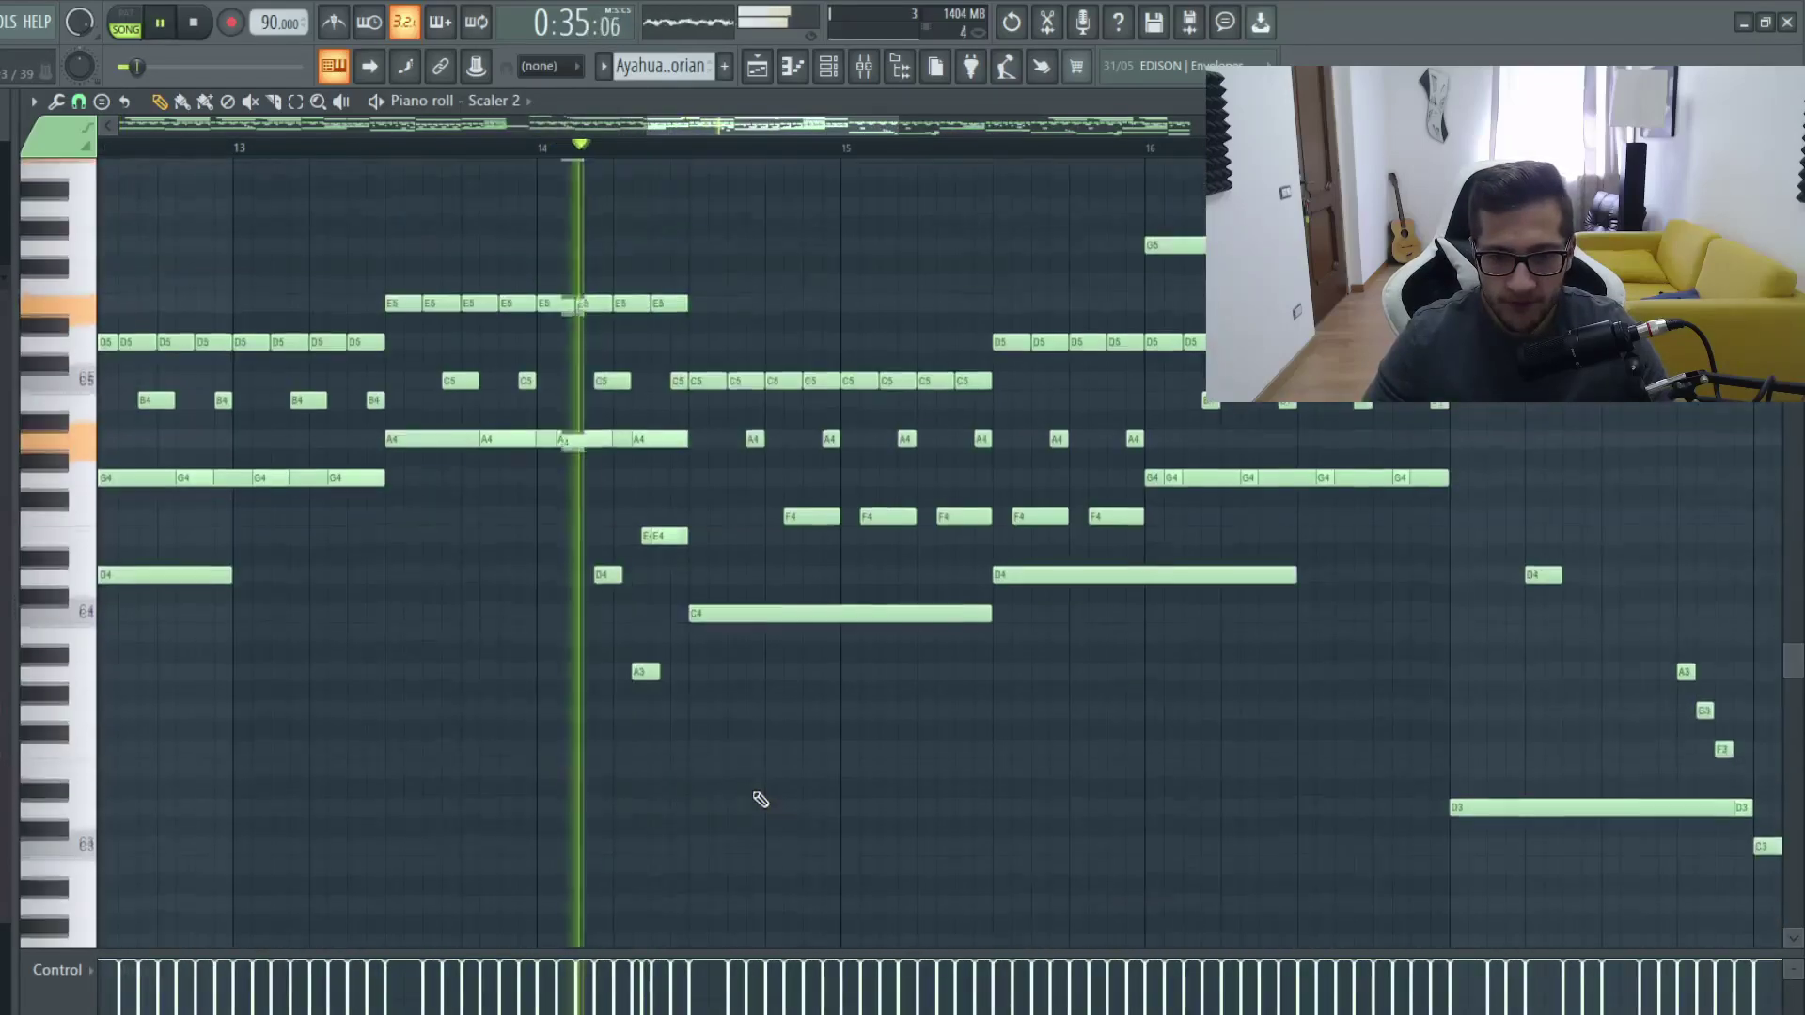
pyautogui.scroll(4, 545, 657)
pyautogui.press('space')
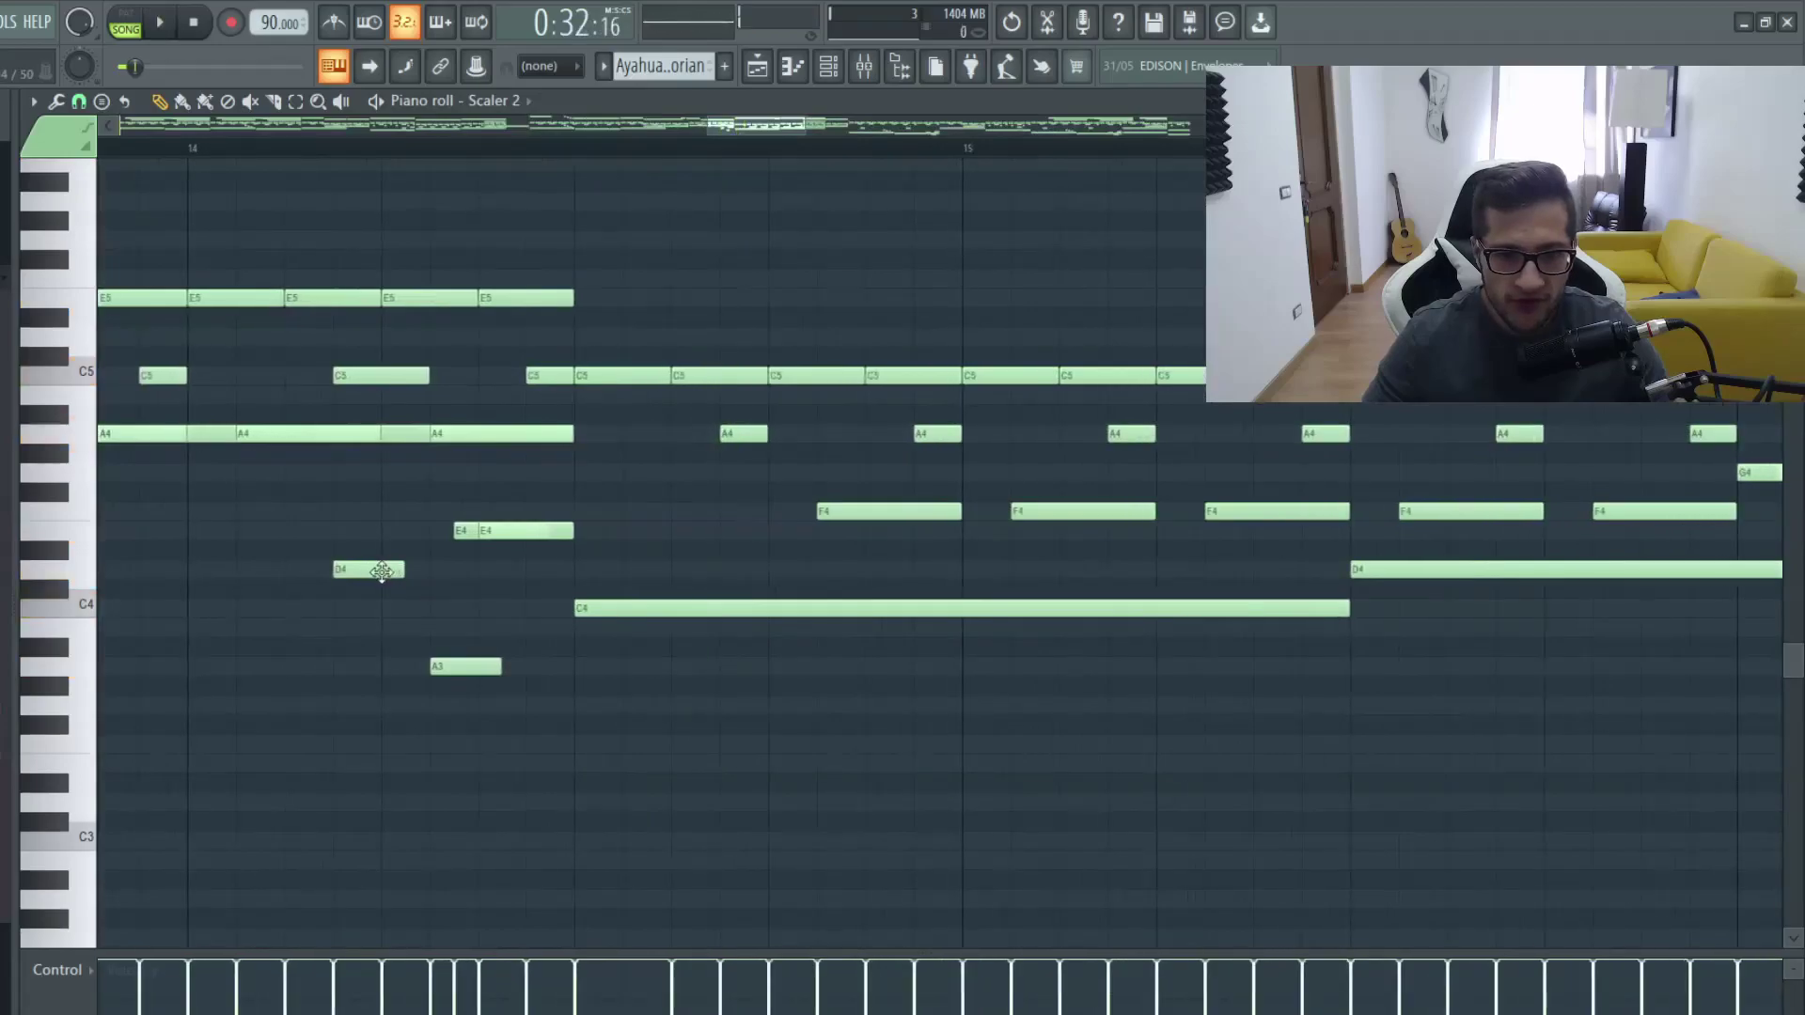
# Play from bar 17 while following the D3 and C3 bass notes and the short runs between them, and stop playback
pyautogui.scroll(-4, 399, 620)
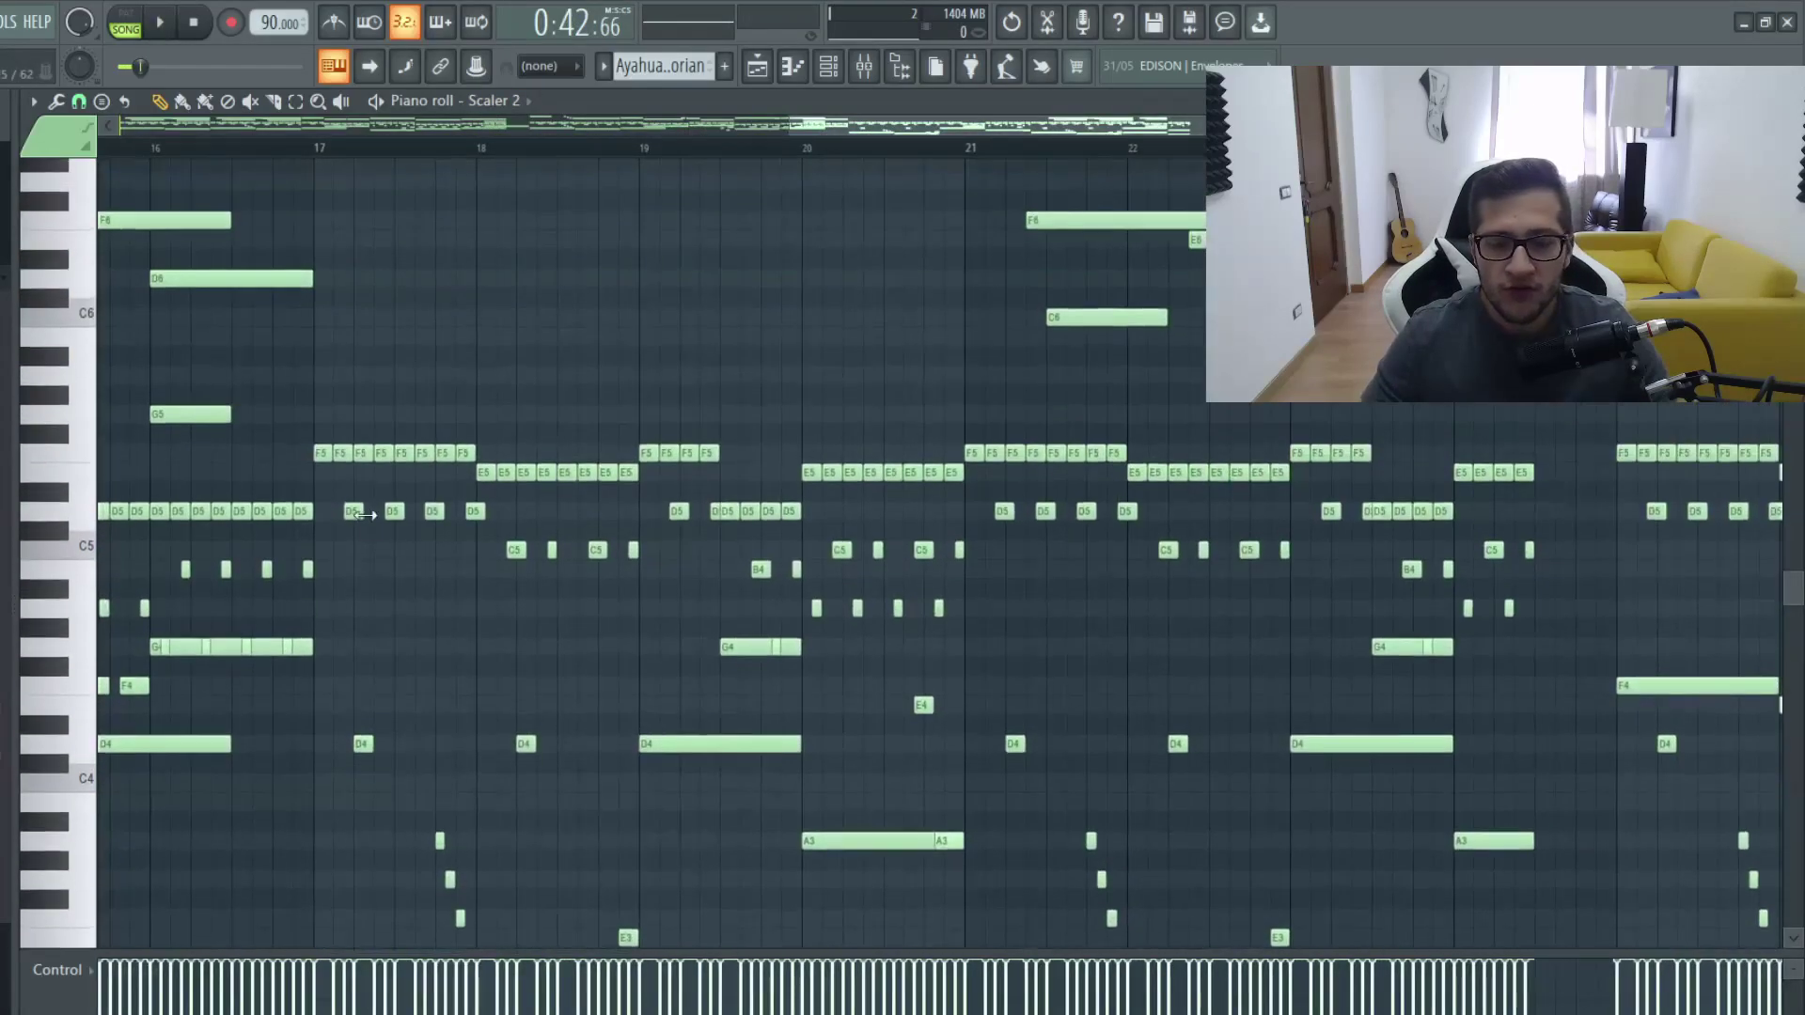
pyautogui.scroll(-5, 395, 526)
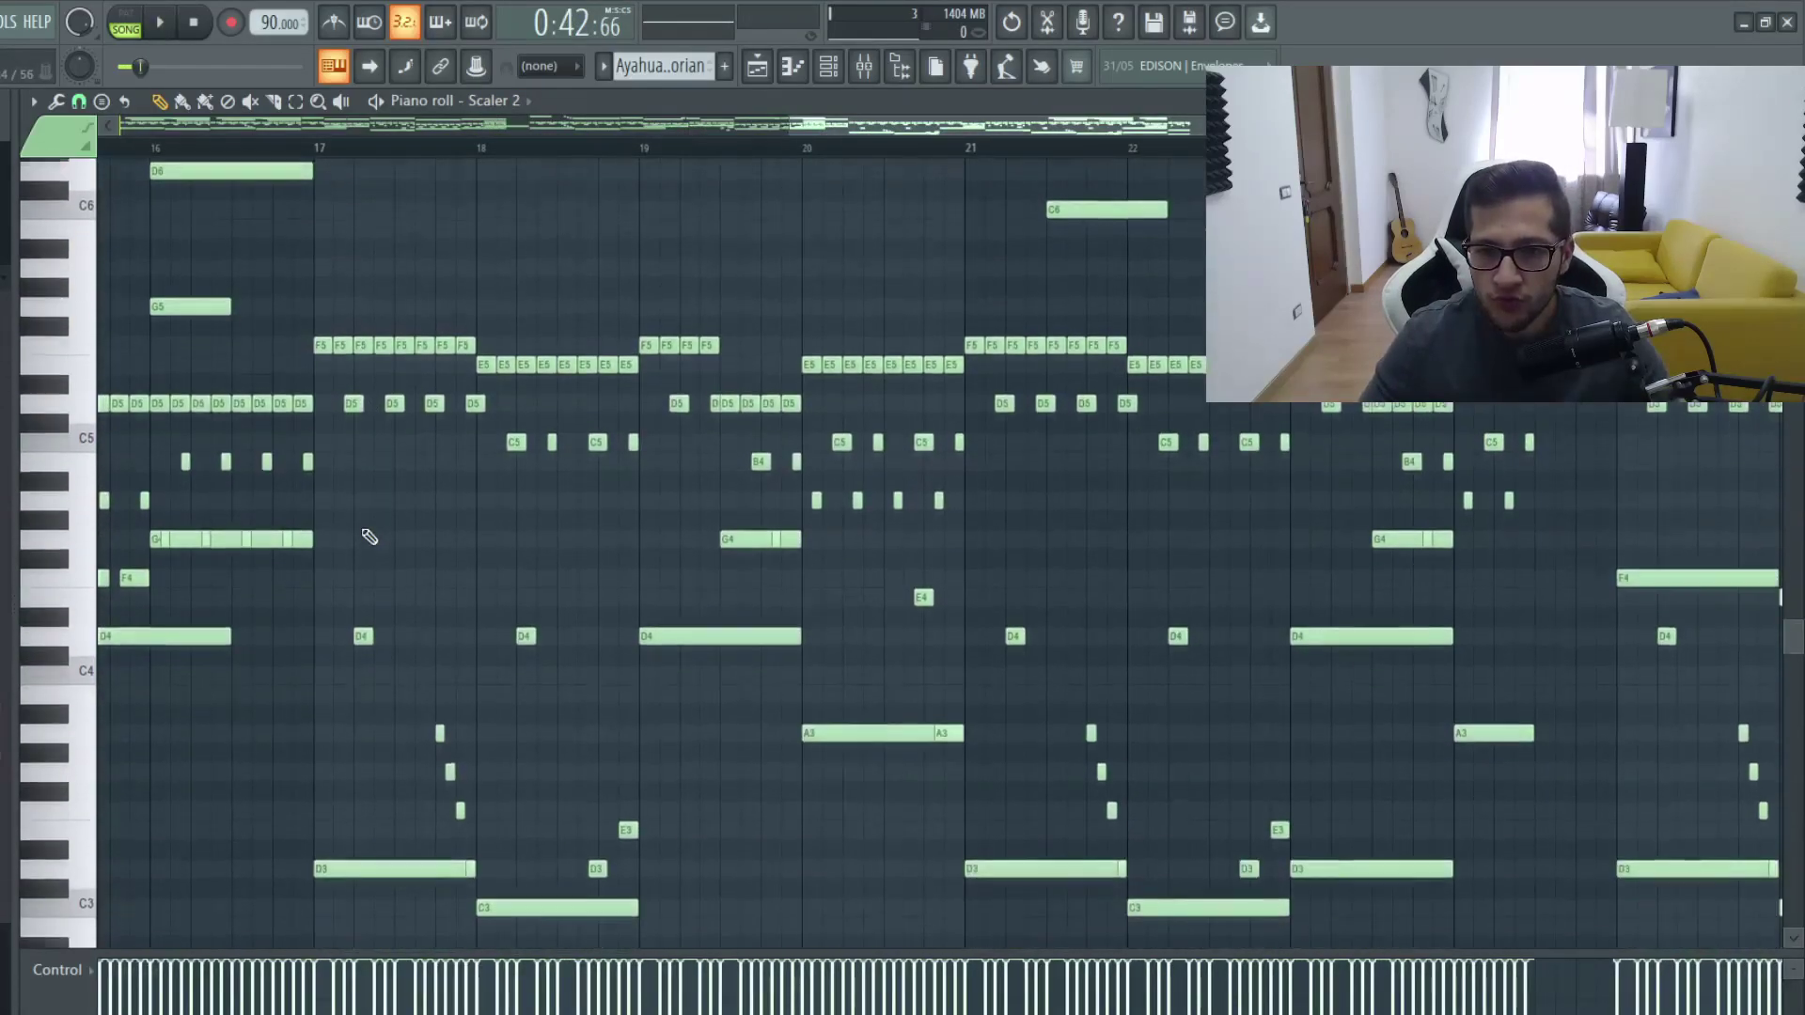
pyautogui.scroll(-5, 432, 526)
pyautogui.scroll(-3, 1261, 584)
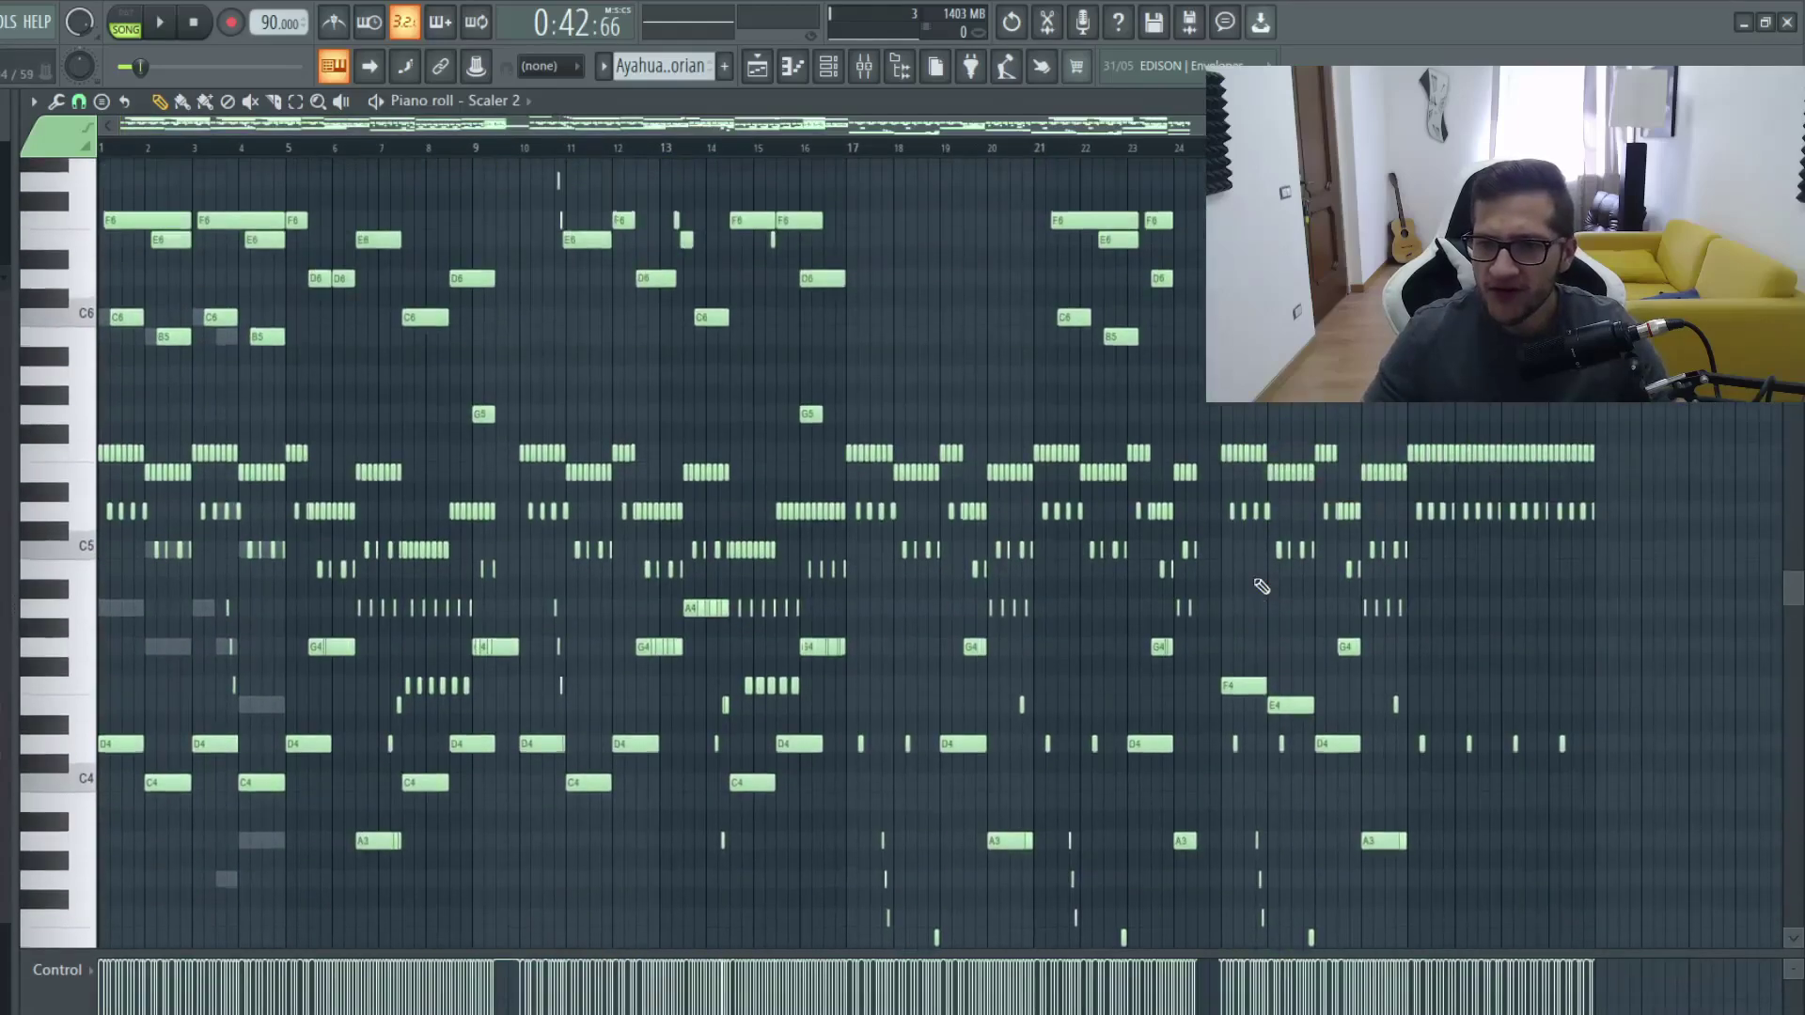
pyautogui.scroll(6, 467, 491)
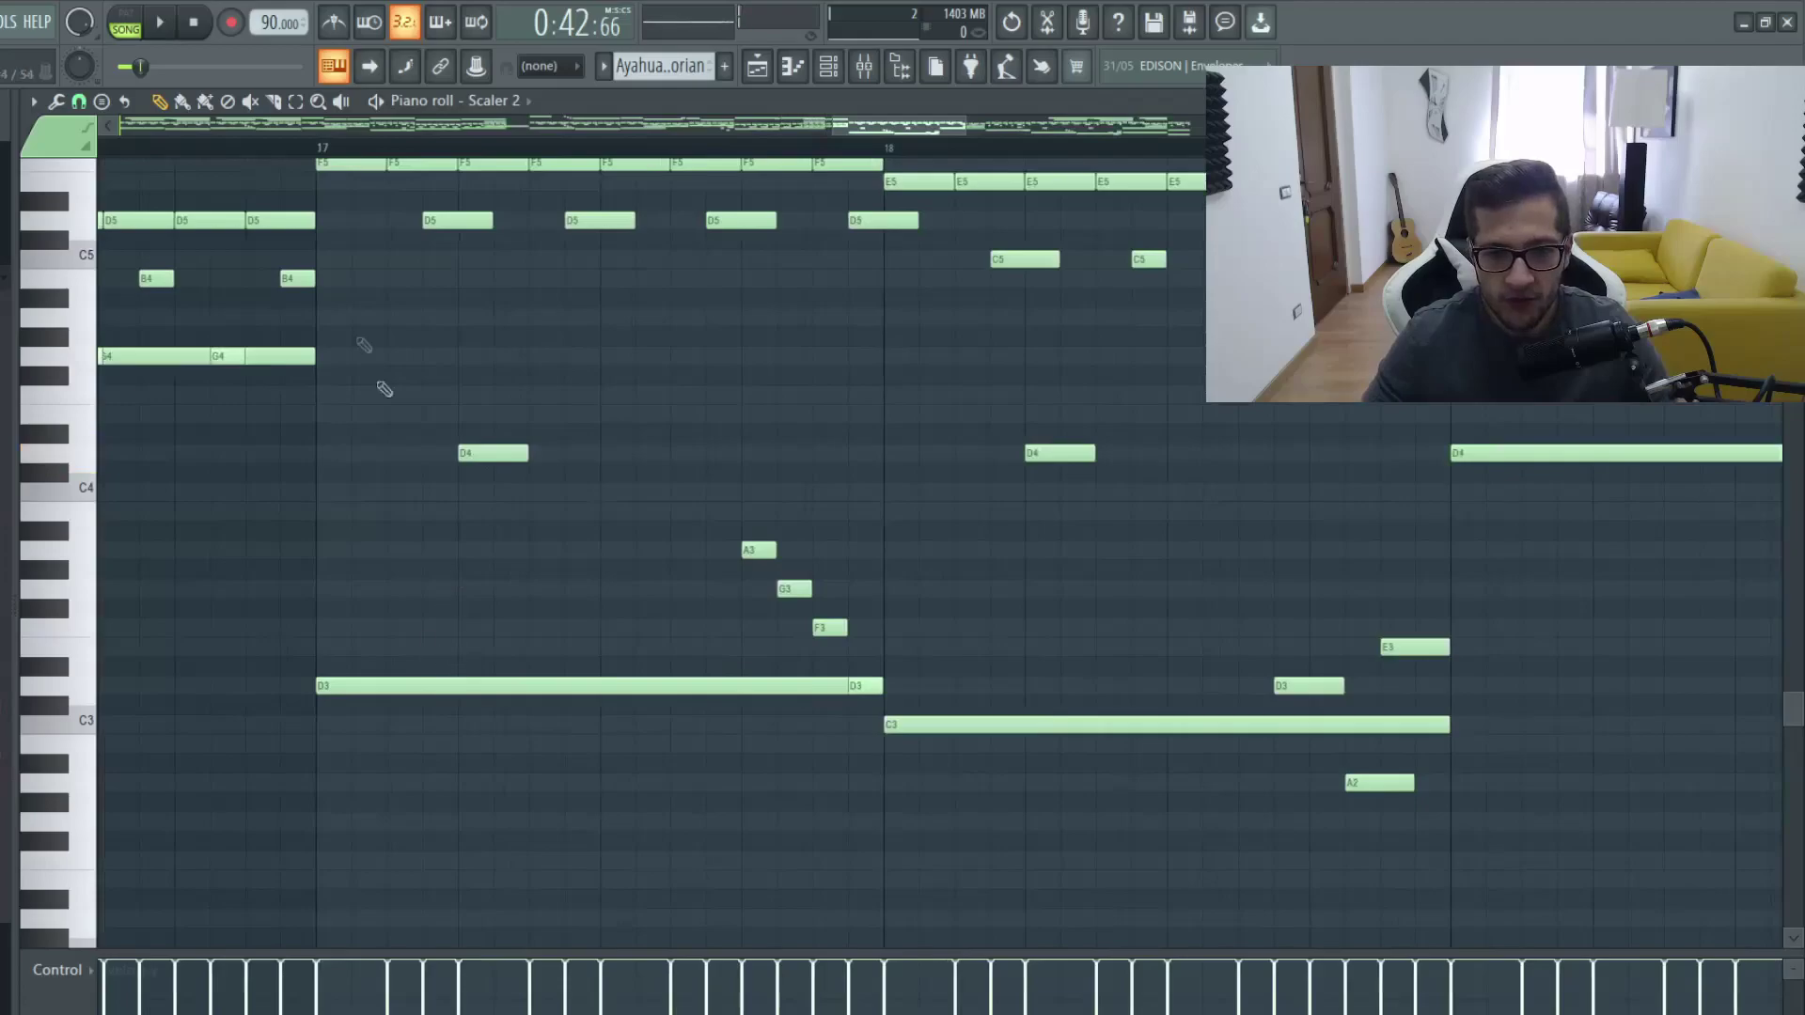
pyautogui.press('space')
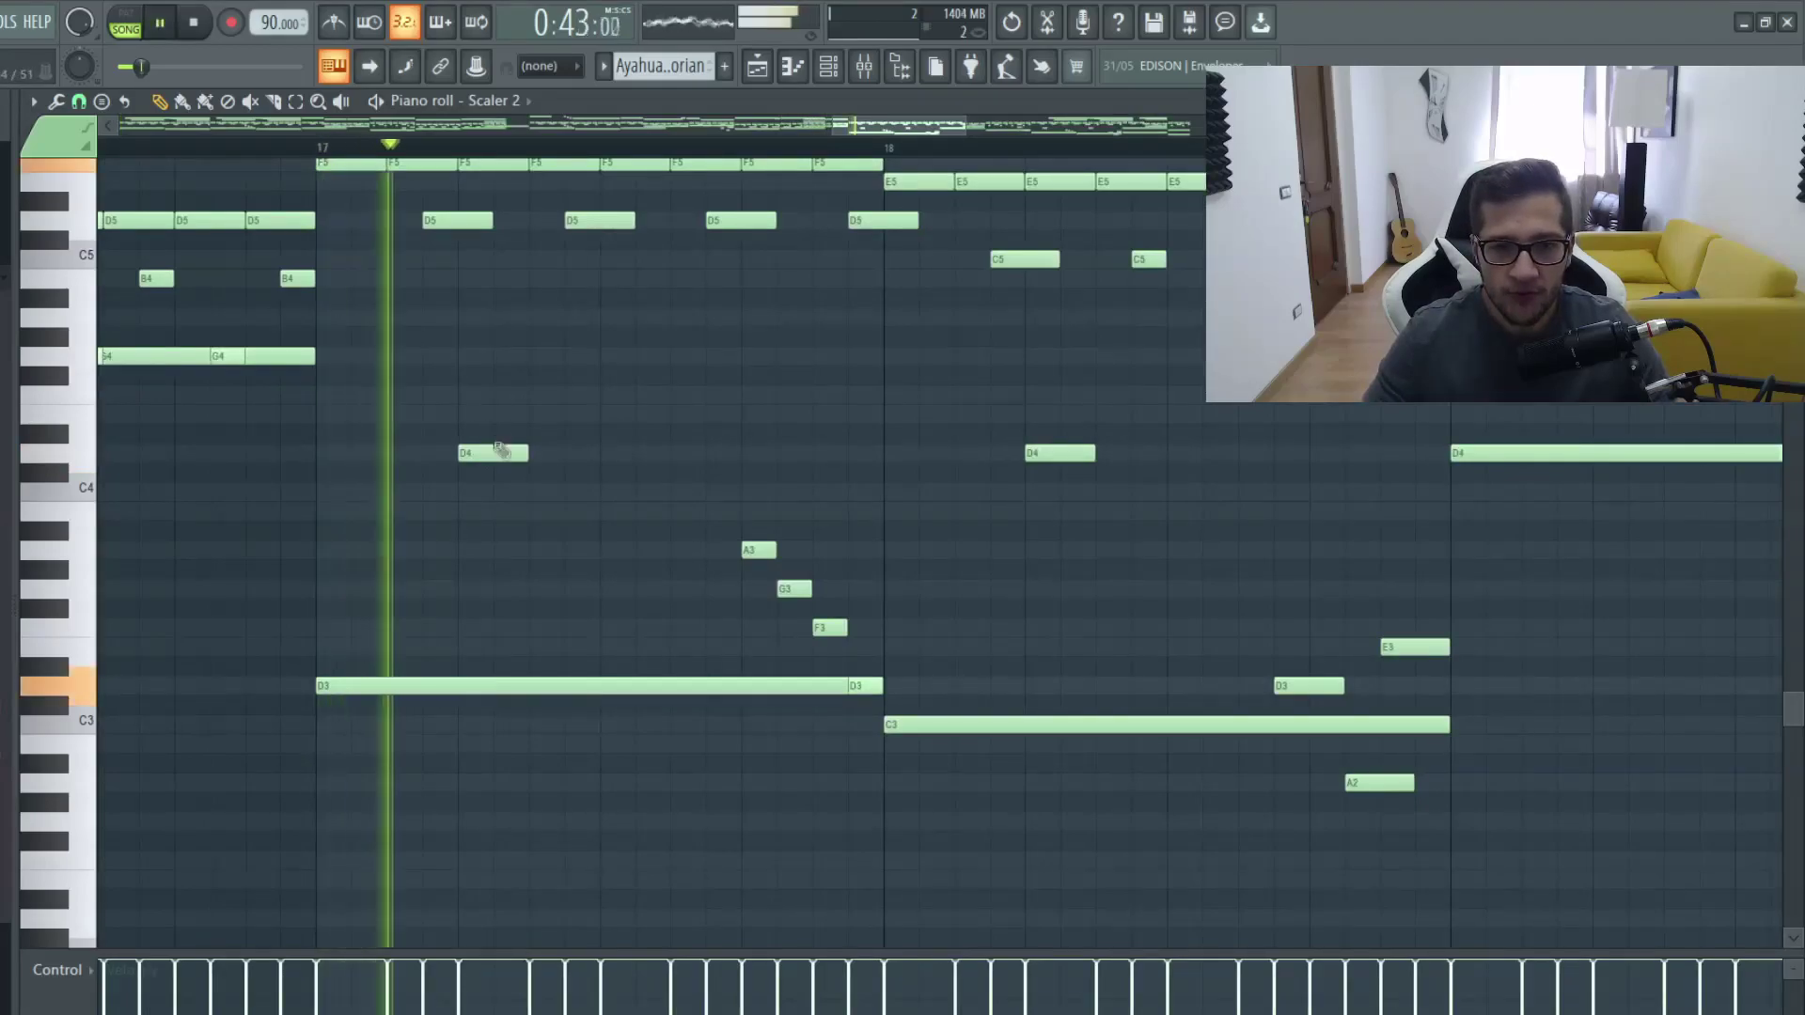
pyautogui.scroll(-2, 442, 581)
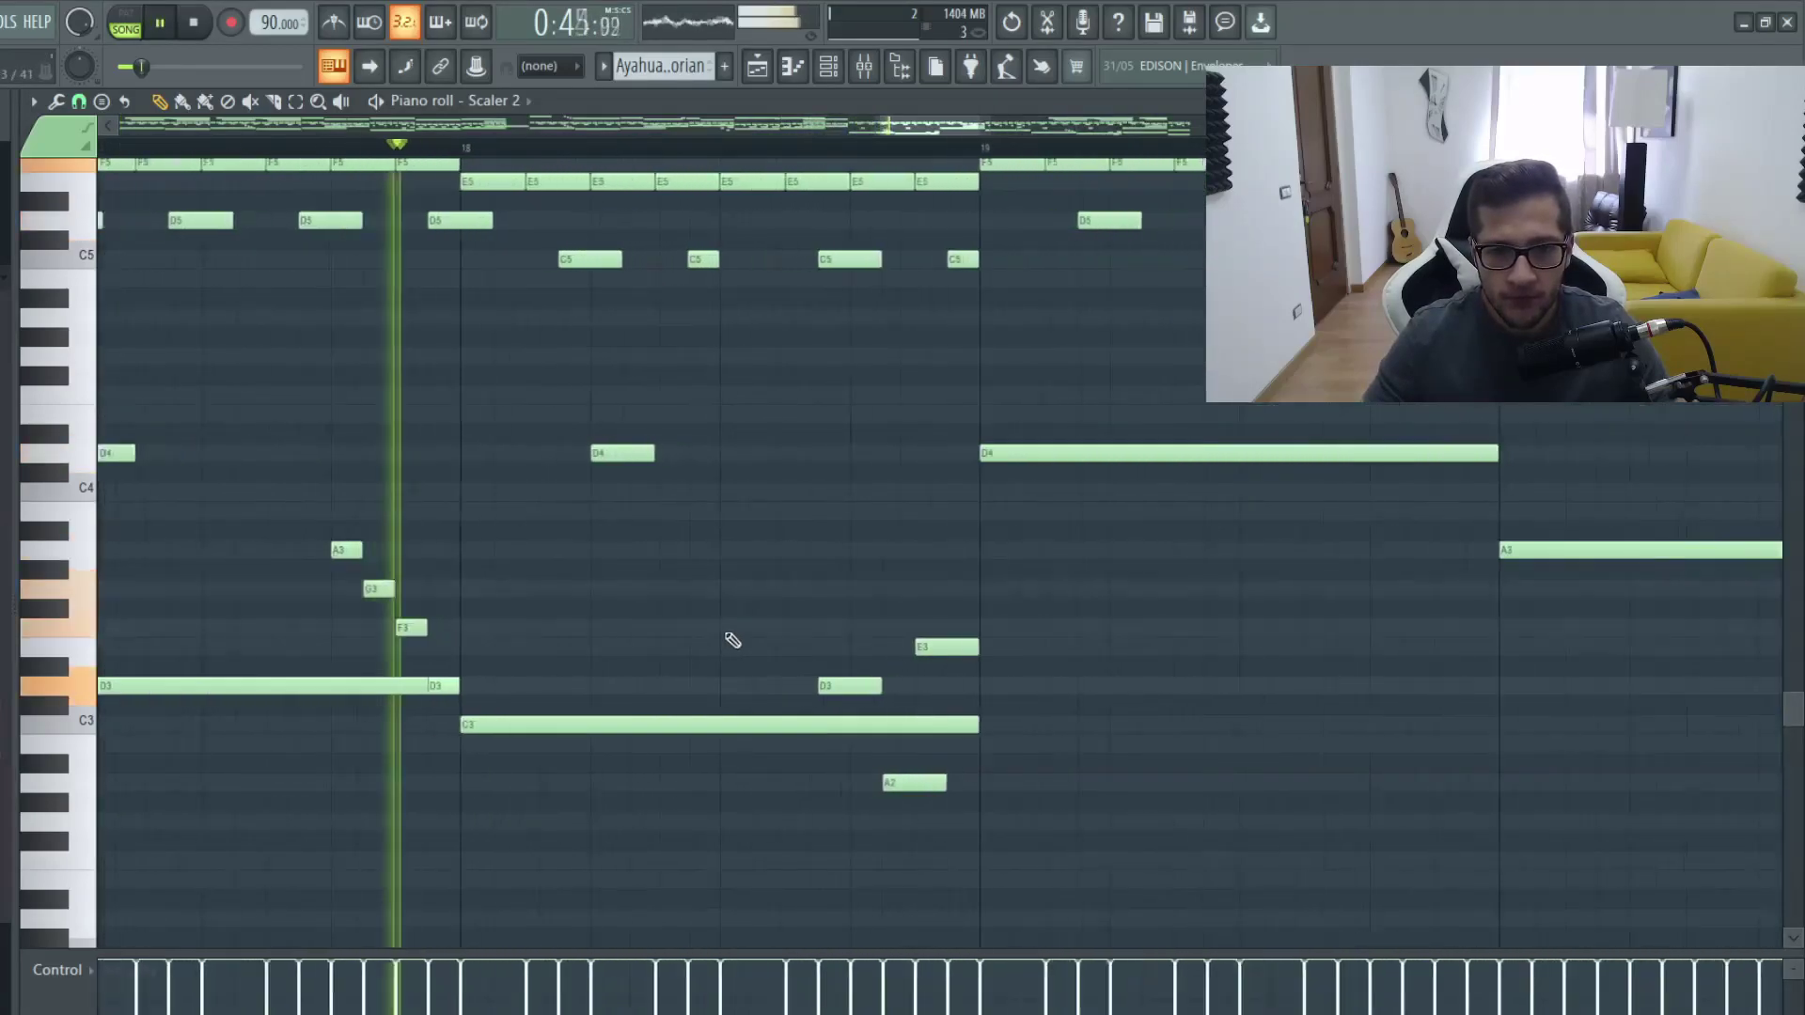
pyautogui.scroll(-2, 556, 629)
pyautogui.press('space')
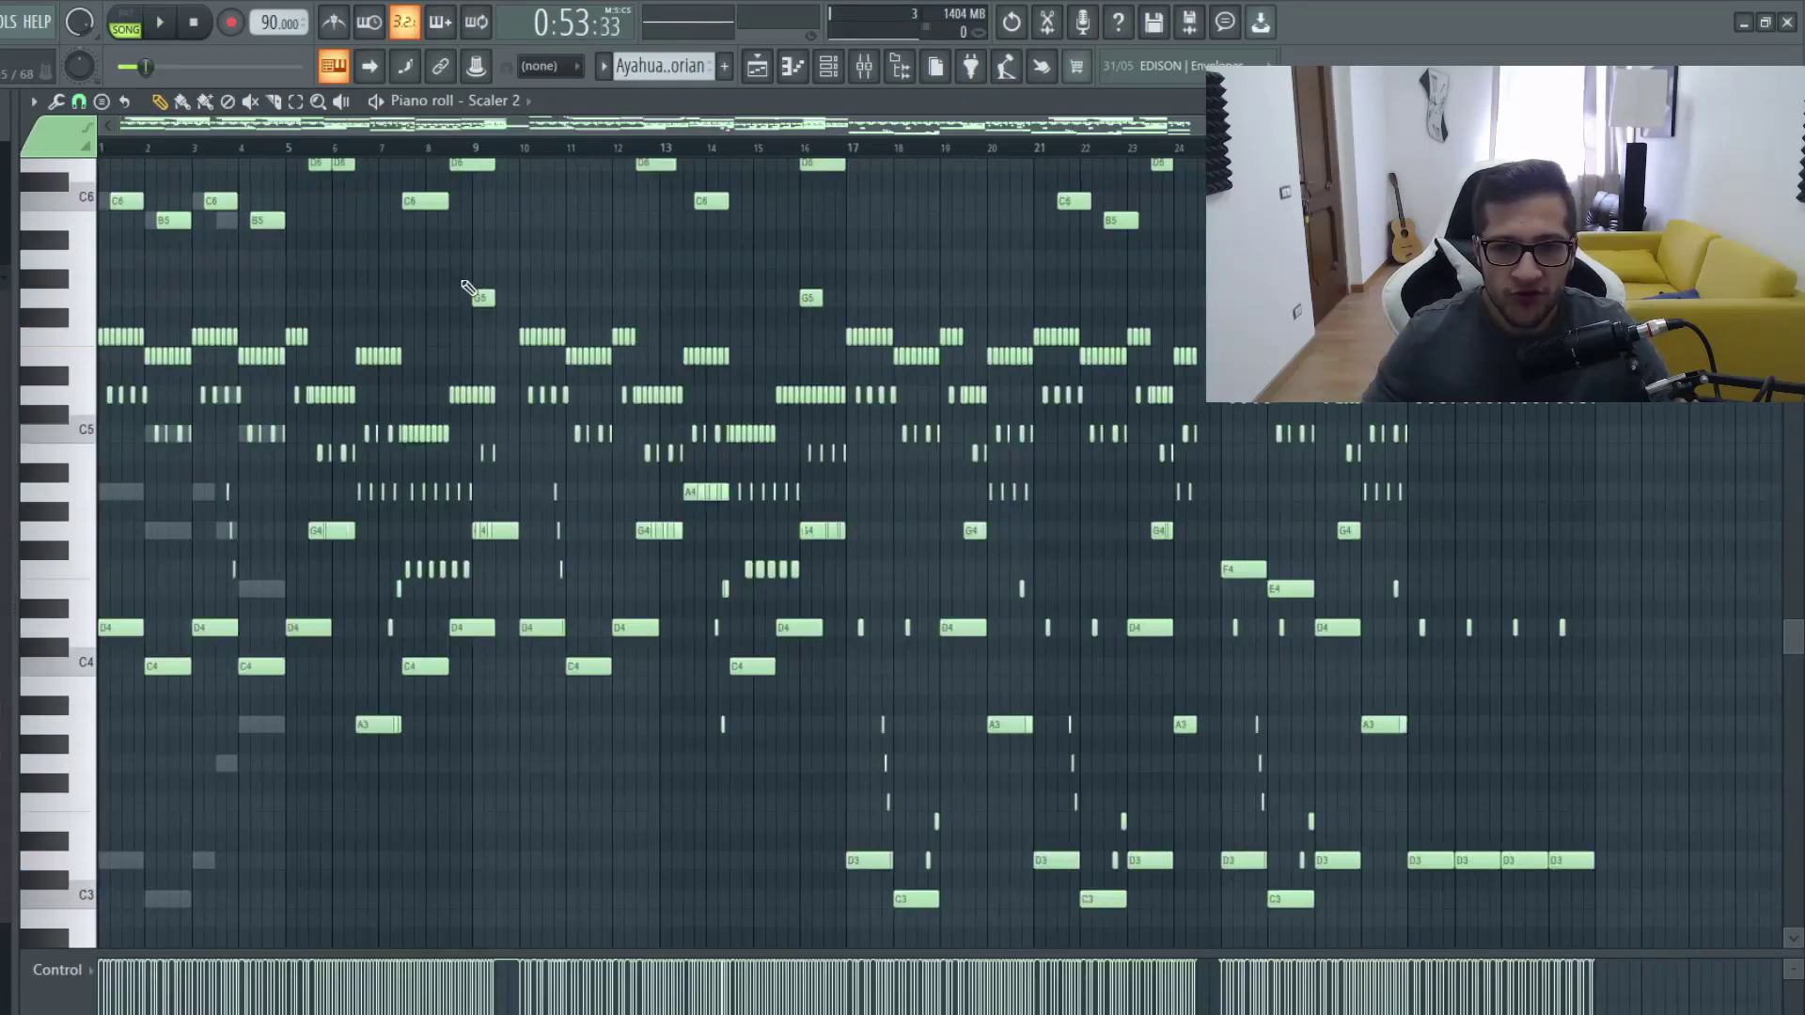
# Play from bar 21 to hear the high F6 and C6 melody return over the low D3 bass, and stop playback
pyautogui.scroll(4, 1045, 413)
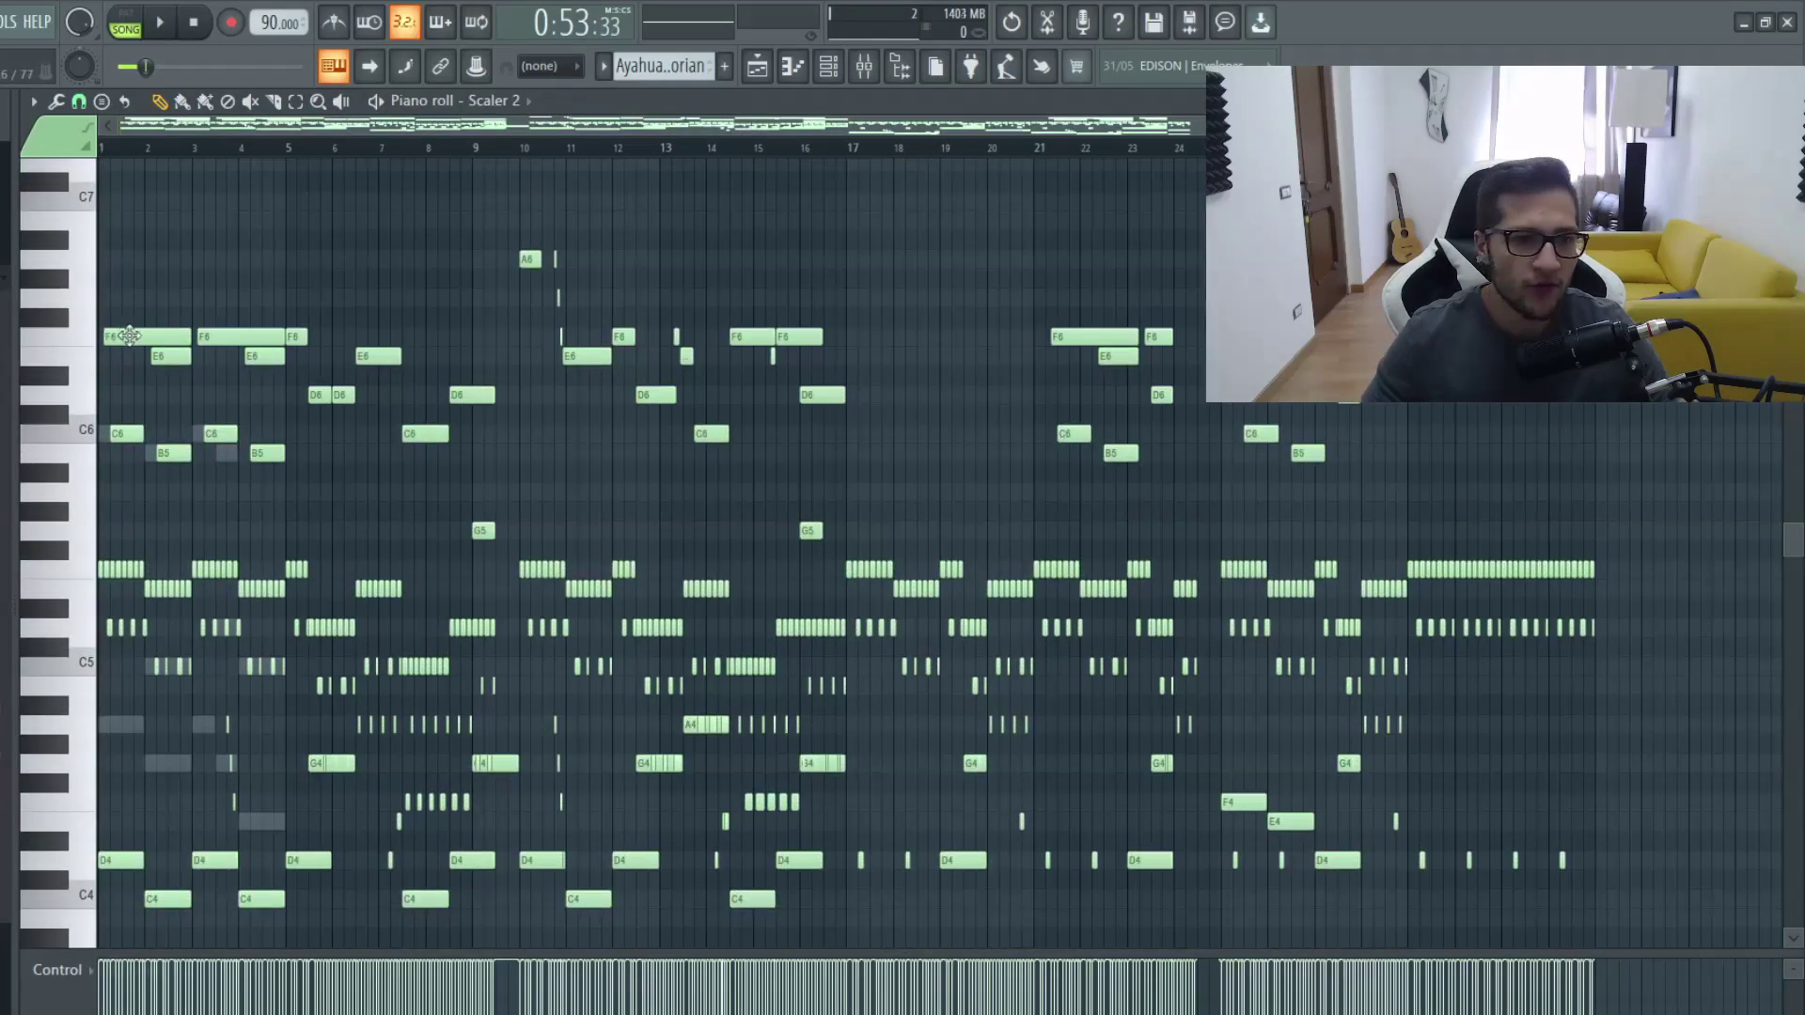
pyautogui.scroll(-2, 1089, 562)
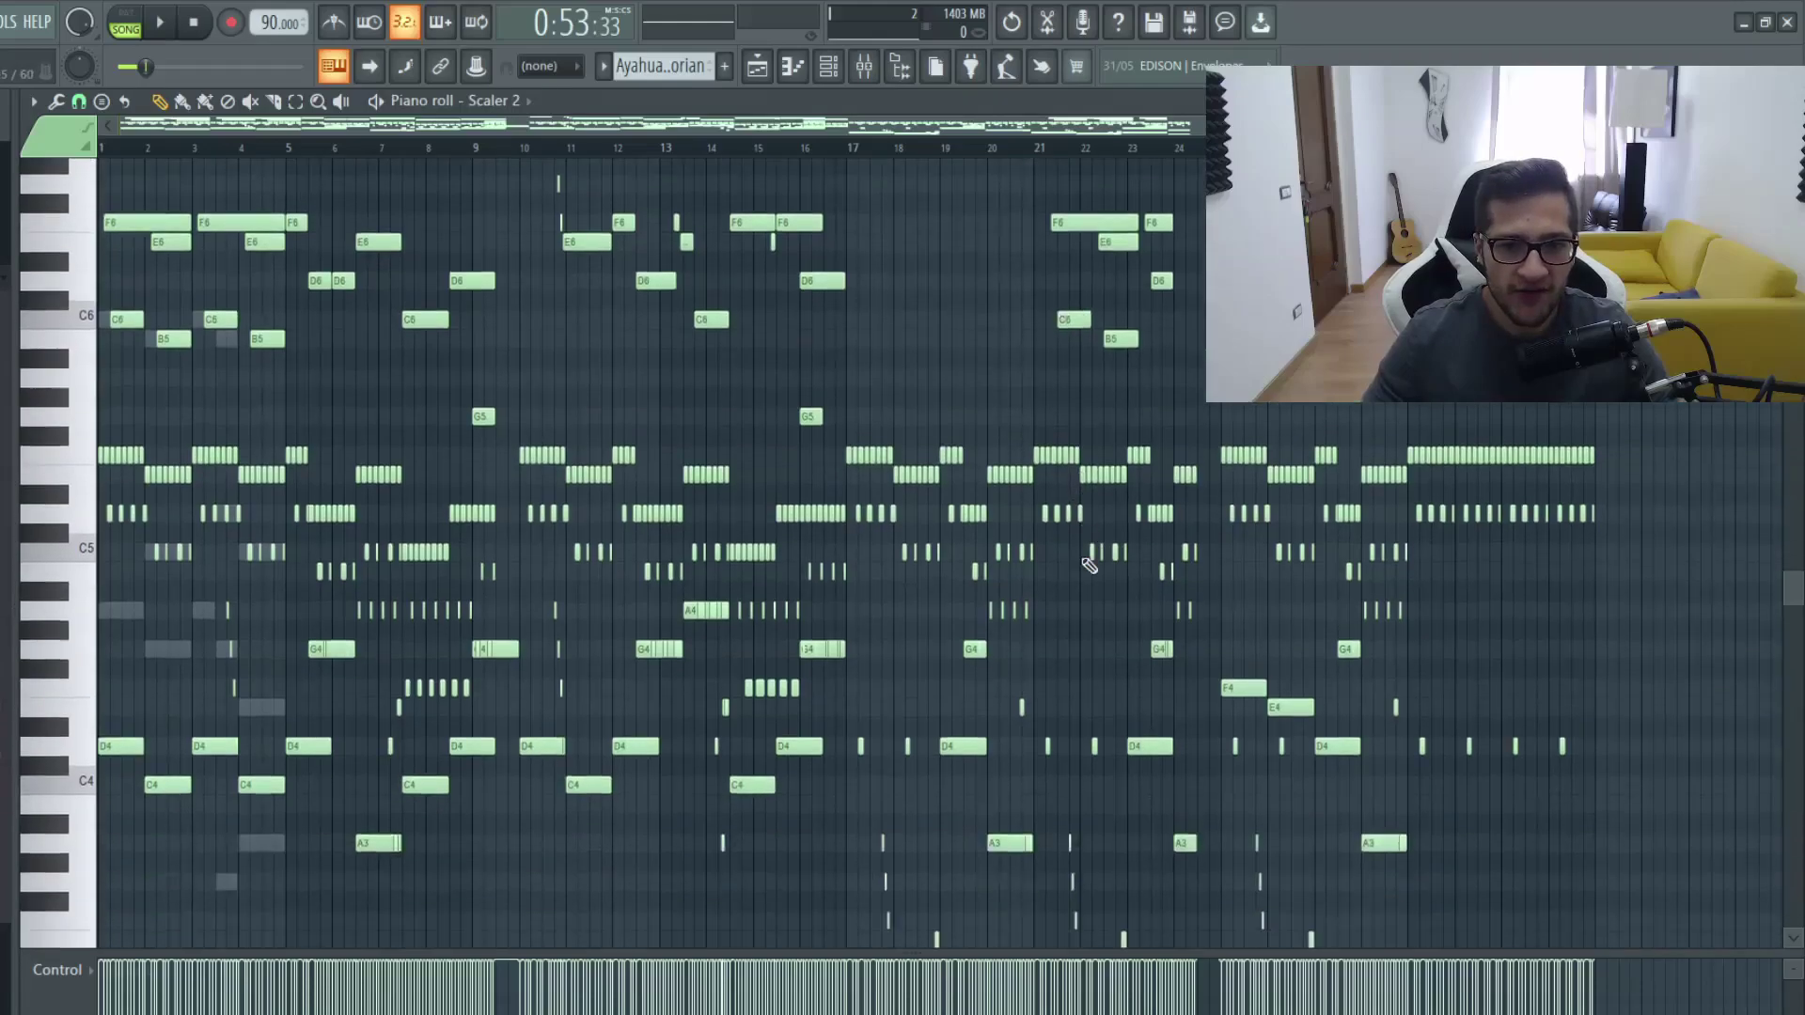
pyautogui.press('space')
pyautogui.scroll(-6, 1088, 562)
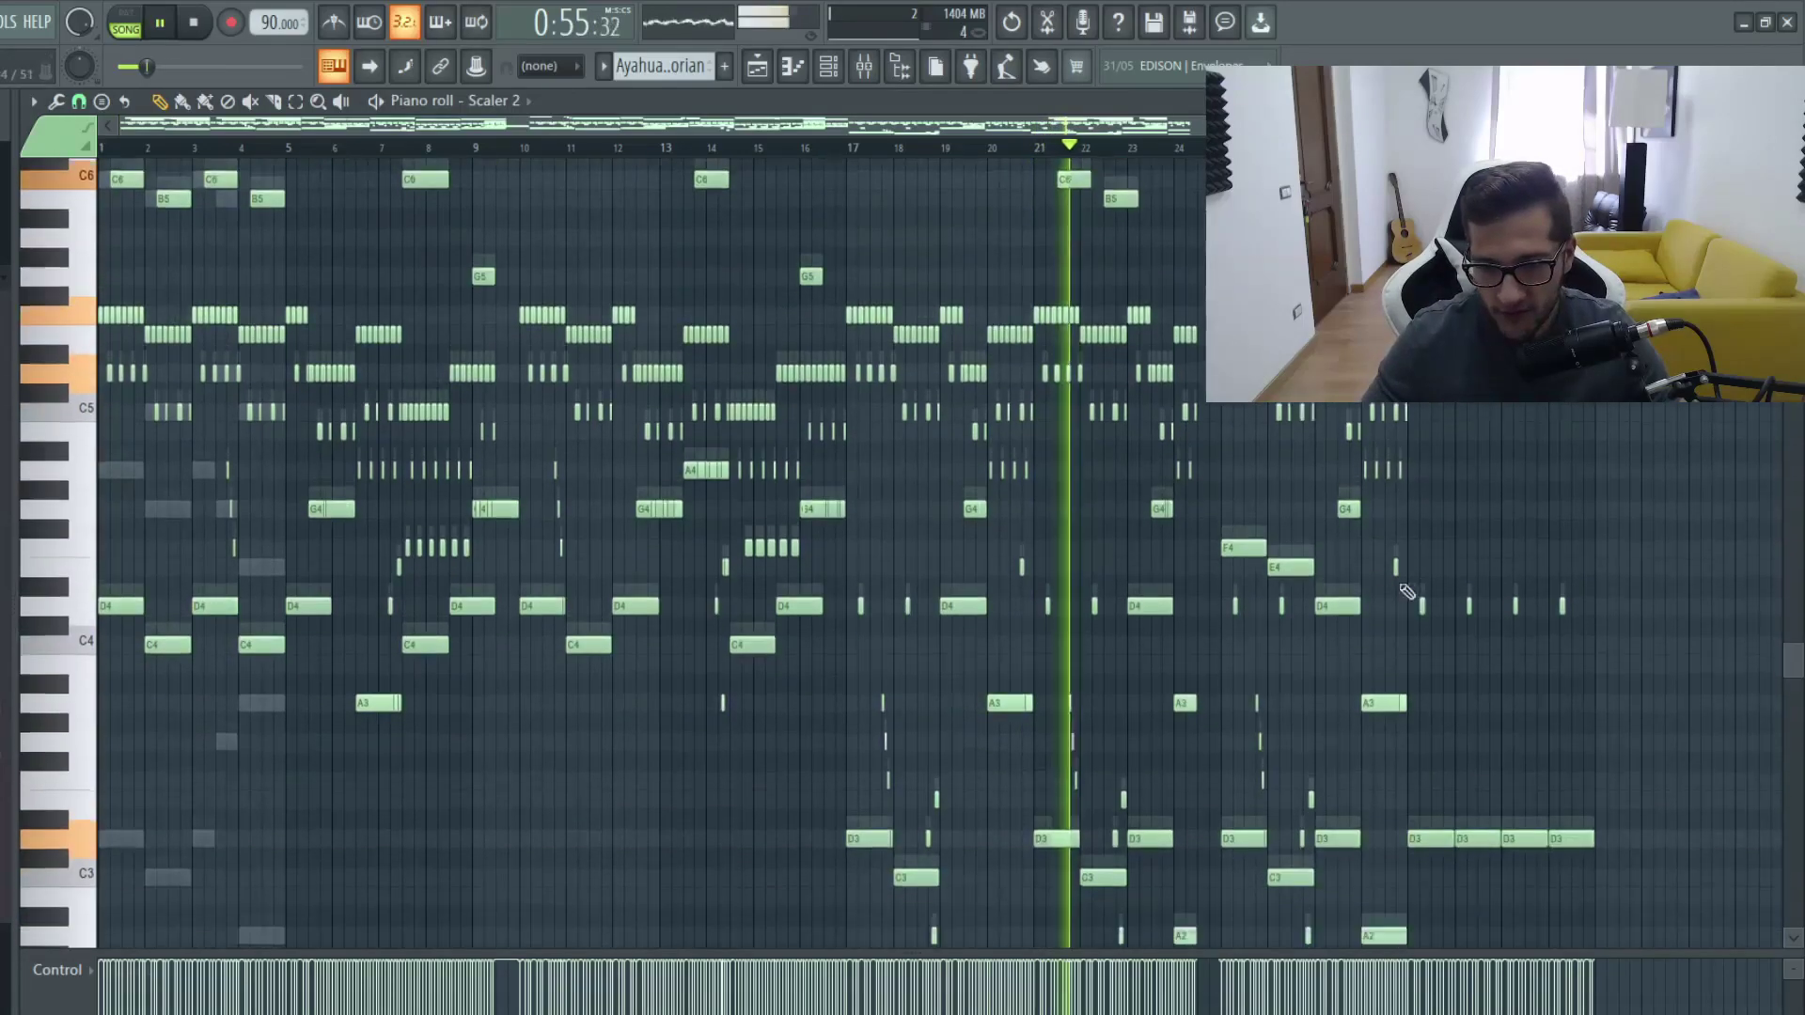
pyautogui.scroll(3, 1431, 673)
pyautogui.press('space')
# Play the ending from bar 29 while examining the repeated F5 and D5 notes over the sustained D3 bass
pyautogui.scroll(4, 1432, 673)
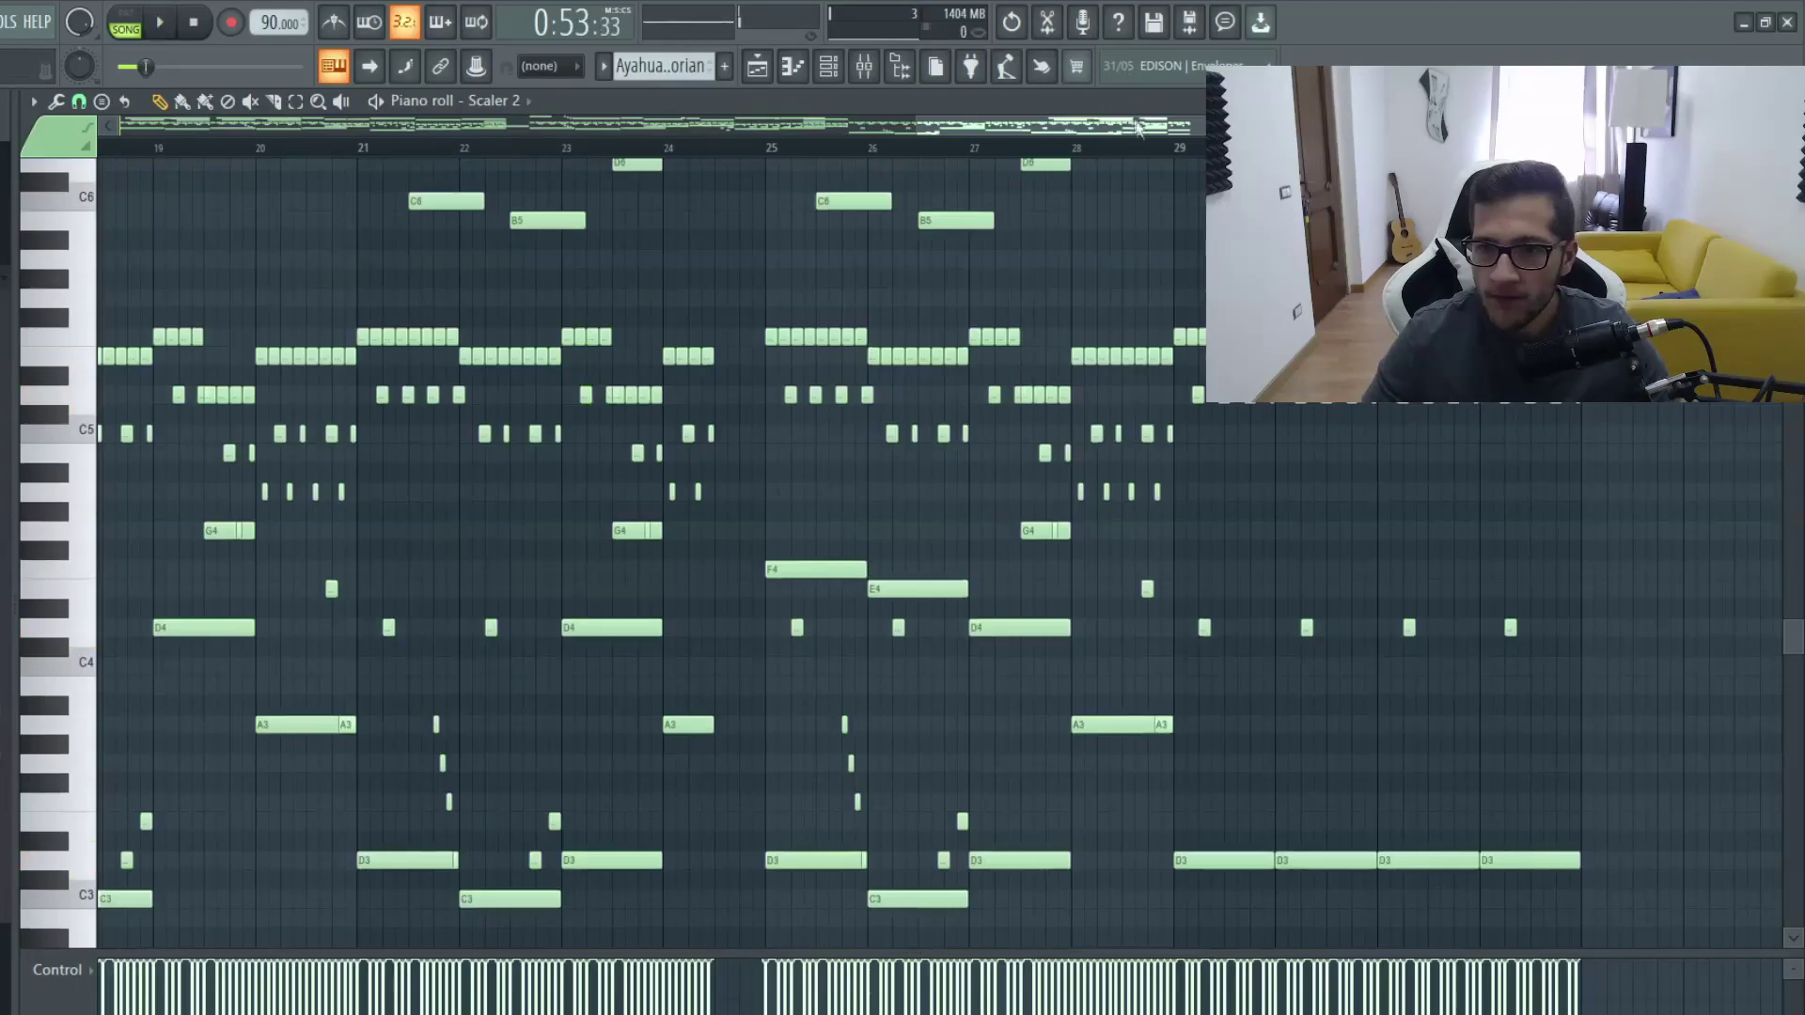
pyautogui.scroll(5, 1173, 165)
pyautogui.scroll(-5, 1733, 543)
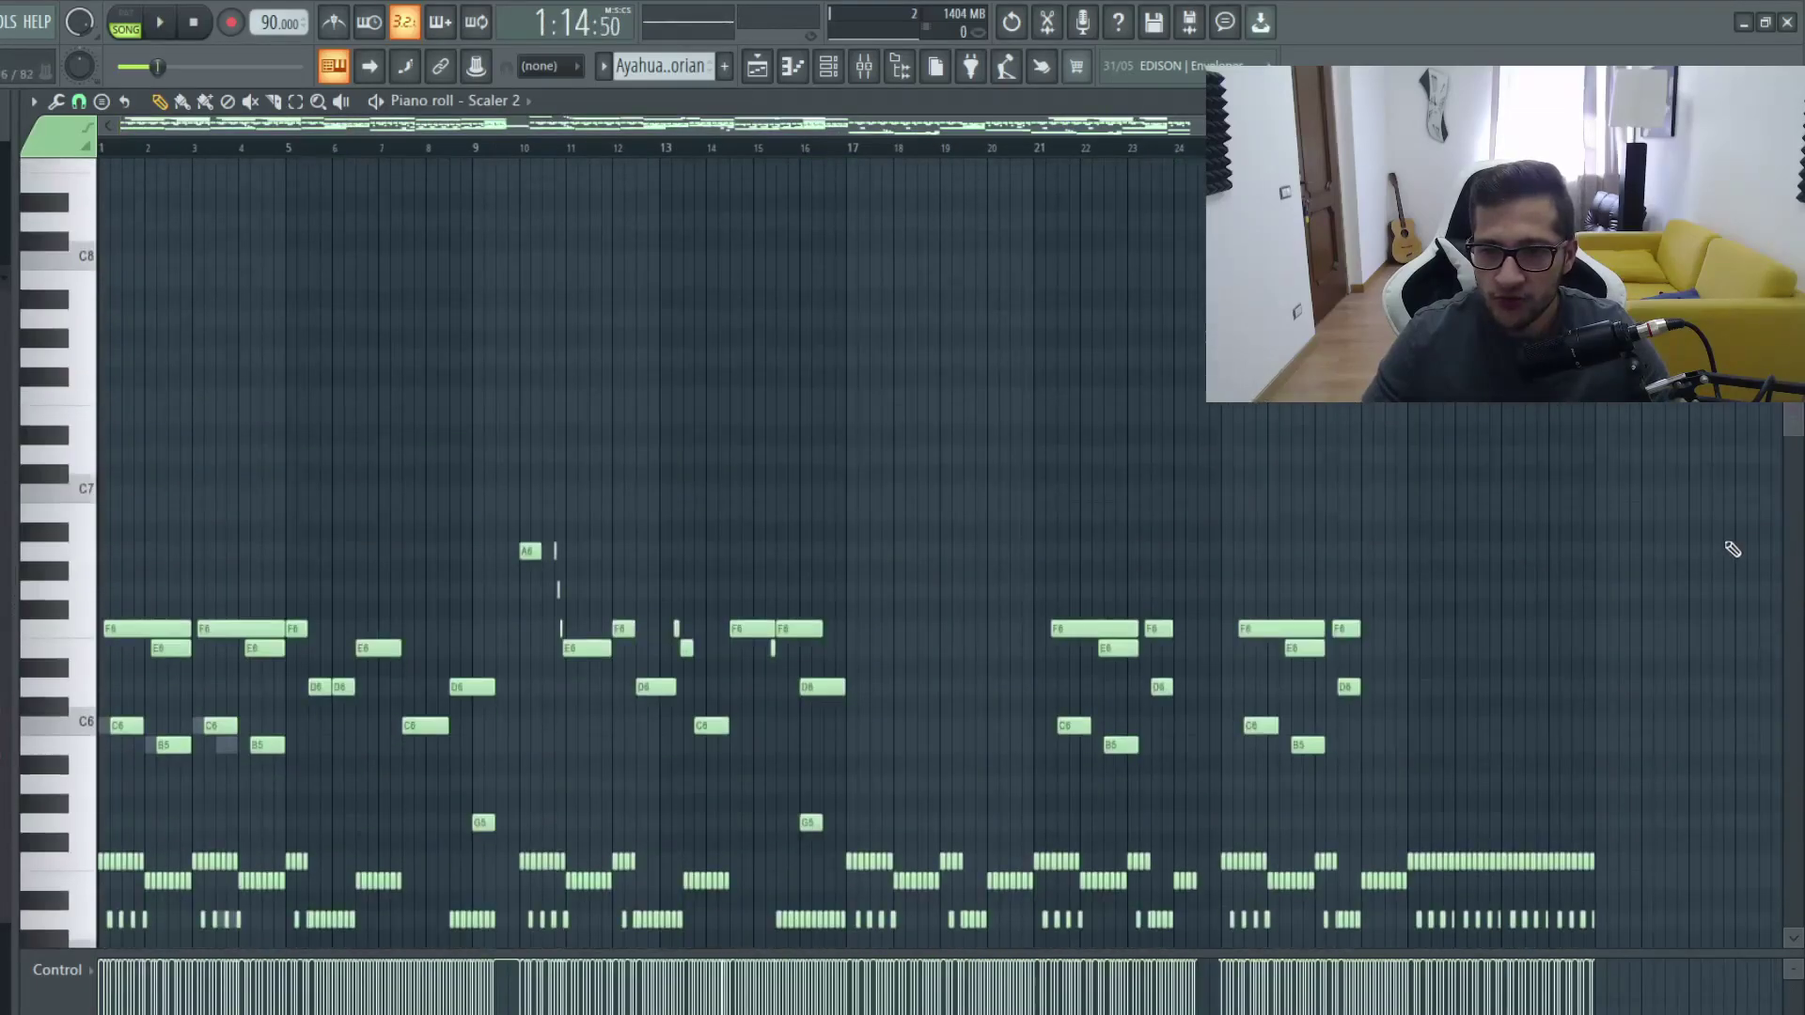
pyautogui.scroll(-3, 1732, 543)
pyautogui.scroll(5, 1733, 542)
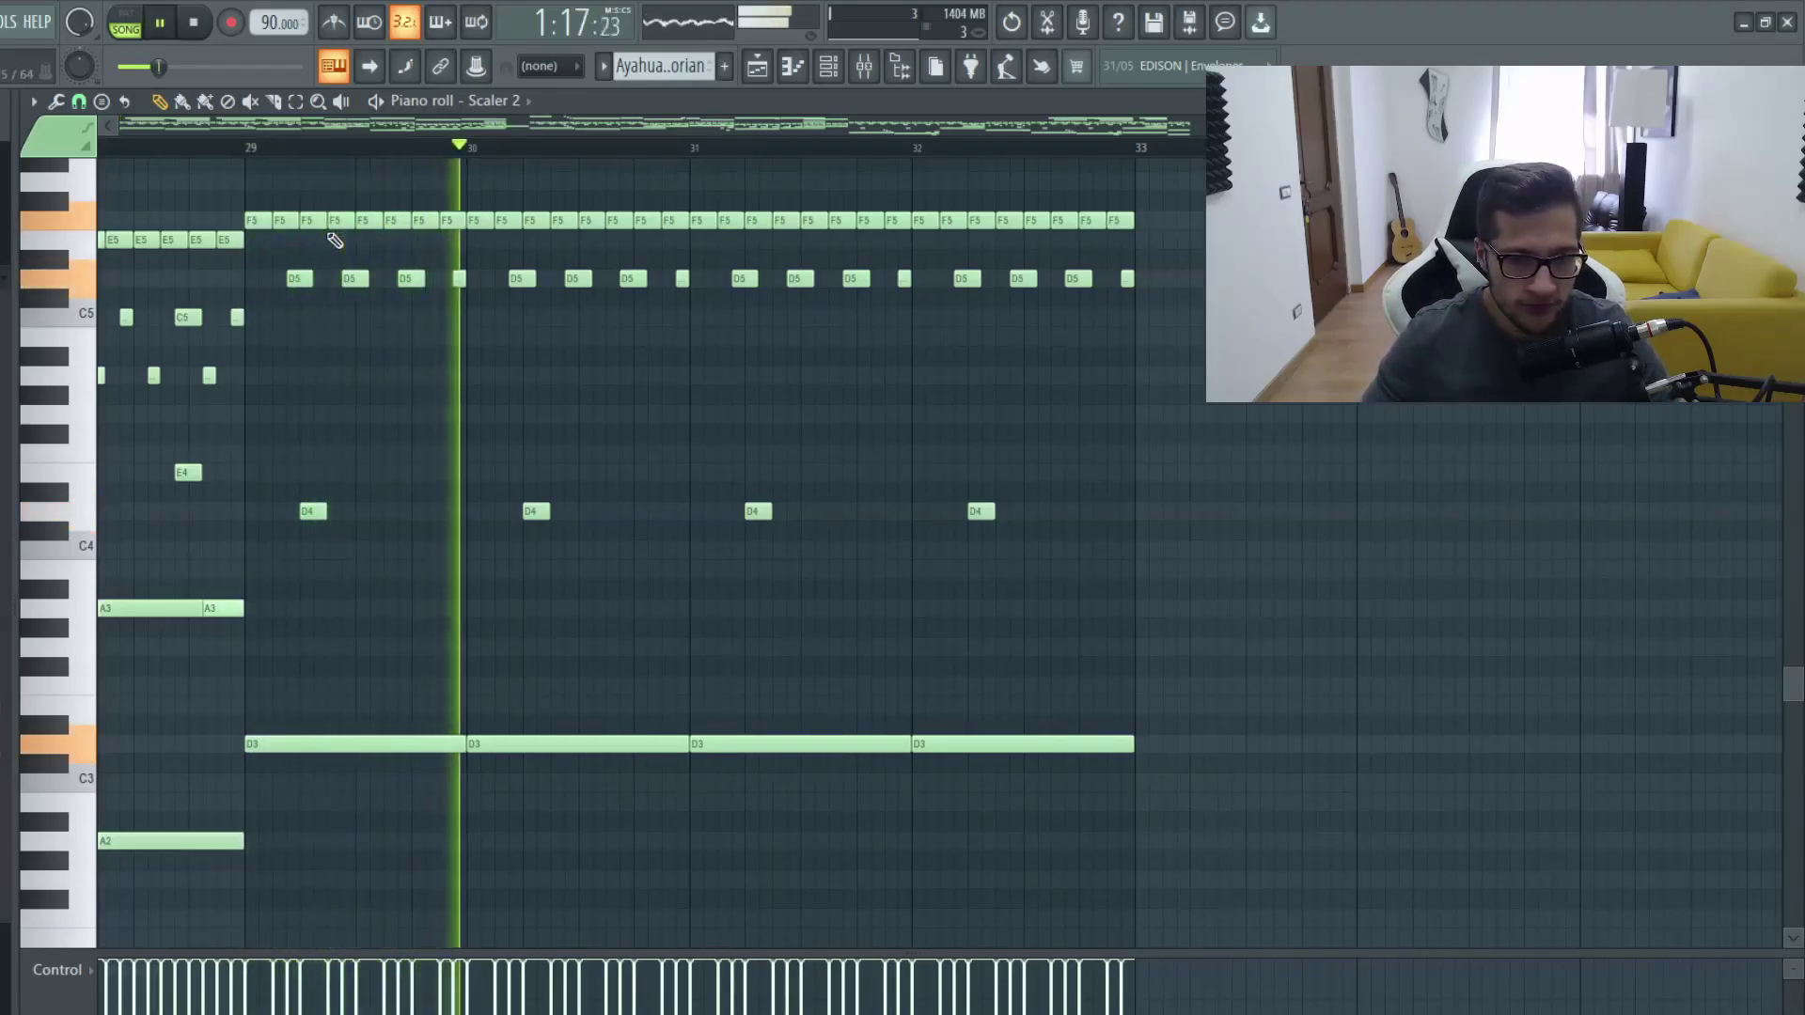
# Stop playback, reset the song position to the start, and review the note layout of the whole transcription
pyautogui.scroll(-5, 414, 510)
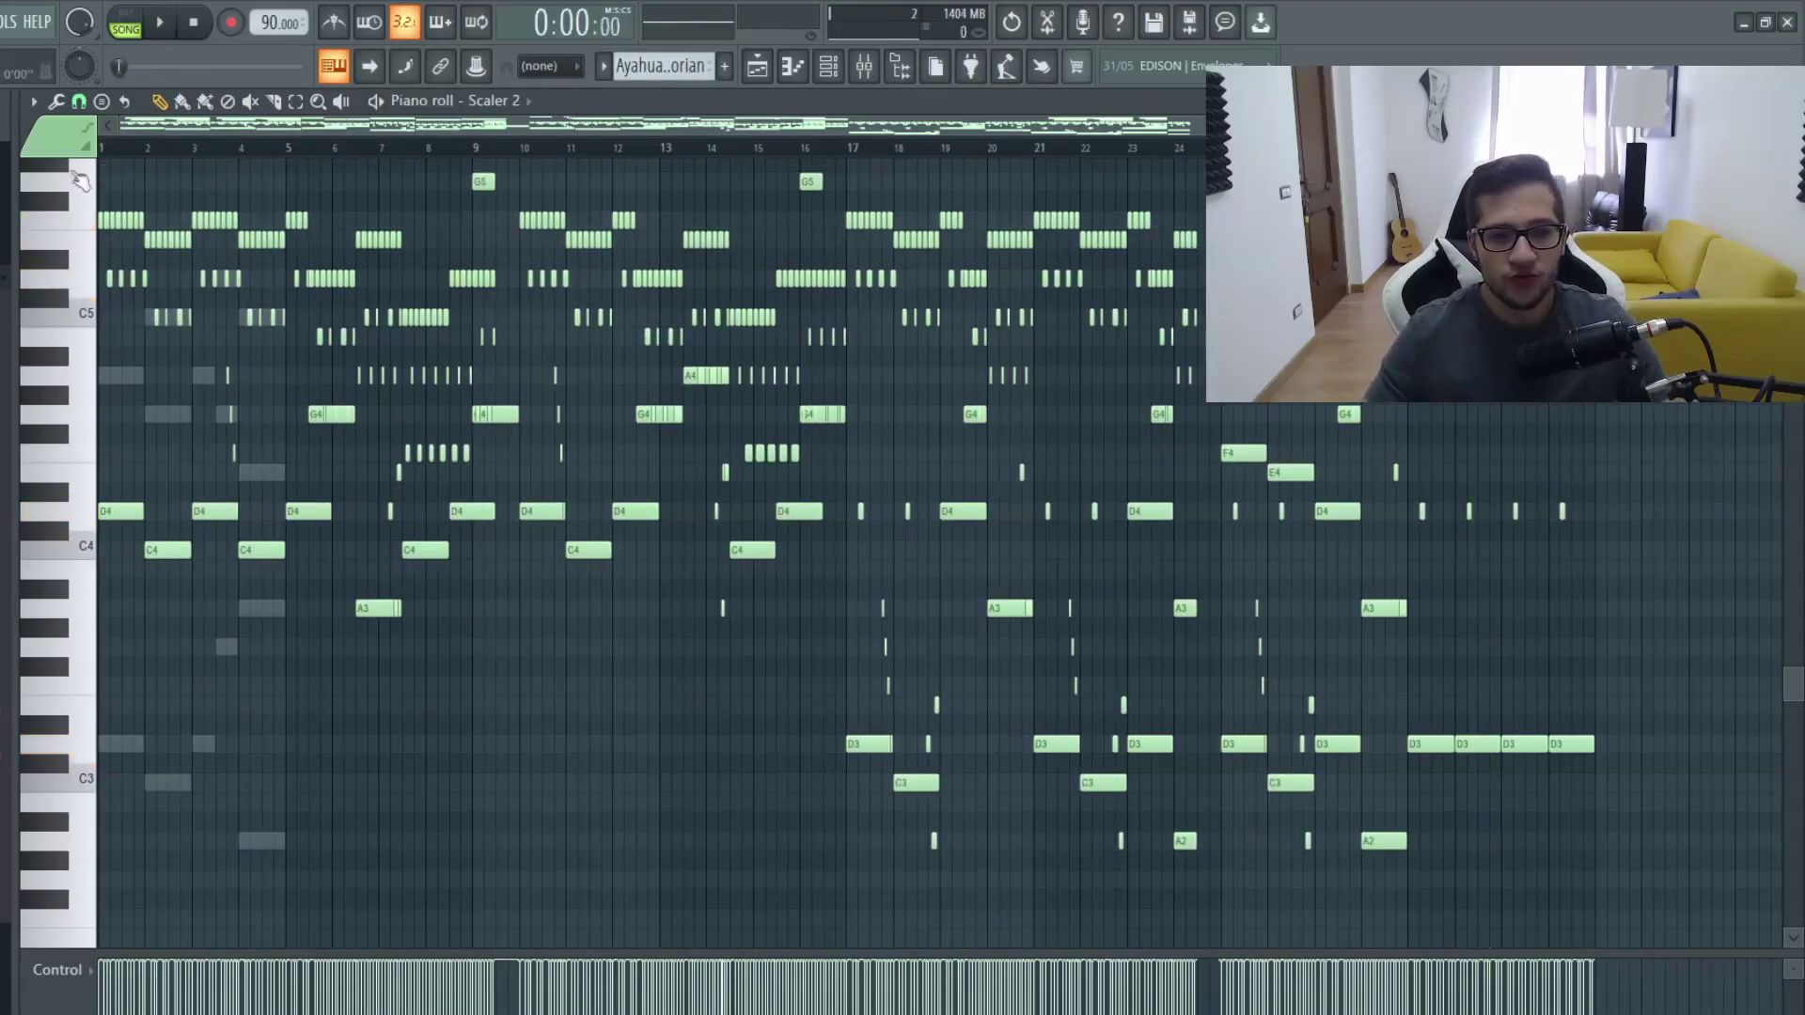
pyautogui.scroll(3, 438, 490)
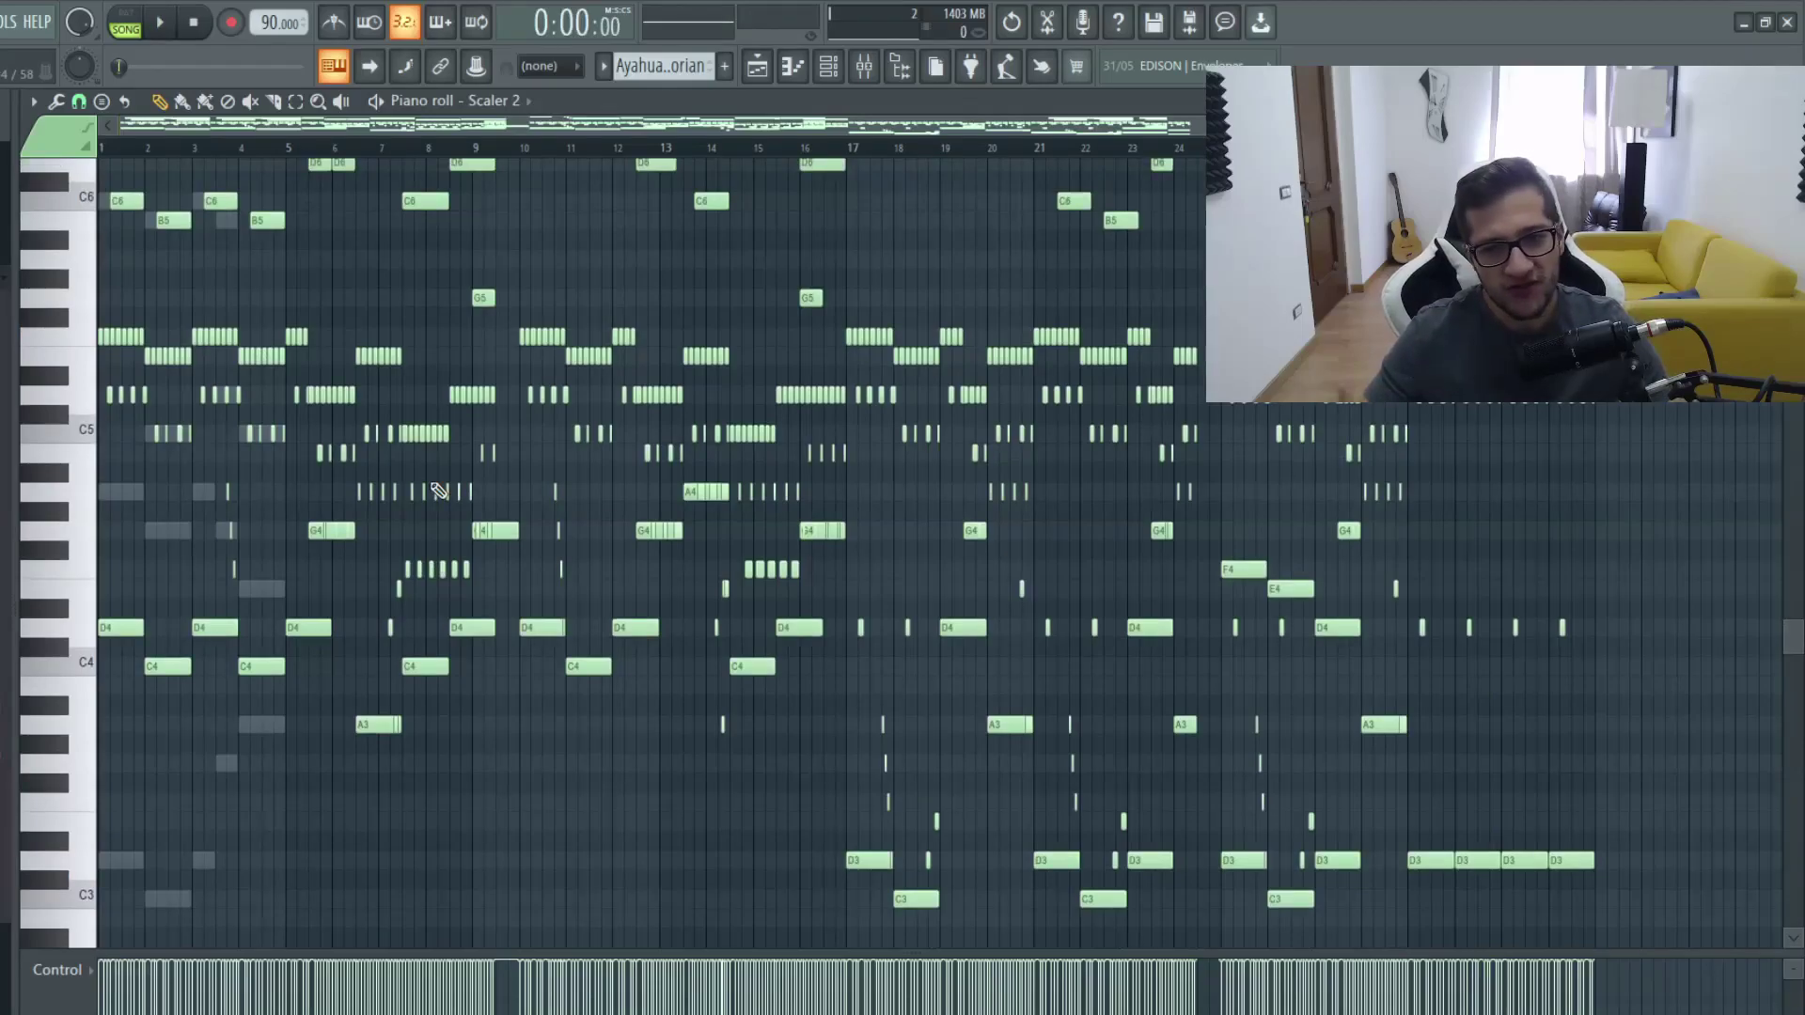
pyautogui.scroll(5, 438, 491)
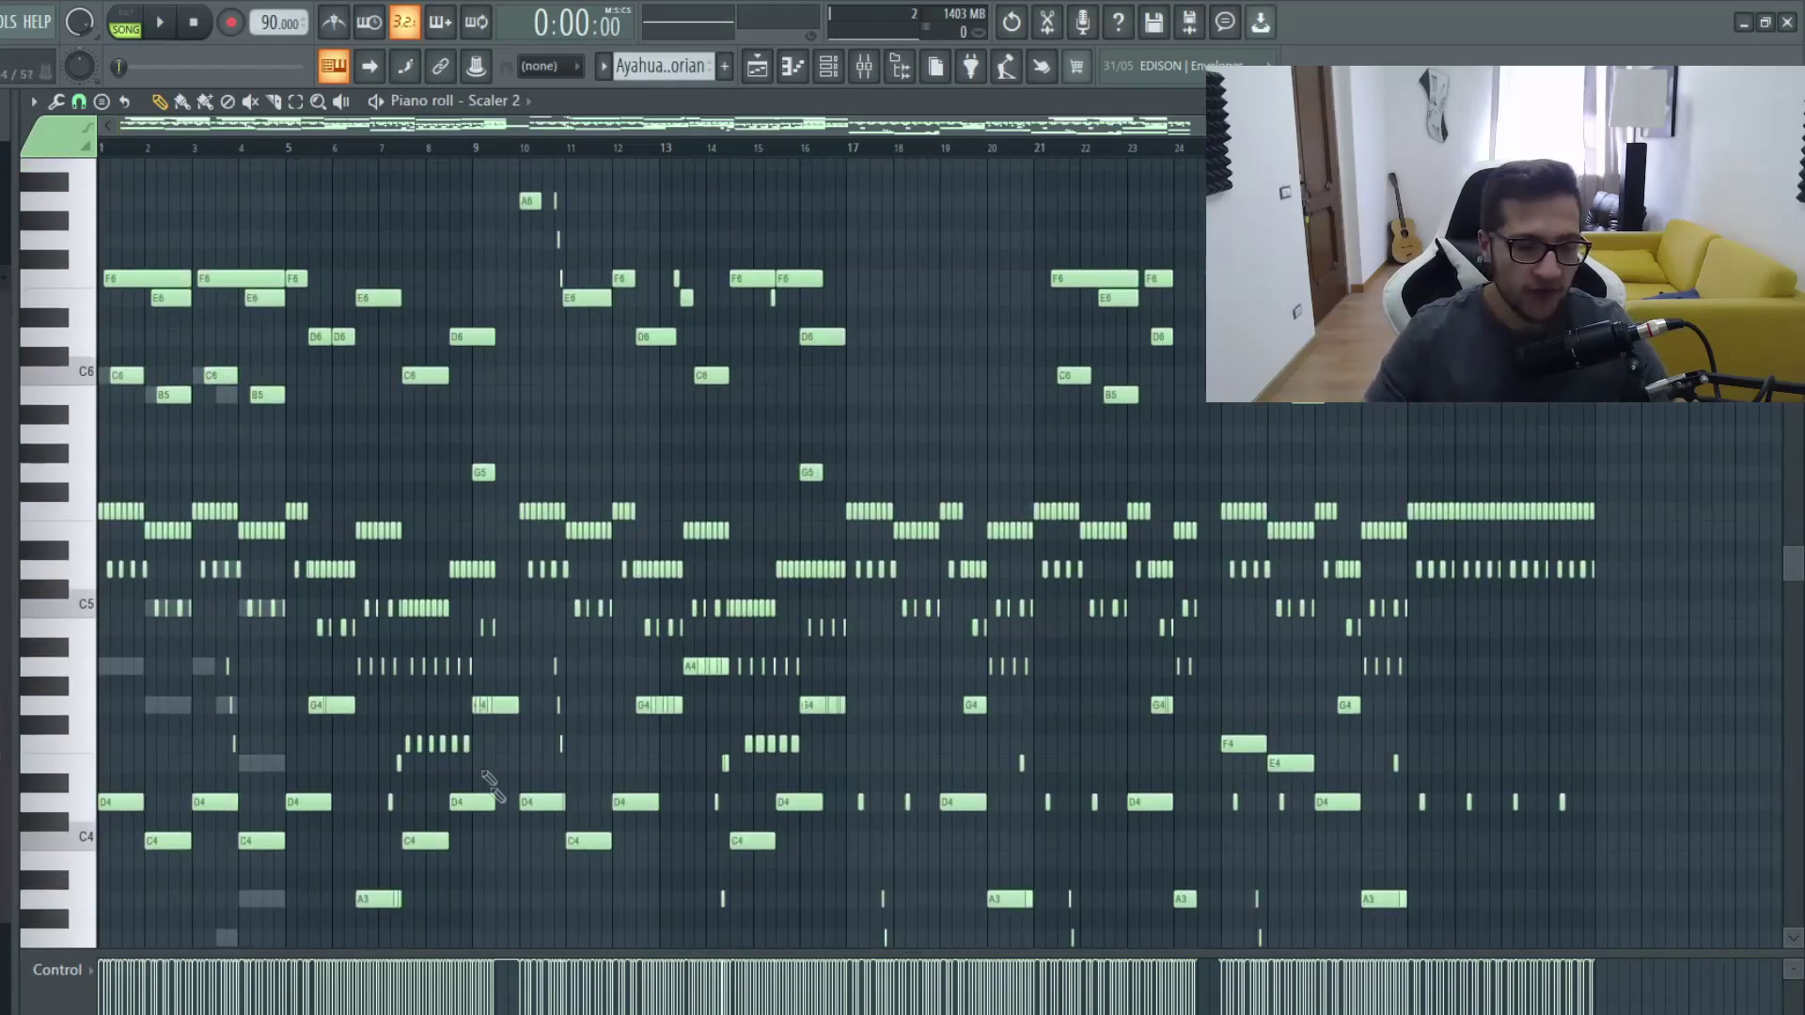